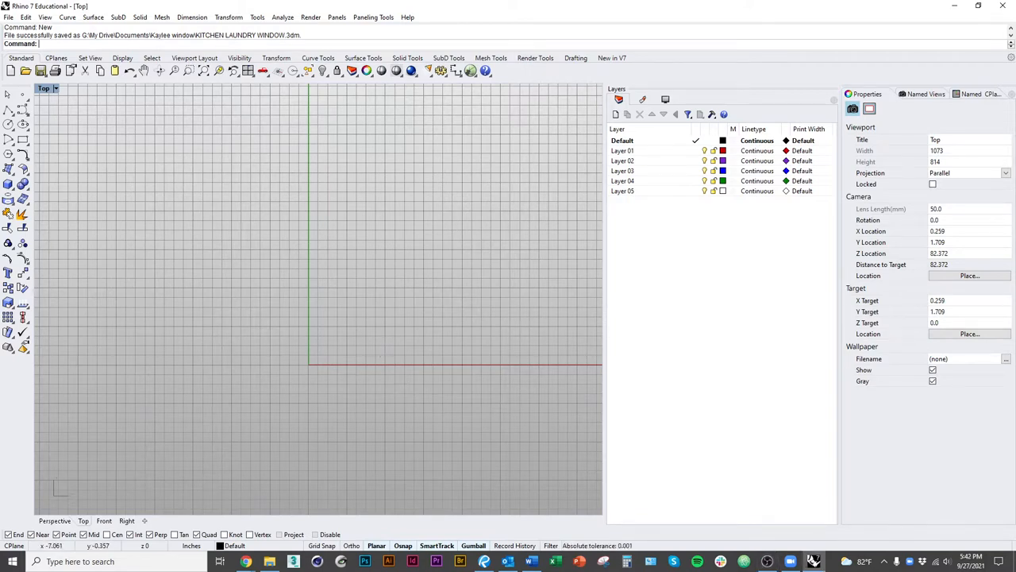
# Glance at the stool reference drawing, then return to the model and pan the Top view
pyautogui.hotkey('alt', 'Tab')
pyautogui.press('Tab')
pyautogui.press('Tab')
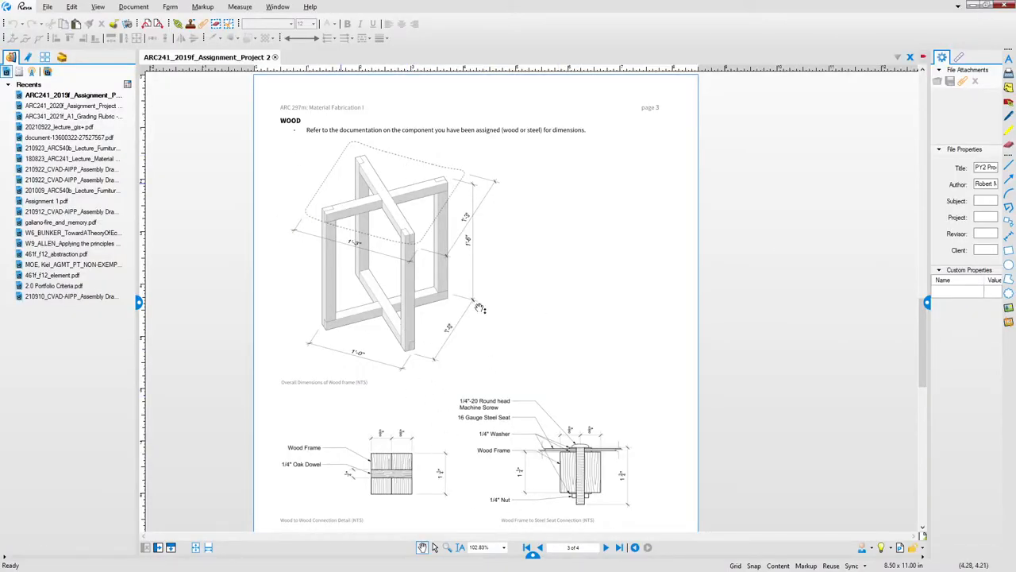
pyautogui.hotkey('alt', 'Tab')
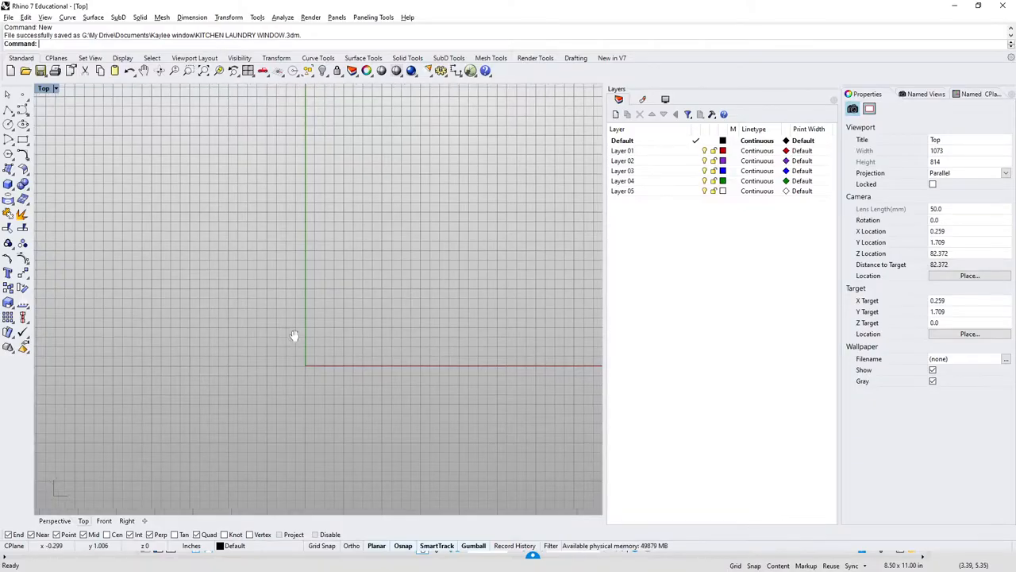
pyautogui.moveTo(285, 339); pyautogui.dragTo(242, 355, button='right')
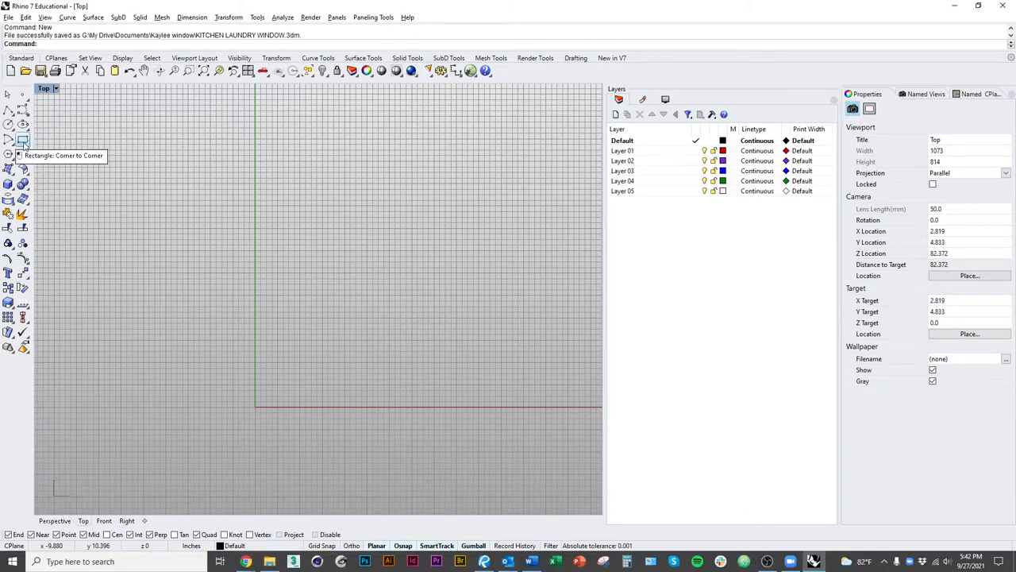
# Start and cancel Rectangle and Polyline, then switch the maximized viewport to Front
pyautogui.click(23, 140)
pyautogui.scroll(2, 333, 373)
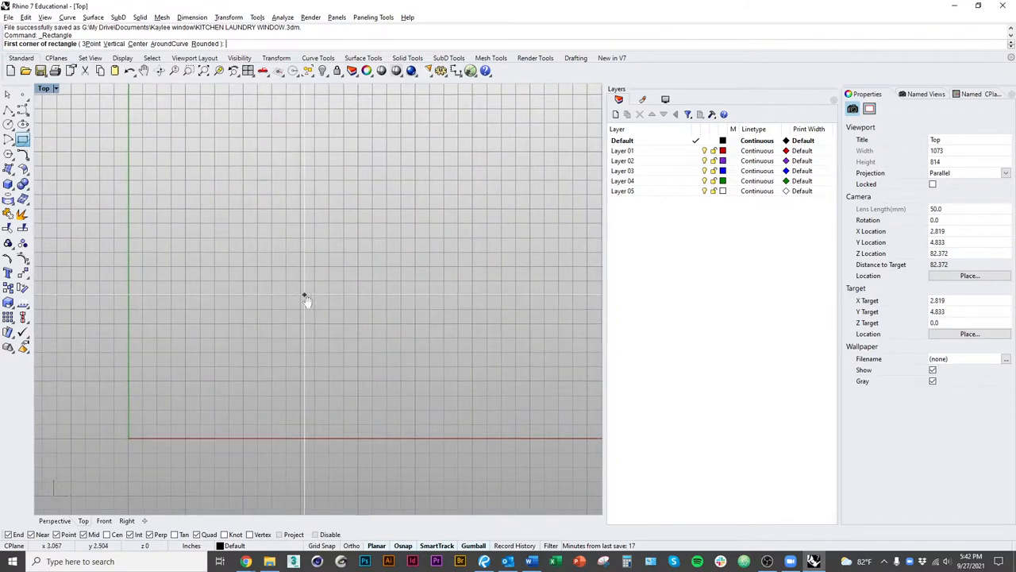
pyautogui.moveTo(301, 298)
pyautogui.mouseDown(button='right')
pyautogui.moveTo(254, 309)
pyautogui.moveTo(236, 348)
pyautogui.mouseUp(button='right')
pyautogui.press('Escape')
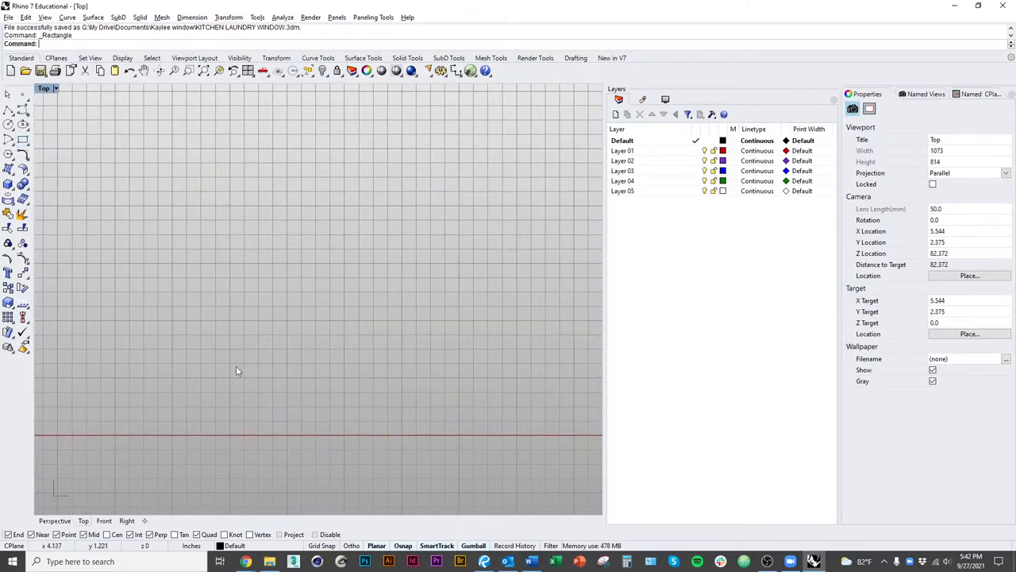
pyautogui.moveTo(236, 348)
pyautogui.mouseDown(button='right')
pyautogui.moveTo(231, 328)
pyautogui.moveTo(189, 333)
pyautogui.mouseUp(button='right')
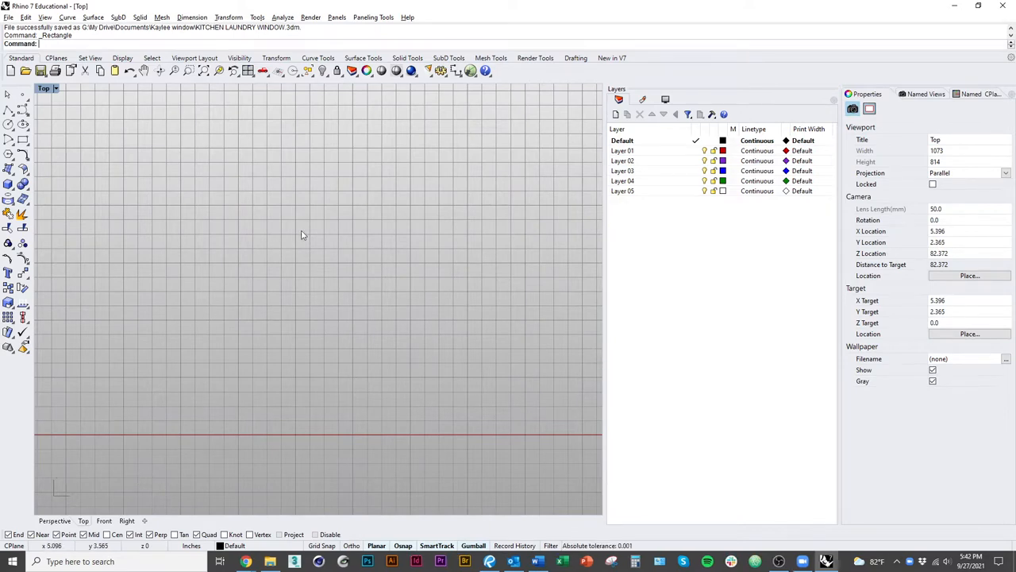
pyautogui.scroll(-4, 302, 235)
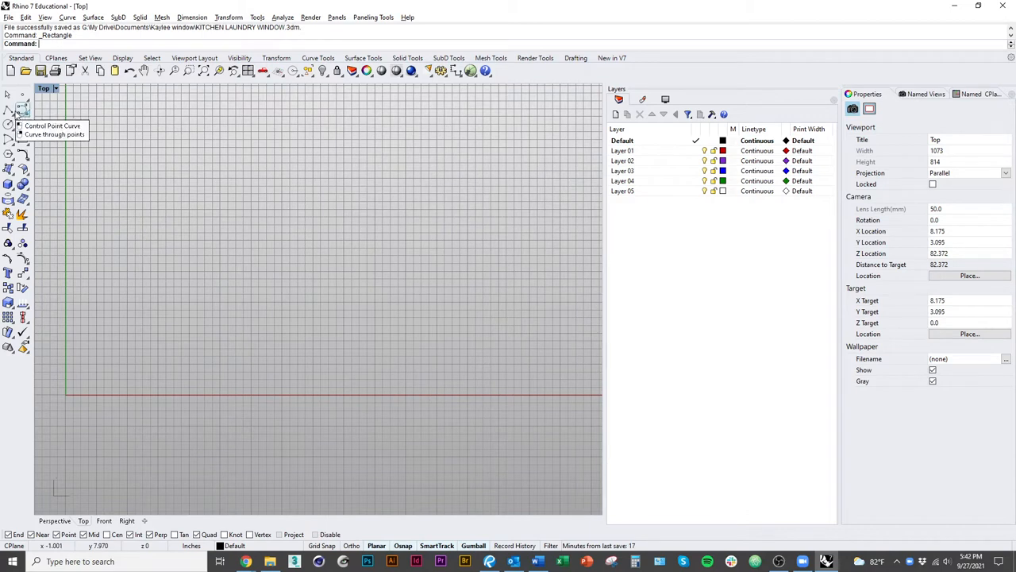
pyautogui.click(18, 113)
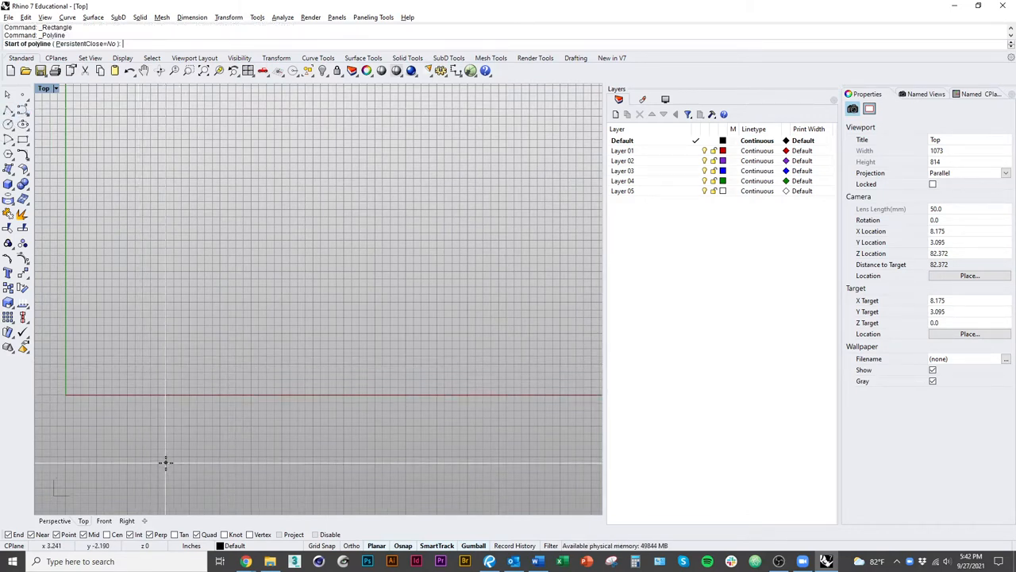
pyautogui.press('Escape')
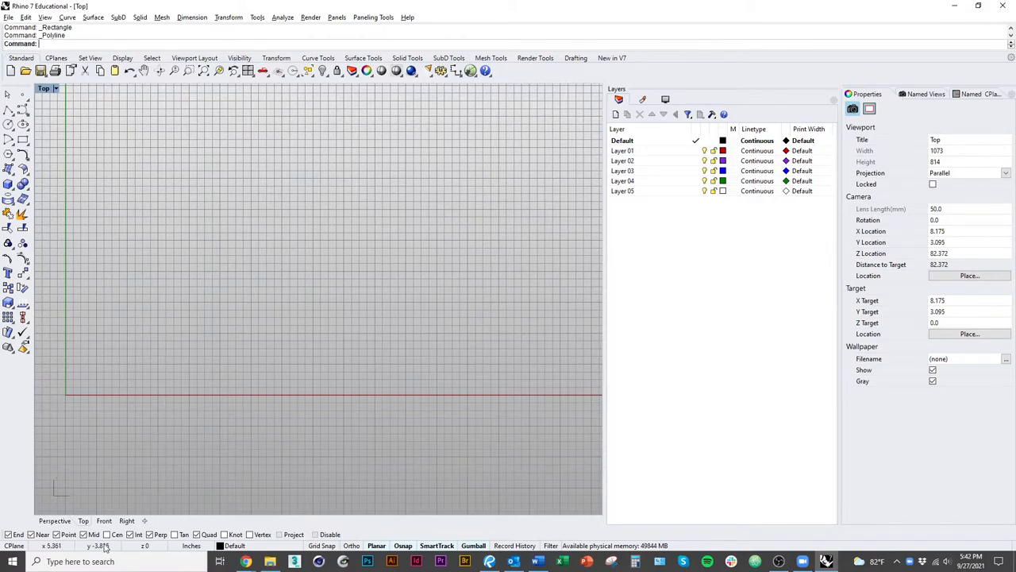
pyautogui.hotkey('ctrl', 'Tab')
pyautogui.scroll(-4, 249, 431)
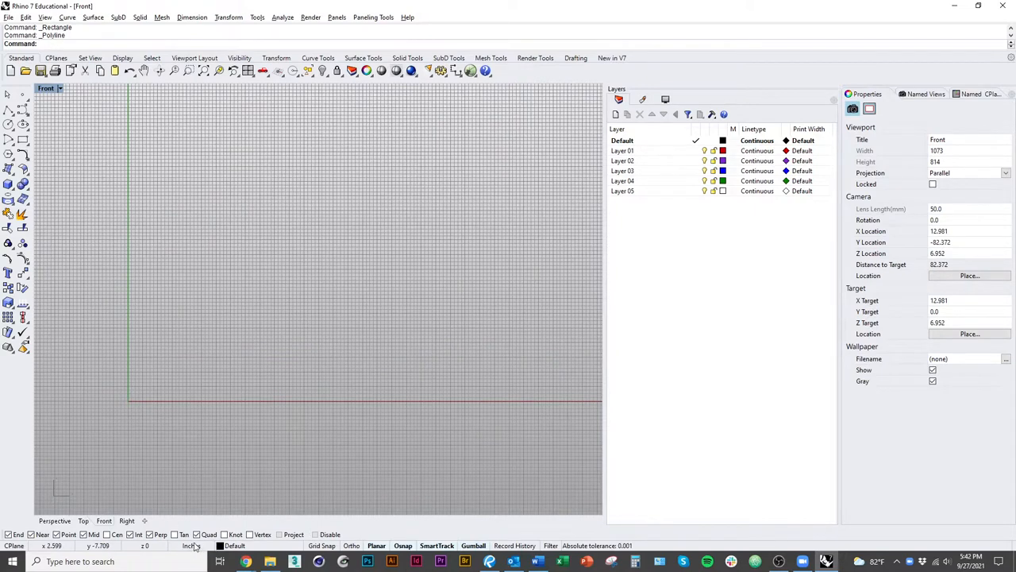
# Draw a closed 48 by 18 polyline rectangle starting at 0,0 in the Front view
pyautogui.click(8, 112)
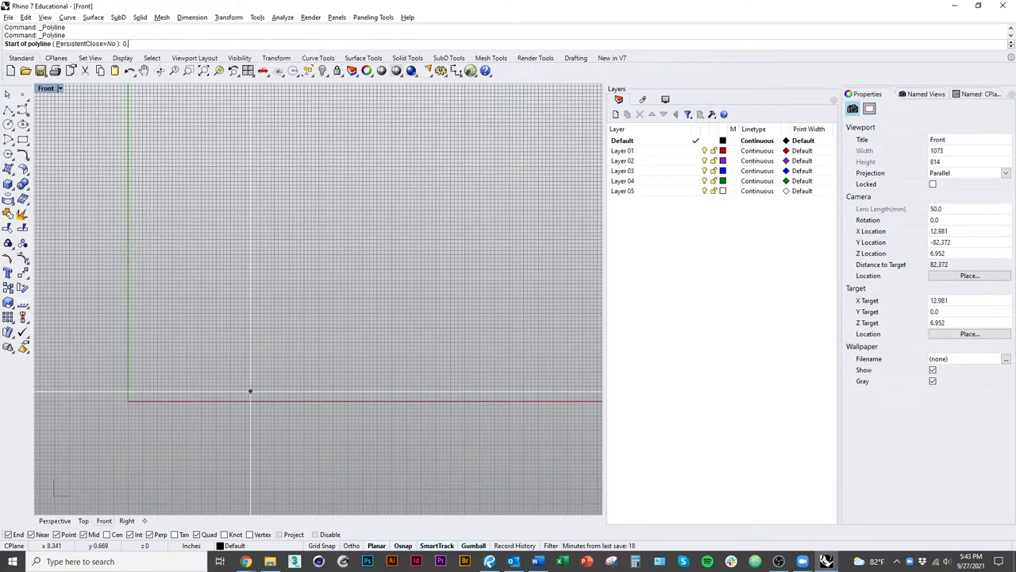
pyautogui.write('0,0')
pyautogui.press('Return')
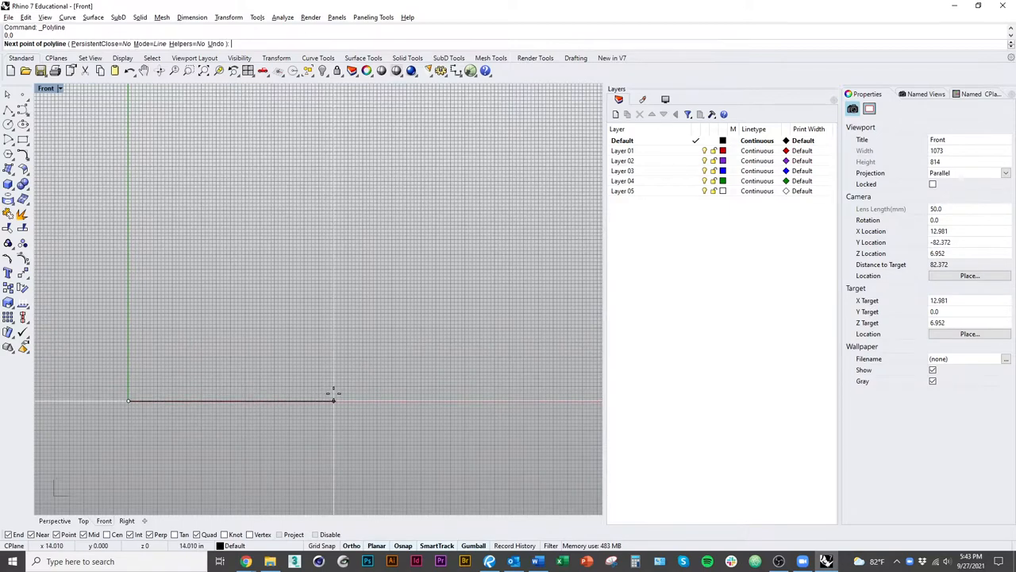
pyautogui.write('48')
pyautogui.press('Return')
pyautogui.scroll(-5, 260, 384)
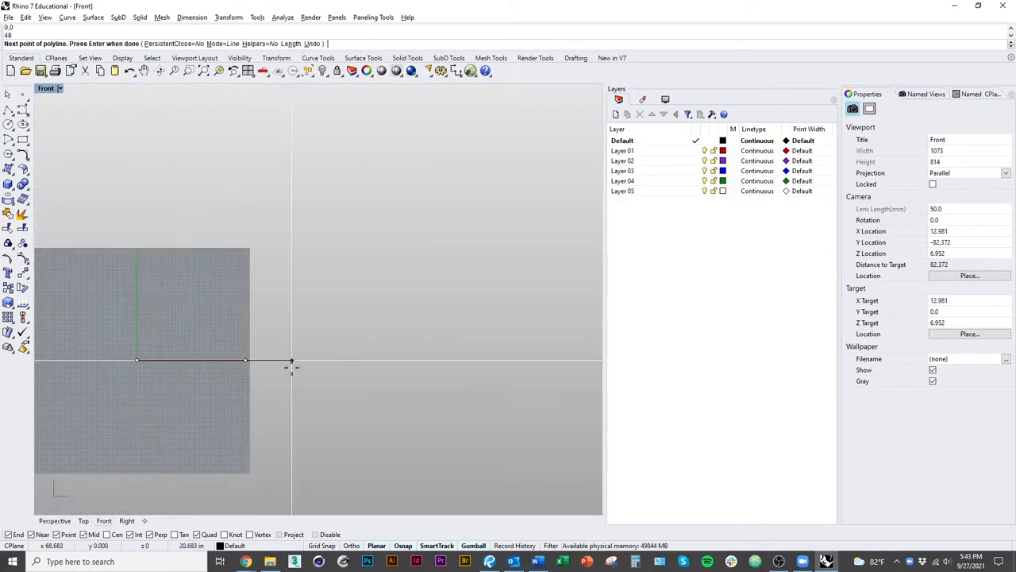
pyautogui.scroll(-2, 259, 383)
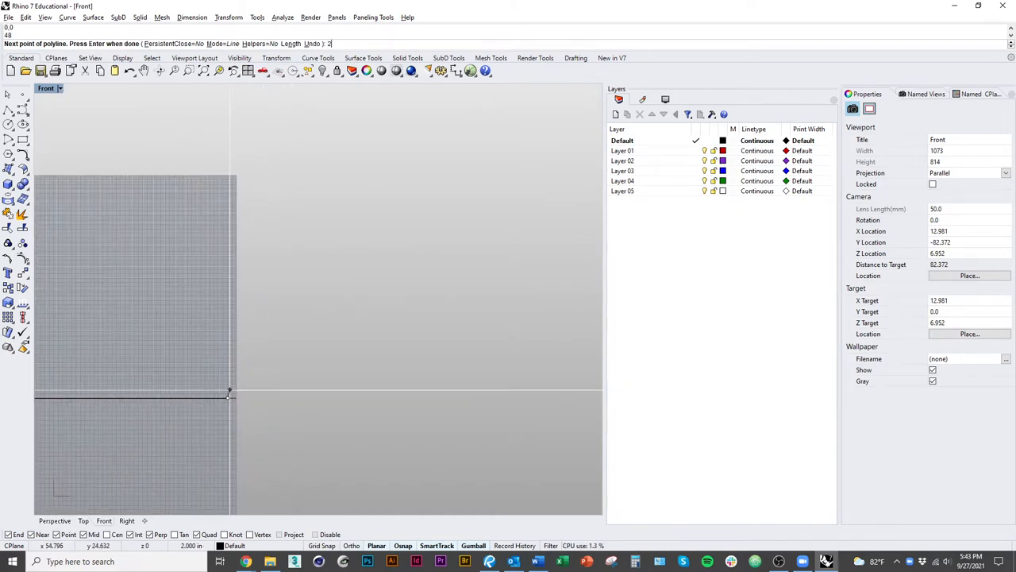
pyautogui.write('24')
pyautogui.press('BackSpace')
pyautogui.press('BackSpace')
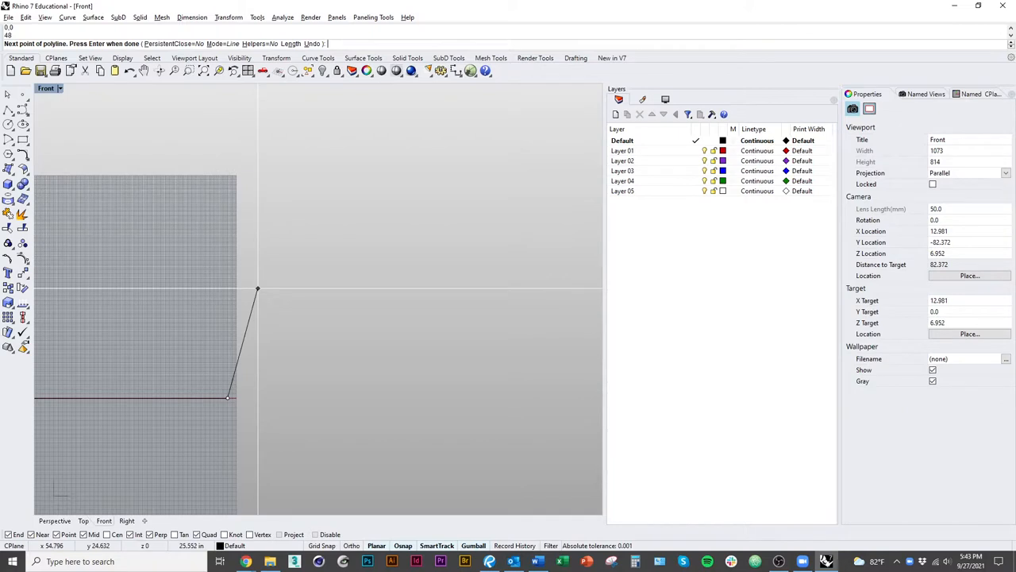
pyautogui.click(228, 320)
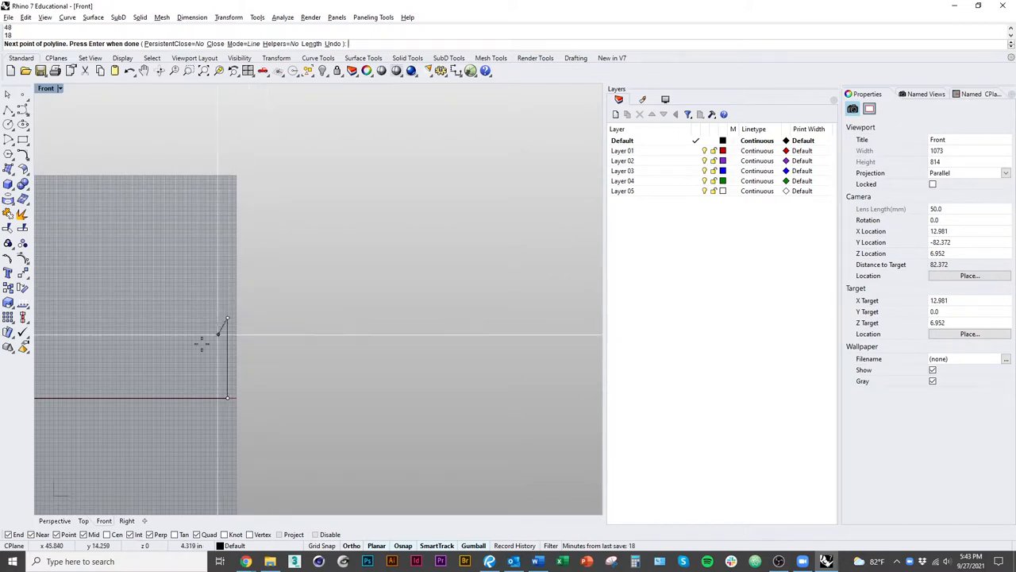
pyautogui.moveTo(184, 345); pyautogui.dragTo(397, 333, button='right')
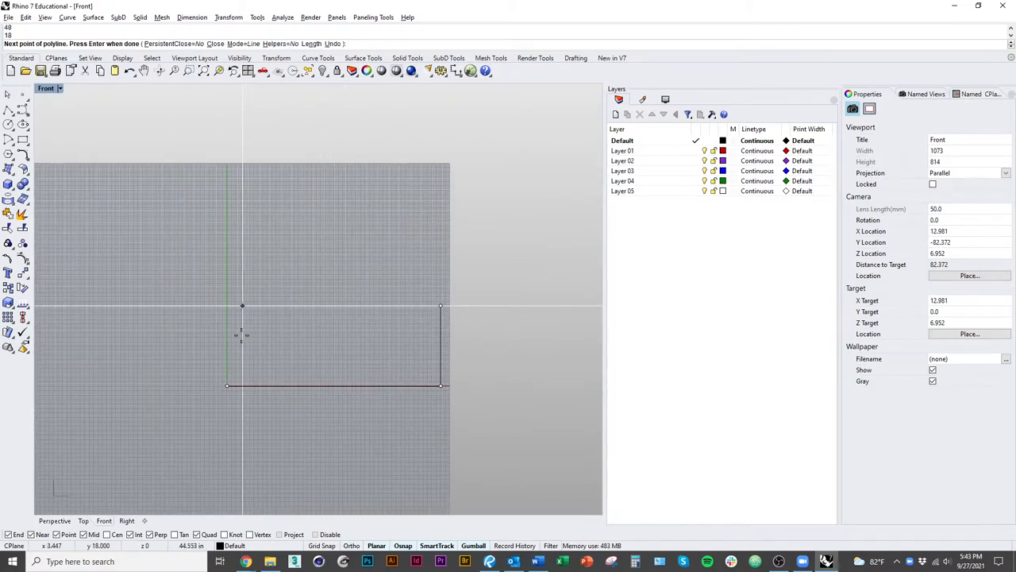
pyautogui.click(228, 306)
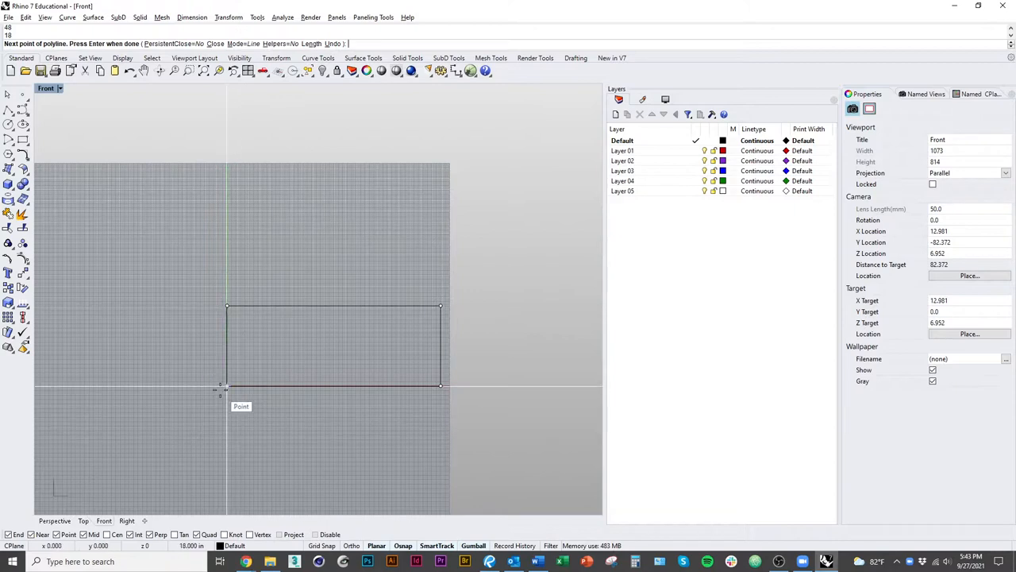
pyautogui.click(224, 390)
# Draw a vertical divider from the top-edge midpoint to the bottom-edge midpoint
pyautogui.moveTo(350, 413); pyautogui.dragTo(302, 421, button='right')
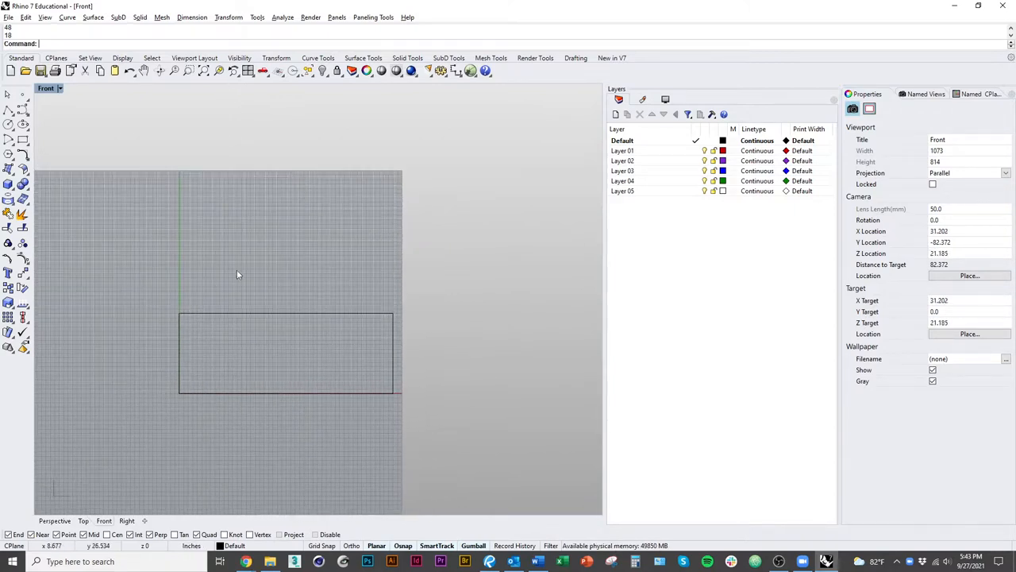
pyautogui.press('Return')
pyautogui.click(286, 313)
pyautogui.click(286, 387)
pyautogui.press('Return')
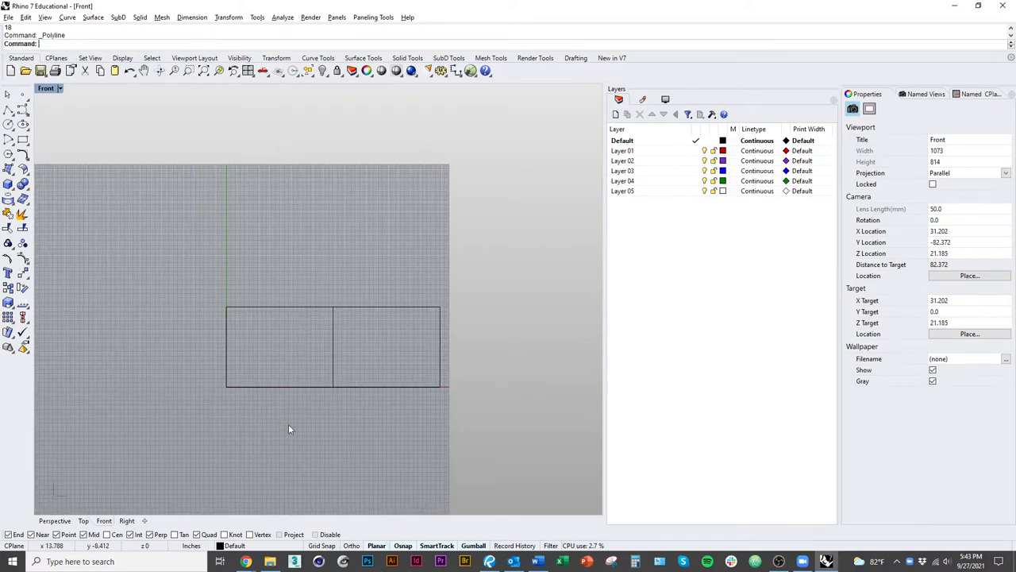
# Split the rectangle outline into two halves using the center line as cutter
pyautogui.moveTo(288, 424); pyautogui.dragTo(253, 426, button='right')
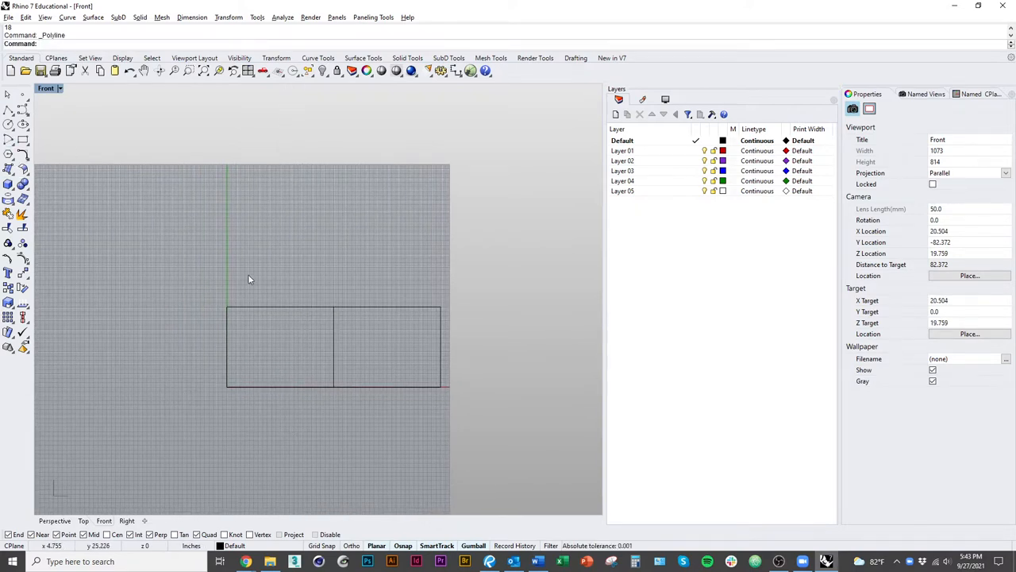
pyautogui.click(262, 307)
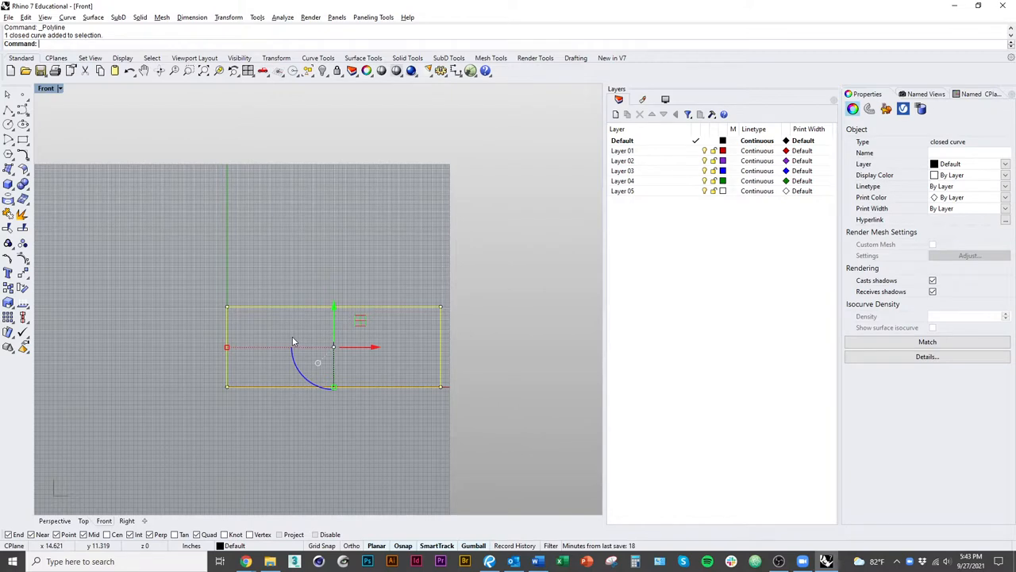
pyautogui.write('Split')
pyautogui.press('Return')
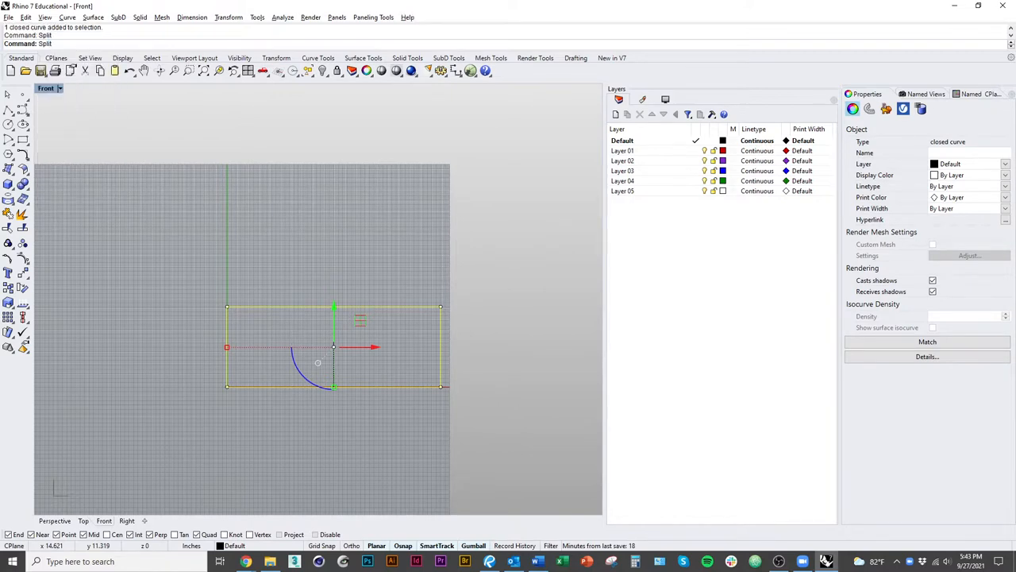
pyautogui.press('Return')
pyautogui.click(308, 341)
pyautogui.click(275, 308)
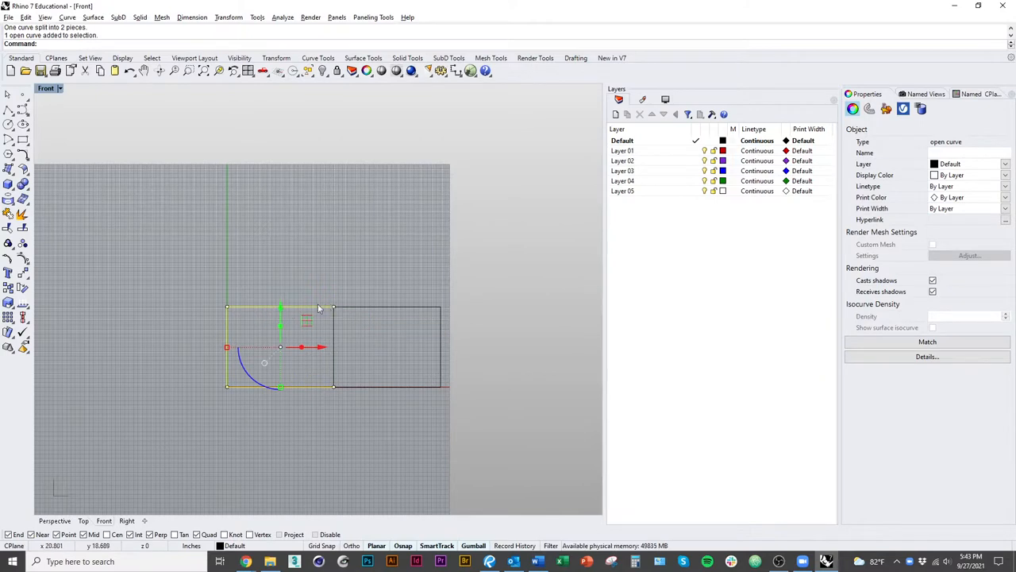
pyautogui.press('Escape')
pyautogui.moveTo(166, 231); pyautogui.dragTo(161, 232, button='right')
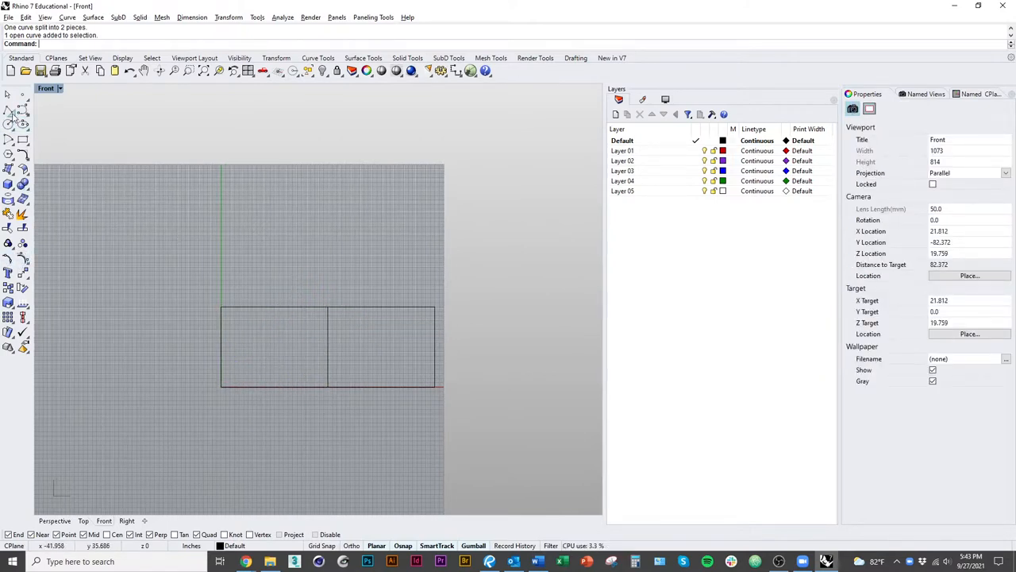
# Draw an S-shaped curve through five points from the lower-left corner to the top-right corner
pyautogui.click(24, 109)
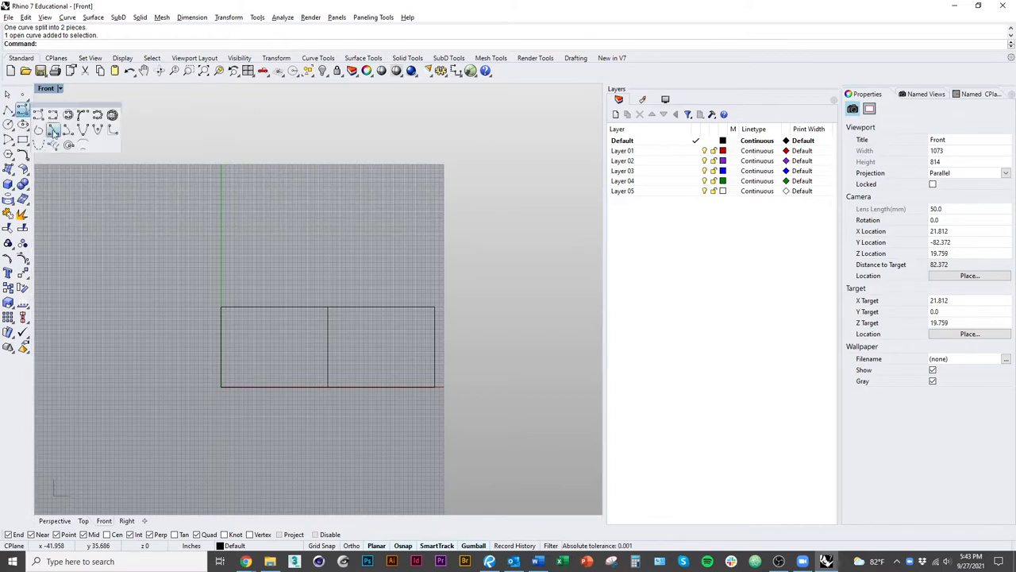
pyautogui.click(44, 119)
pyautogui.click(223, 386)
pyautogui.click(274, 307)
pyautogui.click(328, 347)
pyautogui.click(381, 387)
pyautogui.click(435, 306)
pyautogui.press('Return')
# Review the curves and leave the S-curve selected for a one-direction scale
pyautogui.moveTo(488, 389); pyautogui.dragTo(471, 381, button='right')
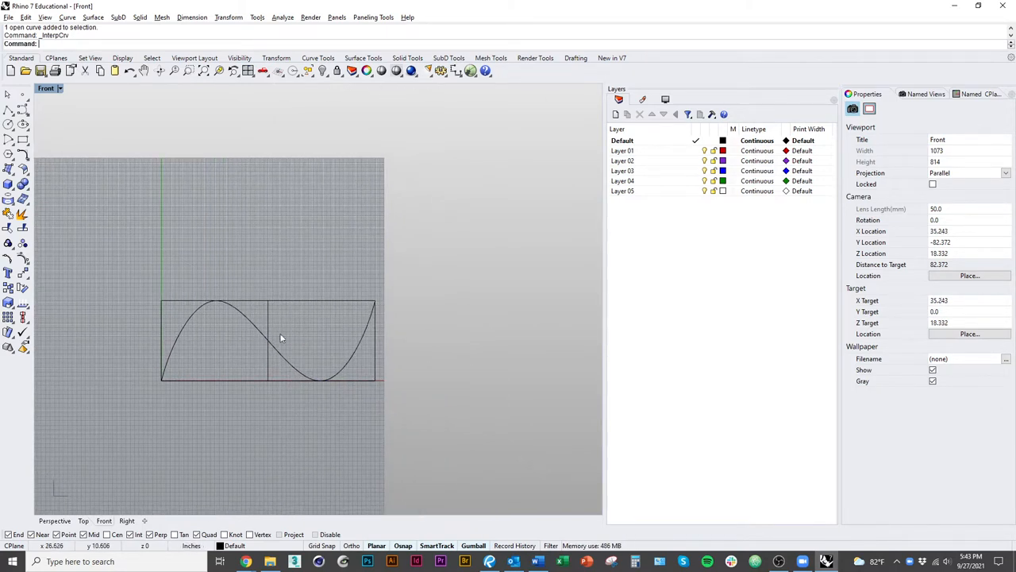
pyautogui.moveTo(190, 278); pyautogui.dragTo(317, 311)
pyautogui.press('Escape')
pyautogui.scroll(3, 297, 303)
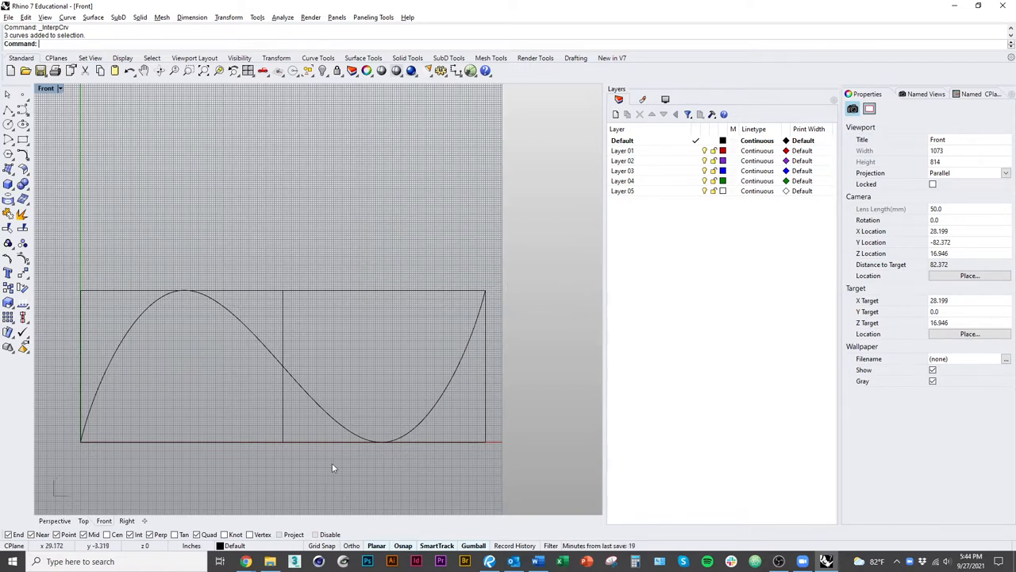
pyautogui.click(341, 425)
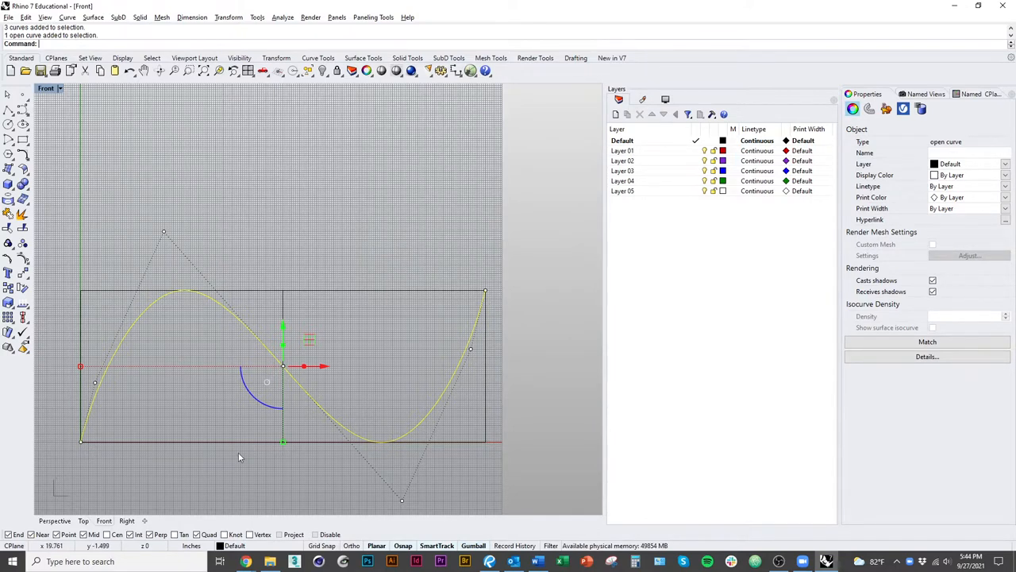
pyautogui.click(204, 478)
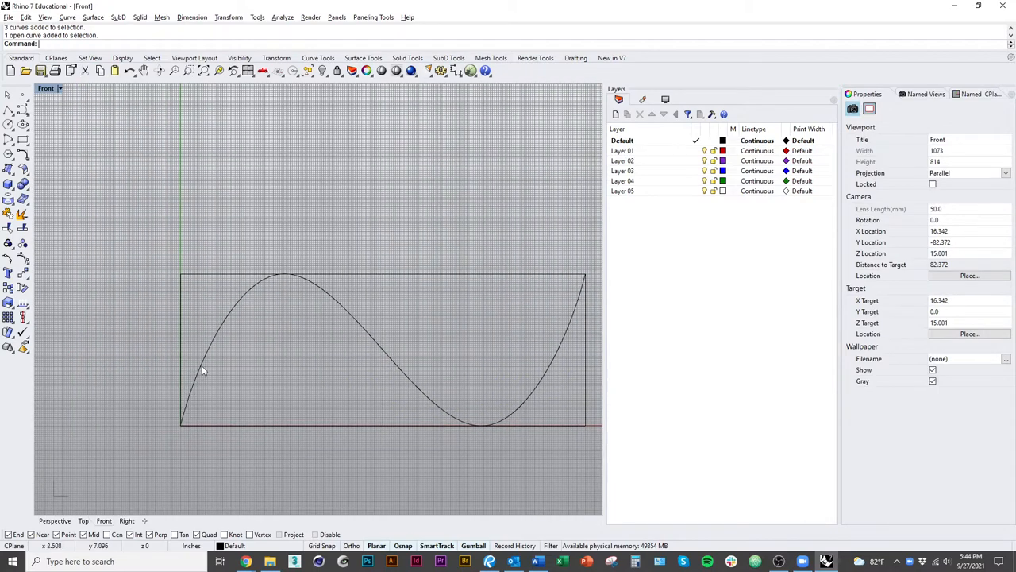
pyautogui.moveTo(225, 357); pyautogui.dragTo(265, 395, button='right')
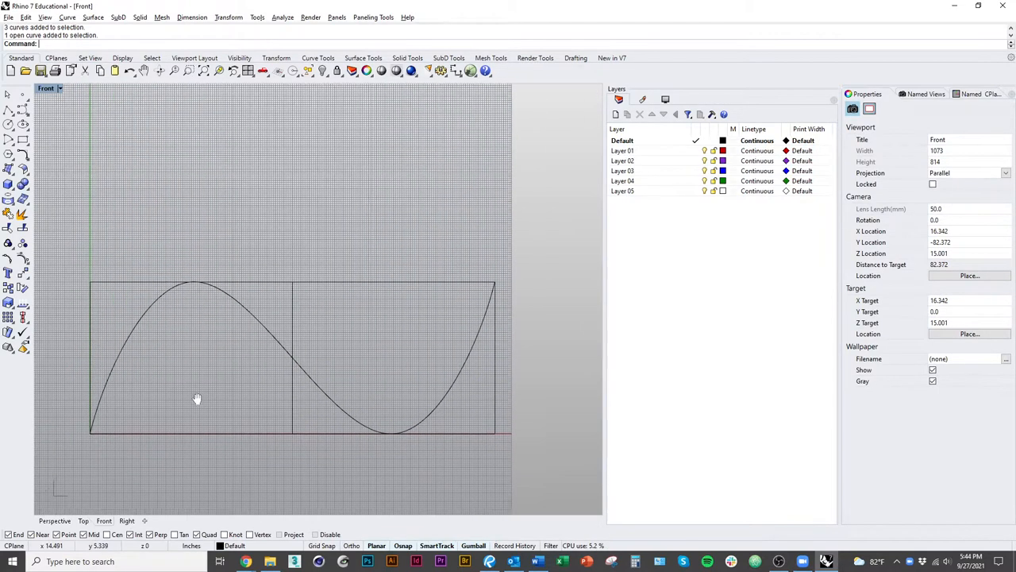
pyautogui.click(285, 350)
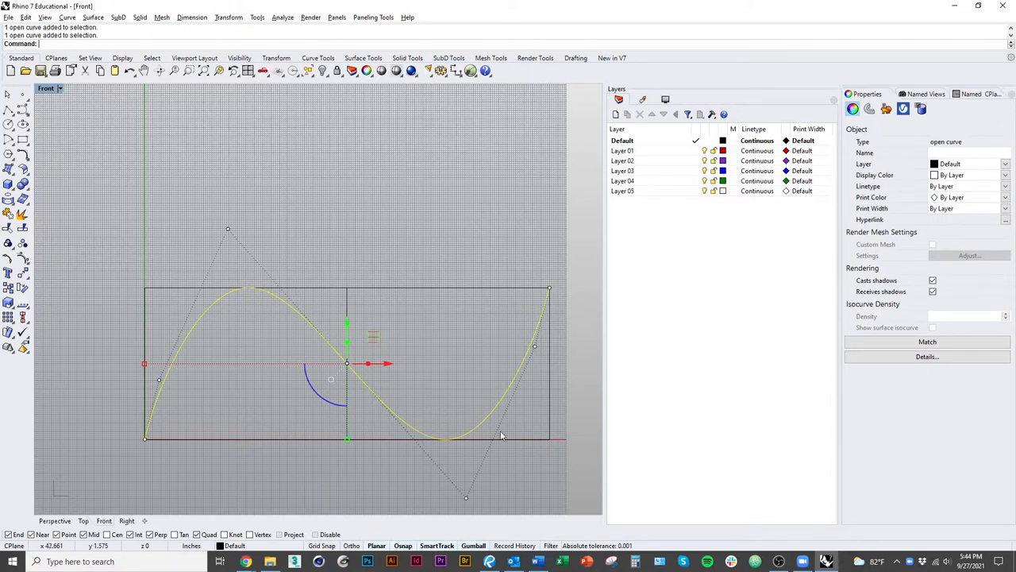
pyautogui.press('Escape')
pyautogui.moveTo(283, 371); pyautogui.dragTo(275, 367, button='right')
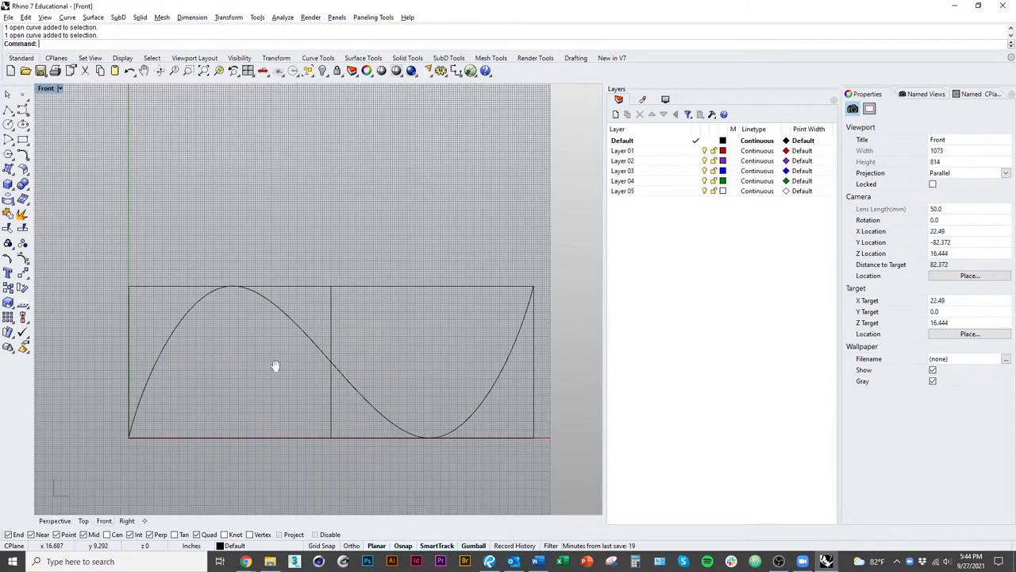
pyautogui.click(373, 407)
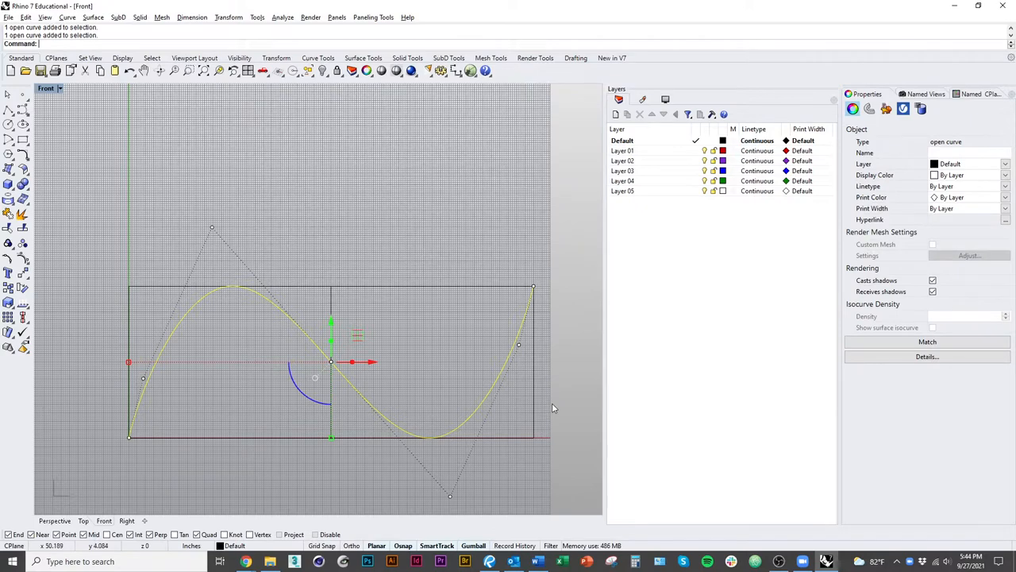
pyautogui.write('Scale1D')
# Cancel the scale and join the two rectangle halves into one closed outline
pyautogui.press('Return')
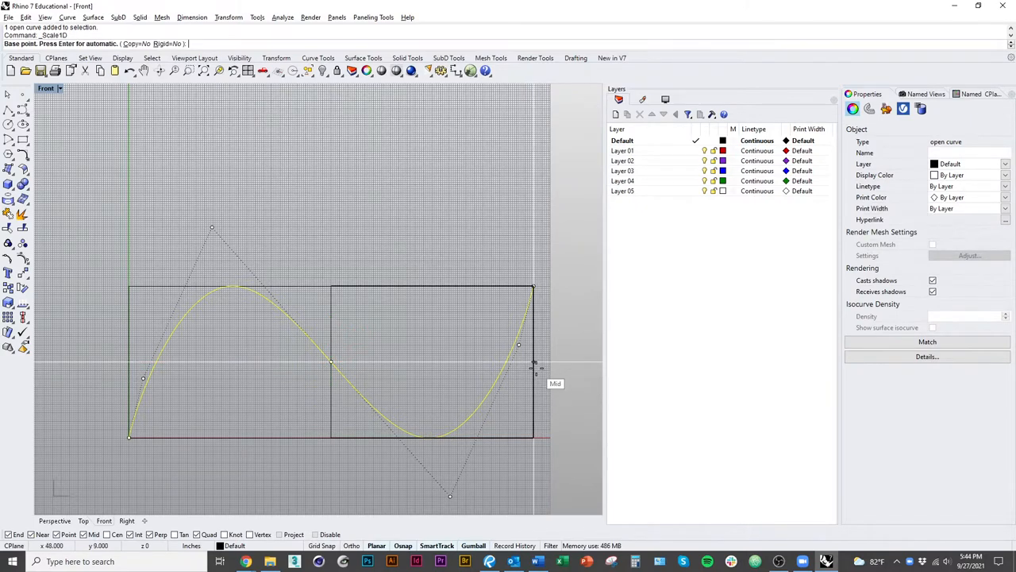
pyautogui.press('Escape')
pyautogui.press('Escape')
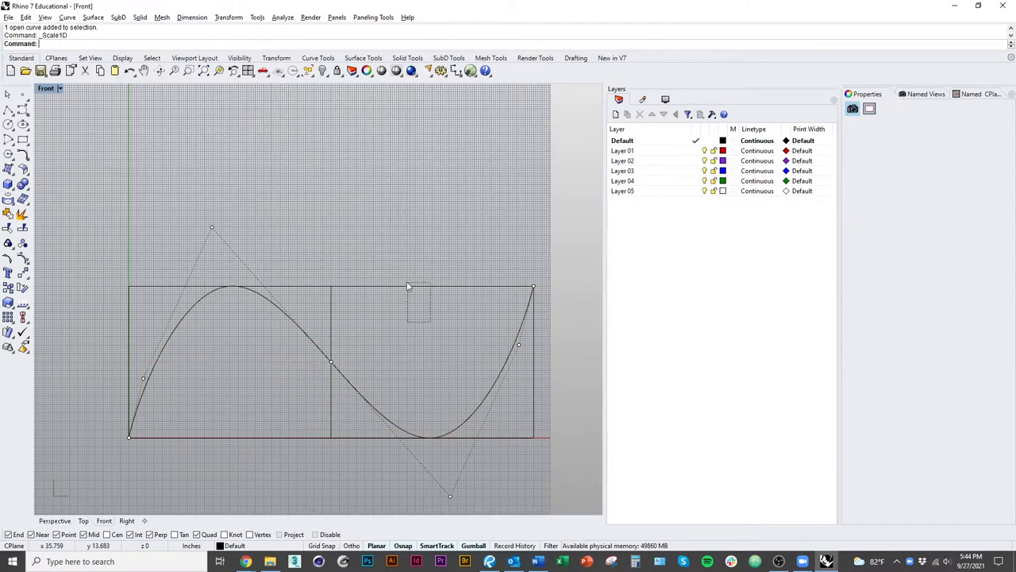
pyautogui.click(380, 287)
pyautogui.keyDown('shift'); pyautogui.click(323, 287); pyautogui.keyUp('shift')
pyautogui.hotkey('ctrl', 'j')
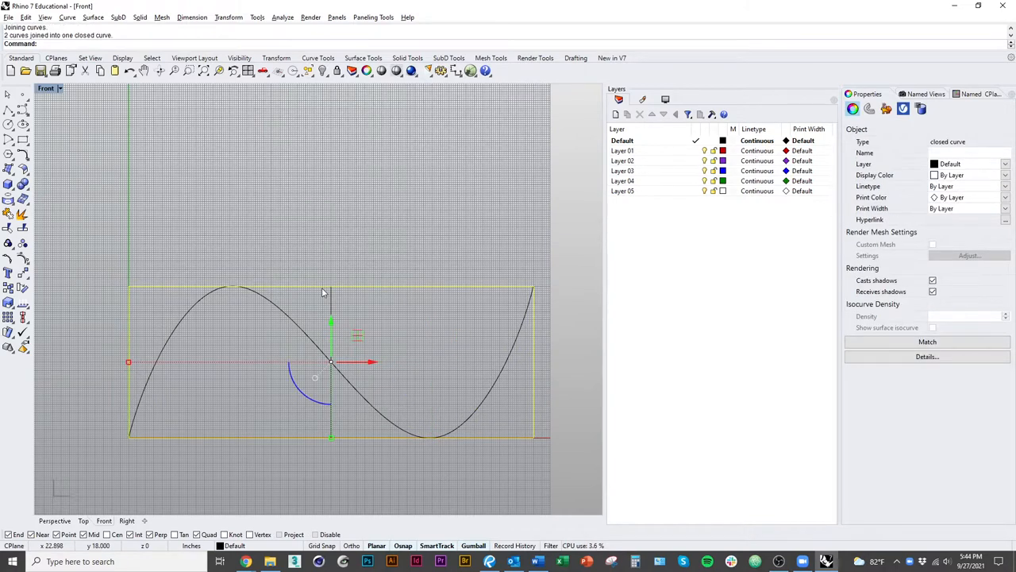
pyautogui.write('Offset')
# Offset the joined outline outward by 3/4
pyautogui.press('Return')
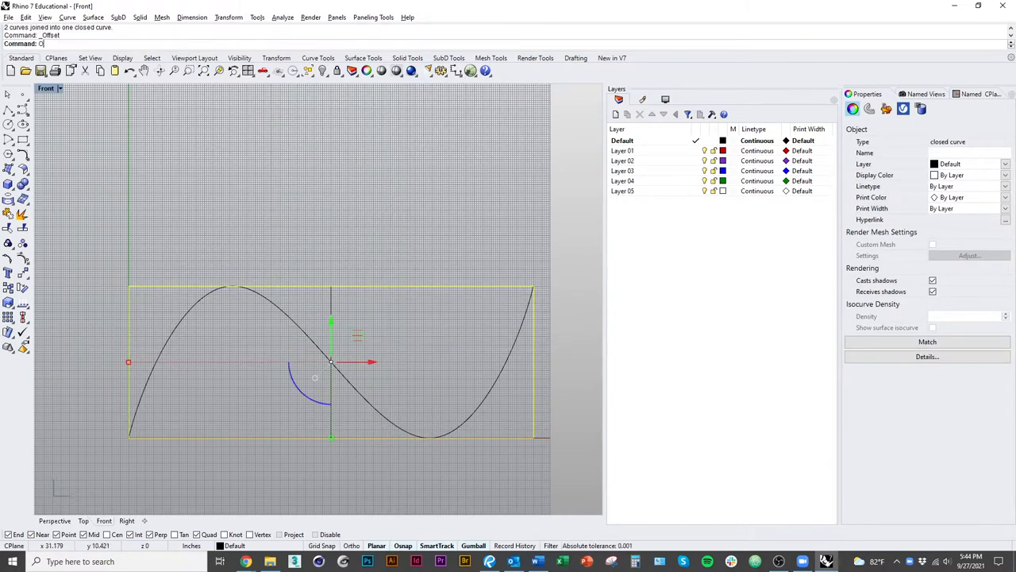
pyautogui.write('ffset')
pyautogui.press('Return')
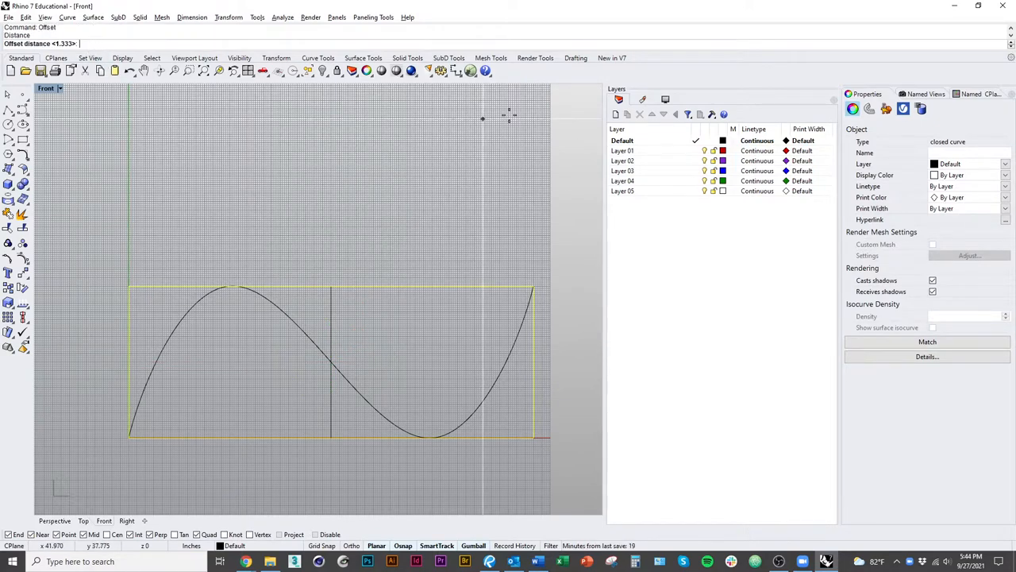
pyautogui.write('4')
pyautogui.press('Return')
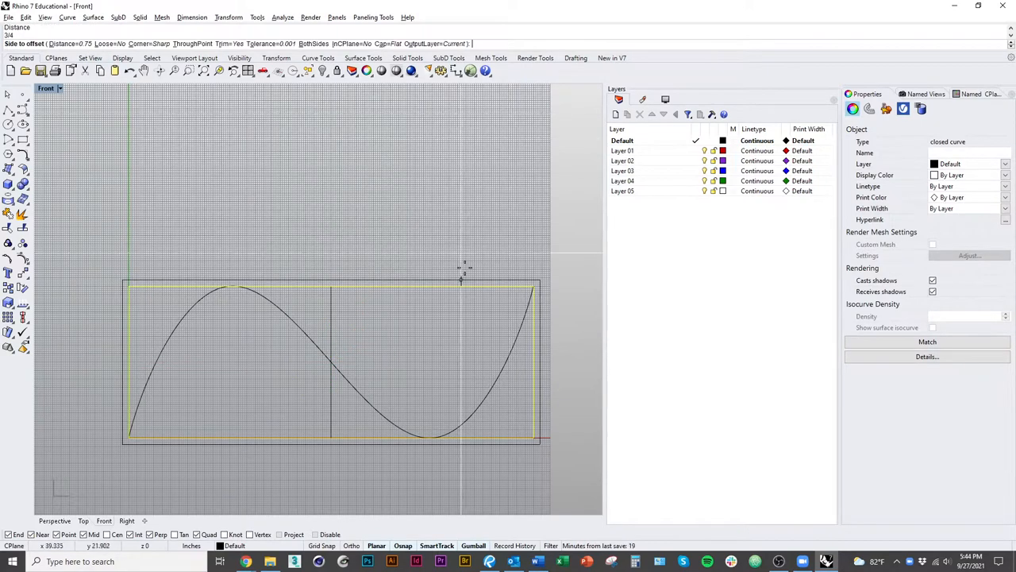
pyautogui.scroll(-1, 492, 292)
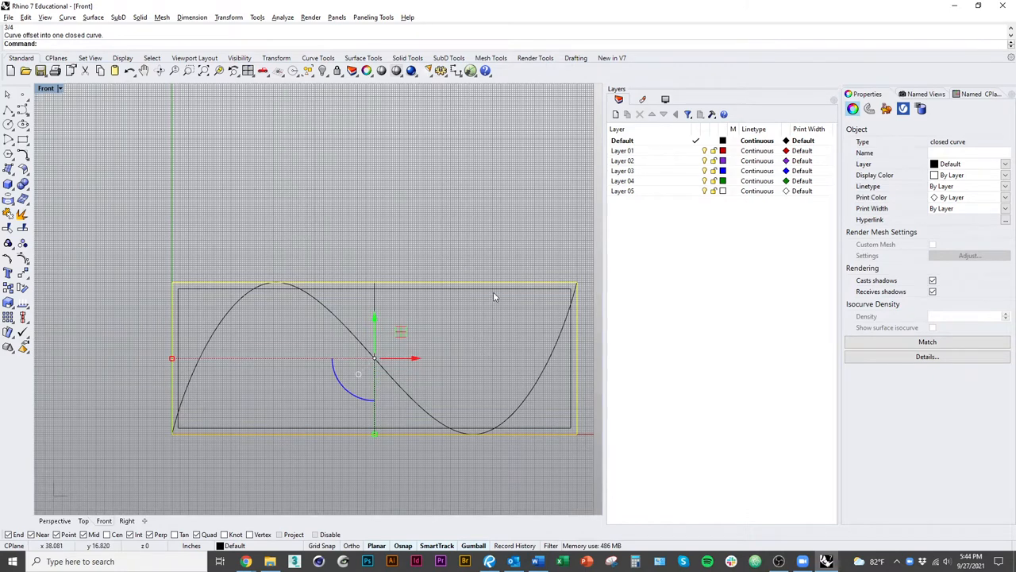
# Scale1D the S-curve so its end reaches the offset outline's top-right corner
pyautogui.keyDown('shift'); pyautogui.click(475, 380); pyautogui.keyUp('shift')
pyautogui.click(476, 379)
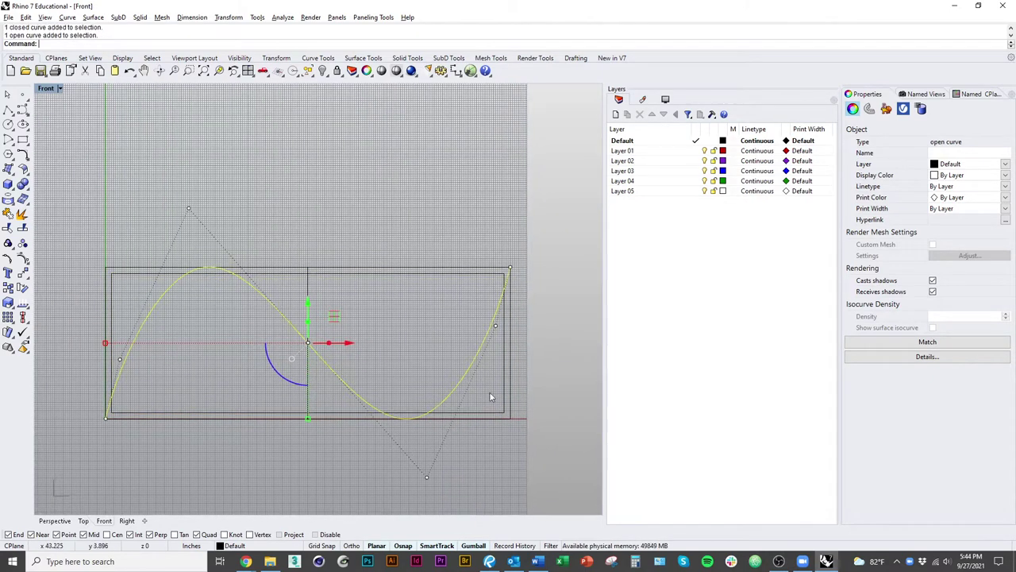
pyautogui.write('Scale1D')
pyautogui.press('Return')
pyautogui.click(524, 359)
pyautogui.click(506, 264)
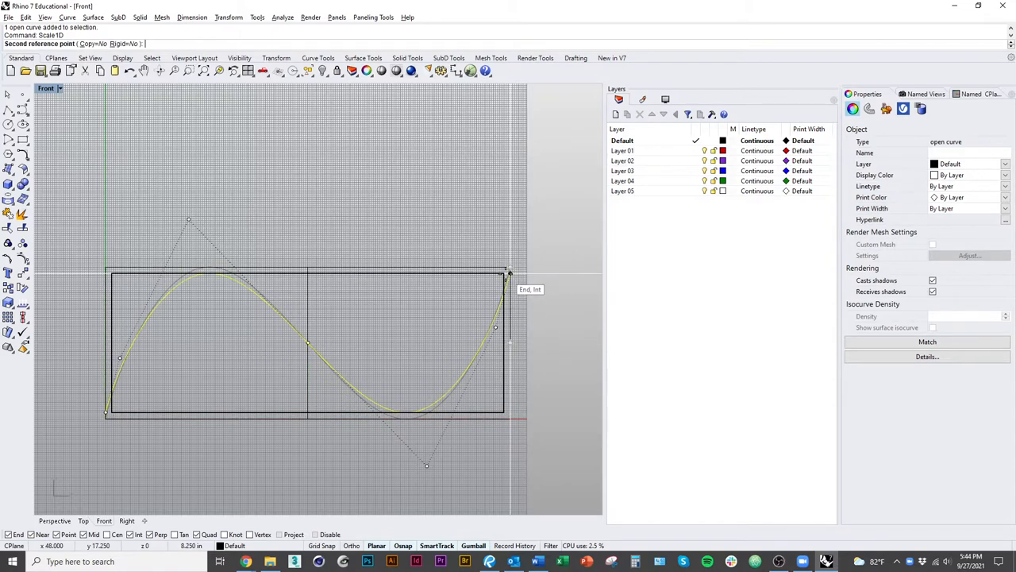
pyautogui.click(508, 280)
pyautogui.click(308, 343)
pyautogui.moveTo(409, 361); pyautogui.dragTo(398, 351, button='right')
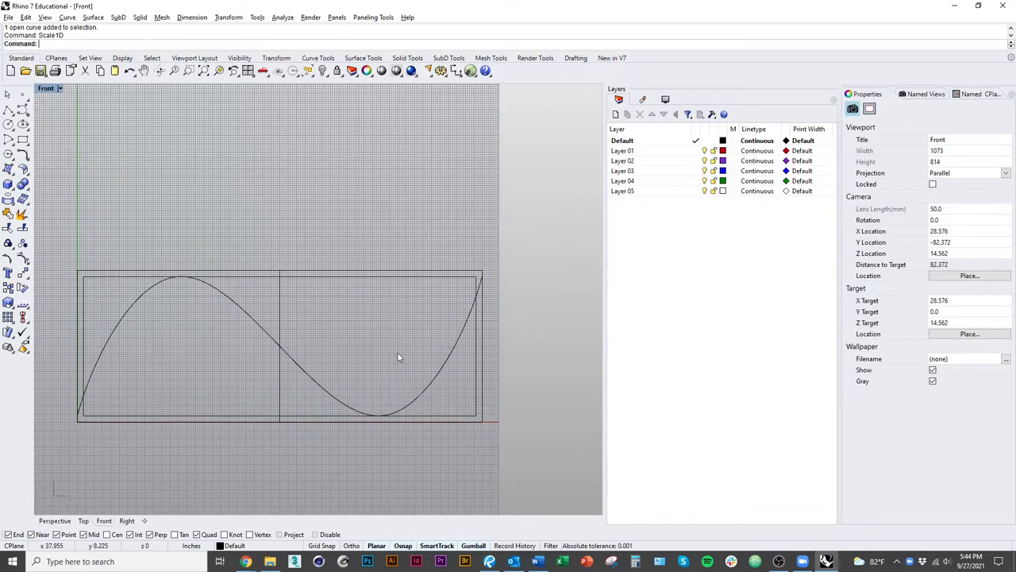
# Delete the inner rectangle, keeping the enlarged outline
pyautogui.moveTo(439, 383); pyautogui.dragTo(413, 397, button='right')
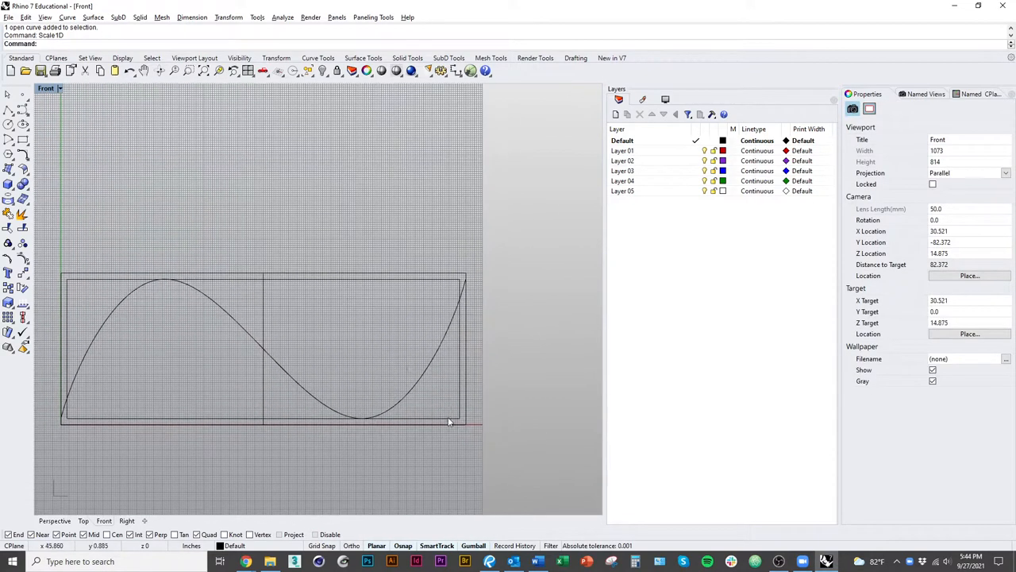
pyautogui.click(458, 416)
pyautogui.press('Delete')
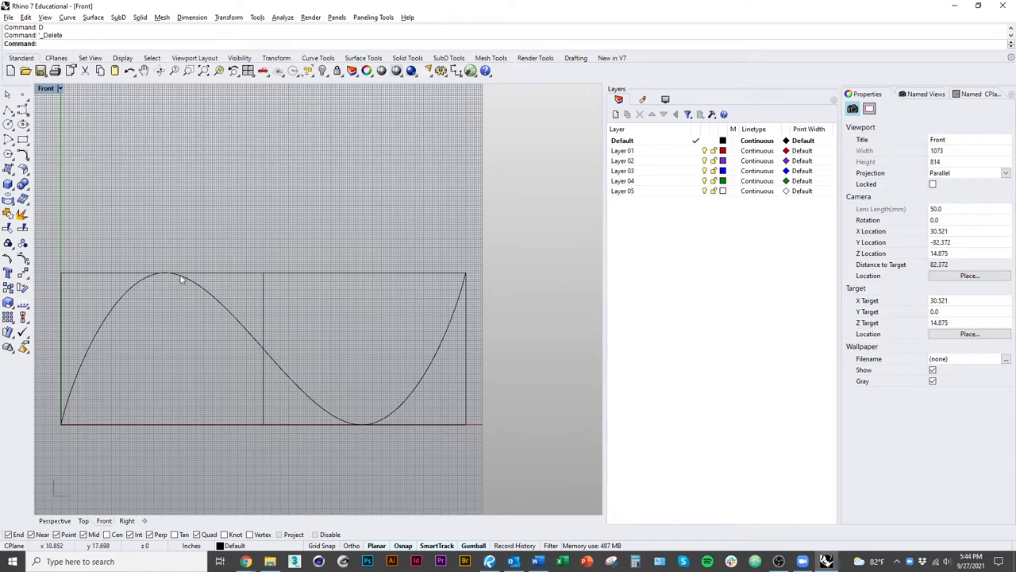
# Offset the outer rectangle 3/8 inward after a mistaken surface-offset start
pyautogui.click(453, 431)
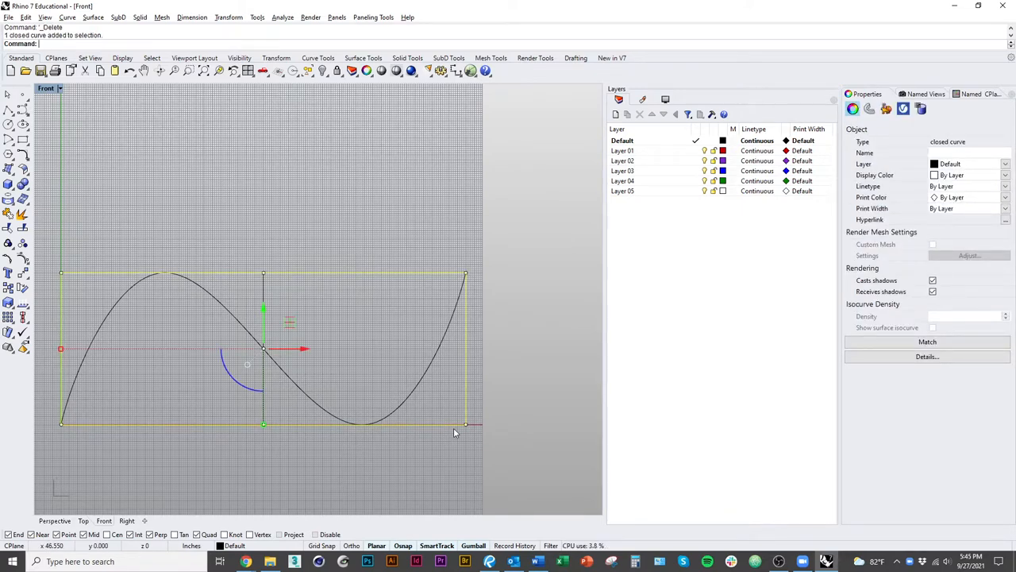
pyautogui.write('3')
pyautogui.press('BackSpace')
pyautogui.write('OffsetSrf')
pyautogui.press('Return')
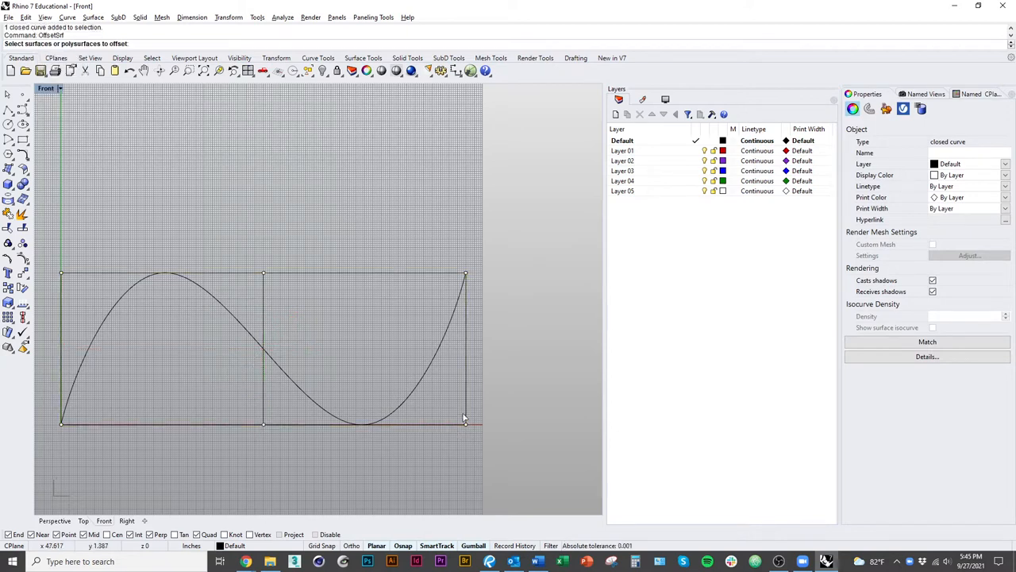
pyautogui.write('Offset')
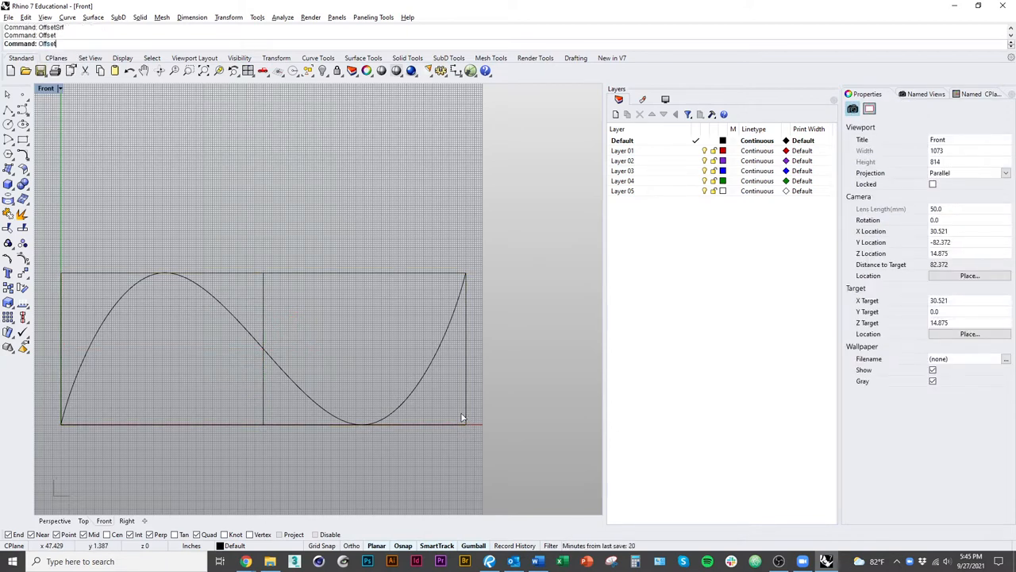
pyautogui.press('Return')
pyautogui.click(471, 417)
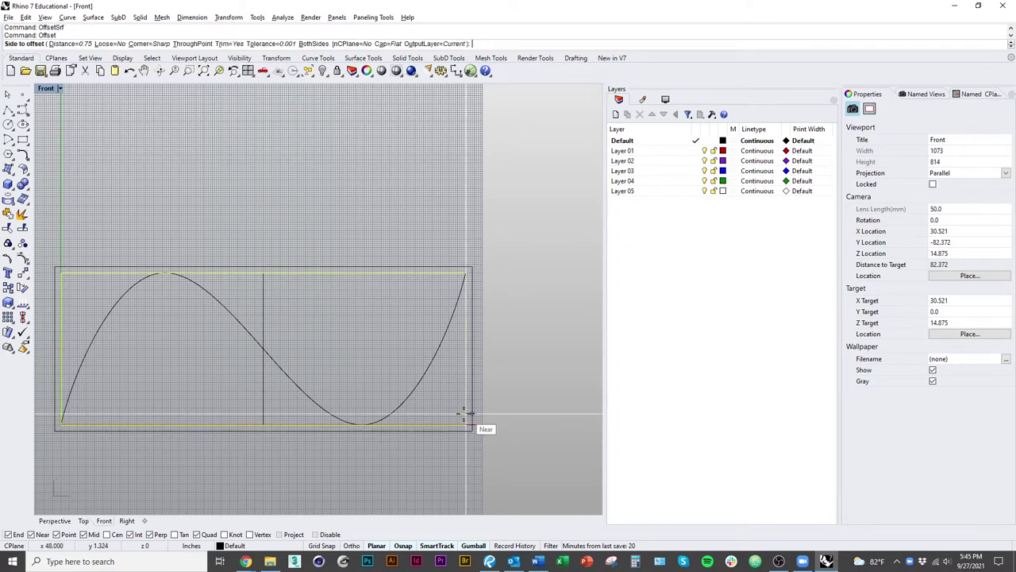
pyautogui.write('3/8')
pyautogui.press('Return')
pyautogui.click(371, 355)
# Scale1D the S-curve so its end meets the rectangle's top-right corner
pyautogui.click(433, 407)
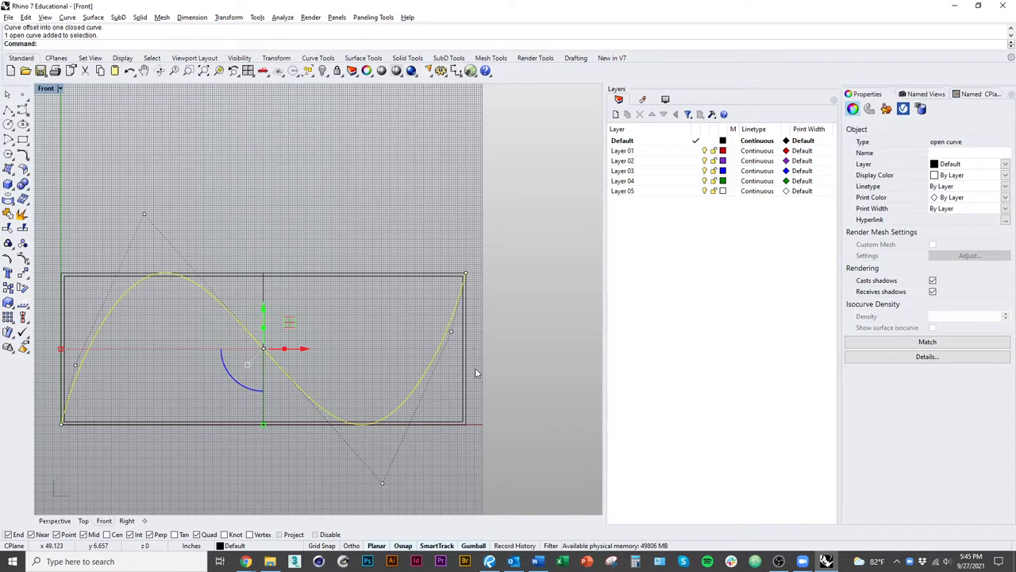
pyautogui.write('Scale1D')
pyautogui.press('Return')
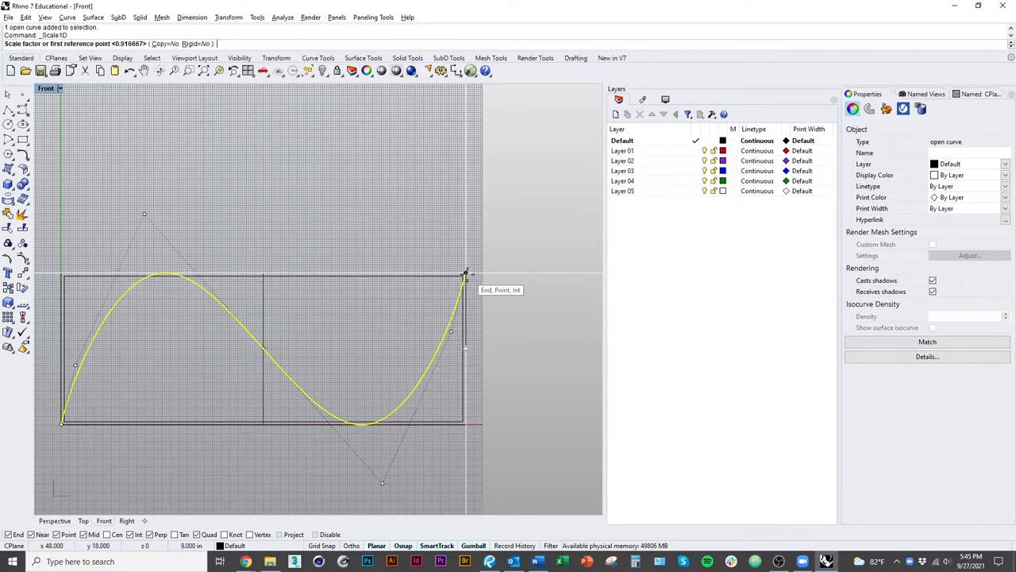
pyautogui.click(465, 274)
pyautogui.scroll(5, 468, 278)
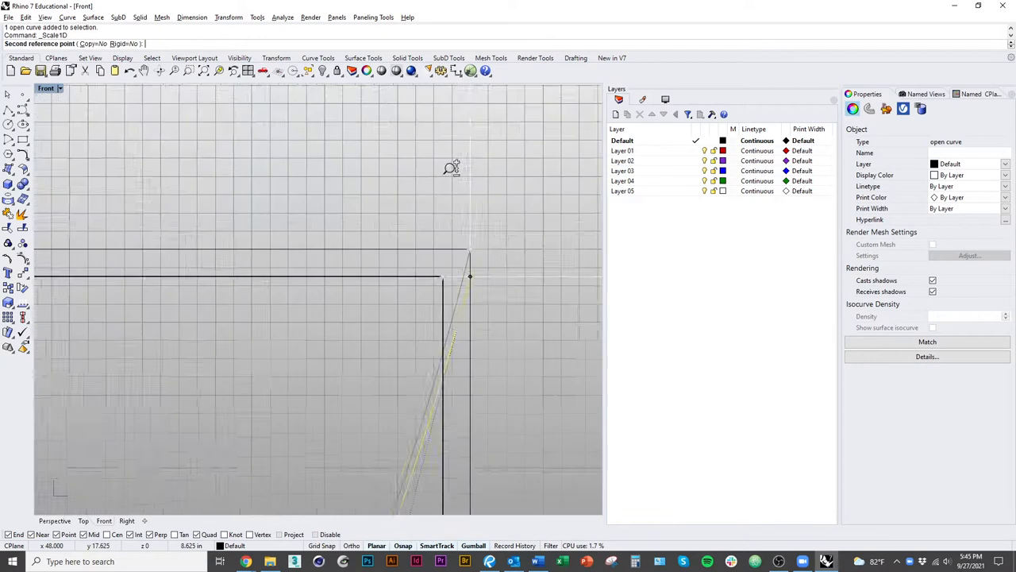
pyautogui.click(470, 276)
pyautogui.scroll(-5, 420, 362)
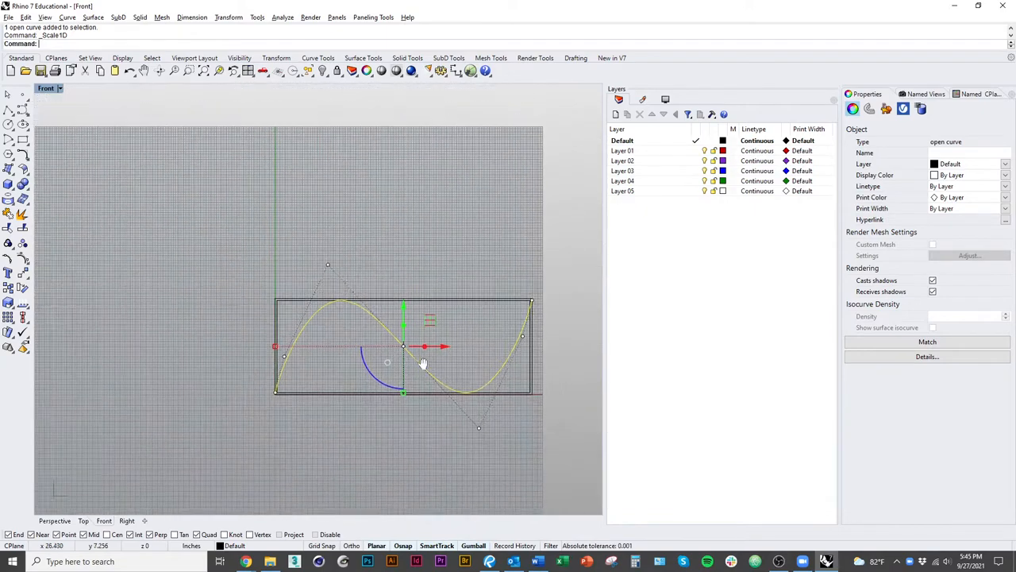
pyautogui.press('Escape')
pyautogui.scroll(4, 420, 361)
pyautogui.scroll(2, 397, 341)
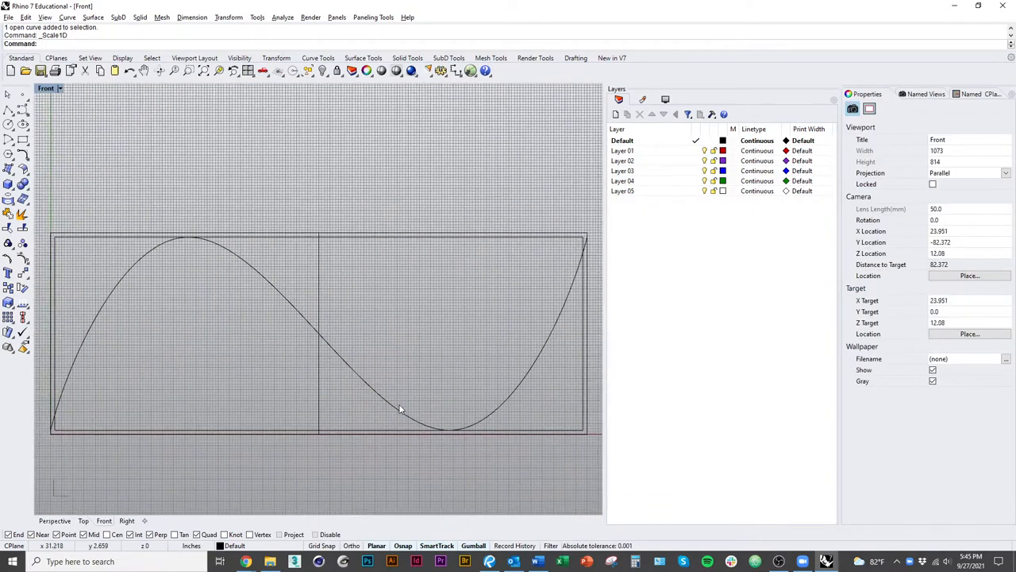
pyautogui.click(399, 409)
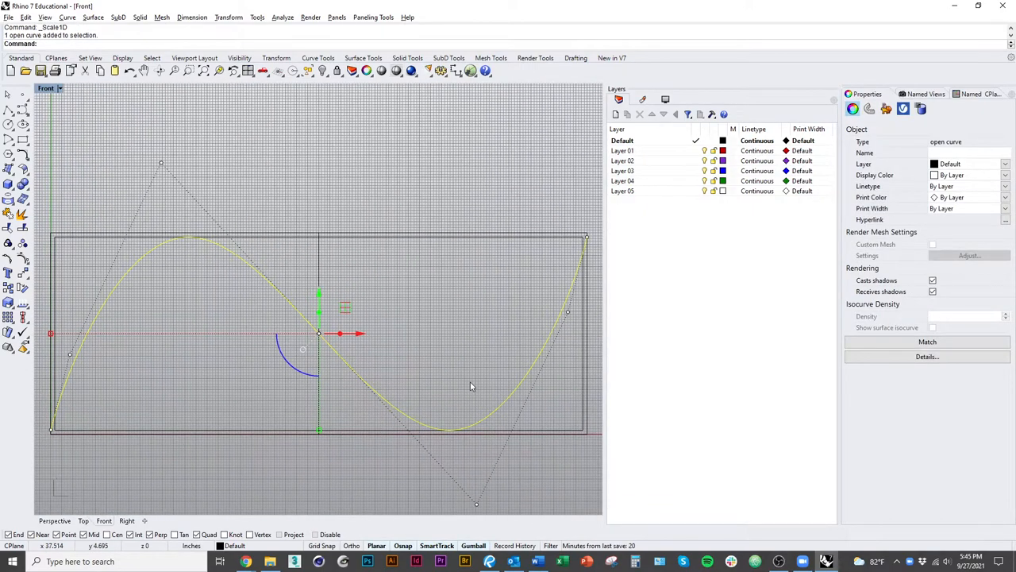
pyautogui.write('Oo')
# Set up a 3/8 both-sides offset of the S-curve with flat caps, then cancel it
pyautogui.press('BackSpace')
pyautogui.write('ffset')
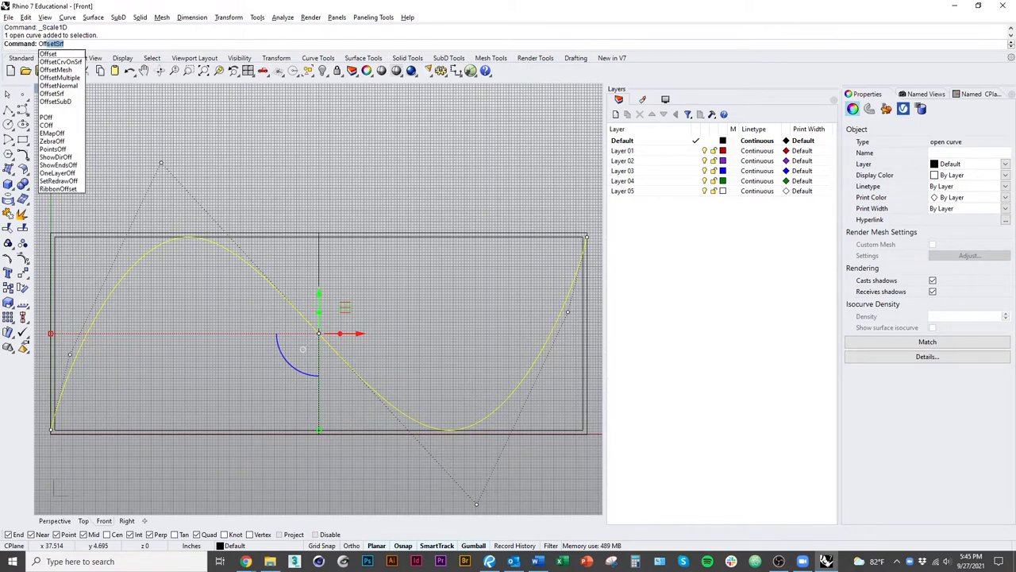
pyautogui.press('Return')
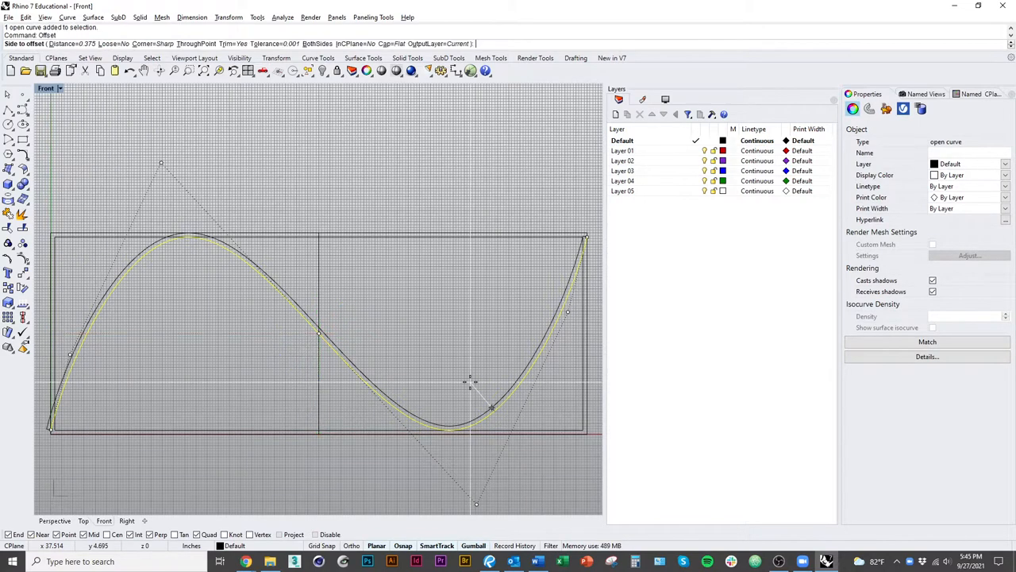
pyautogui.write('3/8')
pyautogui.press('Return')
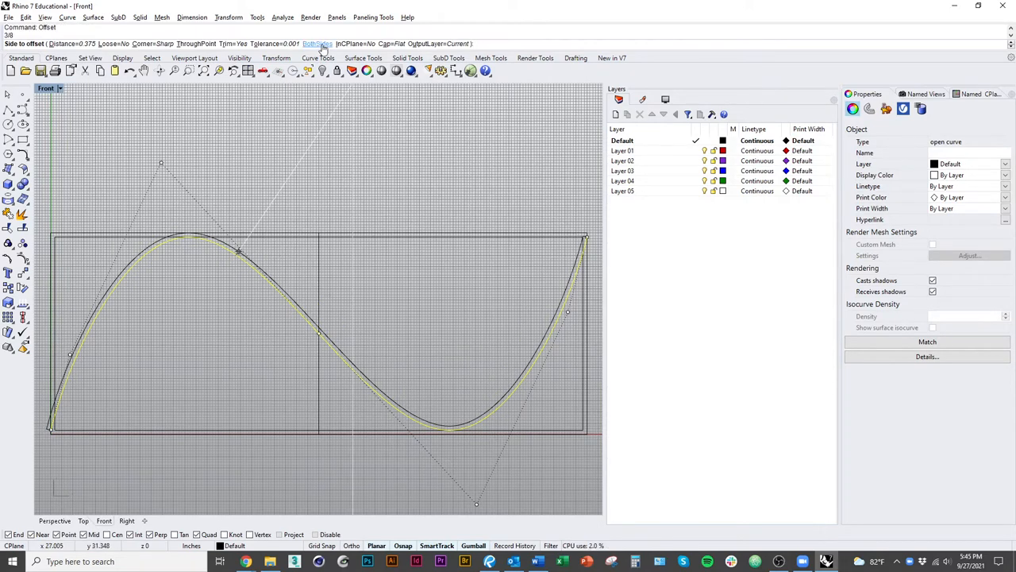
pyautogui.click(316, 44)
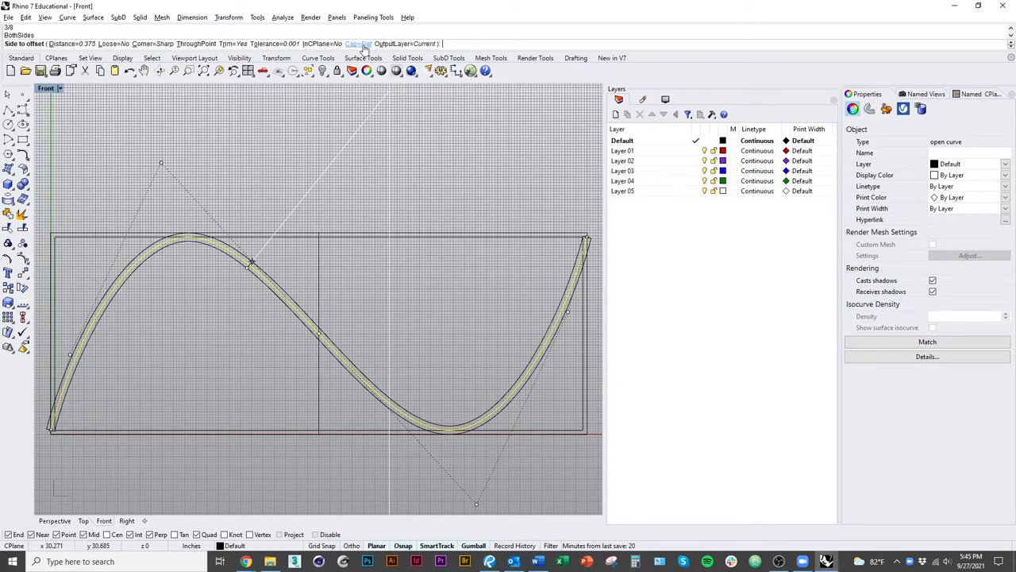
pyautogui.click(359, 44)
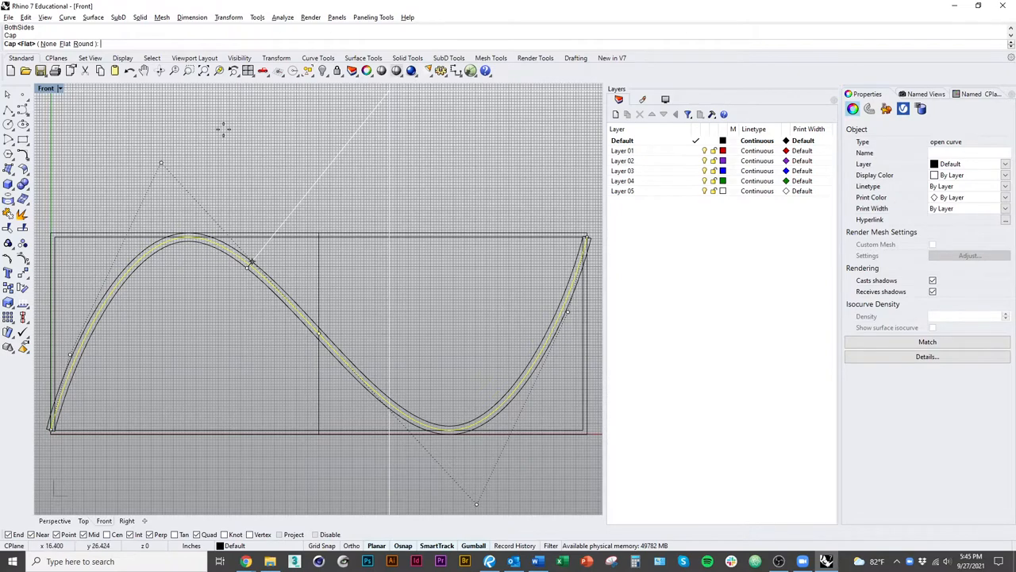
pyautogui.click(65, 44)
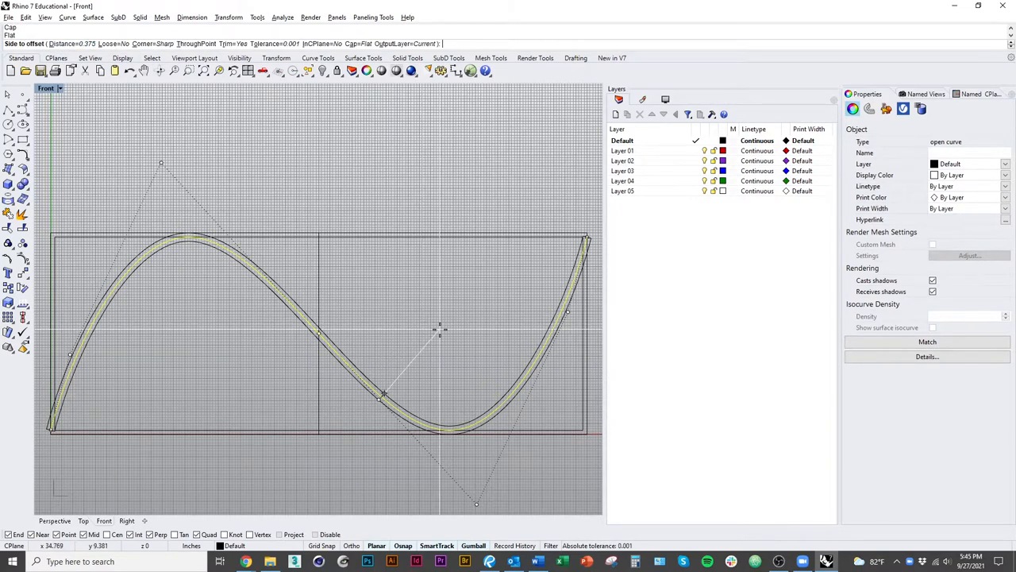
pyautogui.press('Escape')
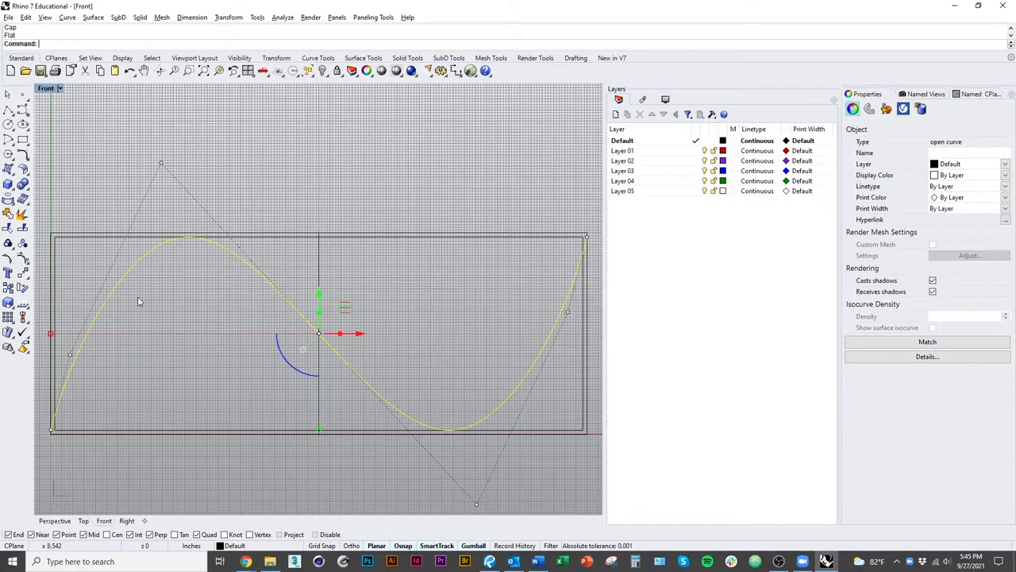
# Extend the S-curve's lower-left end to the frame lines as boundary
pyautogui.click(197, 383)
pyautogui.scroll(4, 197, 383)
pyautogui.scroll(2, 190, 388)
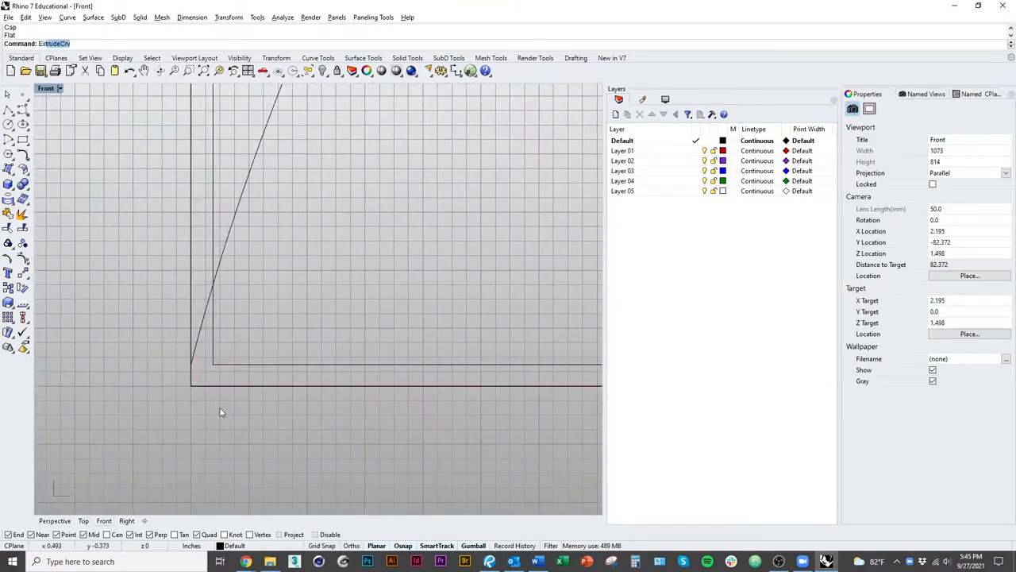
pyautogui.write('d')
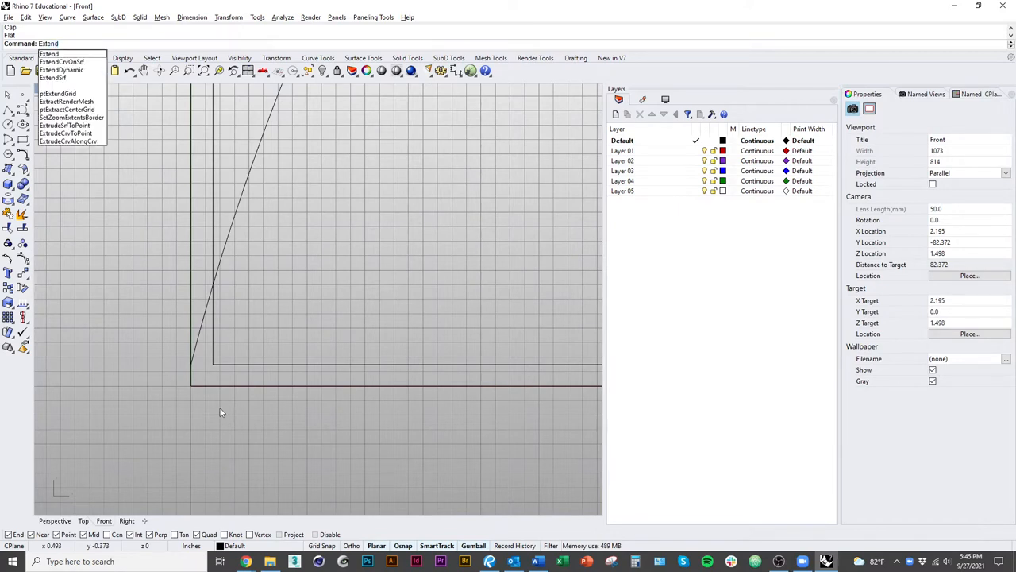
pyautogui.press('Return')
pyautogui.click(193, 357)
pyautogui.click(230, 373)
pyautogui.click(186, 385)
pyautogui.press('Return')
pyautogui.click(193, 354)
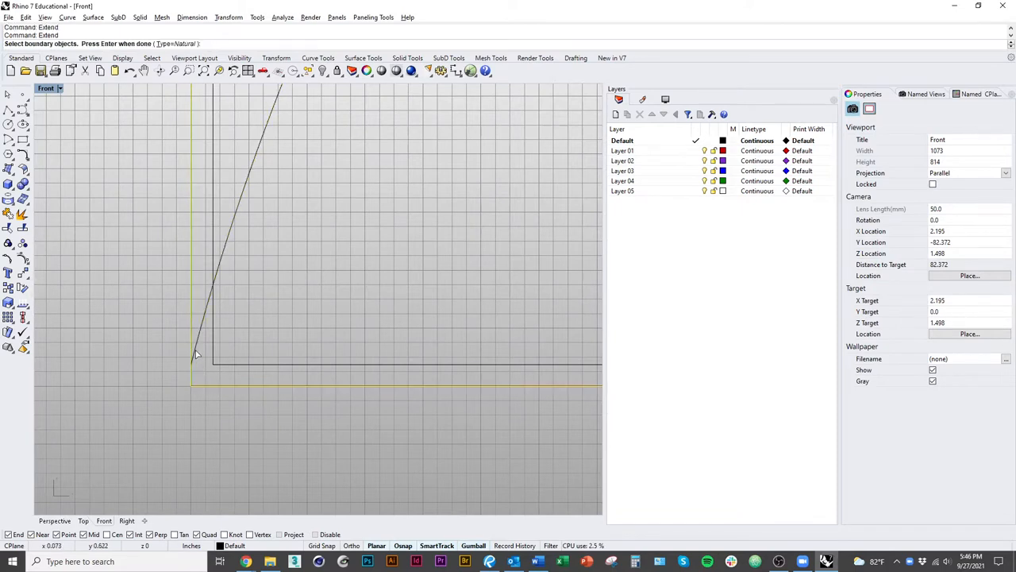
pyautogui.press('Return')
pyautogui.click(200, 343)
pyautogui.click(200, 349)
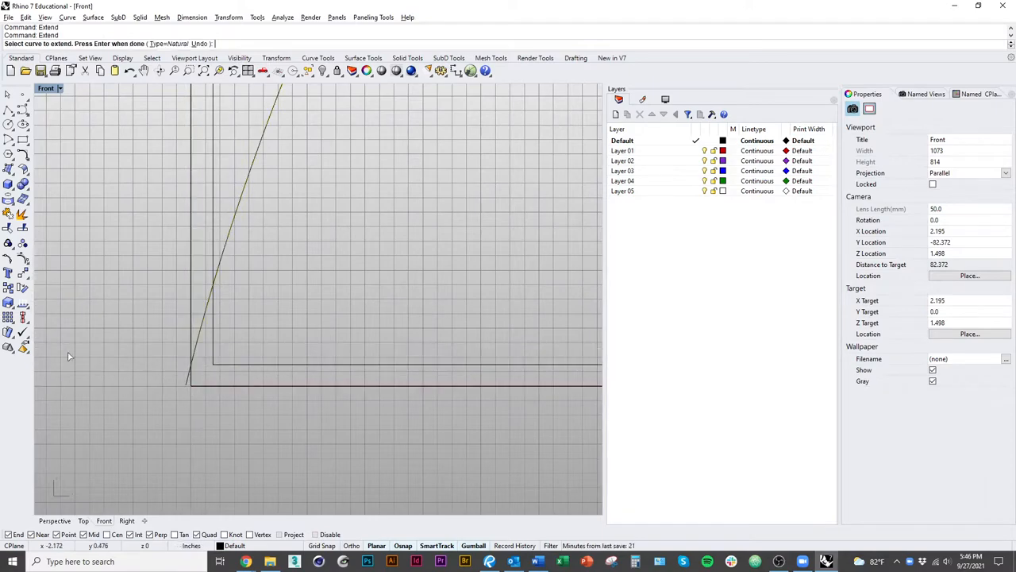
pyautogui.scroll(-5, 330, 361)
pyautogui.scroll(6, 405, 222)
pyautogui.scroll(2, 412, 238)
pyautogui.press('Return')
# Extend the S-curve's upper-right end to the top frame line
pyautogui.click(421, 270)
pyautogui.press('Return')
pyautogui.click(422, 274)
pyautogui.click(424, 260)
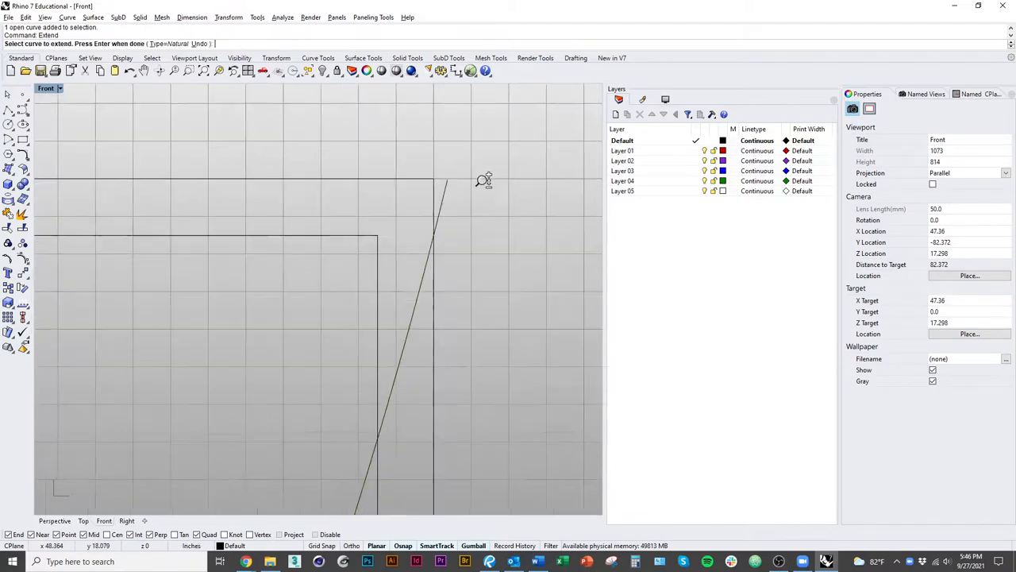
pyautogui.scroll(-5, 477, 199)
pyautogui.press('Return')
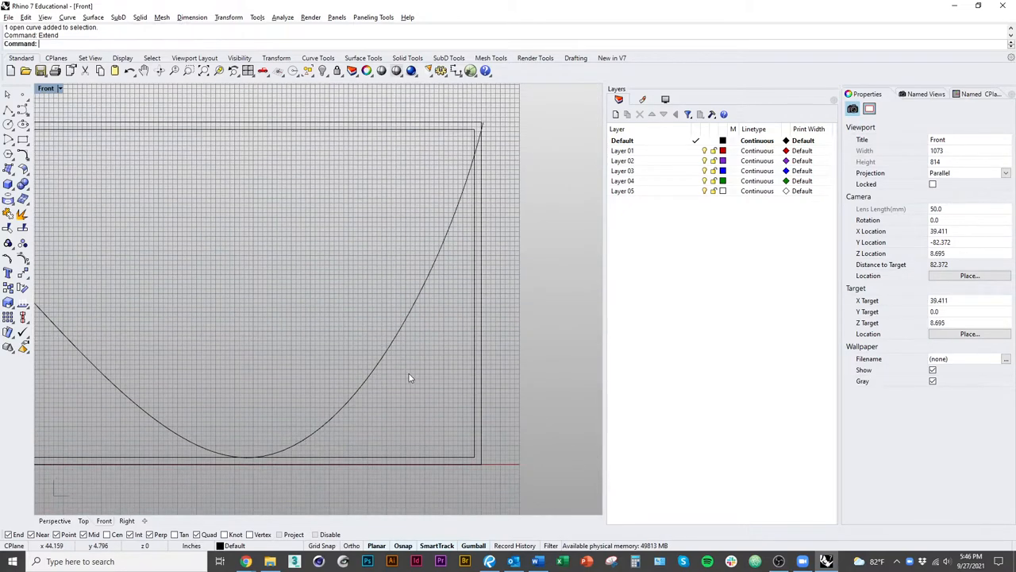
# Offset the S-curve on both sides into a thick seat profile
pyautogui.click(409, 373)
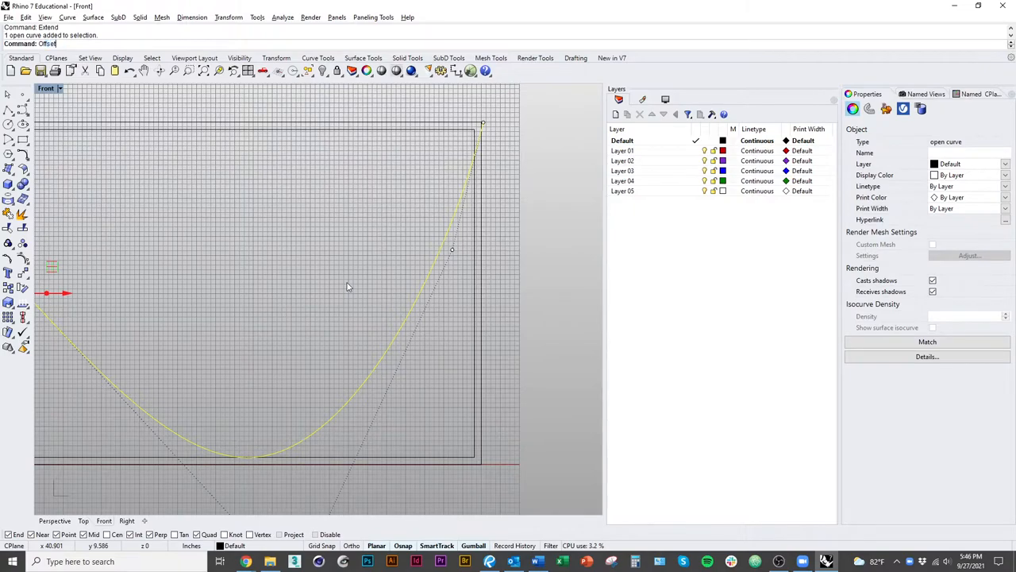
pyautogui.press('Return')
pyautogui.click(441, 348)
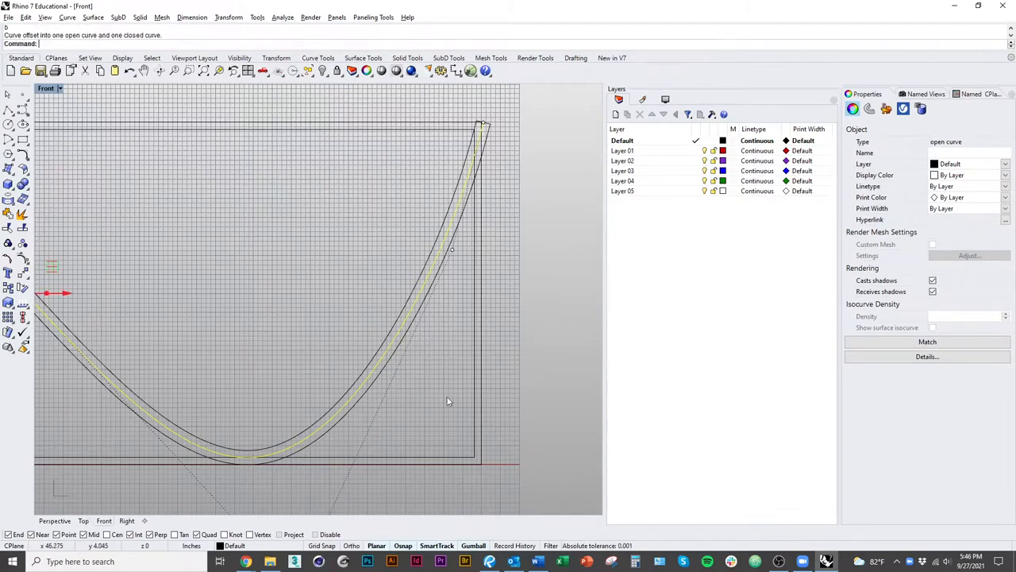
pyautogui.scroll(-3, 366, 358)
pyautogui.scroll(2, 439, 243)
pyautogui.scroll(5, 439, 242)
pyautogui.scroll(4, 439, 242)
# Cancel a stray line command and delete the extra segment at the seat's top end
pyautogui.press('Return')
pyautogui.scroll(-5, 392, 229)
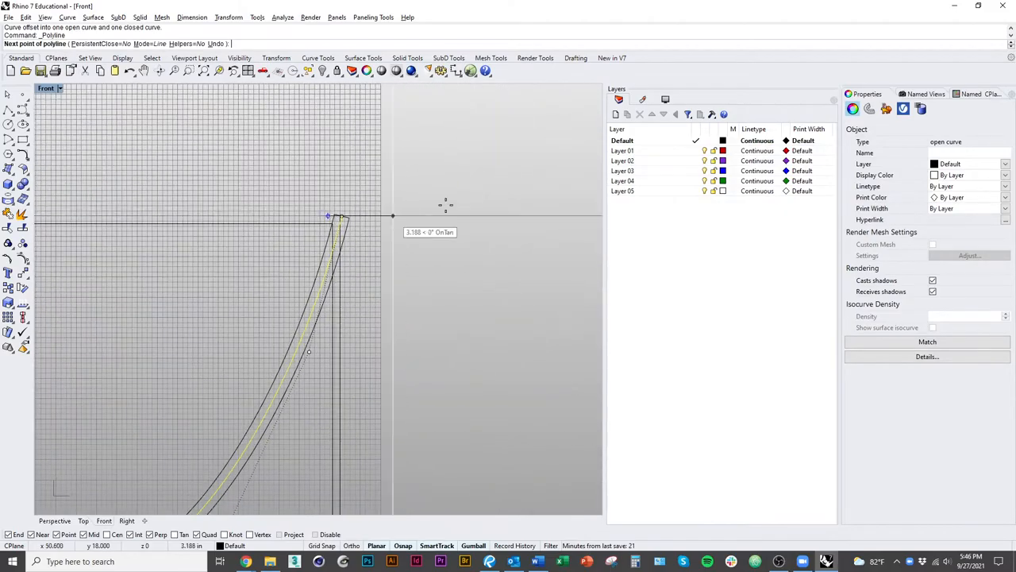
pyautogui.press('Escape')
pyautogui.moveTo(472, 207); pyautogui.dragTo(466, 314, button='right')
pyautogui.scroll(-5, 397, 318)
pyautogui.scroll(6, 317, 278)
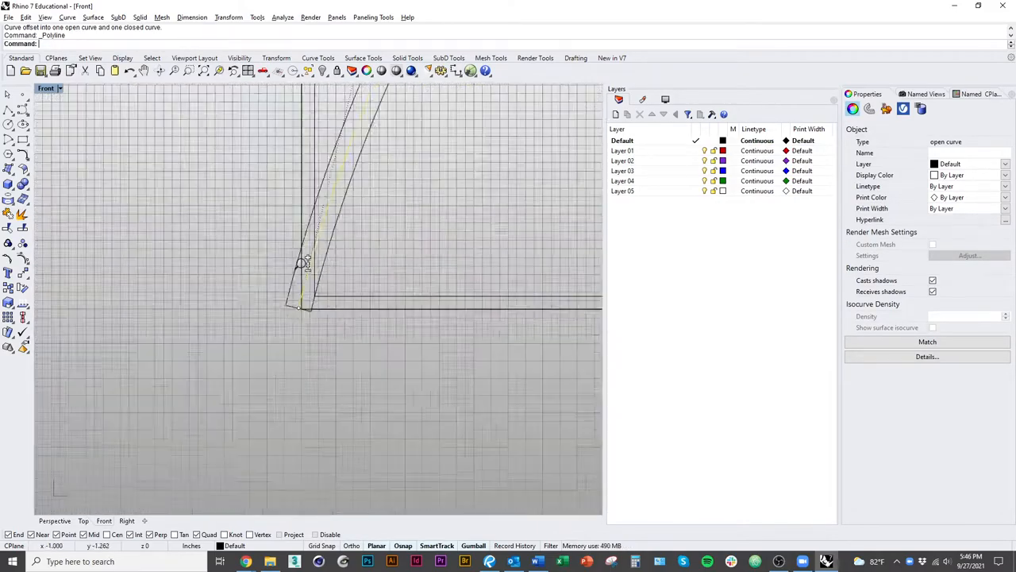
pyautogui.scroll(-5, 444, 362)
pyautogui.click(444, 361)
pyautogui.scroll(8, 360, 397)
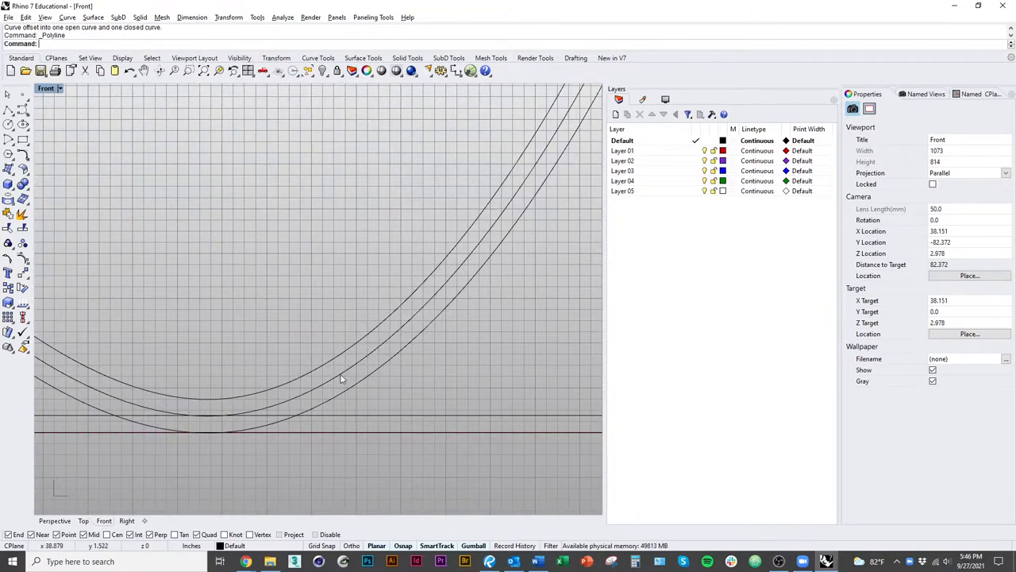
pyautogui.scroll(-4, 273, 424)
pyautogui.scroll(-4, 334, 397)
pyautogui.scroll(-4, 311, 242)
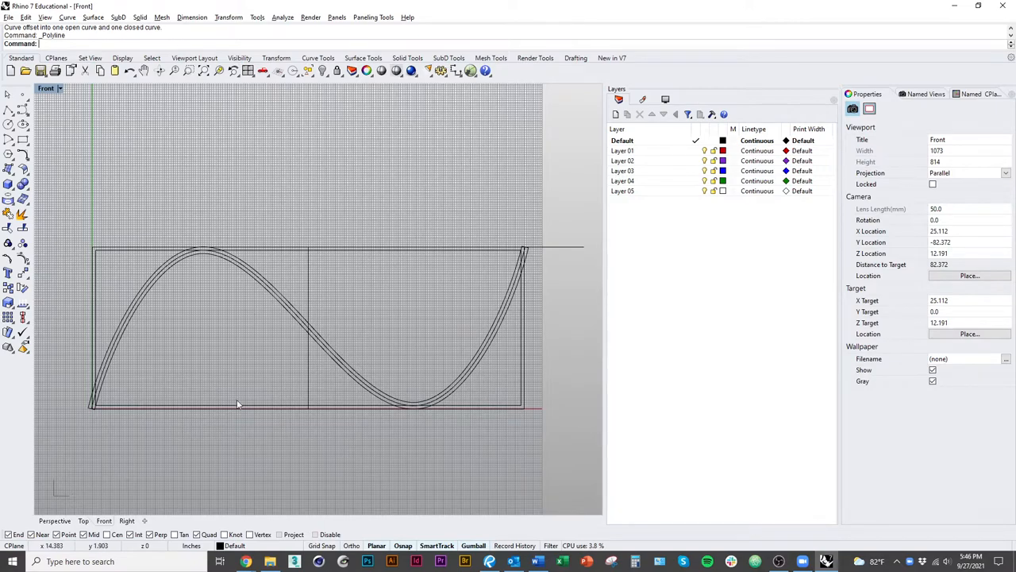
pyautogui.moveTo(275, 433); pyautogui.dragTo(252, 425, button='right')
pyautogui.moveTo(341, 381); pyautogui.dragTo(226, 389, button='right')
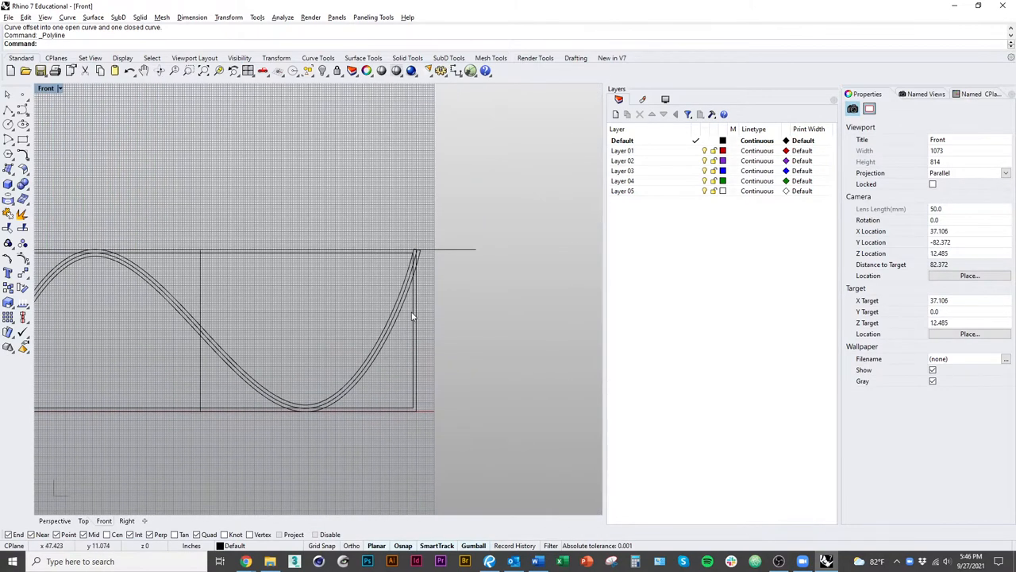
pyautogui.scroll(8, 412, 316)
pyautogui.click(501, 354)
pyautogui.press('Delete')
pyautogui.scroll(2, 426, 302)
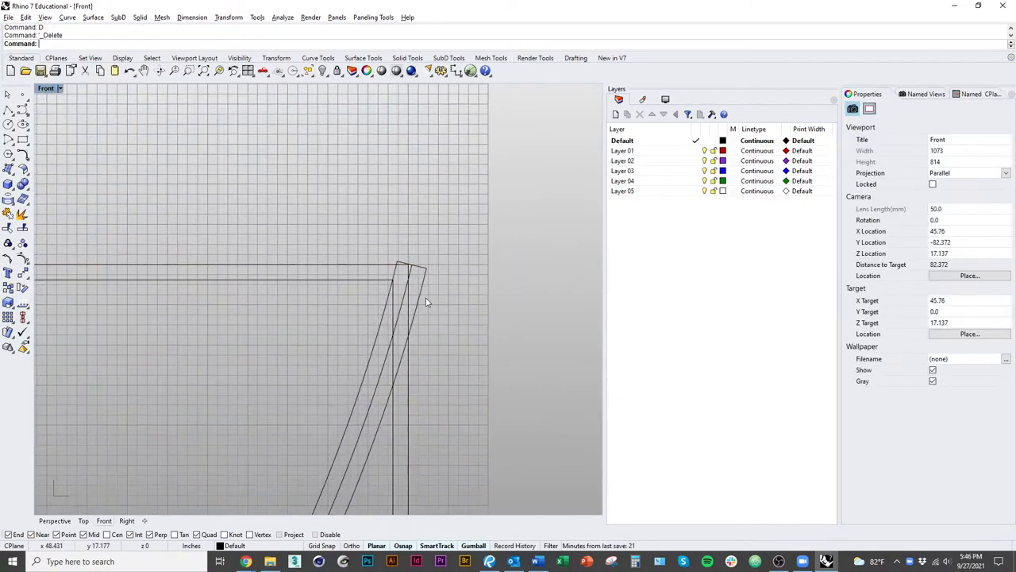
# Undo the offset and extend both ends of the S-curve out to the frame lines
pyautogui.click(422, 292)
pyautogui.hotkey('ctrl', 'z')
pyautogui.click(413, 276)
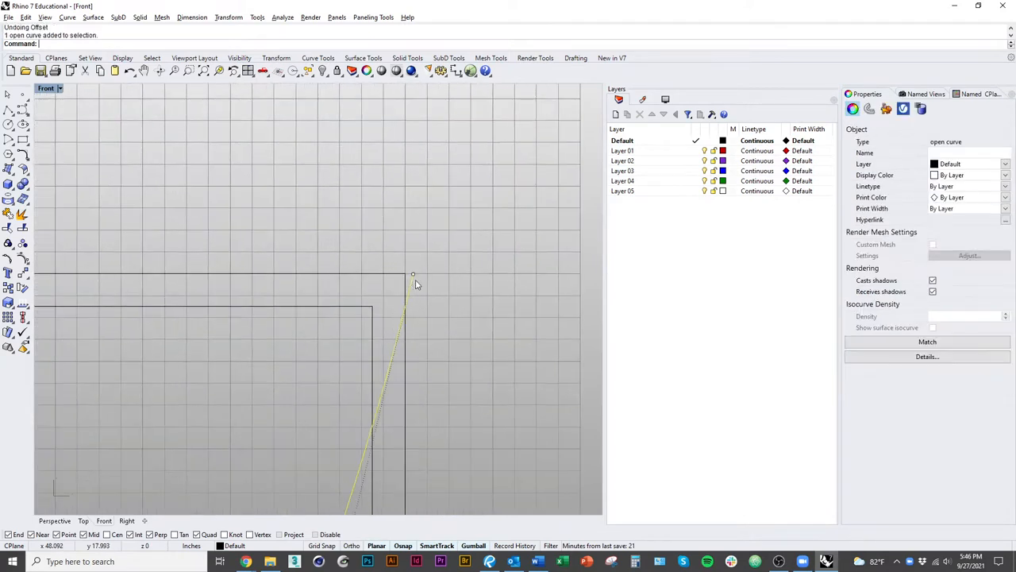
pyautogui.write('Exte')
pyautogui.press('Return')
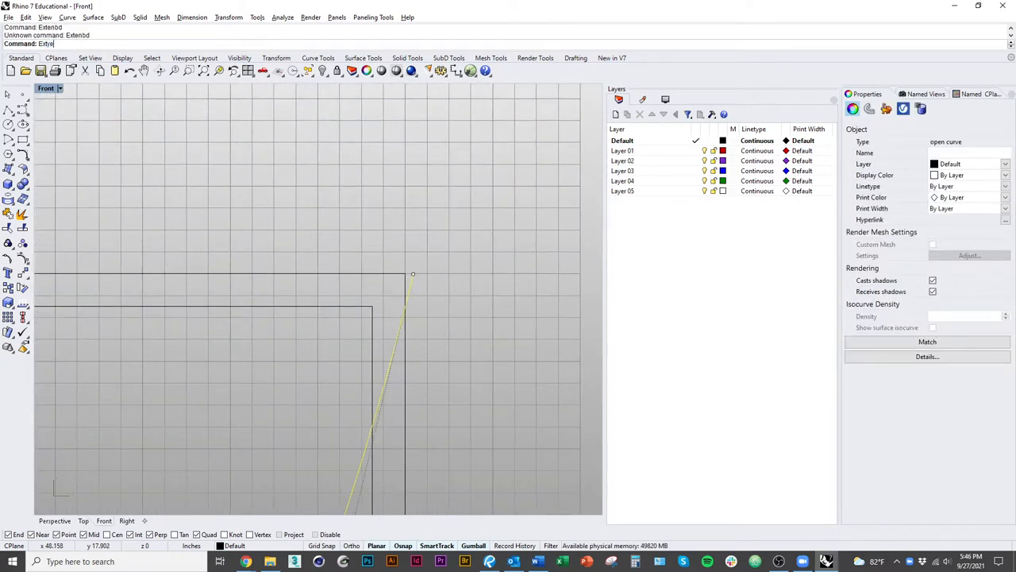
pyautogui.press('Escape')
pyautogui.write('Extend')
pyautogui.press('Return')
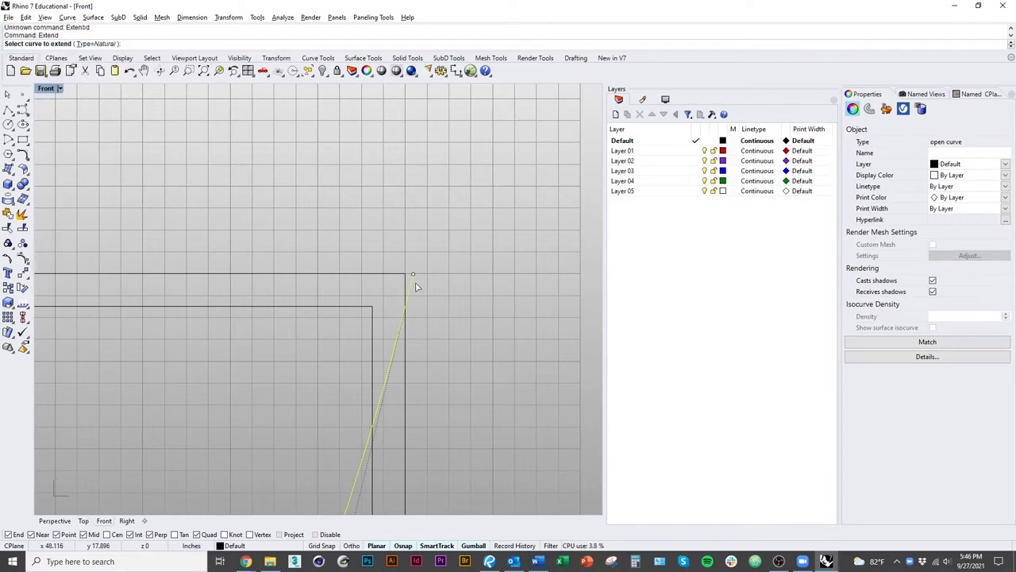
pyautogui.click(414, 286)
pyautogui.scroll(-5, 373, 421)
pyautogui.scroll(6, 182, 381)
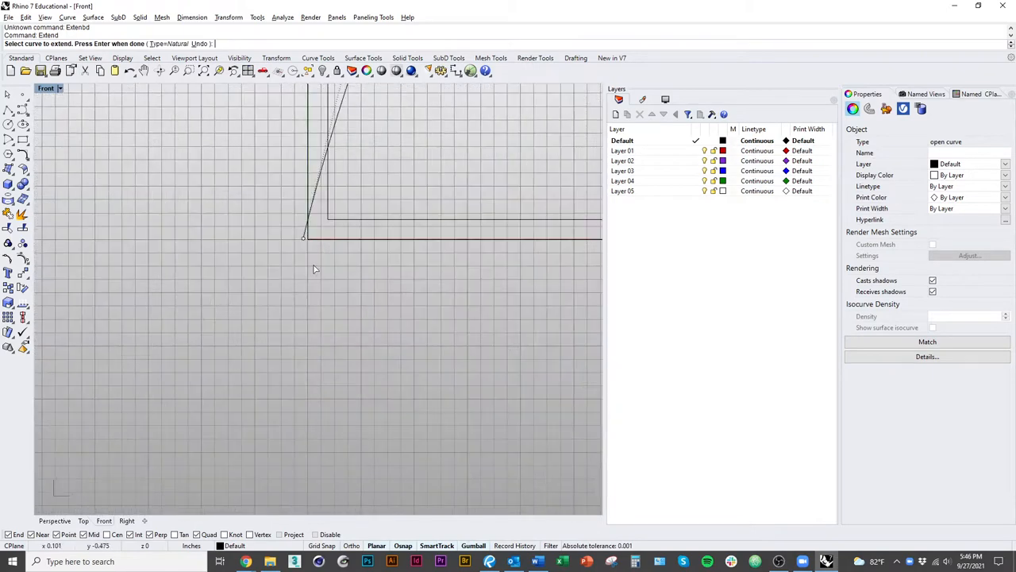
pyautogui.click(304, 232)
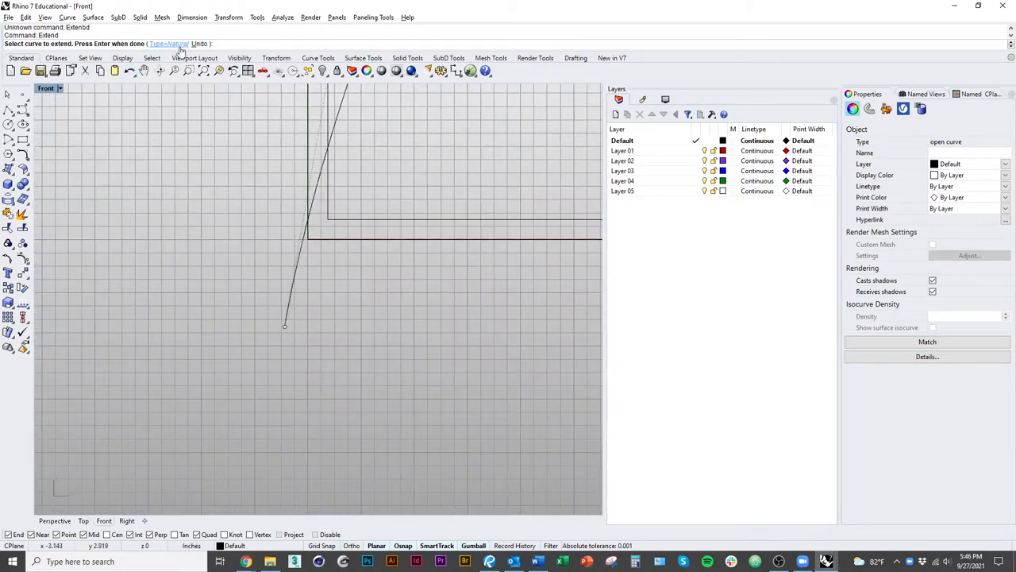
pyautogui.press('Return')
pyautogui.scroll(-2, 279, 244)
pyautogui.scroll(-6, 251, 357)
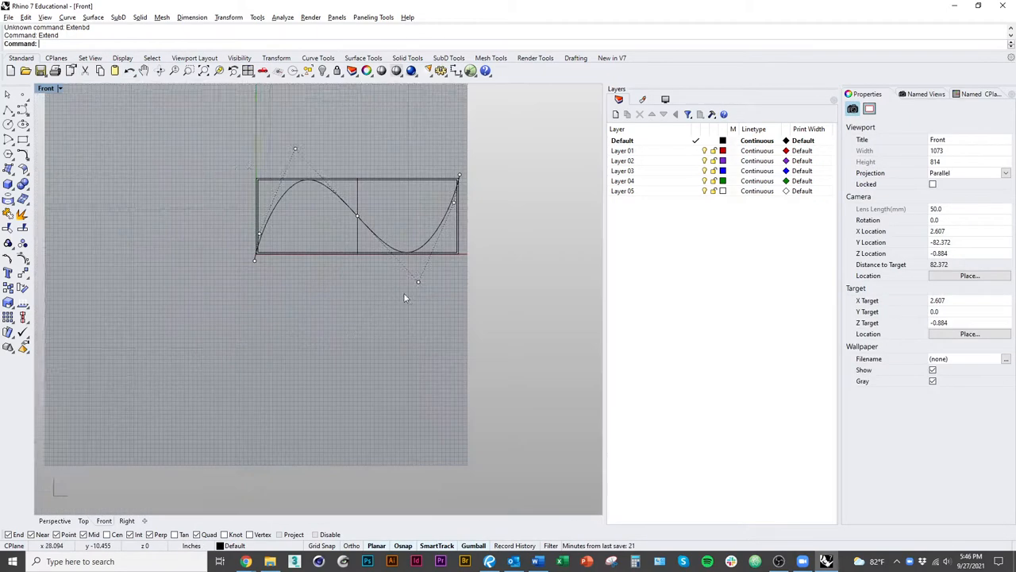
pyautogui.moveTo(413, 294); pyautogui.dragTo(309, 334, button='right')
pyautogui.scroll(4, 319, 284)
# Offset the S-curve to both sides to form the seat band outline
pyautogui.click(323, 323)
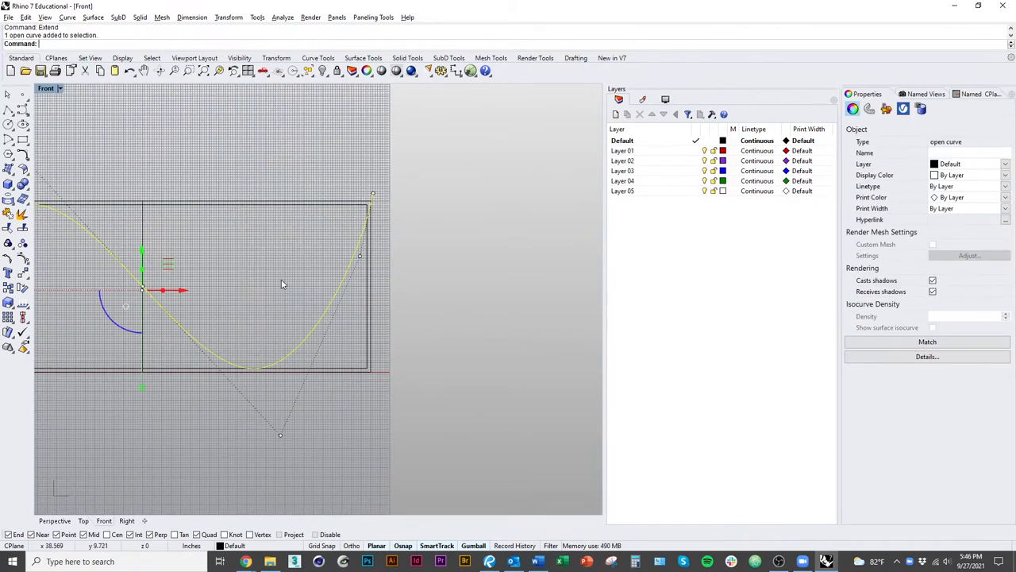
pyautogui.press('F10')
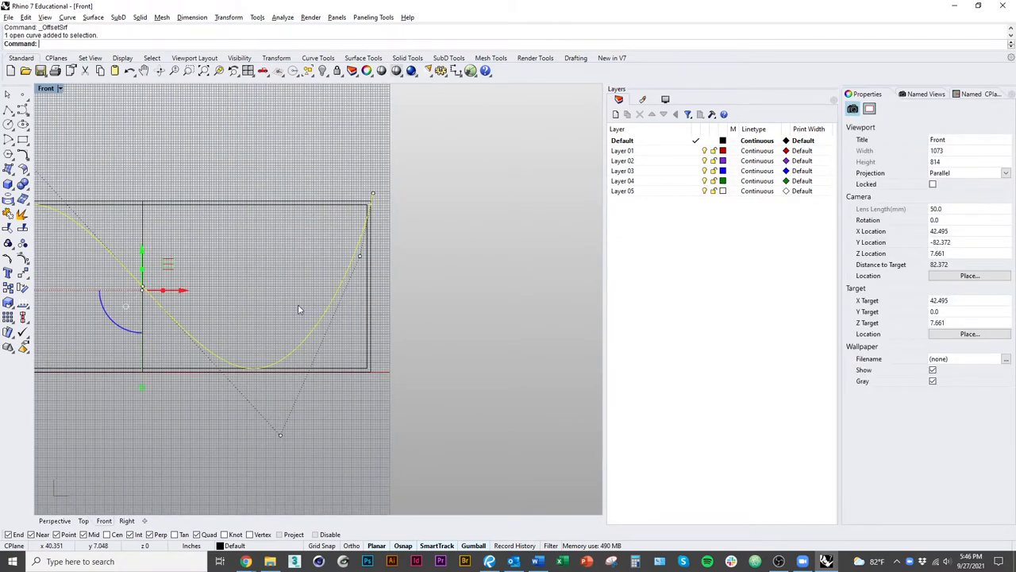
pyautogui.click(318, 317)
pyautogui.write('Offset')
pyautogui.press('Return')
pyautogui.click(347, 355)
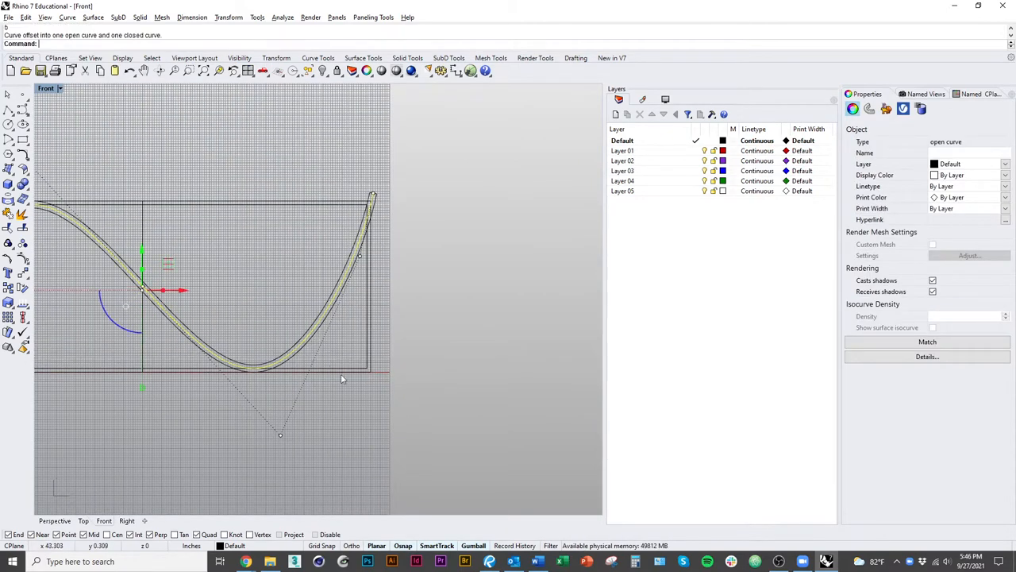
pyautogui.scroll(8, 366, 239)
pyautogui.write('Polyline')
# Cut the band's top end flat with a horizontal line, trim the excess and join the pieces
pyautogui.press('Return')
pyautogui.click(364, 264)
pyautogui.click(536, 264)
pyautogui.press('Return')
pyautogui.write('Trim')
pyautogui.press('Return')
pyautogui.click(456, 214)
pyautogui.scroll(-8, 548, 286)
pyautogui.scroll(-2, 490, 238)
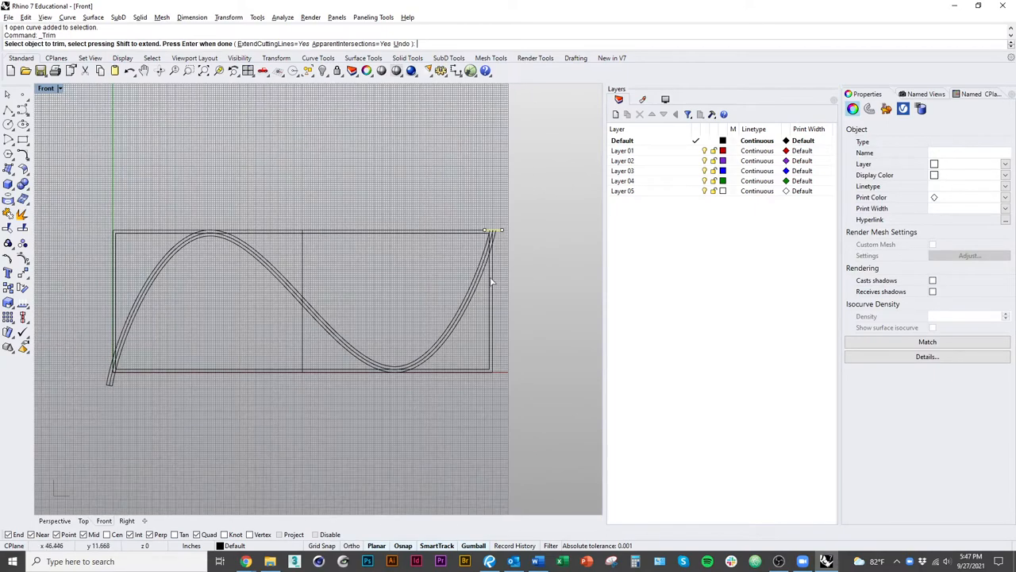
pyautogui.scroll(8, 490, 162)
pyautogui.click(419, 208)
pyautogui.keyDown('shift'); pyautogui.click(379, 205); pyautogui.keyUp('shift')
pyautogui.press('Return')
pyautogui.click(384, 142)
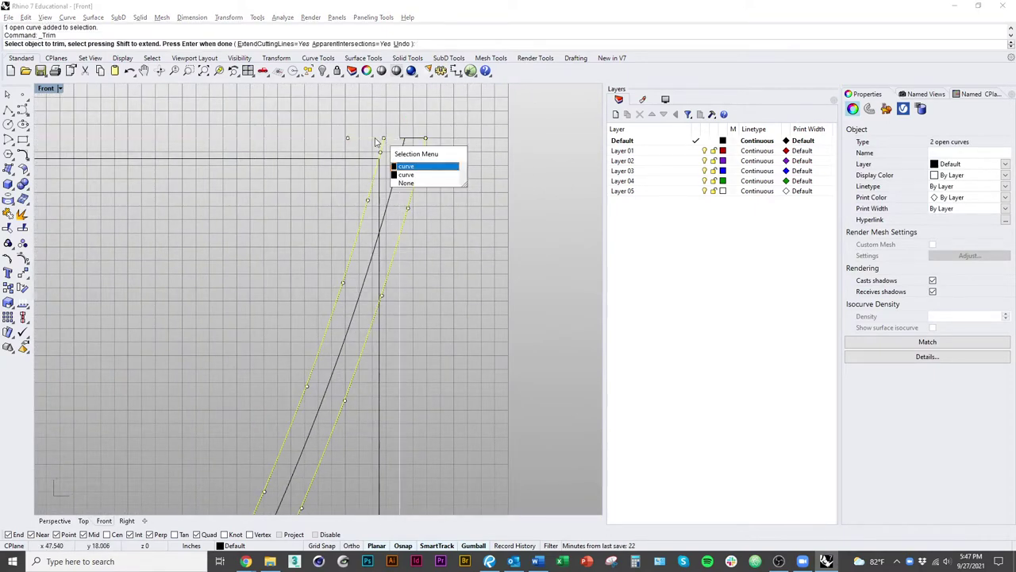
pyautogui.click(405, 166)
pyautogui.press('Return')
pyautogui.hotkey('ctrl', 'j')
pyautogui.scroll(-6, 479, 228)
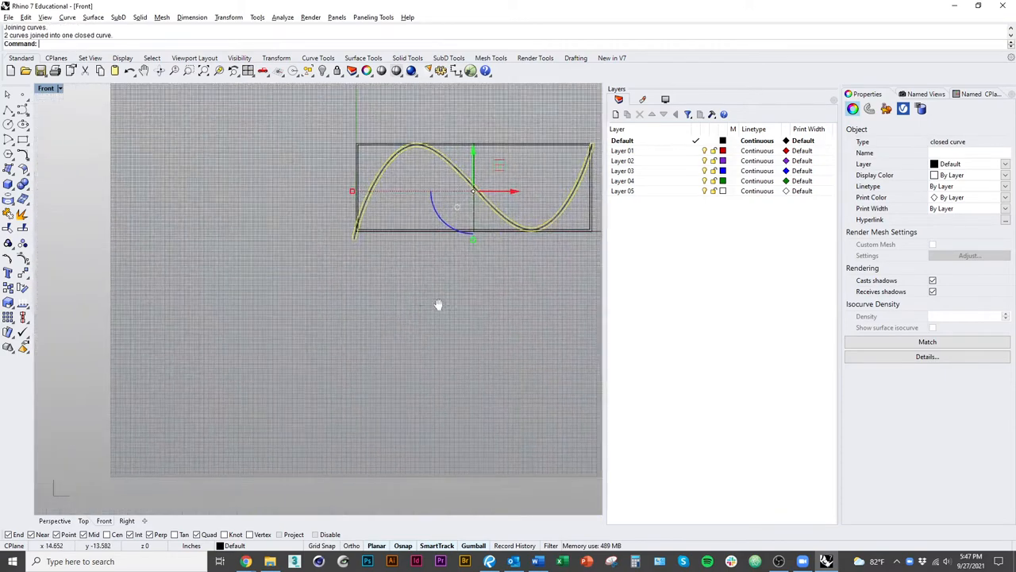
pyautogui.scroll(6, 424, 296)
pyautogui.write('Polyline')
# Close the bottom end with a horizontal line at the corner, trim and join into one closed curve
pyautogui.press('Return')
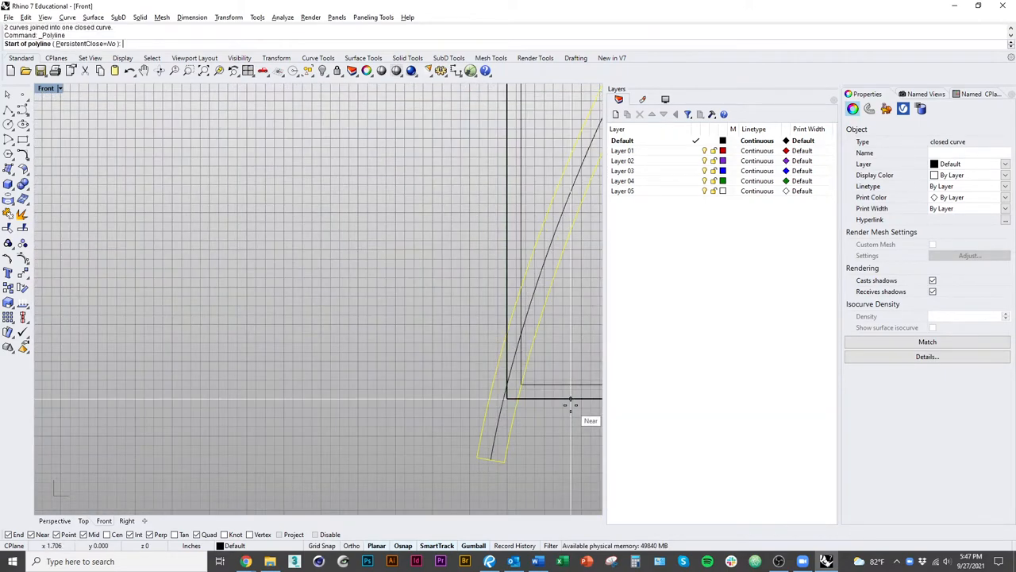
pyautogui.click(505, 394)
pyautogui.click(47, 394)
pyautogui.press('Return')
pyautogui.scroll(-3, 411, 405)
pyautogui.write('Trim')
pyautogui.press('Return')
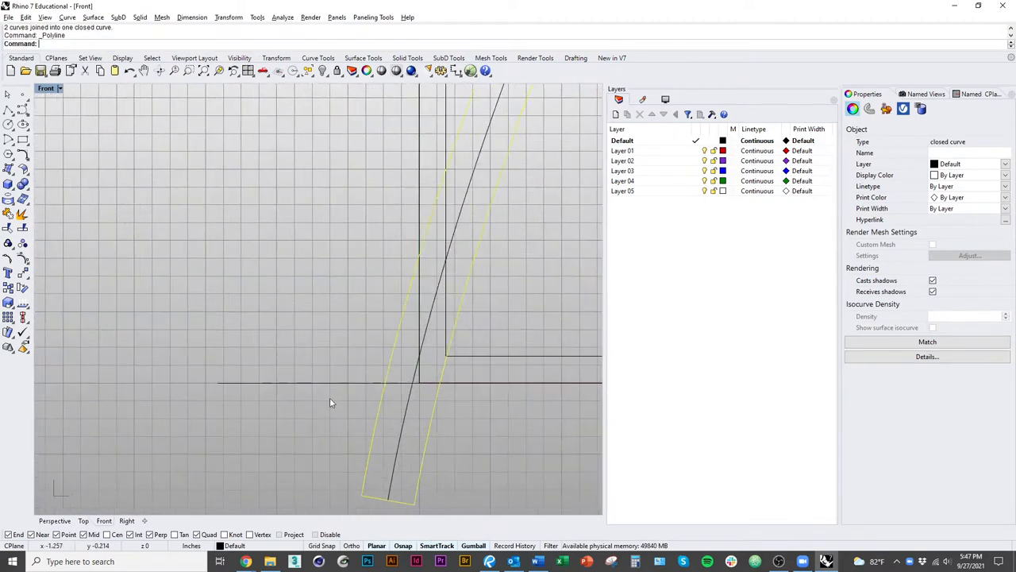
pyautogui.click(318, 383)
pyautogui.click(420, 461)
pyautogui.press('Return')
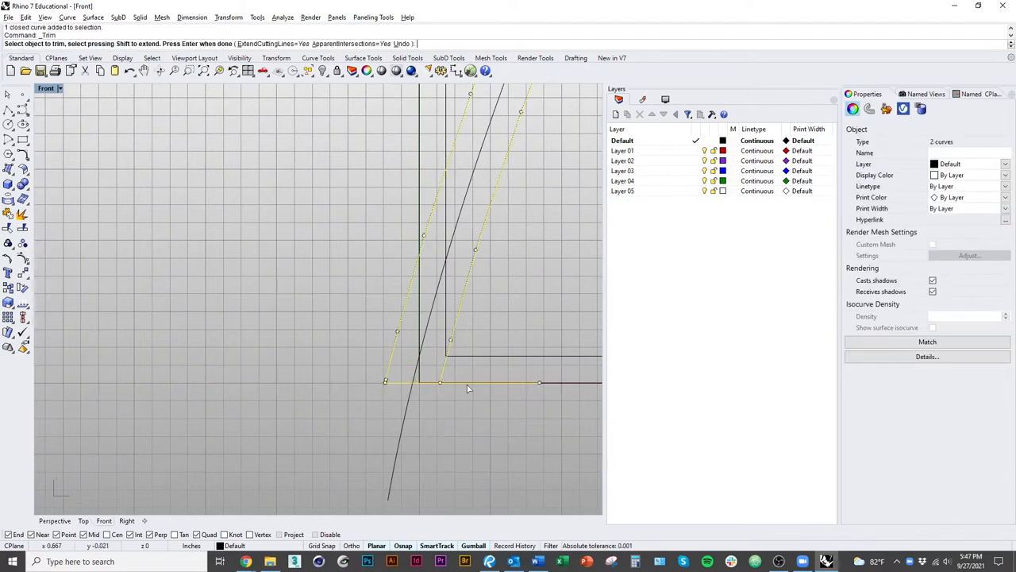
pyautogui.click(469, 388)
pyautogui.click(508, 413)
pyautogui.press('Return')
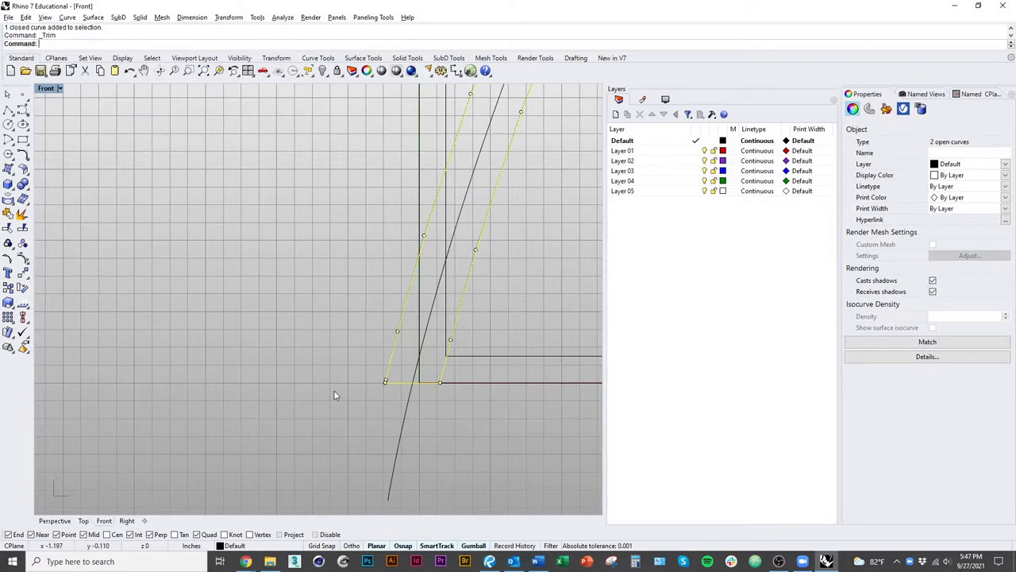
pyautogui.hotkey('ctrl', 'j')
pyautogui.scroll(-8, 334, 395)
# Set an oblique 3D view and select the closed seat profile curve
pyautogui.press('Escape')
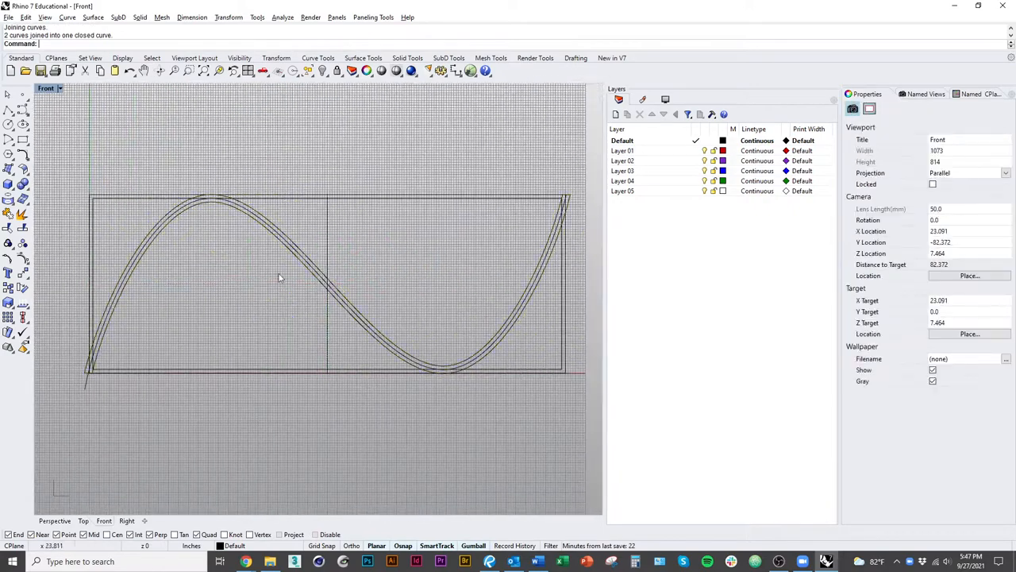
pyautogui.click(87, 522)
pyautogui.scroll(4, 329, 410)
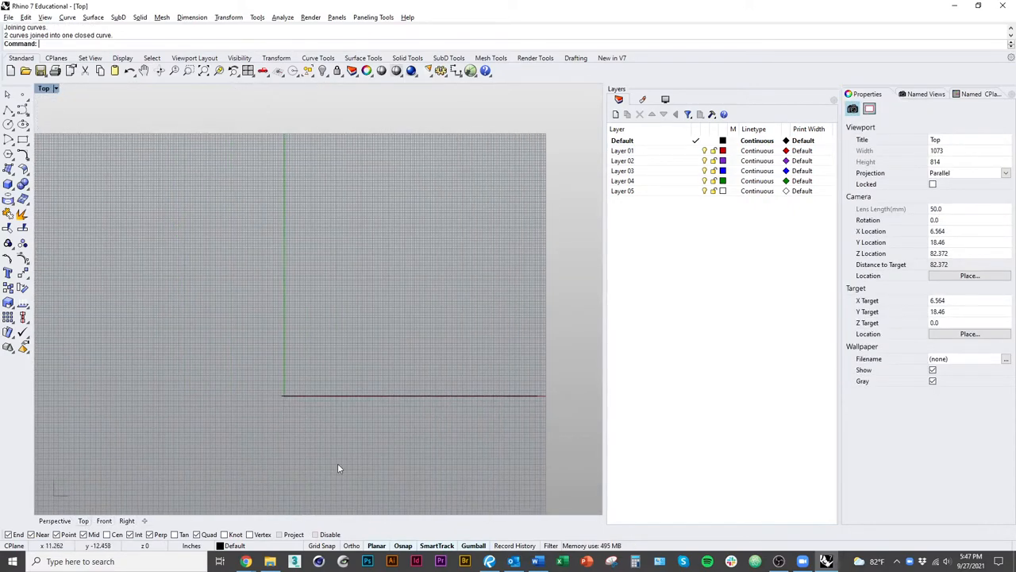
pyautogui.keyDown('ctrl'); pyautogui.keyDown('shift'); pyautogui.moveTo(259, 486); pyautogui.dragTo(512, 315, button='right'); pyautogui.keyUp('shift'); pyautogui.keyUp('ctrl')
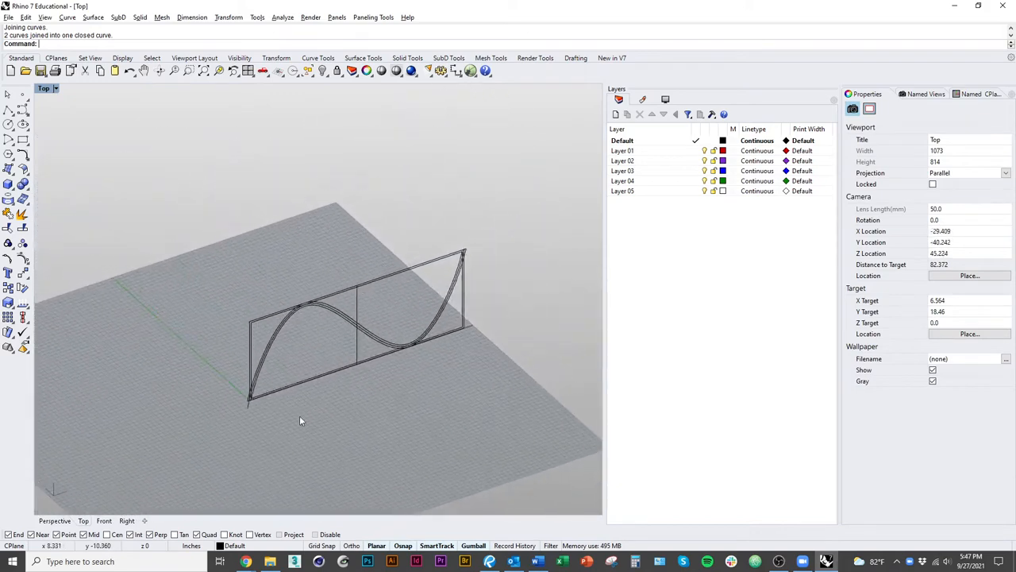
pyautogui.scroll(4, 337, 349)
pyautogui.click(292, 331)
pyautogui.click(333, 340)
# Extrude the profile as an open surface, inspect it shaded, then undo it
pyautogui.press('Return')
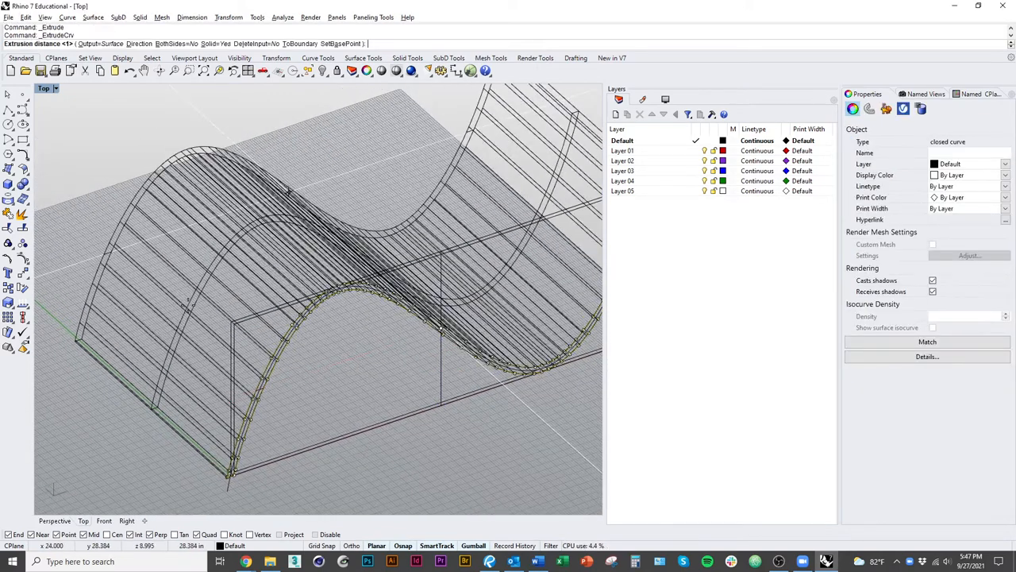
pyautogui.press('Escape')
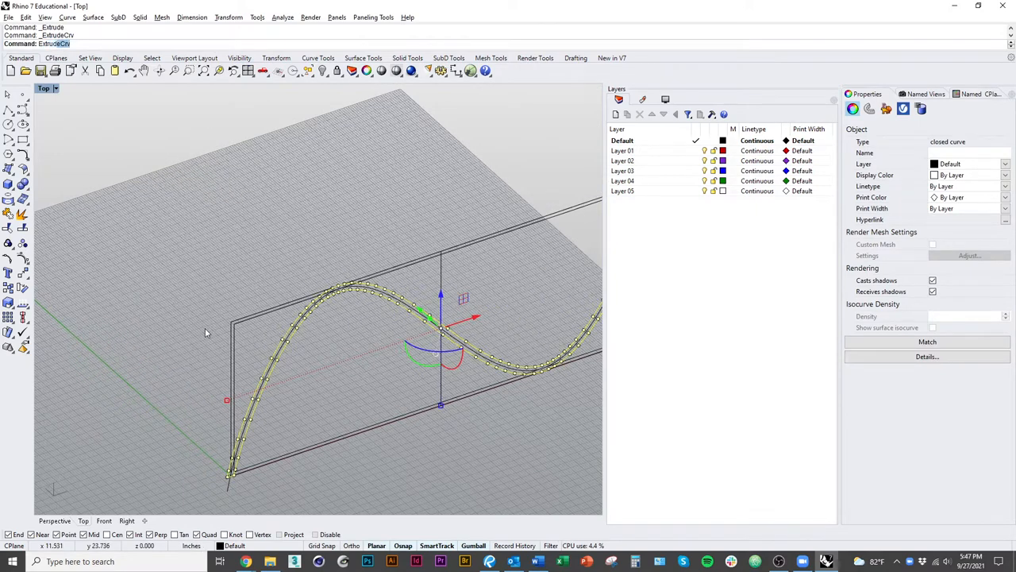
pyautogui.write('ExtrudeCrv')
pyautogui.press('Return')
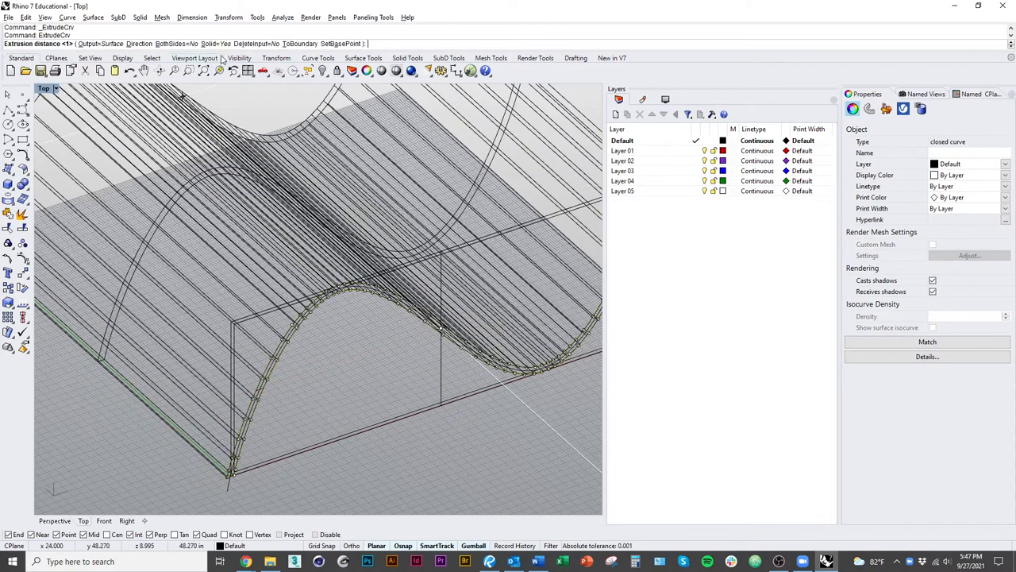
pyautogui.click(216, 44)
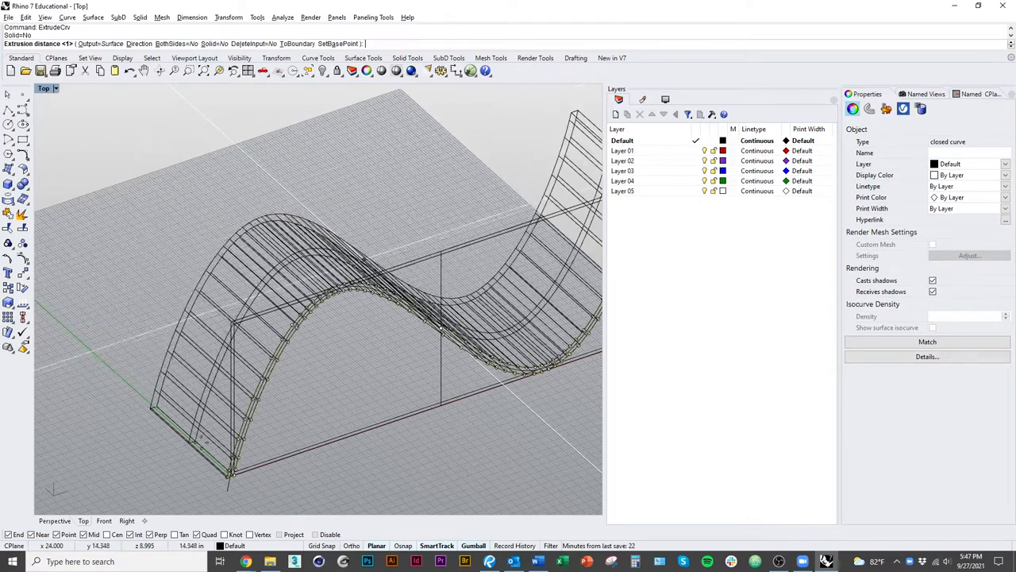
pyautogui.click(204, 459)
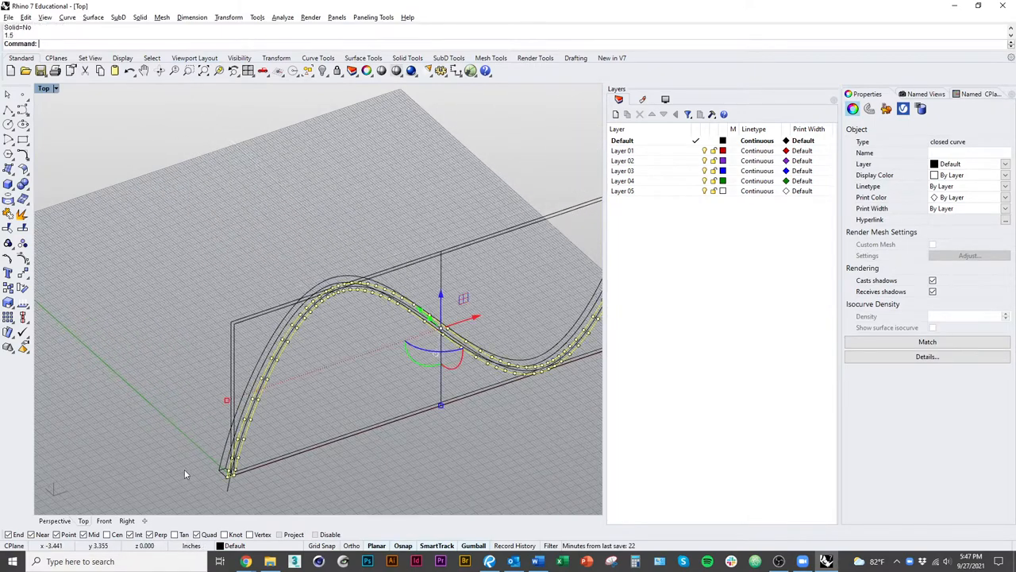
pyautogui.hotkey('ctrl', 'alt', 's')
pyautogui.moveTo(327, 407)
pyautogui.mouseDown(button='right')
pyautogui.moveTo(236, 348)
pyautogui.moveTo(251, 260)
pyautogui.mouseUp(button='right')
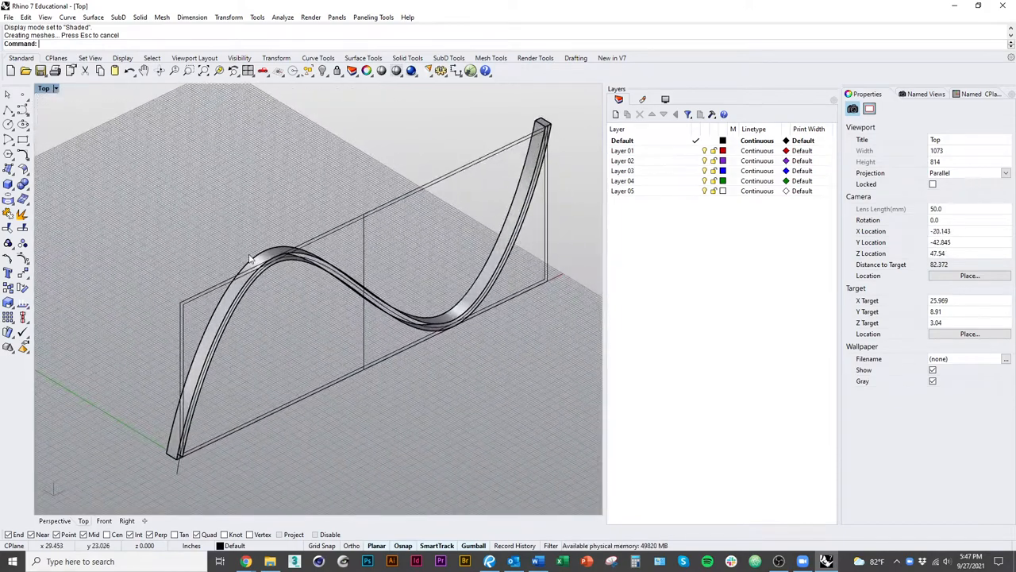
pyautogui.hotkey('ctrl', 'z')
# Extrude the seat profile with Solid=Yes to a depth of 1.5 and inspect the strip
pyautogui.click(238, 335)
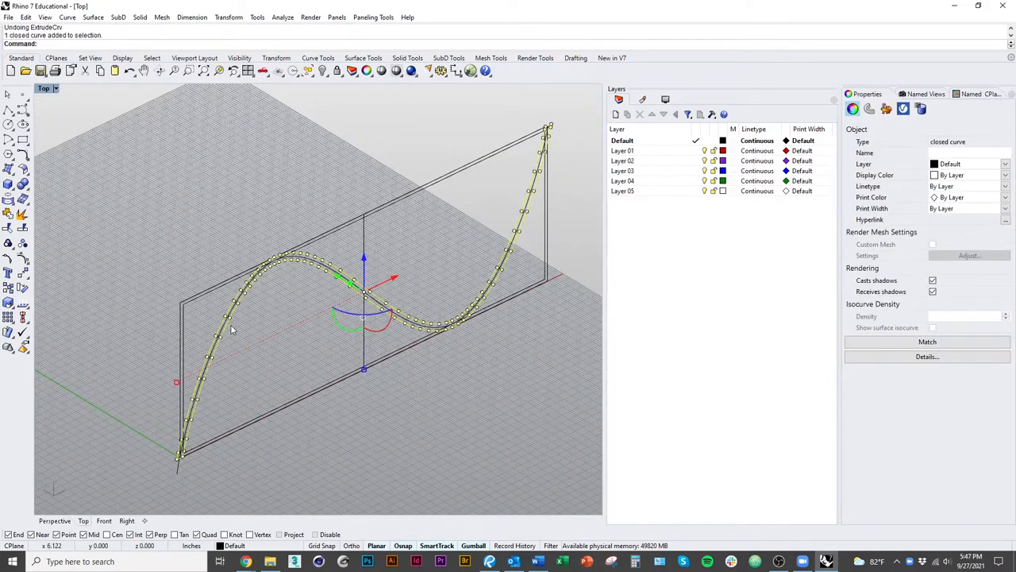
pyautogui.press('Escape')
pyautogui.click(230, 300)
pyautogui.press('Return')
pyautogui.write('s')
pyautogui.press('Return')
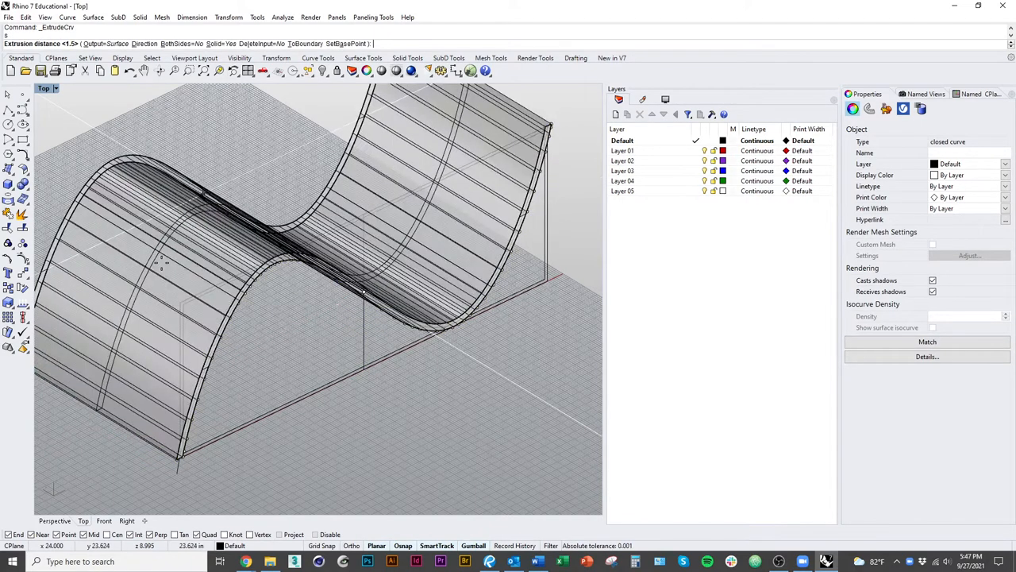
pyautogui.write('1.5')
pyautogui.press('Return')
pyautogui.click(161, 262)
pyautogui.scroll(5, 239, 278)
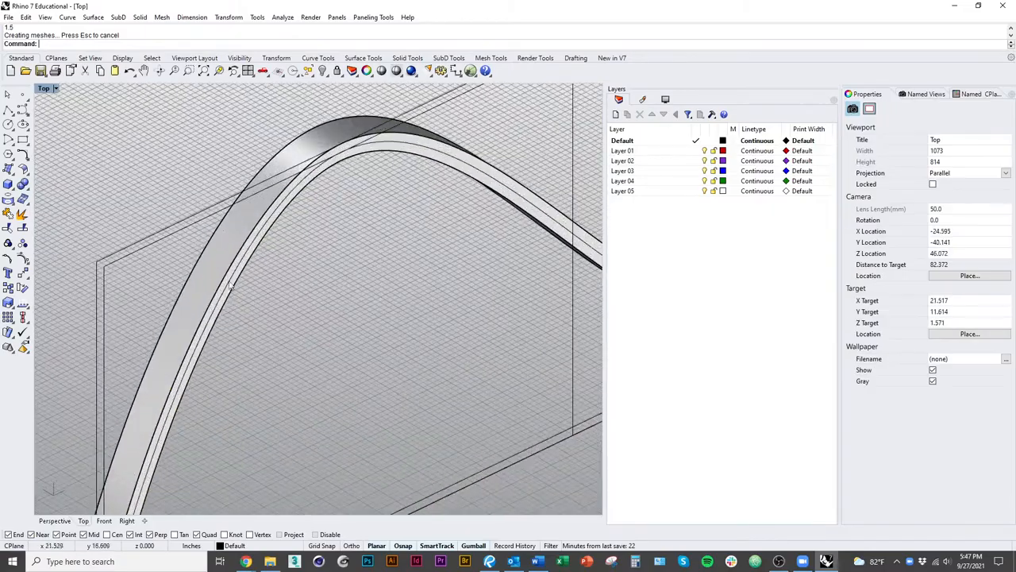
pyautogui.click(224, 286)
pyautogui.moveTo(238, 278)
pyautogui.mouseDown(button='right')
pyautogui.moveTo(196, 307)
pyautogui.moveTo(333, 331)
pyautogui.mouseUp(button='right')
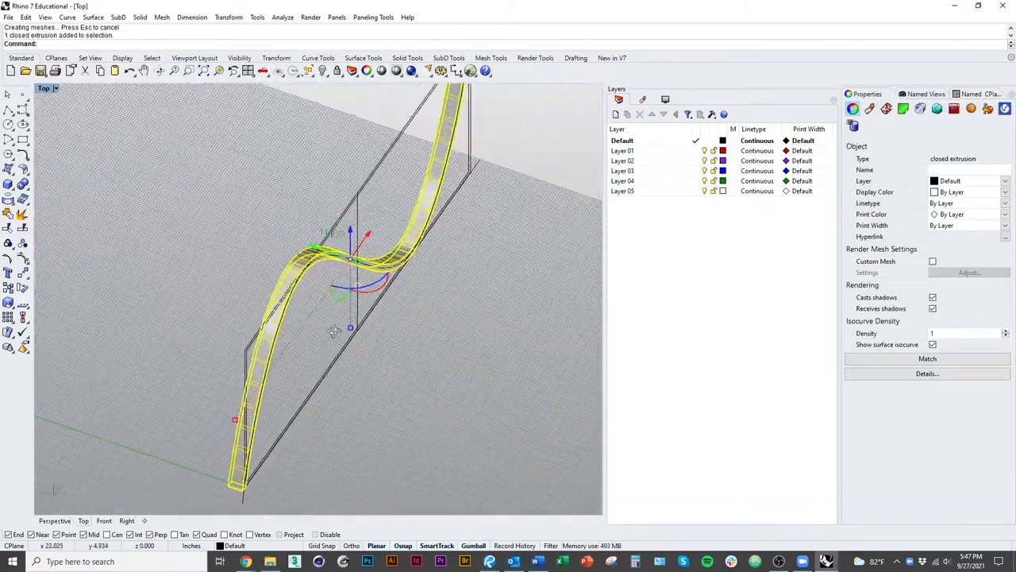
pyautogui.press('Escape')
pyautogui.moveTo(167, 314)
pyautogui.mouseDown(button='right')
pyautogui.moveTo(79, 308)
pyautogui.moveTo(190, 313)
pyautogui.moveTo(286, 349)
pyautogui.moveTo(81, 350)
pyautogui.moveTo(182, 326)
pyautogui.moveTo(320, 450)
pyautogui.moveTo(254, 453)
pyautogui.moveTo(380, 430)
pyautogui.moveTo(256, 367)
pyautogui.moveTo(238, 334)
pyautogui.mouseUp(button='right')
# Window-select the extruded strip and all profile curves and delete them
pyautogui.moveTo(403, 436); pyautogui.dragTo(140, 243)
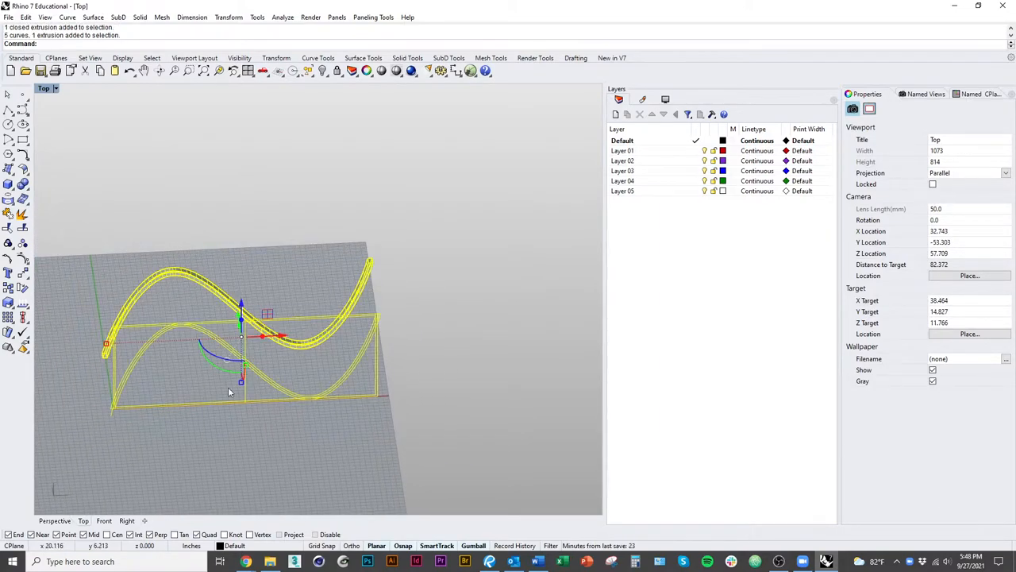
pyautogui.press('Escape')
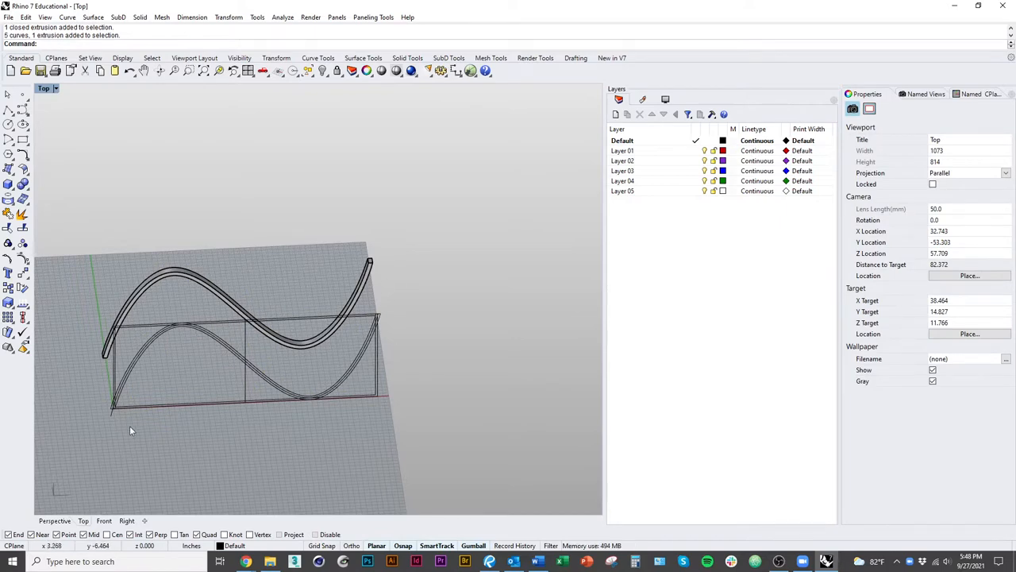
pyautogui.moveTo(313, 475); pyautogui.dragTo(381, 444, button='right')
pyautogui.moveTo(436, 444); pyautogui.dragTo(90, 211)
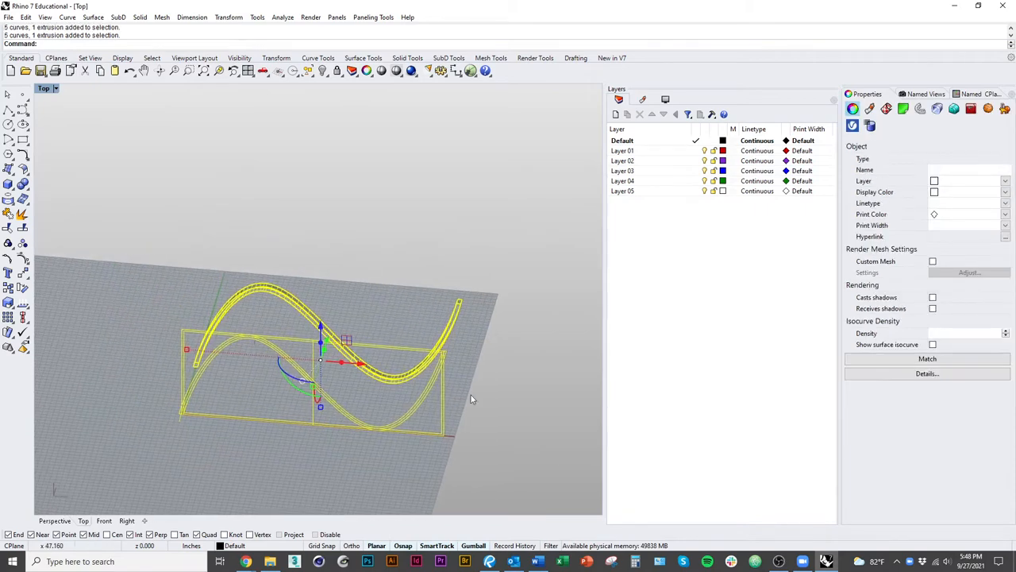
pyautogui.press('Escape')
pyautogui.keyDown('shift'); pyautogui.moveTo(492, 452); pyautogui.dragTo(413, 413, button='right'); pyautogui.keyUp('shift')
pyautogui.moveTo(531, 468); pyautogui.dragTo(283, 334)
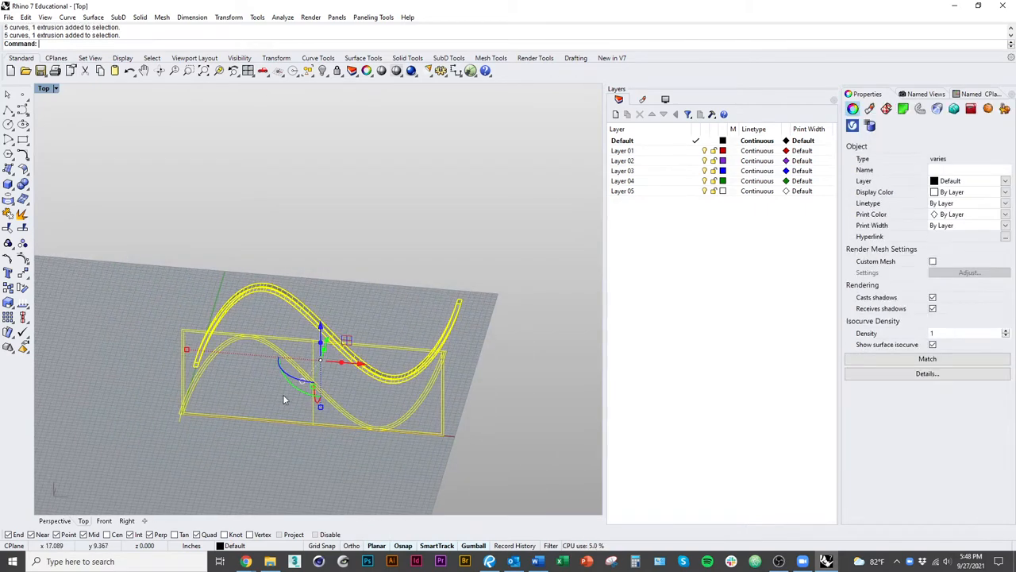
pyautogui.press('Delete')
pyautogui.keyDown('shift'); pyautogui.moveTo(282, 394); pyautogui.dragTo(214, 410, button='right'); pyautogui.keyUp('shift')
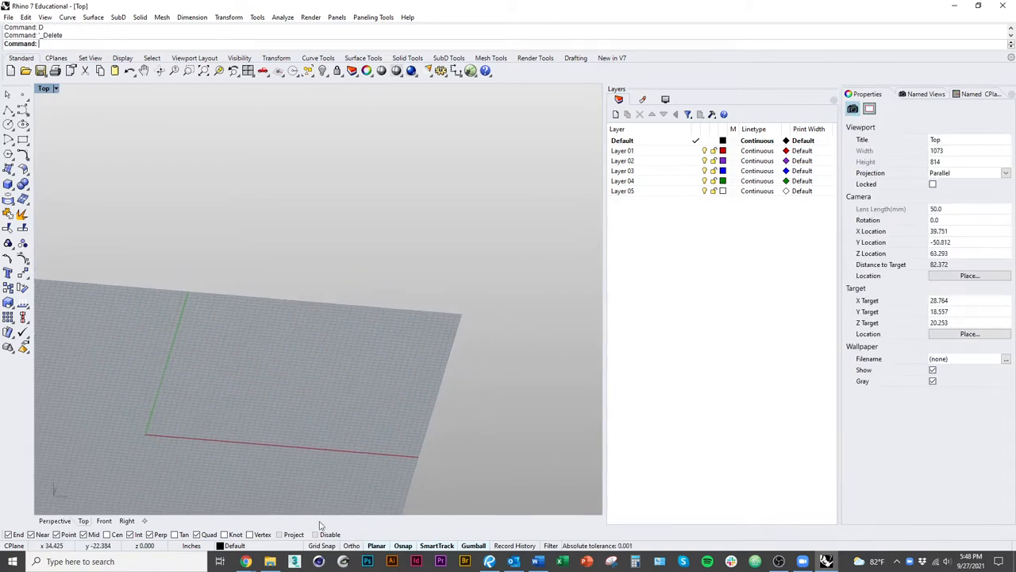
pyautogui.click(514, 561)
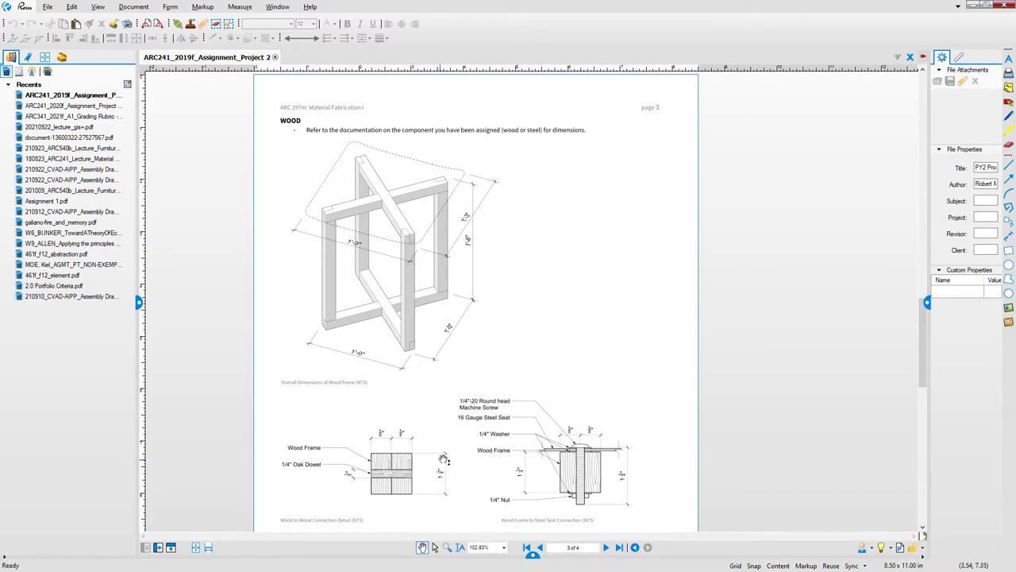
pyautogui.hotkey('alt', 'Tab')
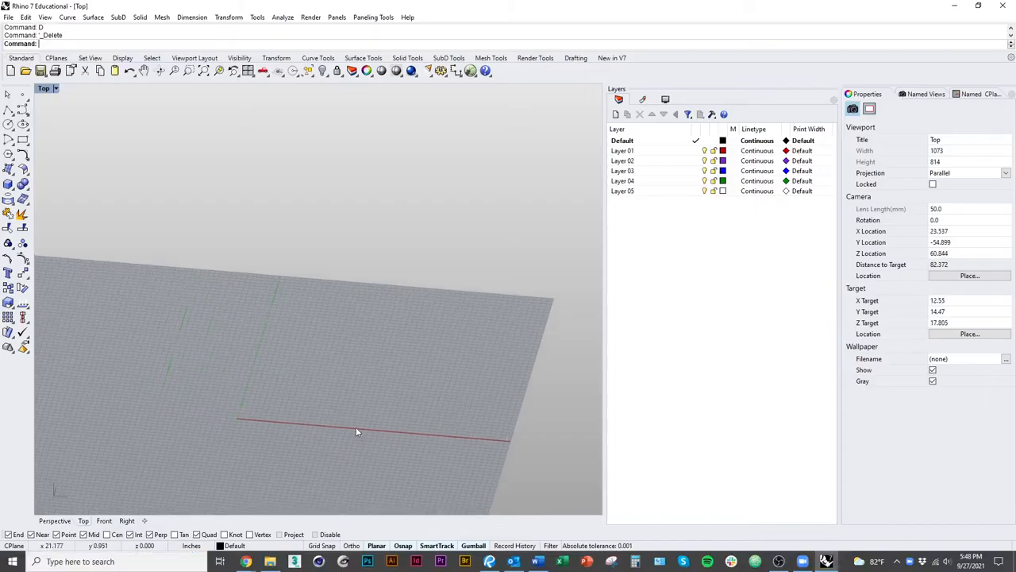
# In Top view, draw a 12 by 12 square from a picked corner, then tilt to a 3D angle
pyautogui.moveTo(357, 431); pyautogui.dragTo(287, 432, button='right')
pyautogui.write('Top')
pyautogui.press('Return')
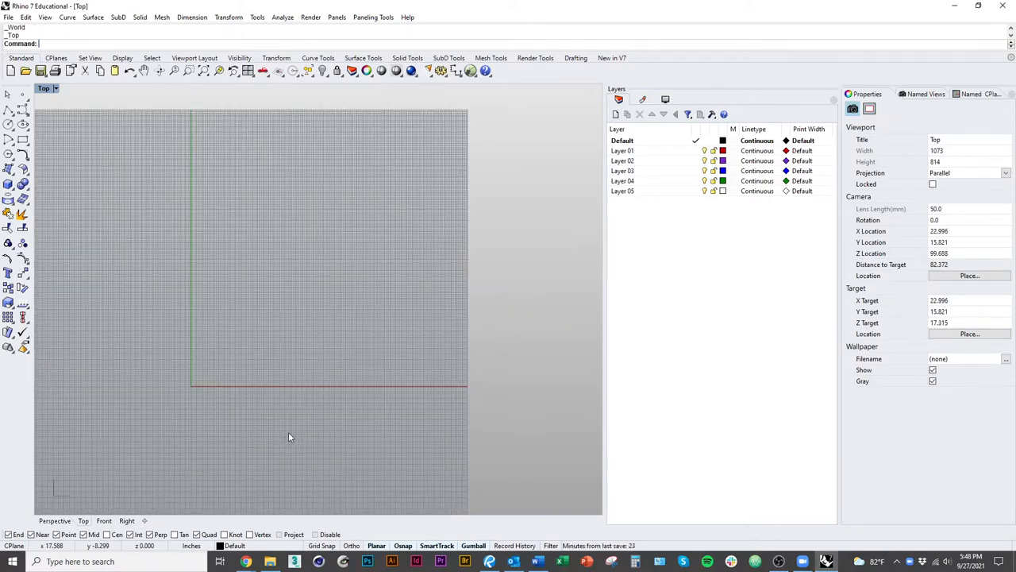
pyautogui.scroll(-2, 266, 380)
pyautogui.press('Return')
pyautogui.click(204, 295)
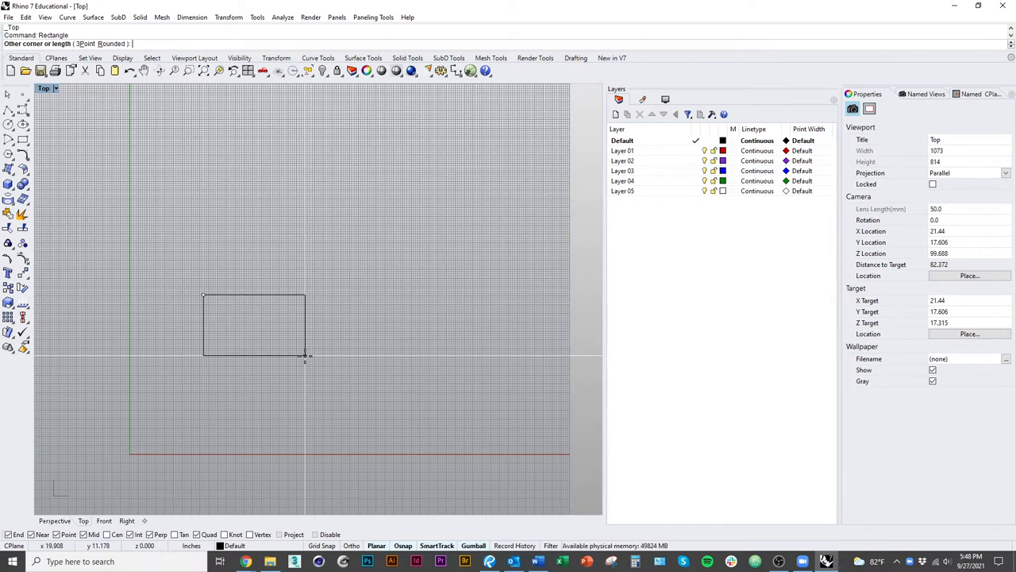
pyautogui.write('12')
pyautogui.press('Return')
pyautogui.press('Return')
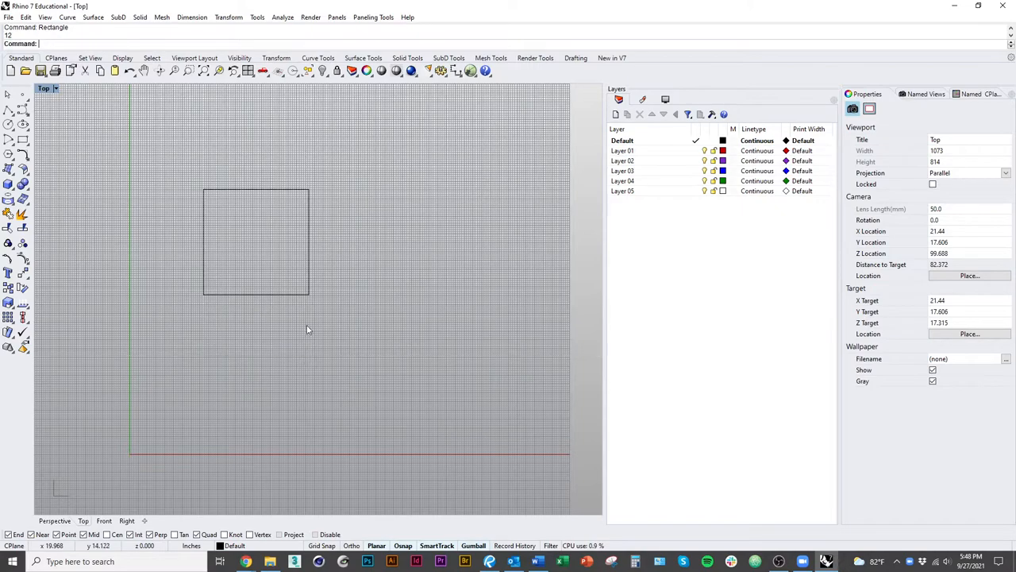
pyautogui.scroll(3, 314, 349)
pyautogui.moveTo(311, 377); pyautogui.dragTo(374, 386, button='right')
pyautogui.keyDown('ctrl'); pyautogui.keyDown('shift'); pyautogui.moveTo(356, 473); pyautogui.dragTo(335, 318, button='right'); pyautogui.keyUp('shift'); pyautogui.keyUp('ctrl')
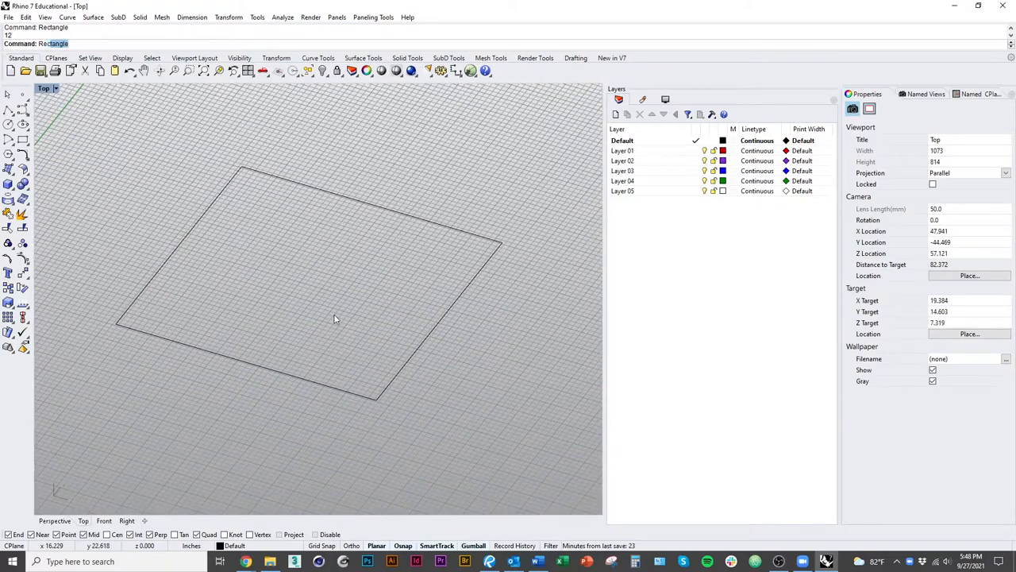
pyautogui.press('Escape')
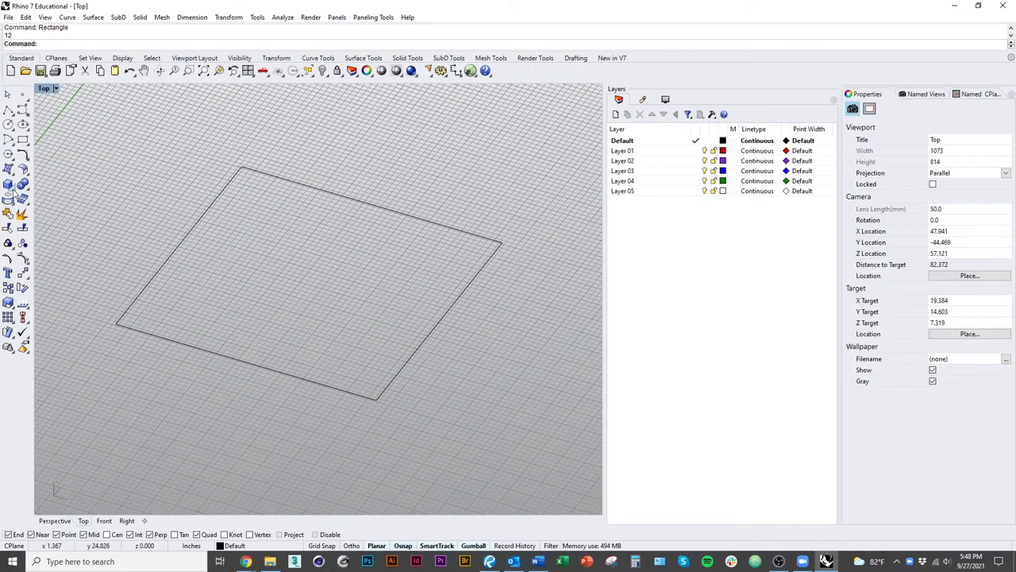
# Create a tall box post with a 1.5-wide base at the square
pyautogui.click(8, 184)
pyautogui.click(309, 369)
pyautogui.write('1.5')
pyautogui.press('Return')
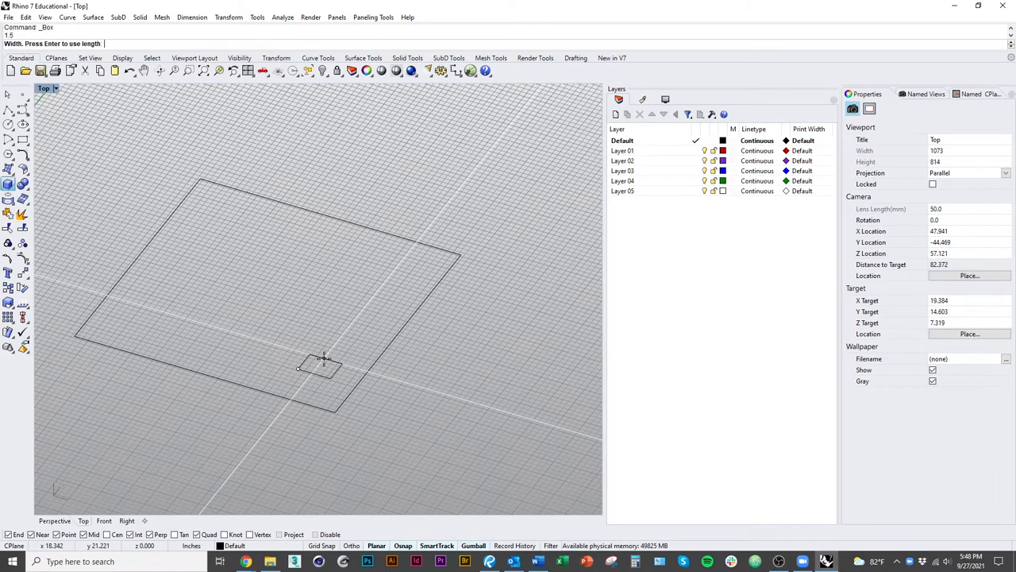
pyautogui.click(318, 119)
pyautogui.scroll(-3, 324, 394)
pyautogui.click(300, 389)
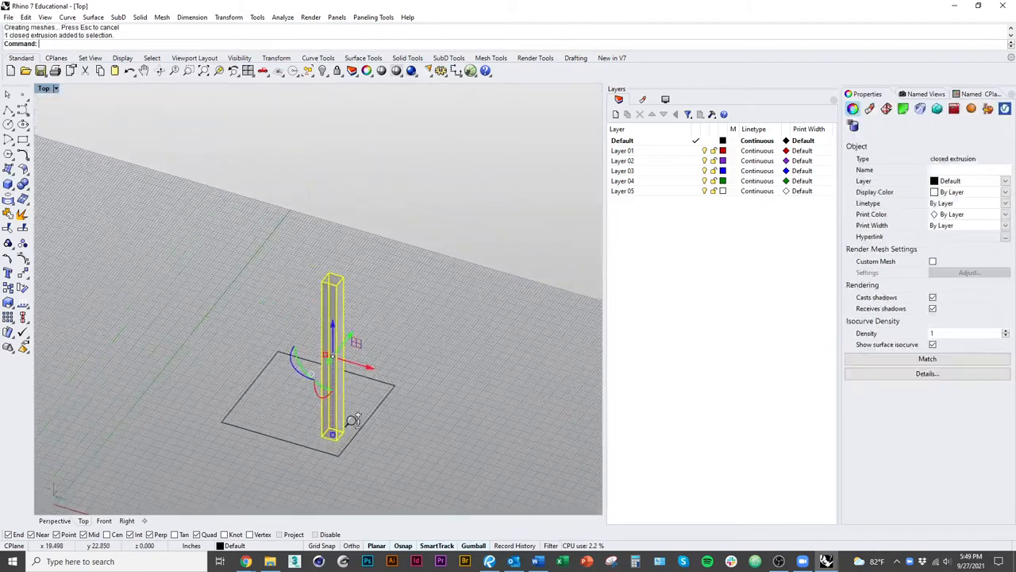
pyautogui.scroll(3, 429, 452)
# Check the wood frame drawing, then start Move on the post from its base point
pyautogui.hotkey('alt', 'Tab')
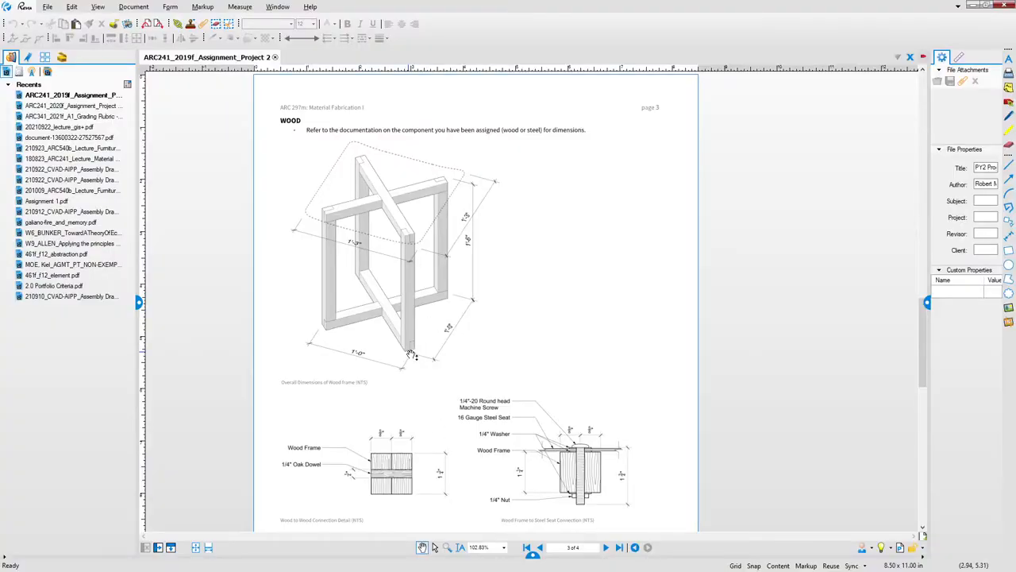
pyautogui.hotkey('alt', 'Tab')
pyautogui.moveTo(396, 441)
pyautogui.mouseDown(button='right')
pyautogui.moveTo(361, 374)
pyautogui.moveTo(373, 428)
pyautogui.moveTo(355, 427)
pyautogui.mouseUp(button='right')
pyautogui.scroll(3, 361, 374)
pyautogui.press('m')
pyautogui.press('Return')
pyautogui.click(365, 425)
# Drop the post at the rectangle corner and rotate it about its base corner
pyautogui.click(354, 427)
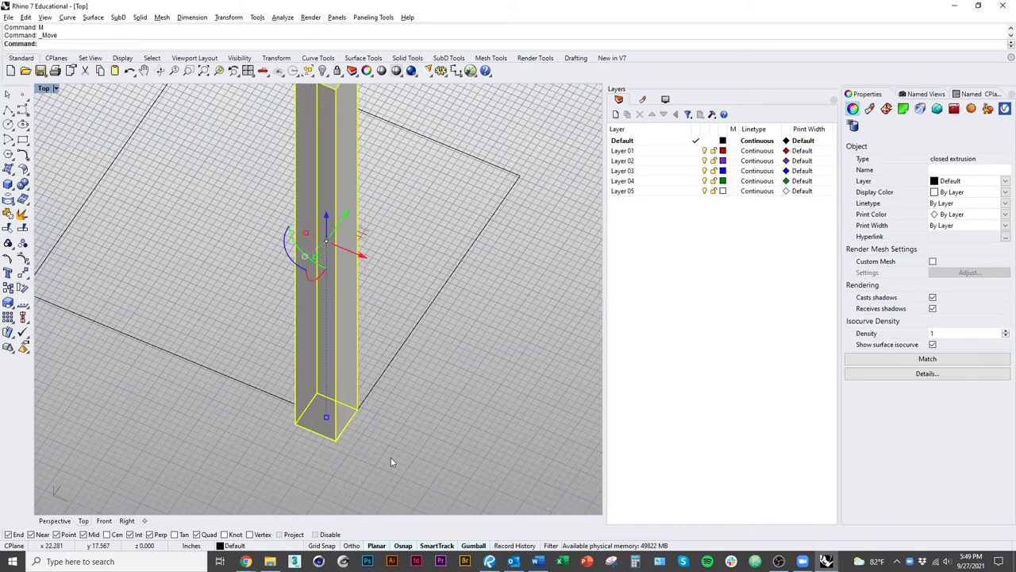
pyautogui.write('r')
pyautogui.press('Return')
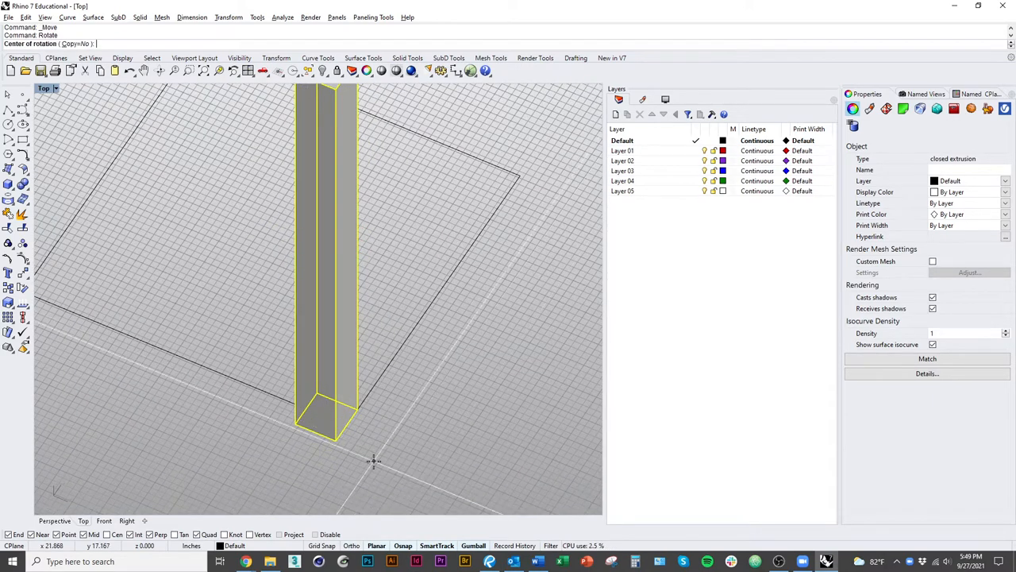
pyautogui.click(316, 394)
pyautogui.click(257, 398)
pyautogui.scroll(-4, 262, 399)
pyautogui.click(267, 416)
pyautogui.scroll(5, 317, 389)
pyautogui.write('copy')
# Copy the post from its base to the opposite rectangle corner
pyautogui.press('Return')
pyautogui.scroll(6, 354, 405)
pyautogui.click(354, 405)
pyautogui.scroll(-6, 354, 405)
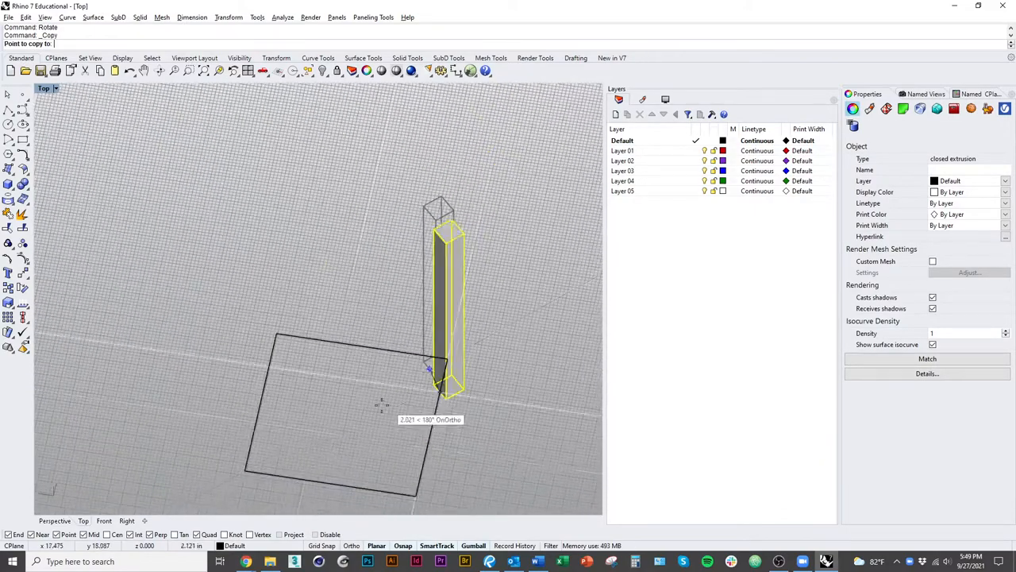
pyautogui.click(243, 474)
pyautogui.press('Return')
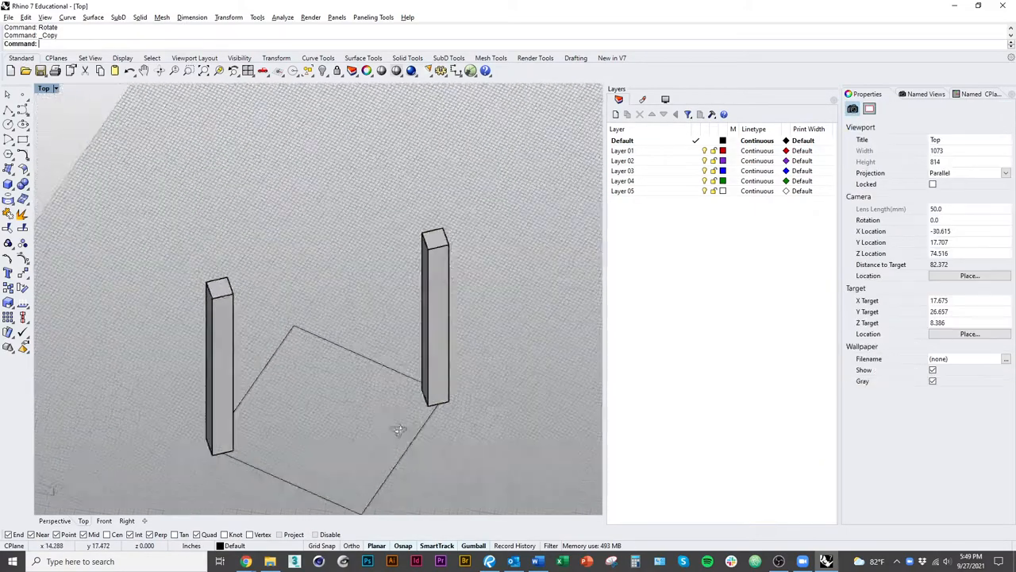
pyautogui.moveTo(339, 495); pyautogui.dragTo(308, 457, button='right')
# Check the reference drawing, then move a post to snap onto the rectangle corner
pyautogui.hotkey('alt', 'Tab')
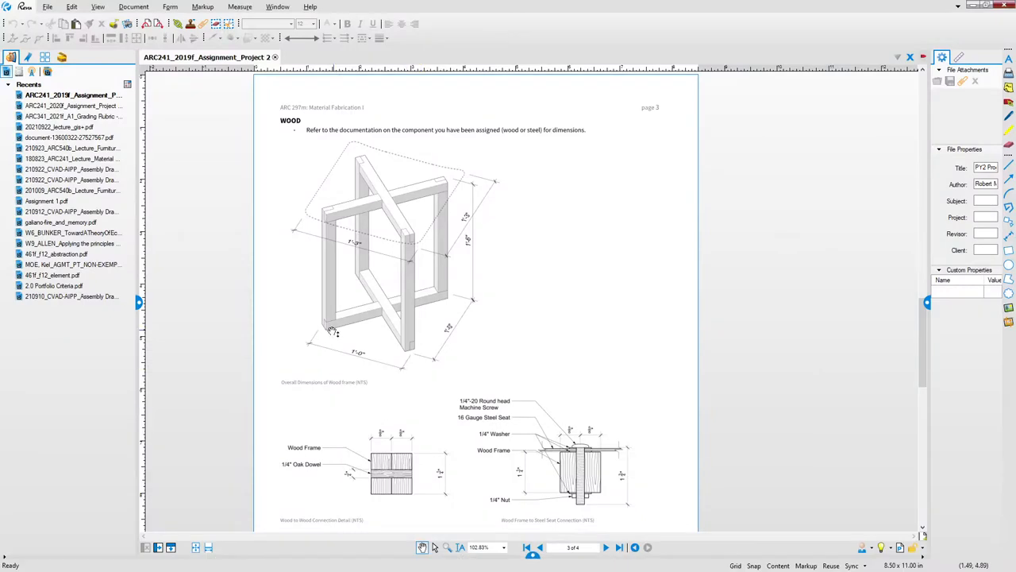
pyautogui.hotkey('alt', 'Tab')
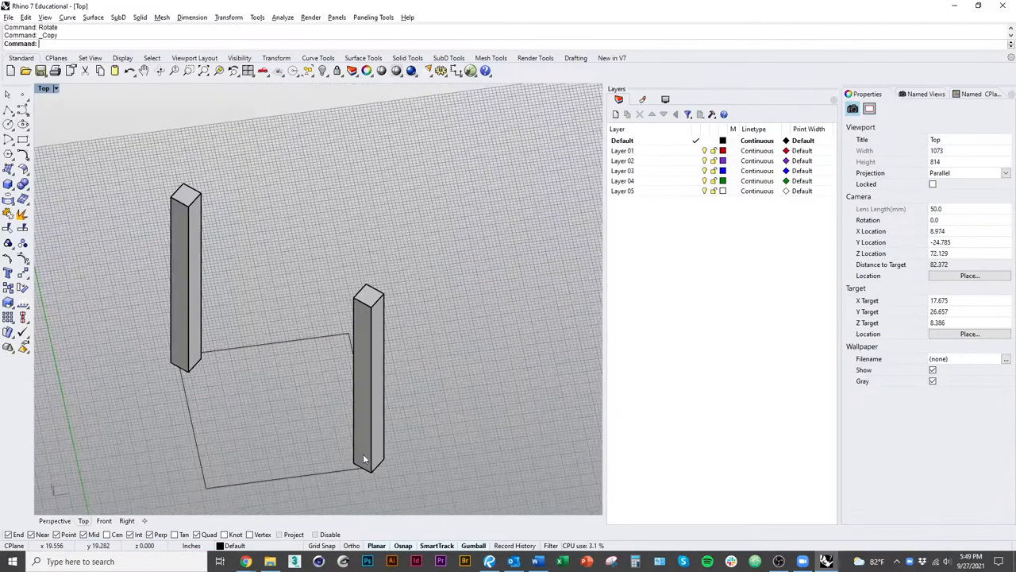
pyautogui.scroll(8, 440, 447)
pyautogui.keyDown('shift'); pyautogui.moveTo(441, 447); pyautogui.dragTo(412, 429, button='right'); pyautogui.keyUp('shift')
pyautogui.write('M')
pyautogui.press('Return')
pyautogui.click(373, 456)
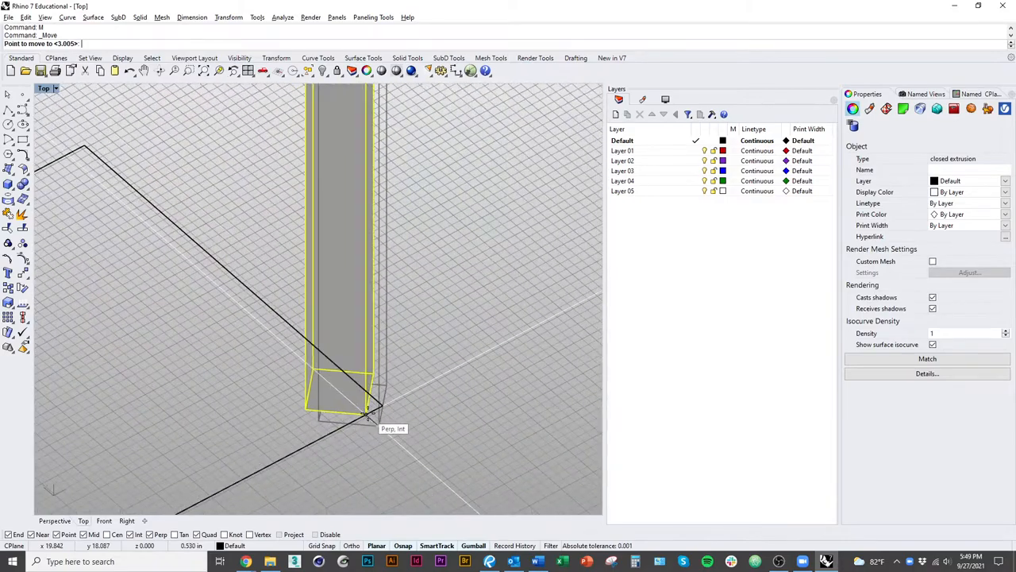
pyautogui.click(379, 425)
pyautogui.moveTo(426, 443)
pyautogui.mouseDown(button='right')
pyautogui.moveTo(317, 404)
pyautogui.moveTo(370, 433)
pyautogui.moveTo(326, 365)
pyautogui.moveTo(343, 391)
pyautogui.mouseUp(button='right')
pyautogui.scroll(4, 317, 405)
pyautogui.scroll(-3, 365, 424)
# Delete the extra post and mark the rectangle's centre with AreaCentroid
pyautogui.click(318, 317)
pyautogui.press('Delete')
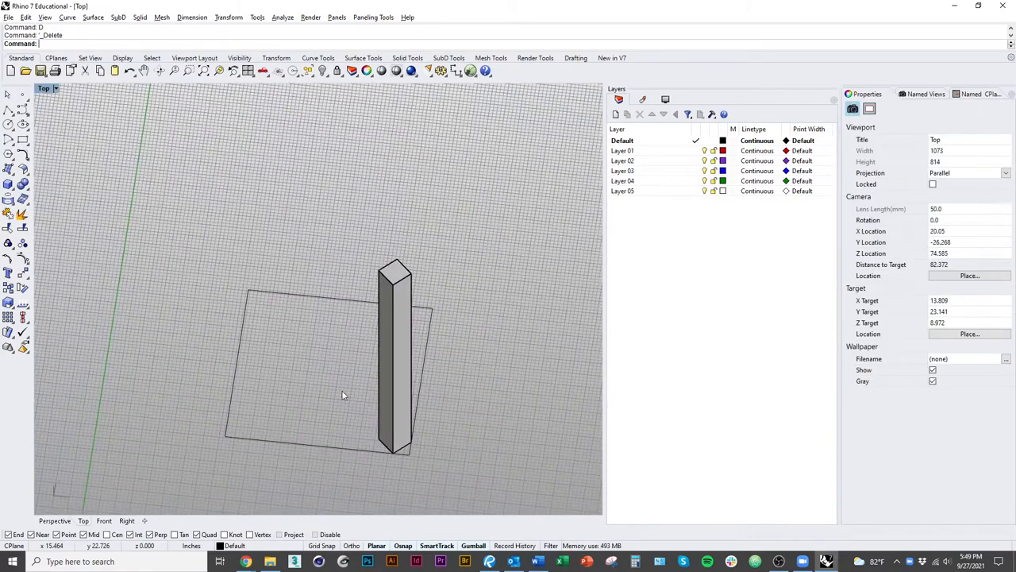
pyautogui.click(282, 394)
pyautogui.write('Area')
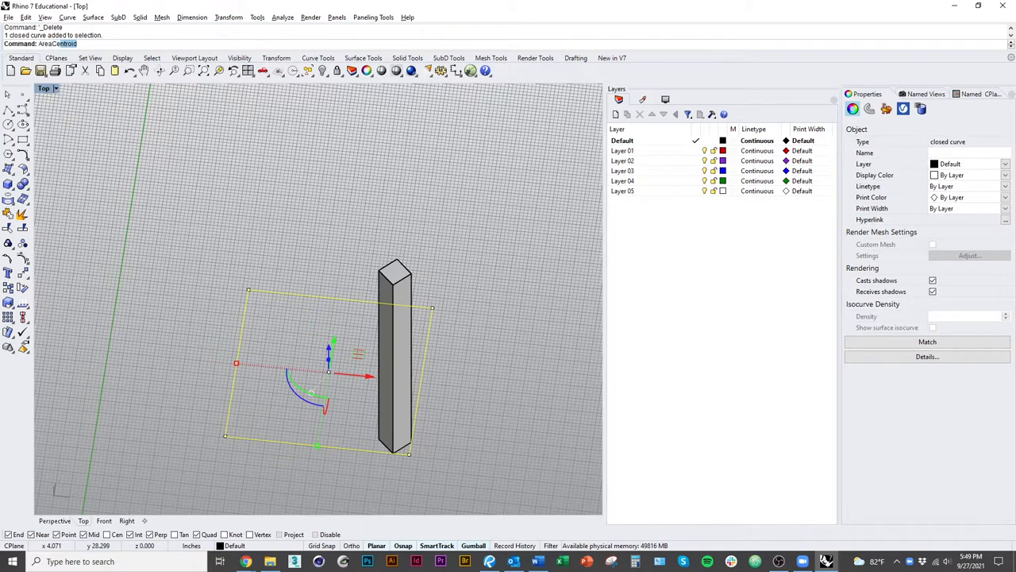
pyautogui.write('roid')
pyautogui.press('Return')
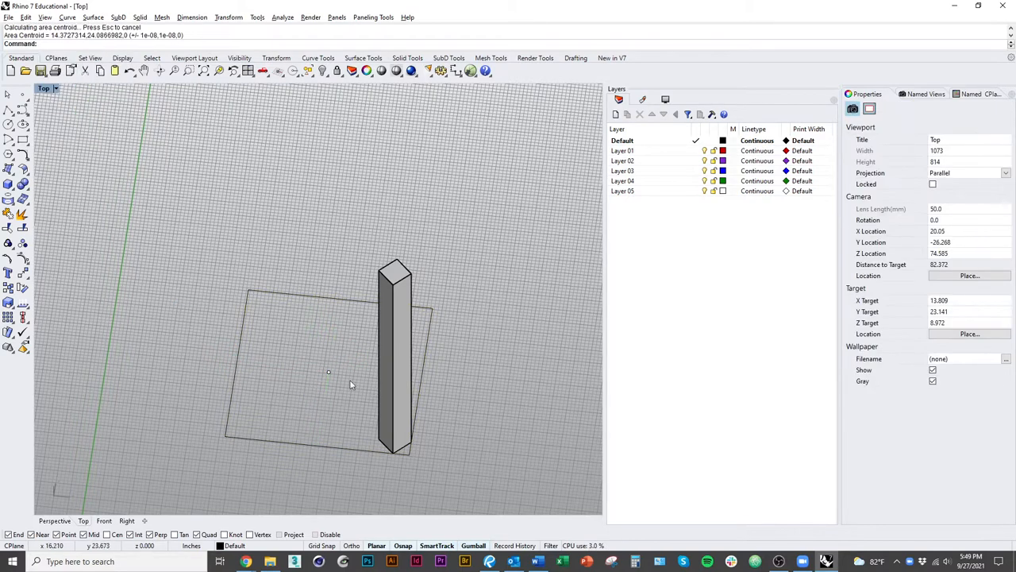
# Rotate the post with Copy=Yes around the centroid to place four posts at the corners
pyautogui.click(393, 357)
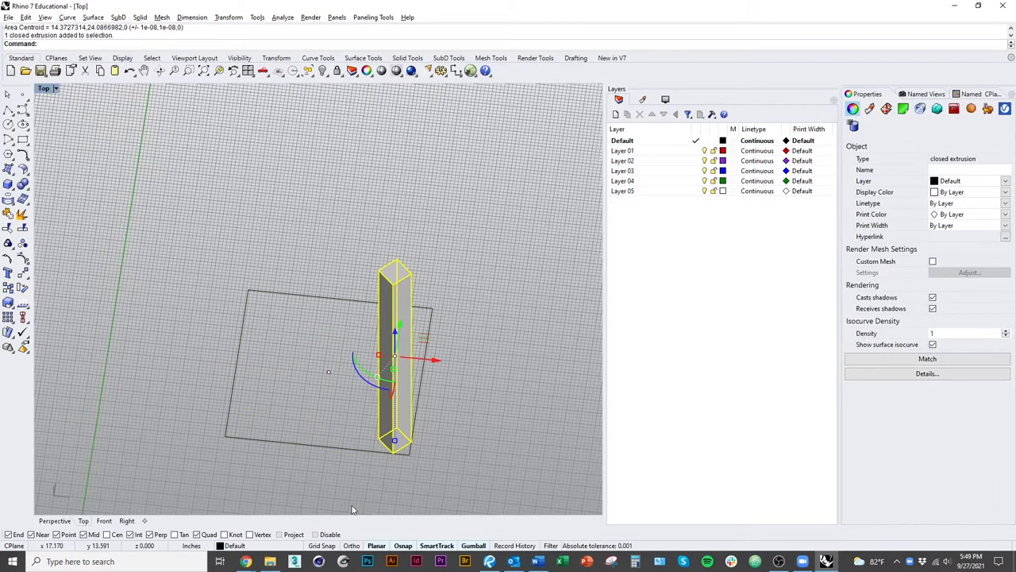
pyautogui.write('Rotate')
pyautogui.press('Return')
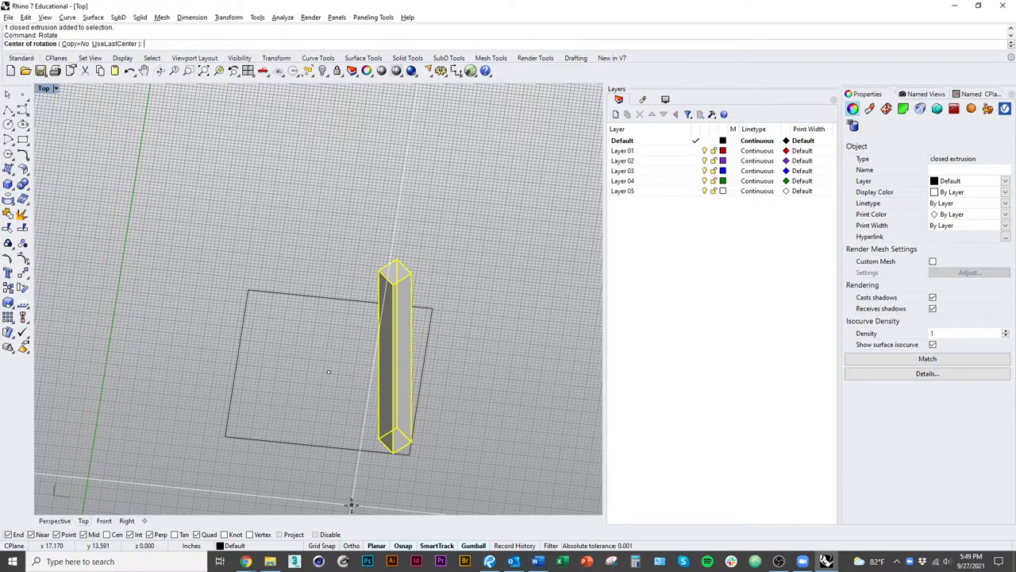
pyautogui.click(77, 43)
pyautogui.click(328, 372)
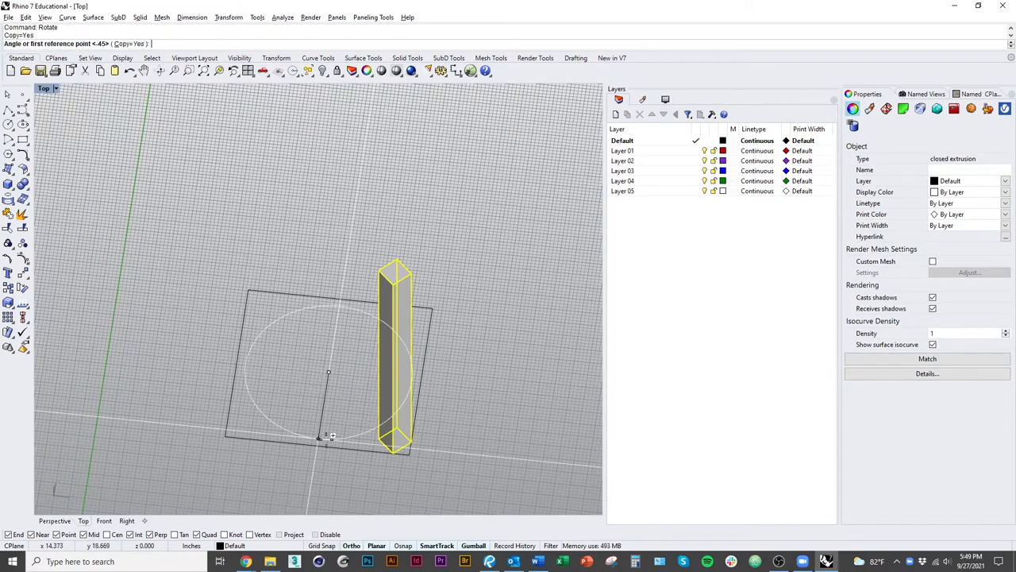
pyautogui.click(320, 435)
pyautogui.click(522, 397)
pyautogui.click(362, 211)
pyautogui.click(107, 306)
pyautogui.press('Return')
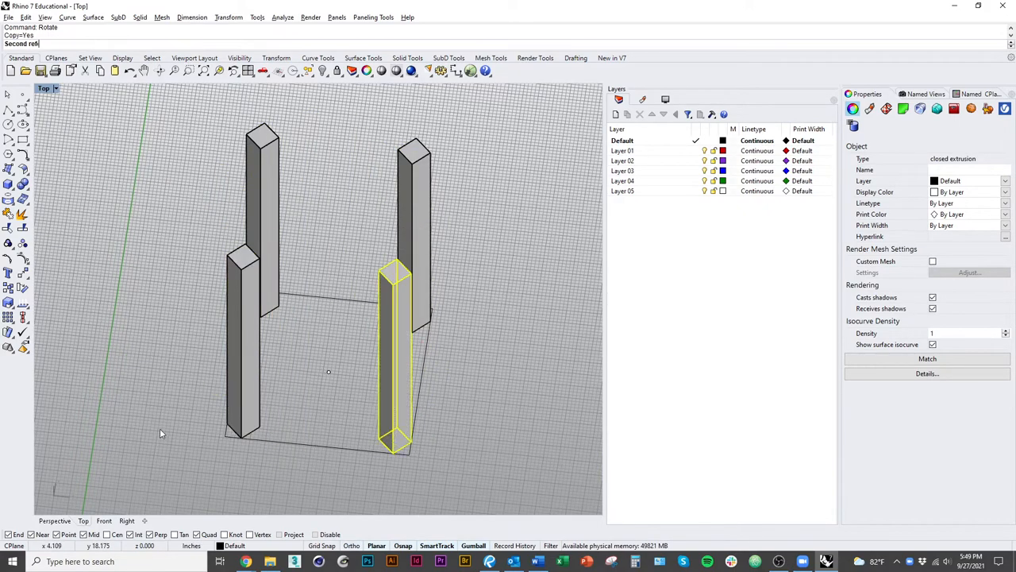
pyautogui.press('Escape')
pyautogui.moveTo(275, 481)
pyautogui.mouseDown(button='right')
pyautogui.moveTo(371, 454)
pyautogui.moveTo(422, 453)
pyautogui.moveTo(420, 474)
pyautogui.mouseUp(button='right')
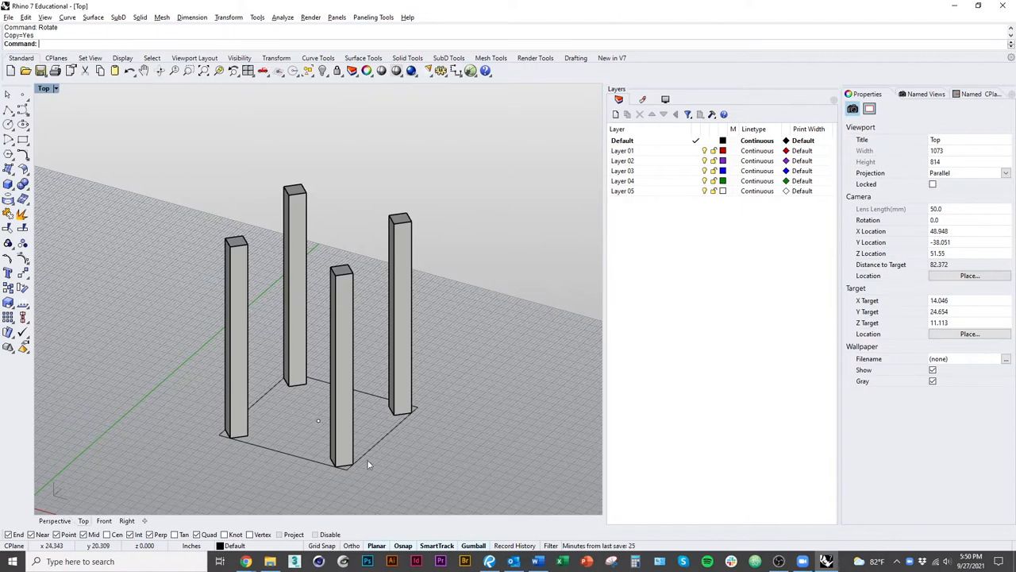
pyautogui.click(343, 357)
pyautogui.moveTo(387, 468); pyautogui.dragTo(423, 427, button='right')
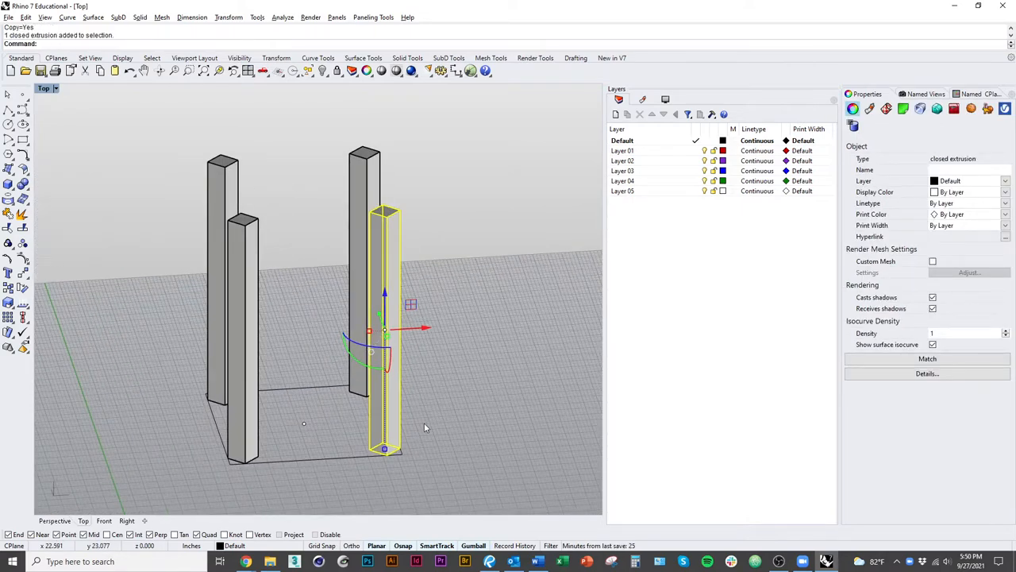
pyautogui.write('Rotate')
pyautogui.press('Return')
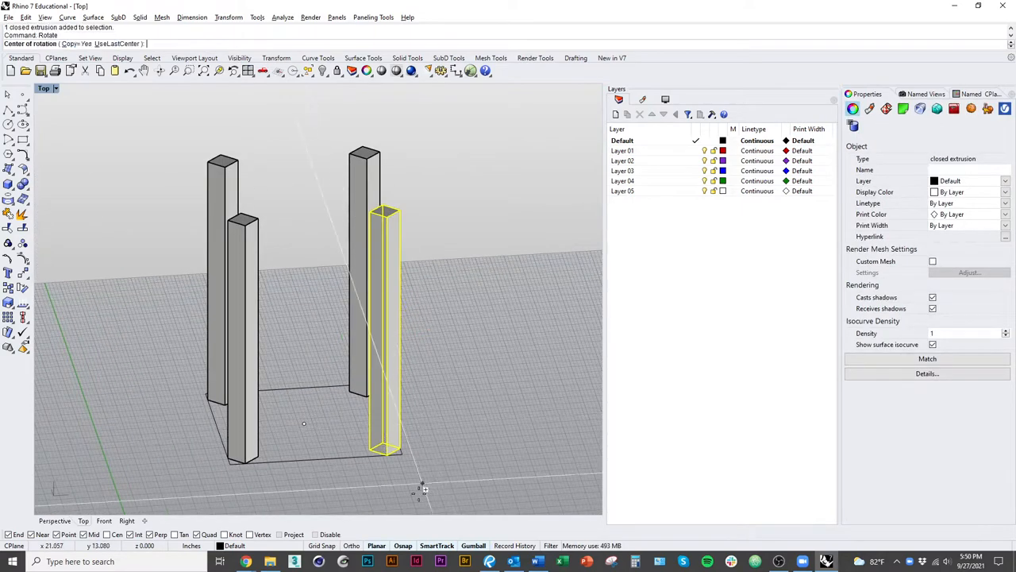
pyautogui.scroll(5, 385, 448)
pyautogui.press('Escape')
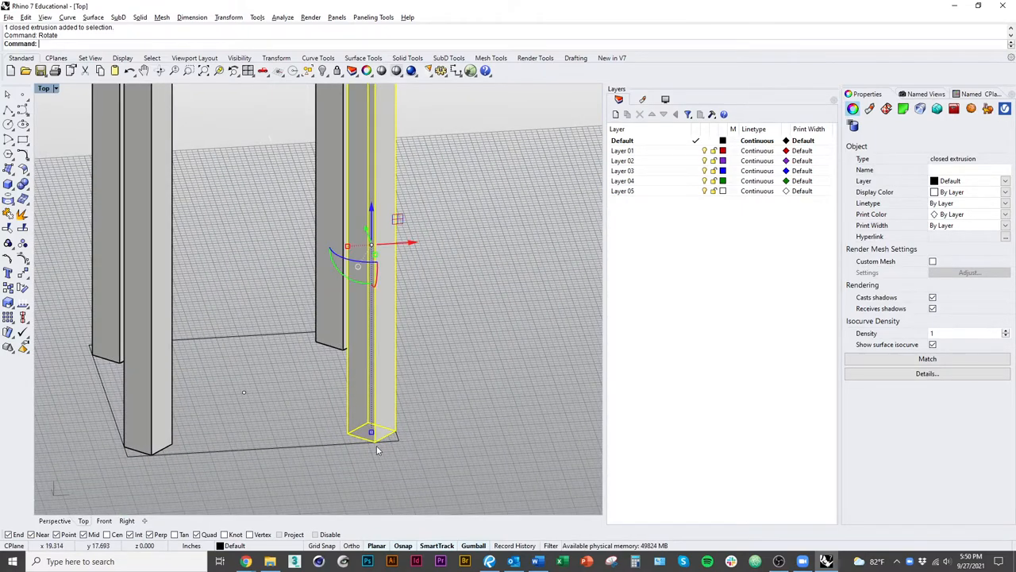
pyautogui.write('Ro')
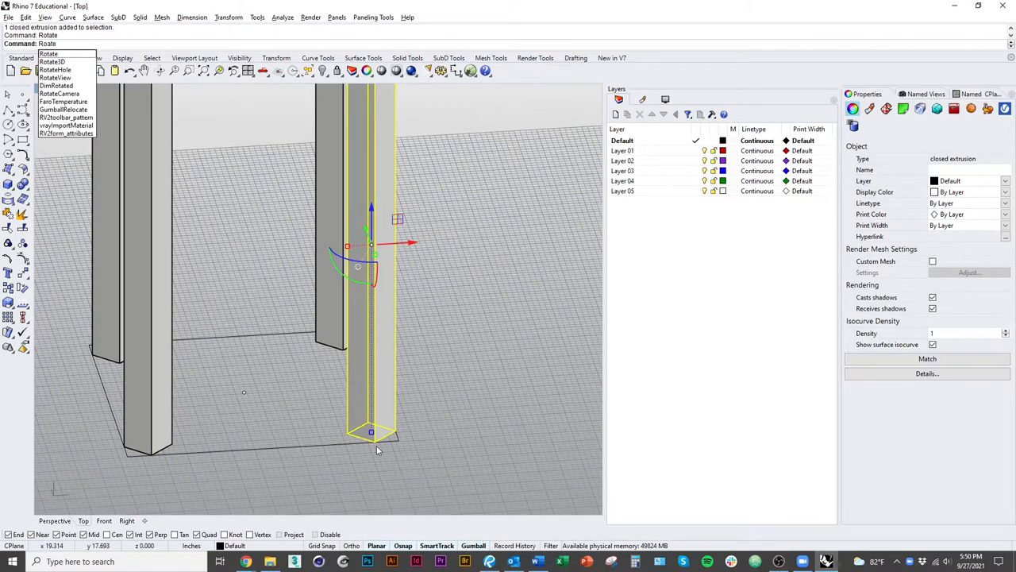
pyautogui.write('tate')
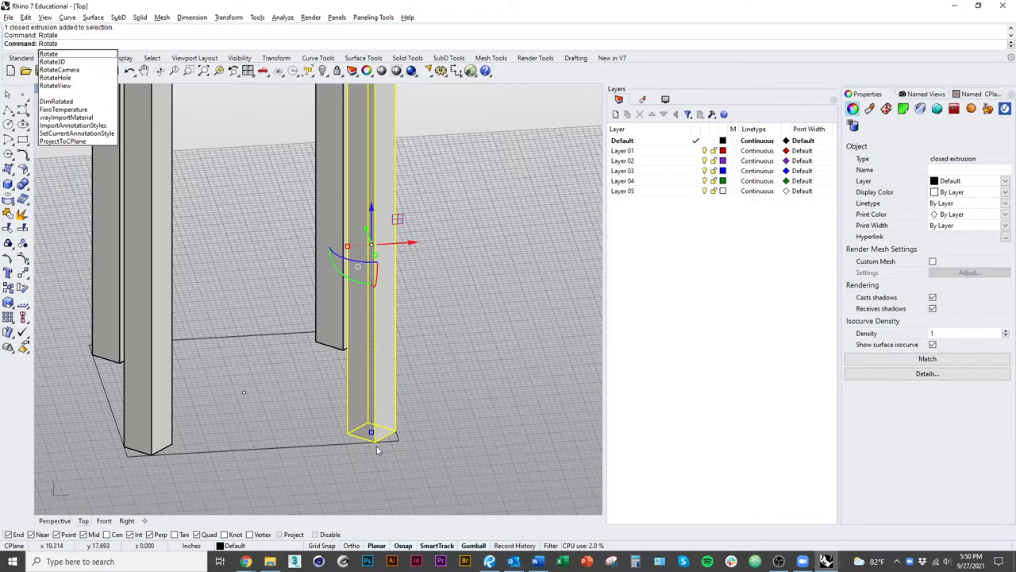
pyautogui.write('3D')
pyautogui.press('Return')
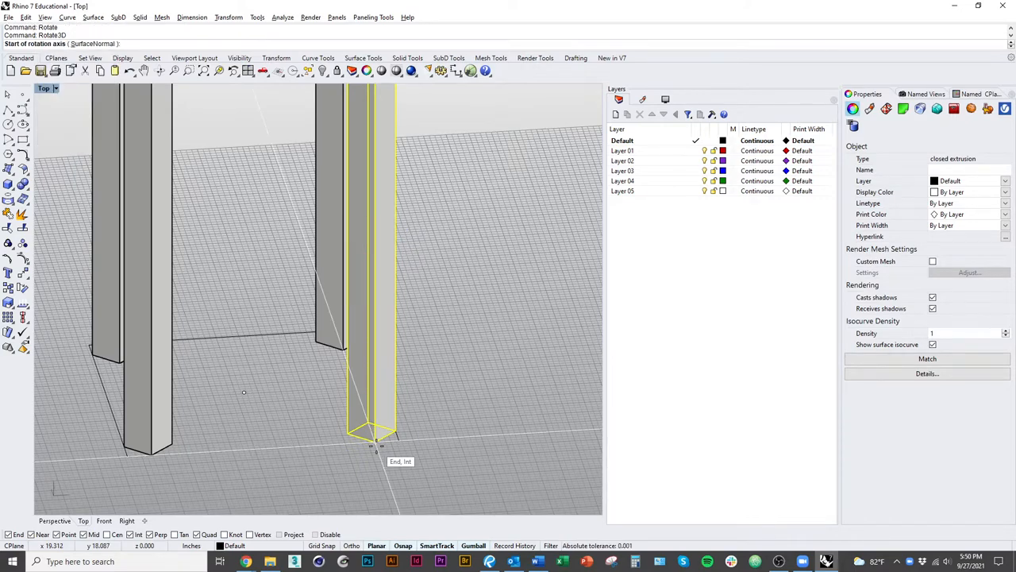
pyautogui.click(377, 449)
pyautogui.click(378, 343)
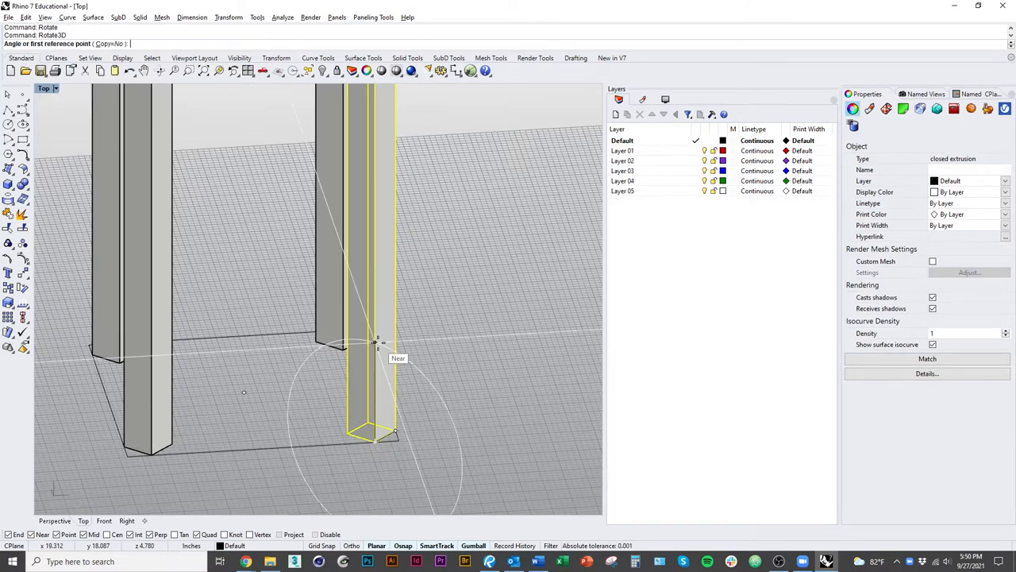
pyautogui.press('Escape')
pyautogui.moveTo(376, 343); pyautogui.dragTo(369, 308, button='middle')
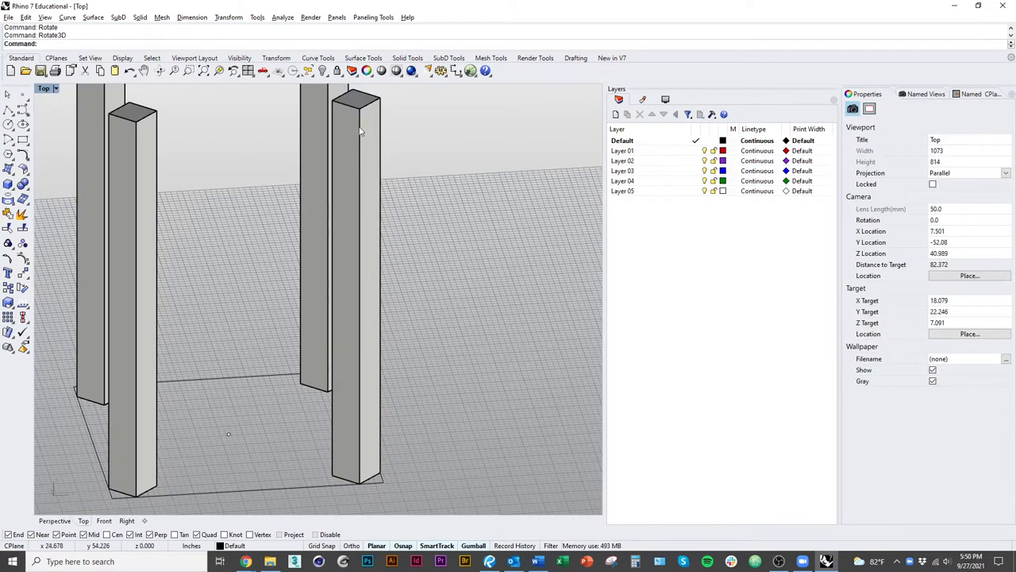
# Build a 3Point box rail between opposite post base corners with height 1.5
pyautogui.click(8, 185)
pyautogui.moveTo(262, 389)
pyautogui.mouseDown(button='right')
pyautogui.moveTo(208, 231)
pyautogui.moveTo(250, 274)
pyautogui.mouseUp(button='right')
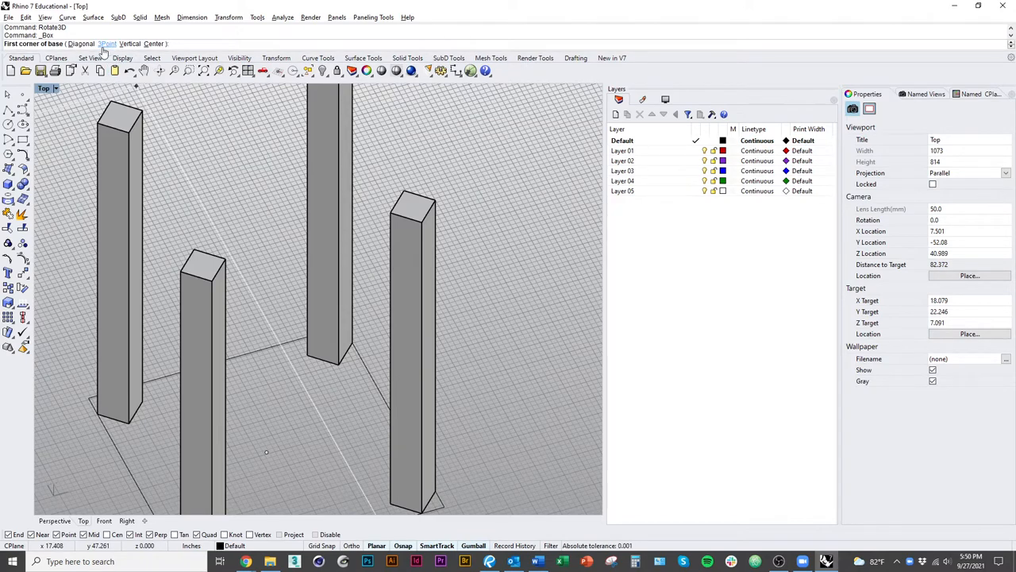
pyautogui.click(106, 44)
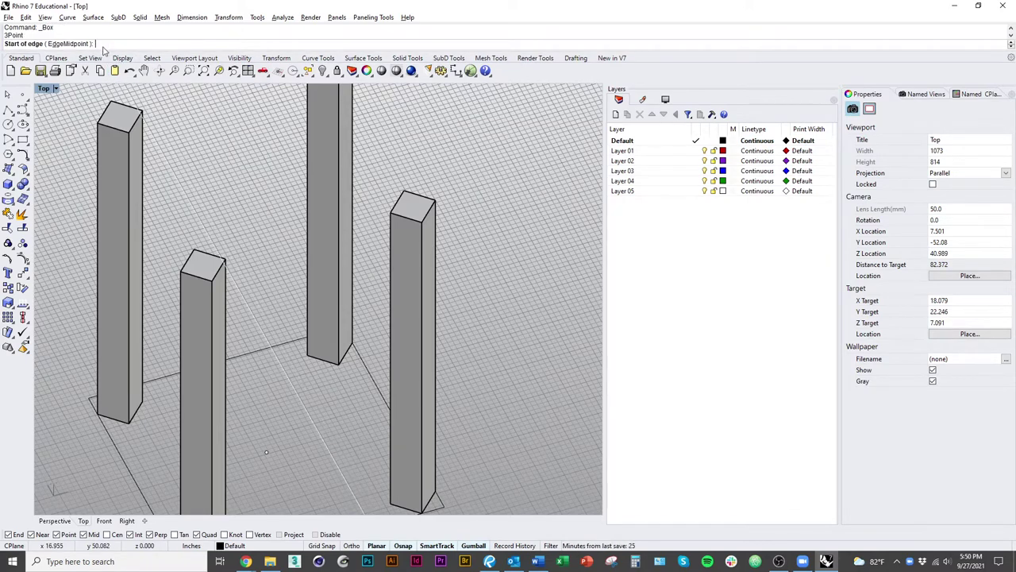
pyautogui.click(95, 413)
pyautogui.keyDown('shift'); pyautogui.moveTo(295, 474); pyautogui.dragTo(239, 429, button='right'); pyautogui.keyUp('shift')
pyautogui.click(352, 444)
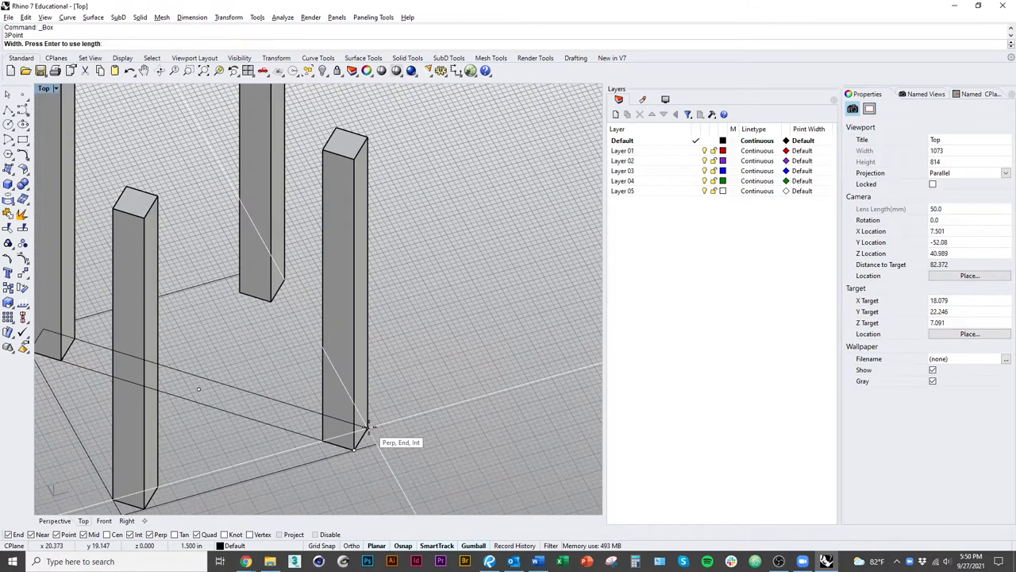
pyautogui.click(370, 429)
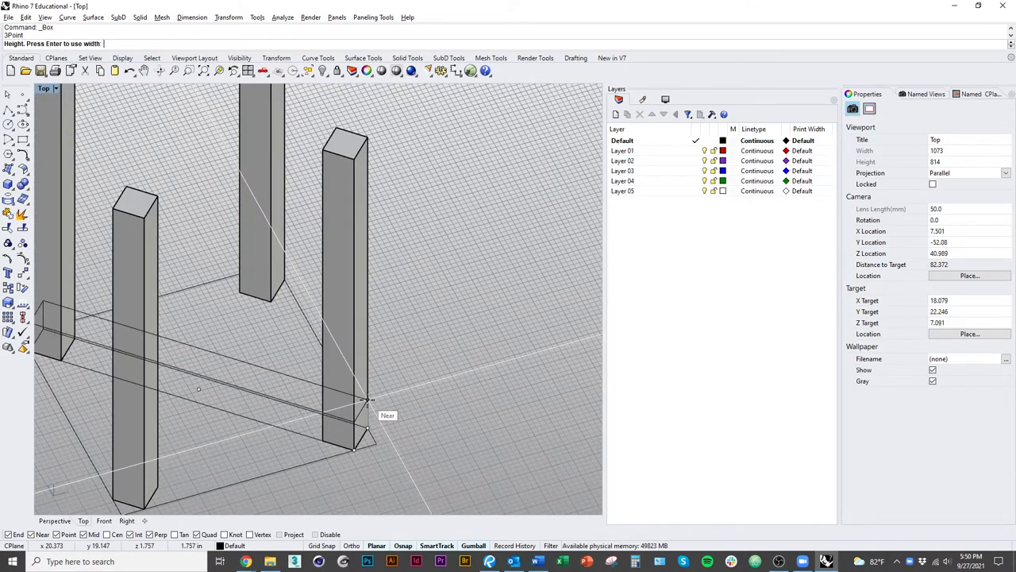
pyautogui.write('1.5')
pyautogui.press('Return')
# Select the new rail and start Rotate on it
pyautogui.moveTo(370, 404)
pyautogui.mouseDown(button='right')
pyautogui.moveTo(371, 445)
pyautogui.moveTo(302, 412)
pyautogui.moveTo(283, 435)
pyautogui.mouseUp(button='right')
pyautogui.click(285, 381)
pyautogui.write('Rotate')
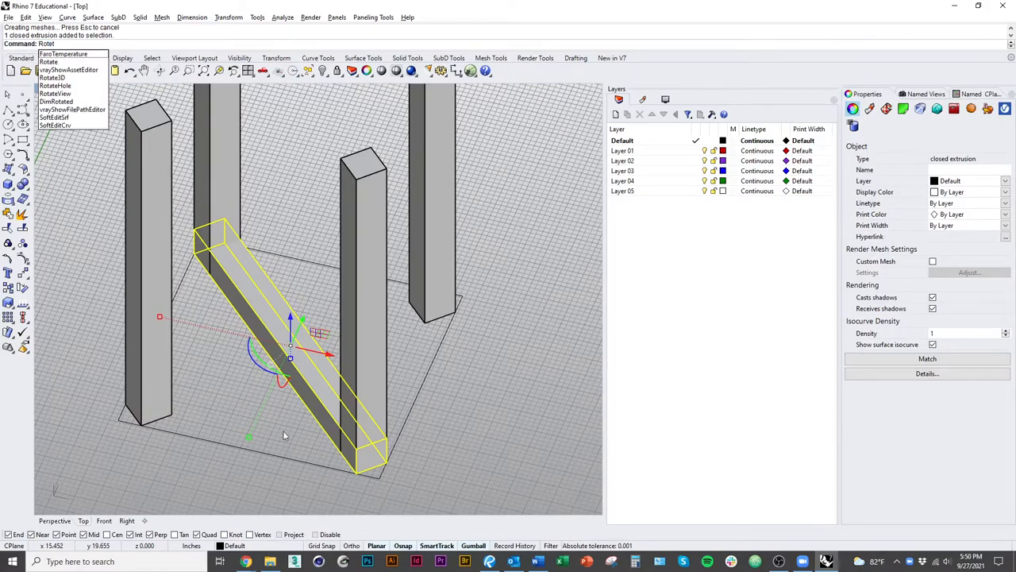
pyautogui.press('Return')
pyautogui.moveTo(284, 431); pyautogui.dragTo(270, 373, button='right')
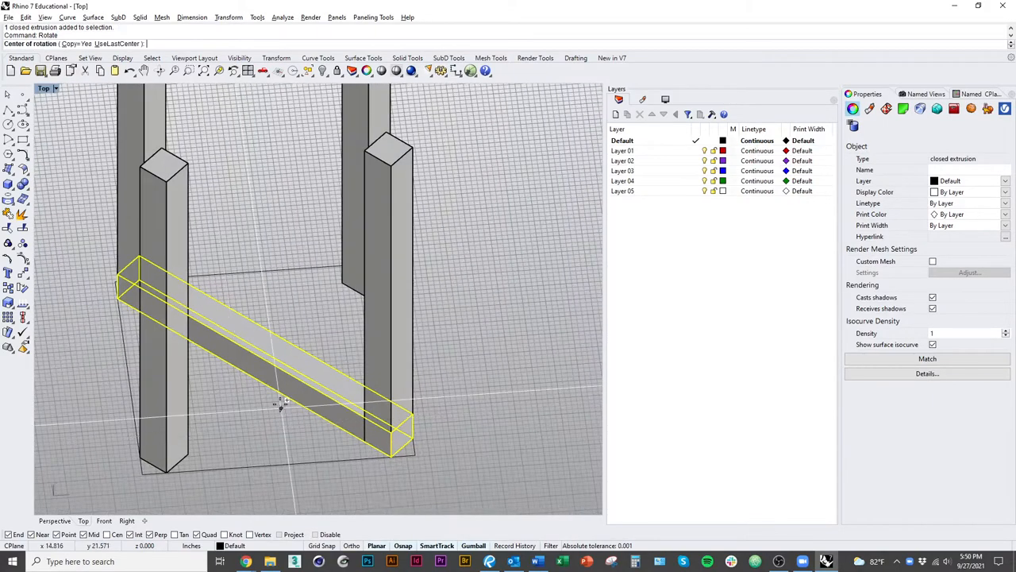
# In Ghosted display, rotate a copy of the lower rail so the two rails cross in an X
pyautogui.click(55, 88)
pyautogui.click(95, 86)
pyautogui.moveTo(270, 341); pyautogui.dragTo(280, 327, button='right')
pyautogui.click(279, 327)
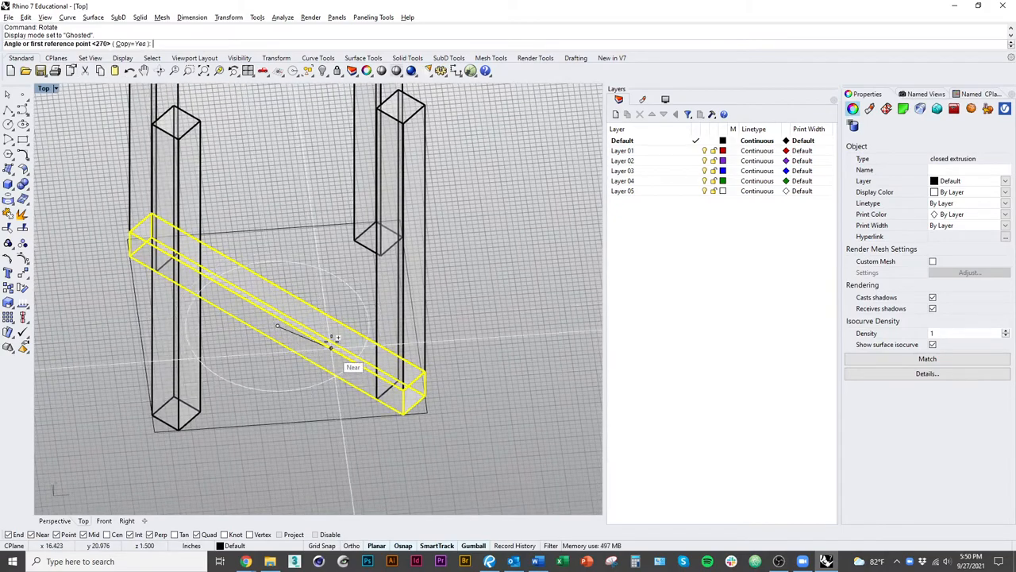
pyautogui.click(352, 356)
pyautogui.scroll(-2, 352, 356)
pyautogui.click(485, 377)
pyautogui.click(293, 350)
pyautogui.scroll(3, 358, 371)
# Recenter on the crossed rails, start a Copy of them and cancel it
pyautogui.keyDown('shift'); pyautogui.moveTo(359, 370); pyautogui.dragTo(345, 389, button='right'); pyautogui.keyUp('shift')
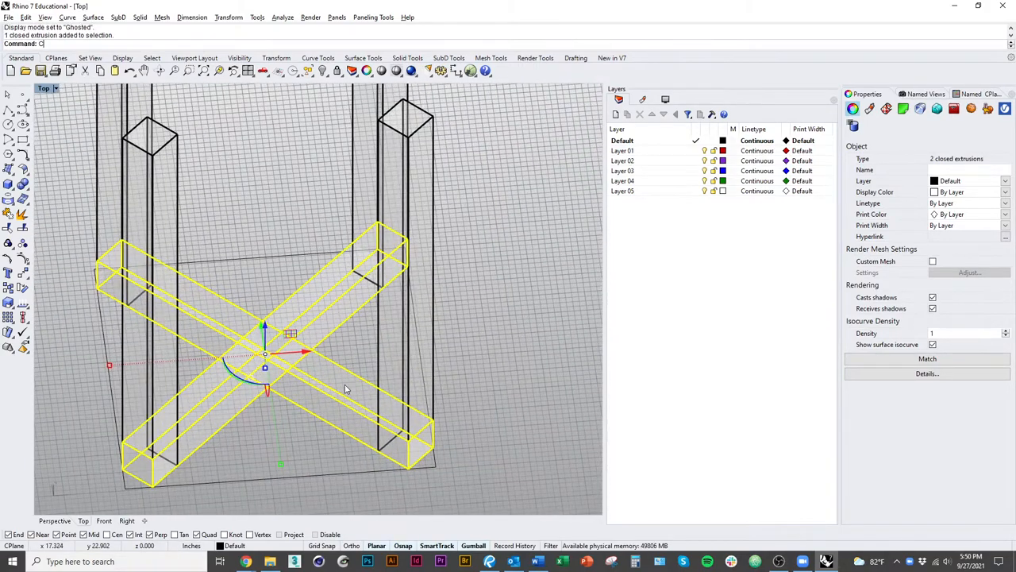
pyautogui.write('y')
pyautogui.press('Return')
pyautogui.press('Escape')
pyautogui.scroll(-4, 435, 418)
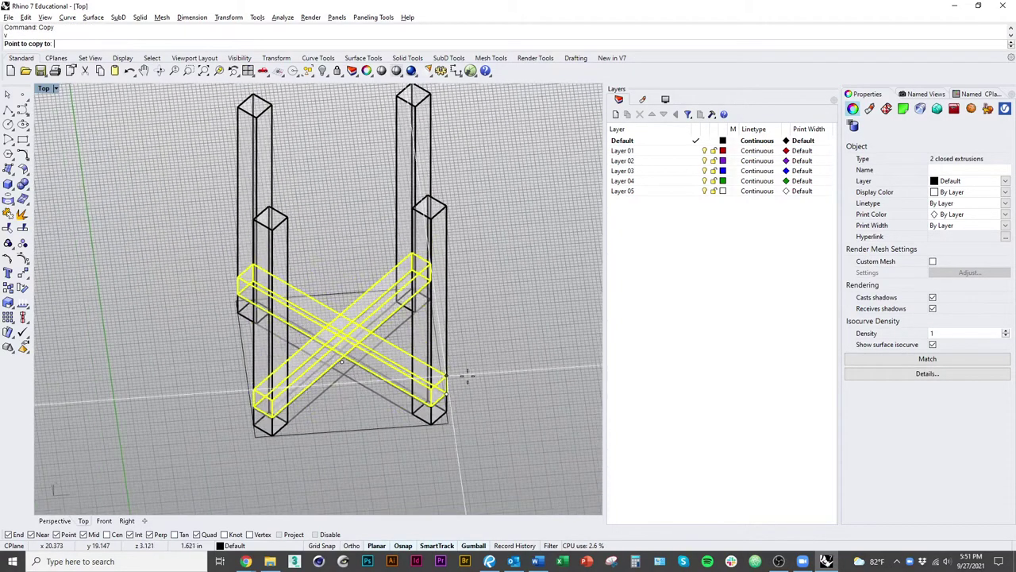
# Copy the crossed rails vertically up to the tops of the posts
pyautogui.moveTo(496, 299); pyautogui.dragTo(501, 328, button='right')
pyautogui.write('y')
pyautogui.press('Return')
pyautogui.click(79, 44)
pyautogui.click(451, 386)
pyautogui.click(453, 191)
pyautogui.press('Return')
# Set the ghosted display transparency to 35 percent in the Display panel
pyautogui.moveTo(476, 357); pyautogui.dragTo(444, 365, button='right')
pyautogui.press('Home')
pyautogui.click(665, 99)
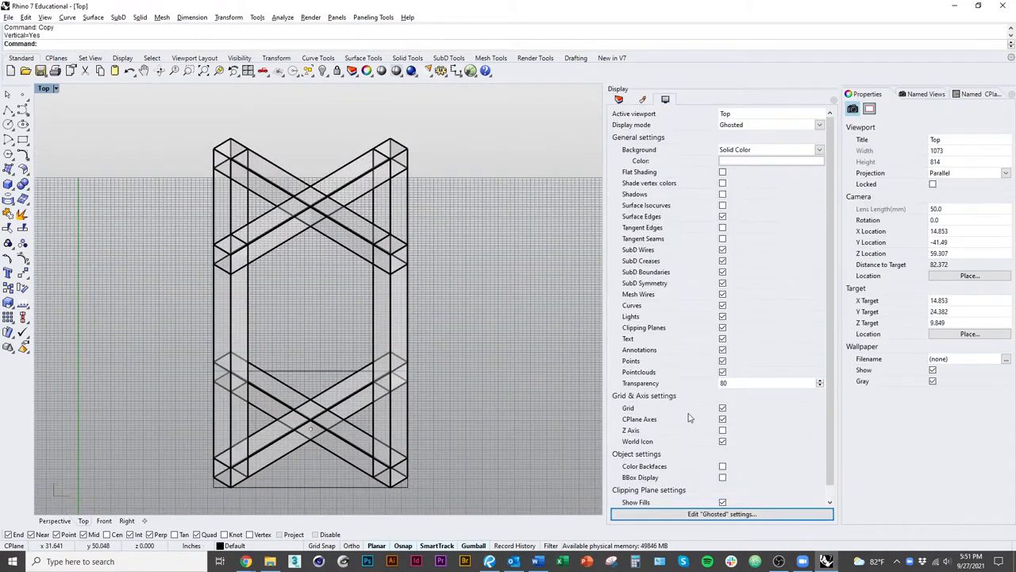
pyautogui.click(749, 383)
pyautogui.write('0')
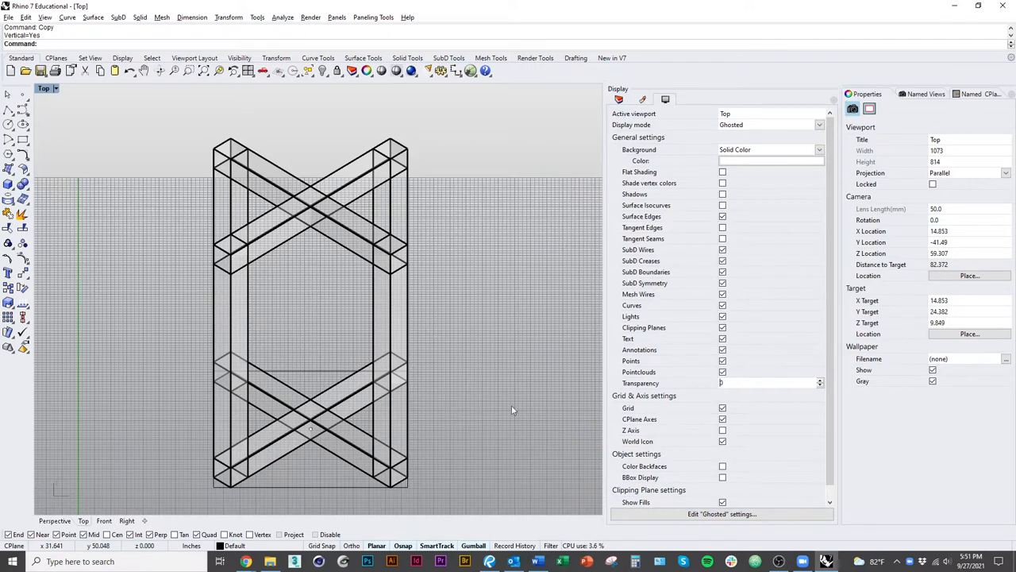
pyautogui.press('Return')
pyautogui.moveTo(397, 317); pyautogui.dragTo(498, 420, button='right')
pyautogui.click(491, 418)
pyautogui.press('Escape')
pyautogui.write('35')
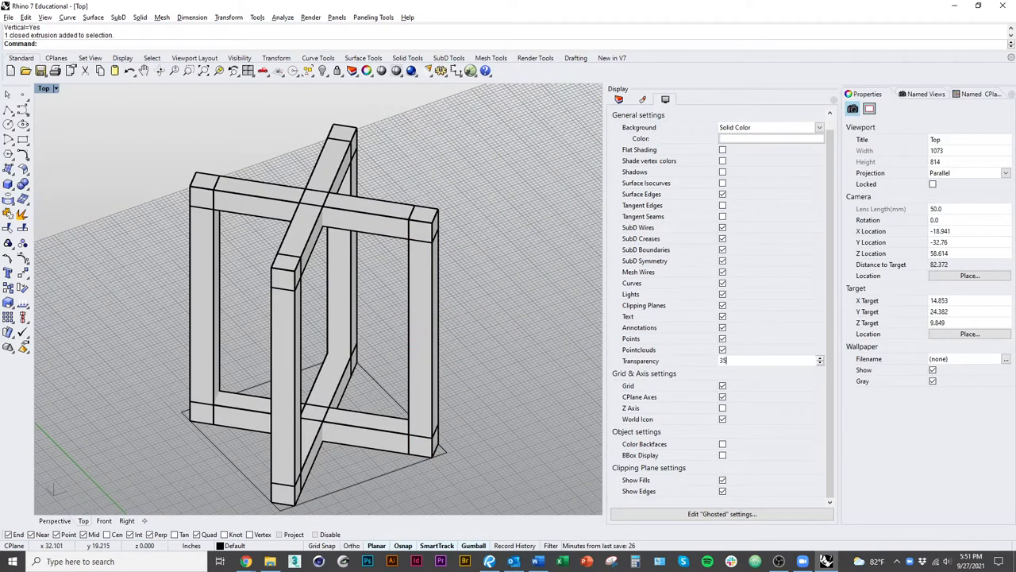
pyautogui.press('Return')
# Orbit to inspect the frame and check it against the reference PDF in Bluebeam
pyautogui.moveTo(492, 323)
pyautogui.mouseDown(button='right')
pyautogui.moveTo(444, 330)
pyautogui.moveTo(357, 397)
pyautogui.mouseUp(button='right')
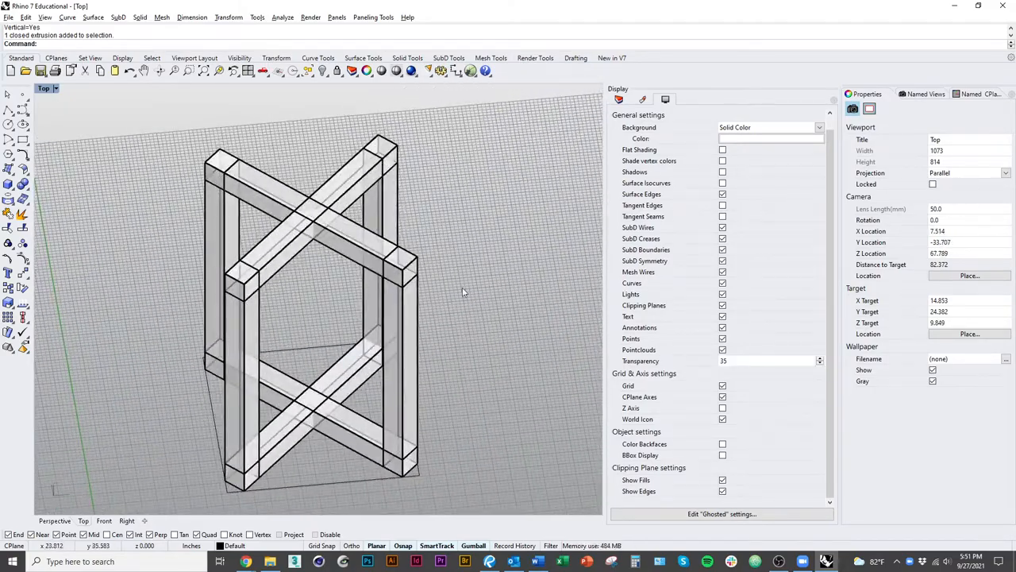
pyautogui.moveTo(501, 347)
pyautogui.mouseDown(button='right')
pyautogui.moveTo(362, 439)
pyautogui.moveTo(427, 430)
pyautogui.mouseUp(button='right')
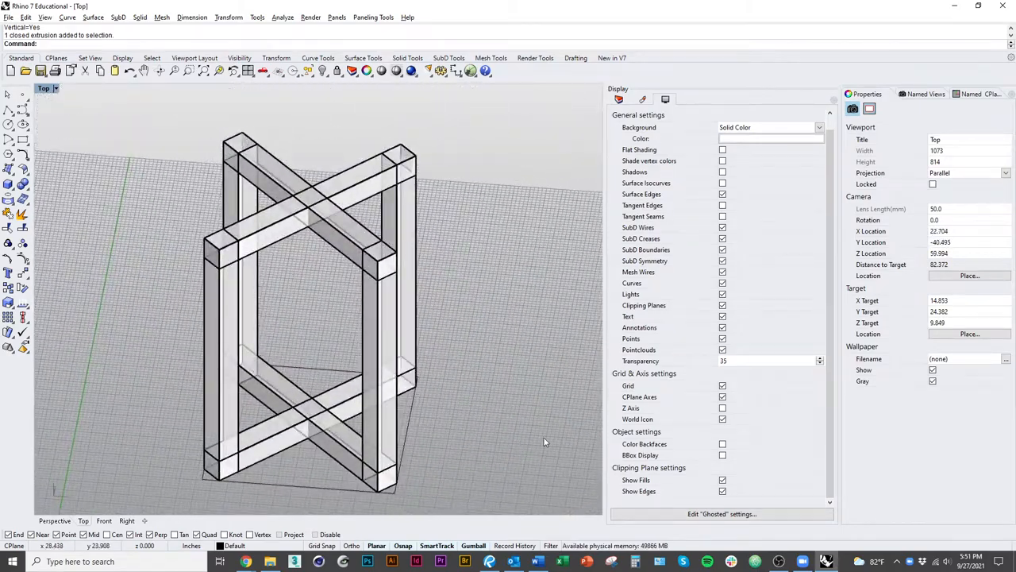
pyautogui.hotkey('alt', 'Tab')
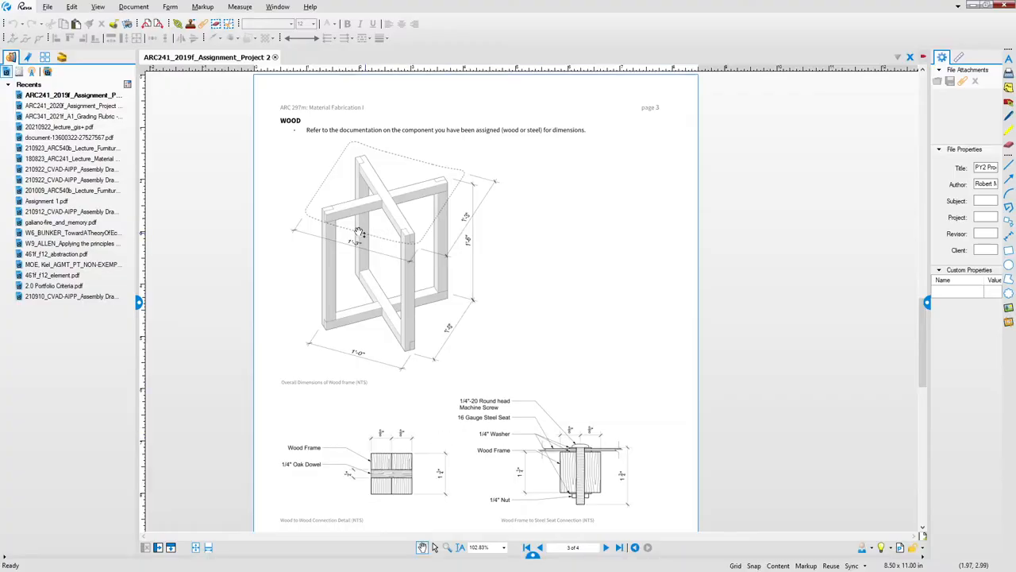
pyautogui.hotkey('alt', 'Tab')
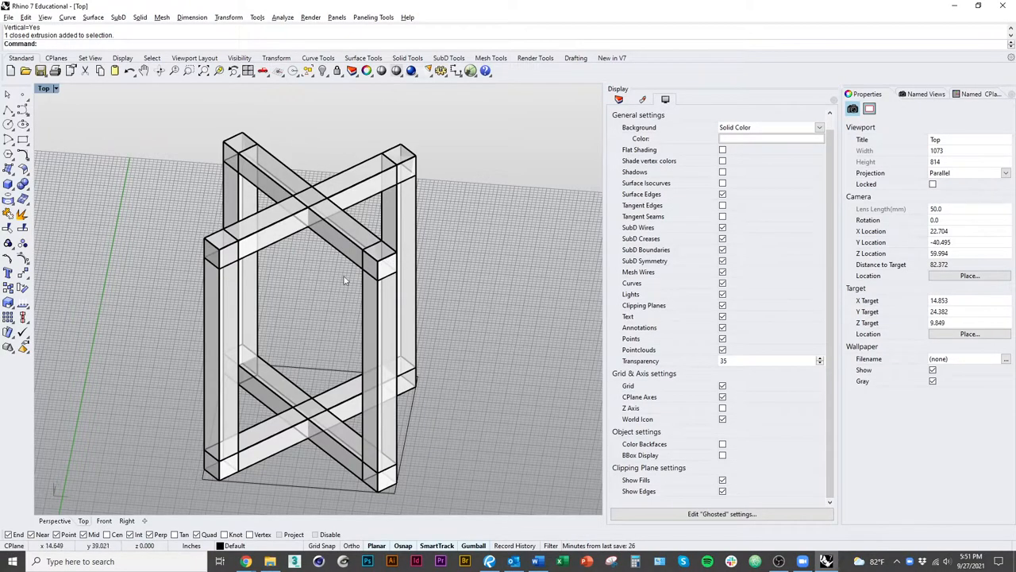
# Select both top rails and run Intersect to get curves where they cross
pyautogui.keyDown('shift'); pyautogui.moveTo(345, 269); pyautogui.dragTo(347, 319, button='right'); pyautogui.keyUp('shift')
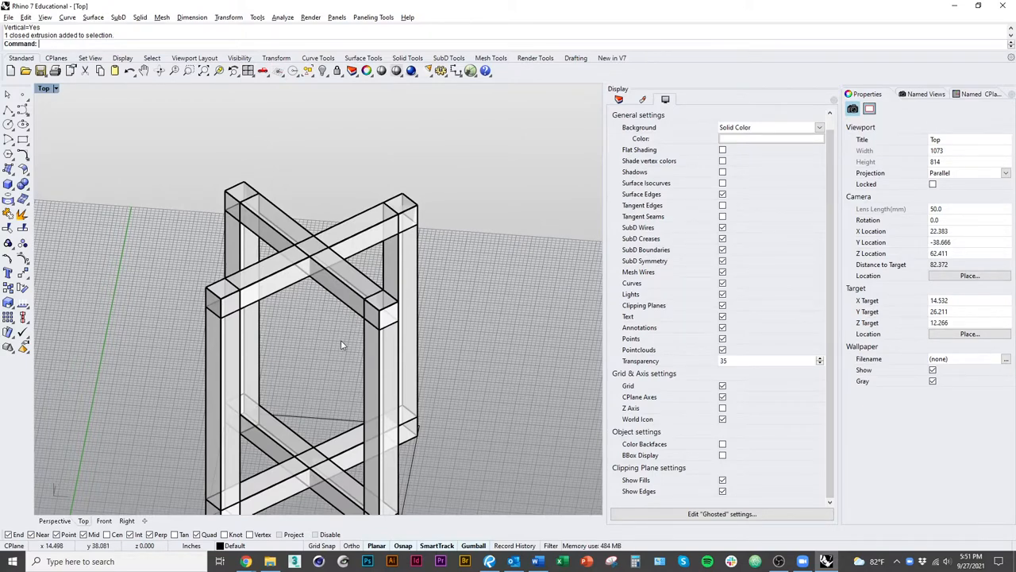
pyautogui.moveTo(340, 340)
pyautogui.mouseDown(button='right')
pyautogui.moveTo(279, 354)
pyautogui.moveTo(318, 362)
pyautogui.mouseUp(button='right')
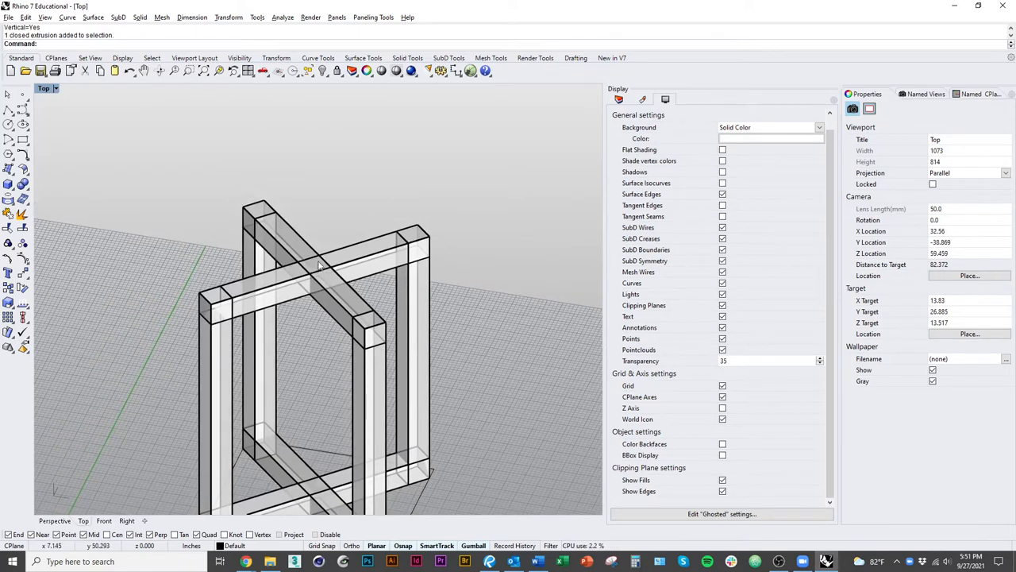
pyautogui.moveTo(314, 304); pyautogui.dragTo(322, 286, button='right')
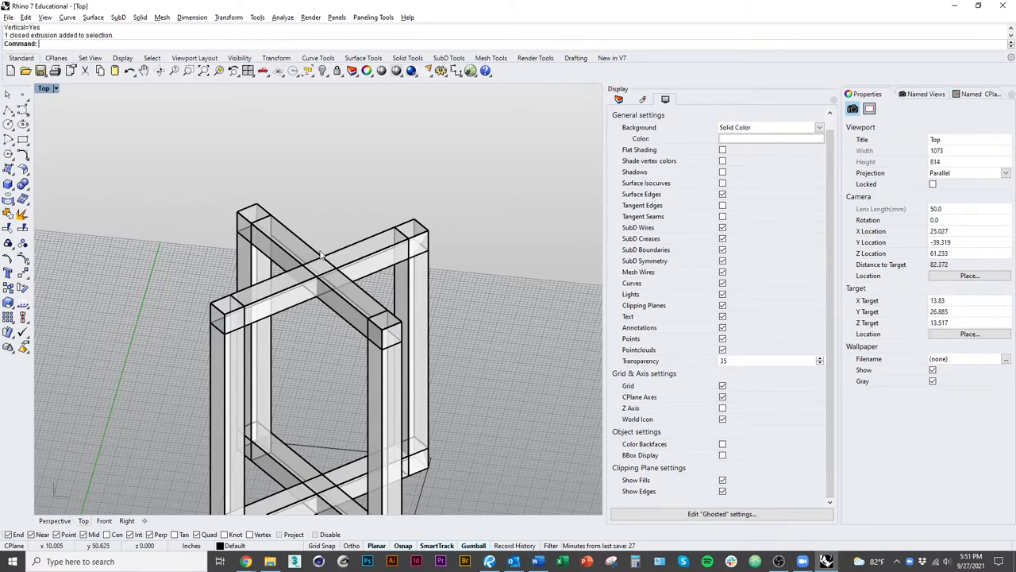
pyautogui.click(344, 312)
pyautogui.keyDown('shift'); pyautogui.click(393, 262); pyautogui.keyUp('shift')
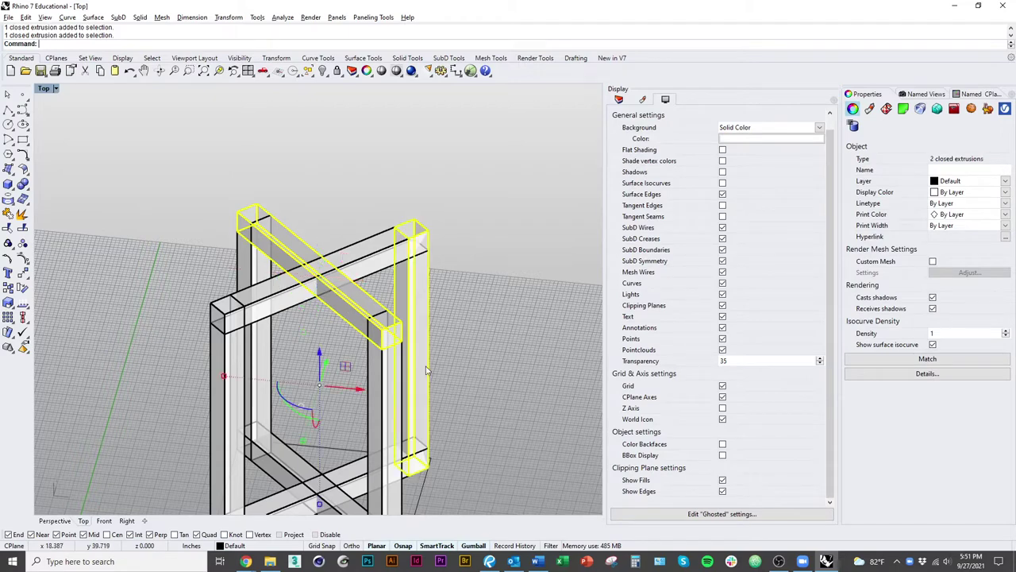
pyautogui.keyDown('shift'); pyautogui.click(398, 295); pyautogui.keyUp('shift')
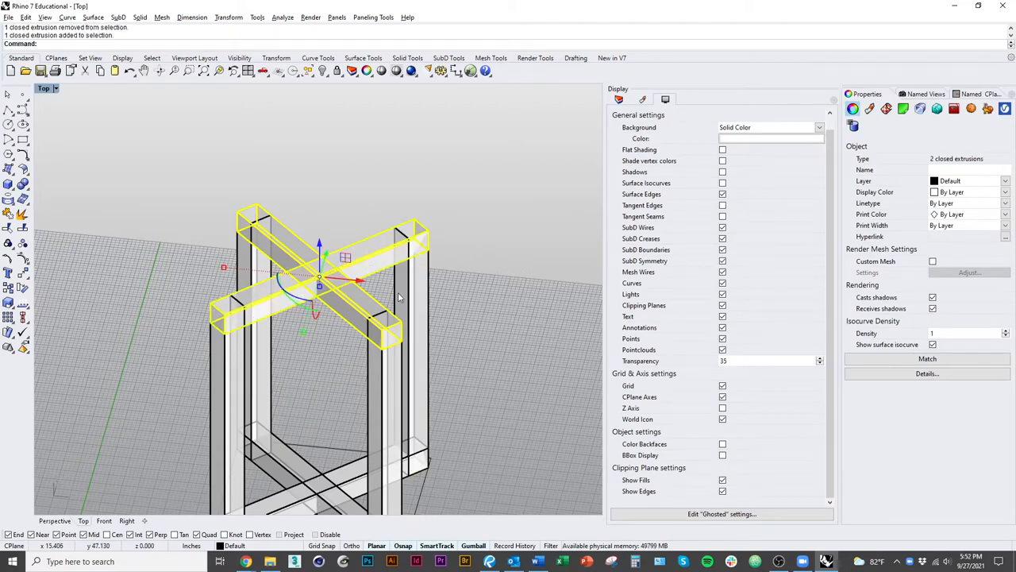
pyautogui.write('Intersect')
pyautogui.press('Return')
pyautogui.moveTo(398, 295); pyautogui.dragTo(349, 325, button='middle')
pyautogui.scroll(5, 349, 326)
pyautogui.scroll(4, 302, 318)
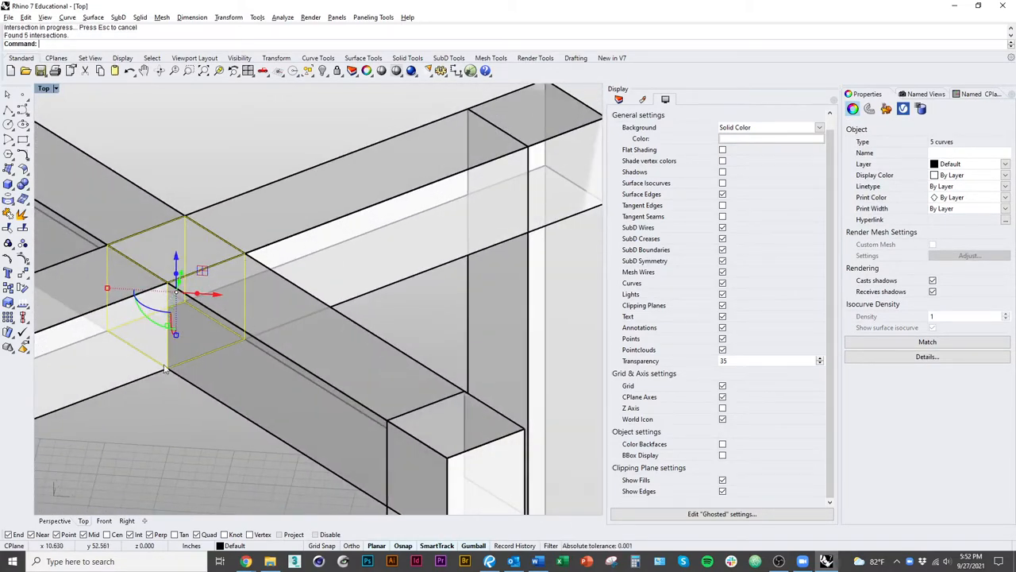
pyautogui.scroll(-6, 250, 294)
pyautogui.scroll(-3, 304, 337)
pyautogui.scroll(4, 255, 397)
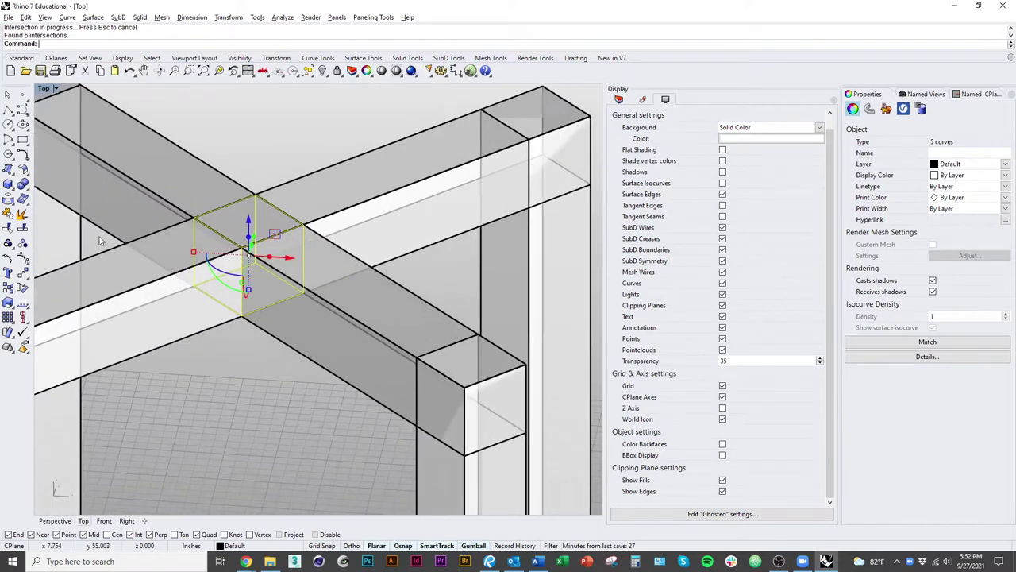
# Draw a 3-point box on the intersection curves down to mid-depth of the rail
pyautogui.click(8, 184)
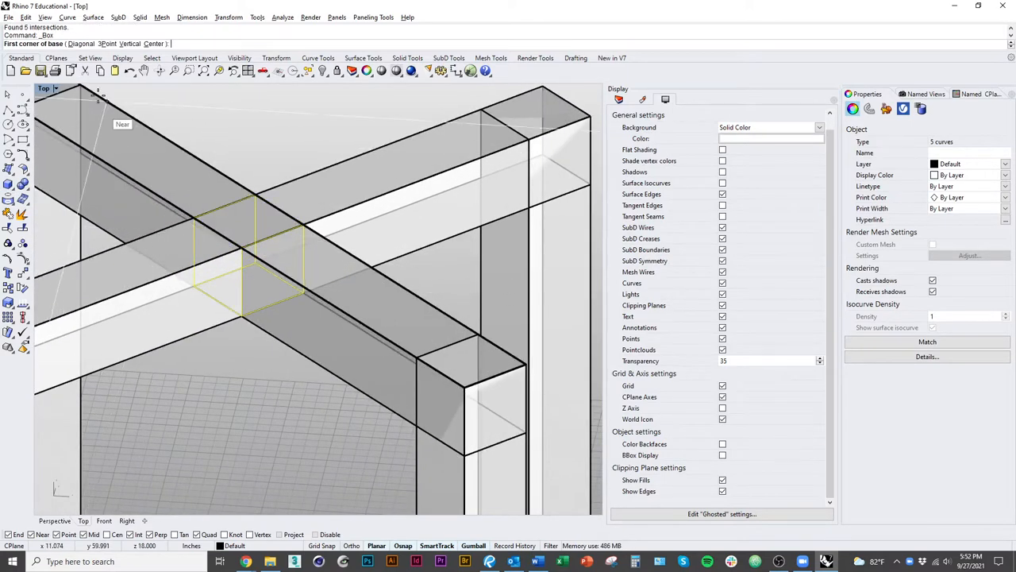
pyautogui.click(224, 211)
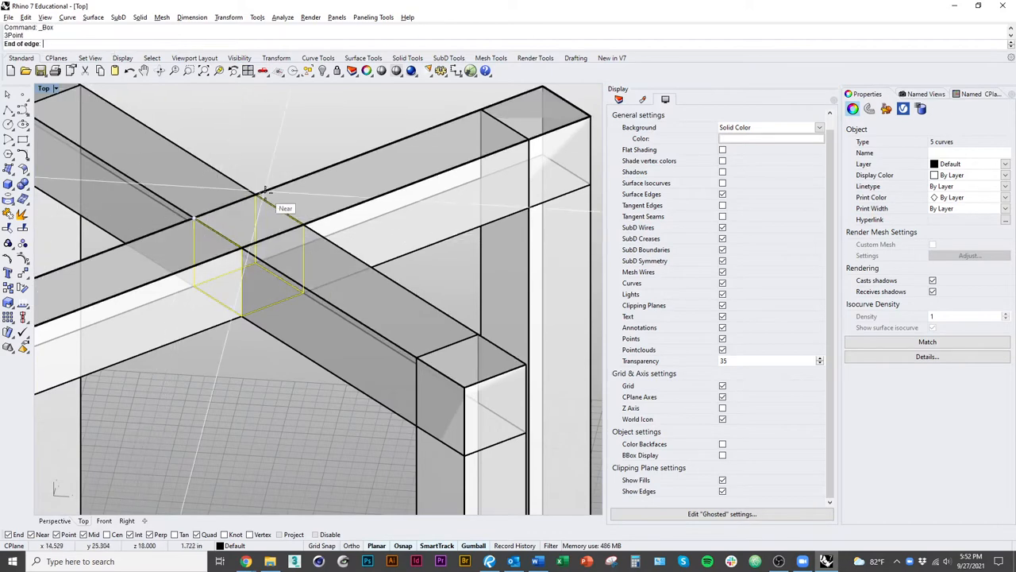
pyautogui.click(303, 226)
pyautogui.click(303, 225)
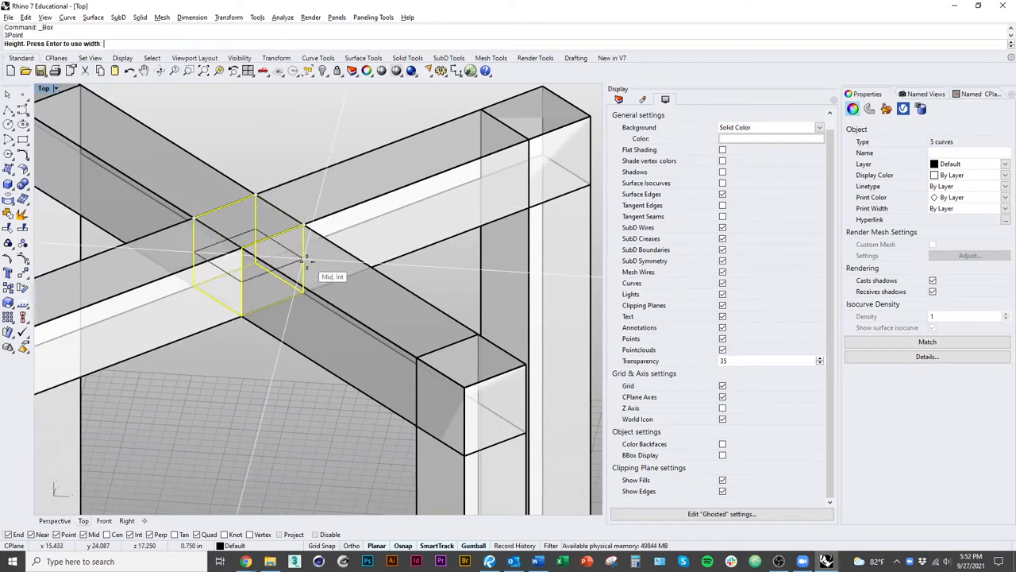
pyautogui.click(321, 277)
pyautogui.scroll(-3, 289, 290)
pyautogui.moveTo(289, 290); pyautogui.dragTo(265, 340, button='right')
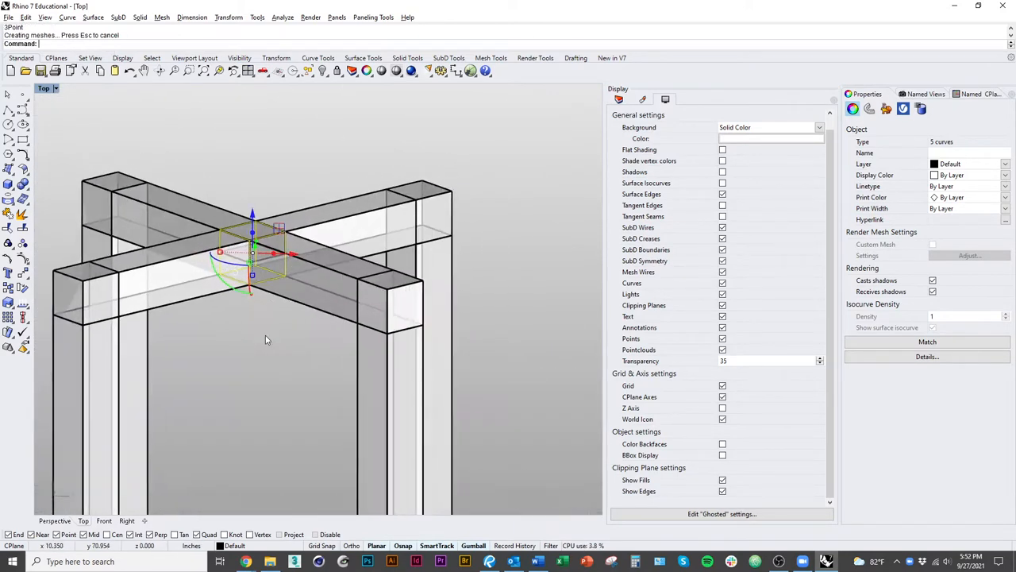
# Delete the intersection curves and BooleanDifference the block from the upper rail with DeleteInput=Yes
pyautogui.press('Delete')
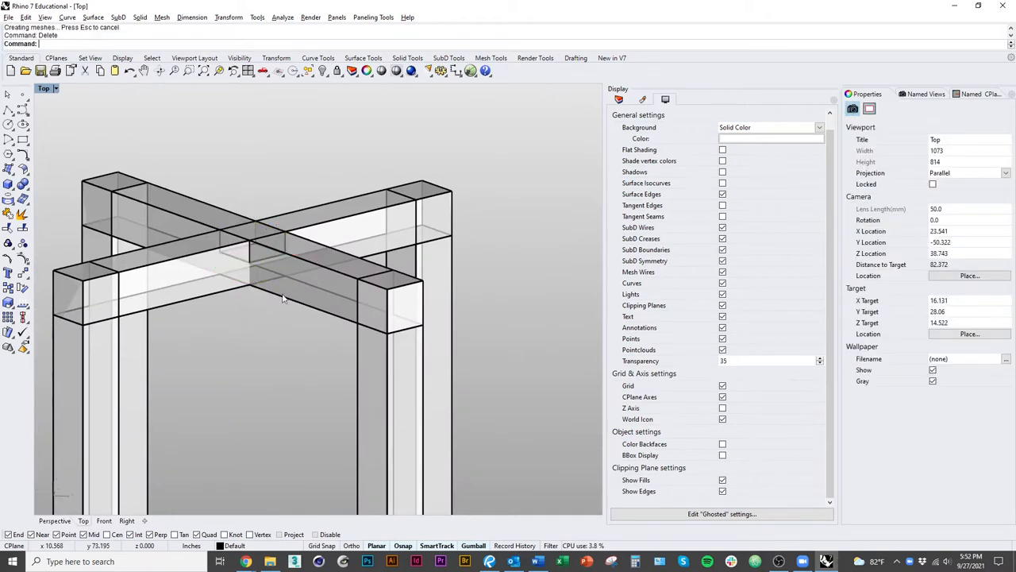
pyautogui.moveTo(281, 279); pyautogui.dragTo(270, 302, button='right')
pyautogui.click(262, 262)
pyautogui.moveTo(262, 262)
pyautogui.mouseDown(button='right')
pyautogui.moveTo(295, 298)
pyautogui.moveTo(270, 334)
pyautogui.mouseUp(button='right')
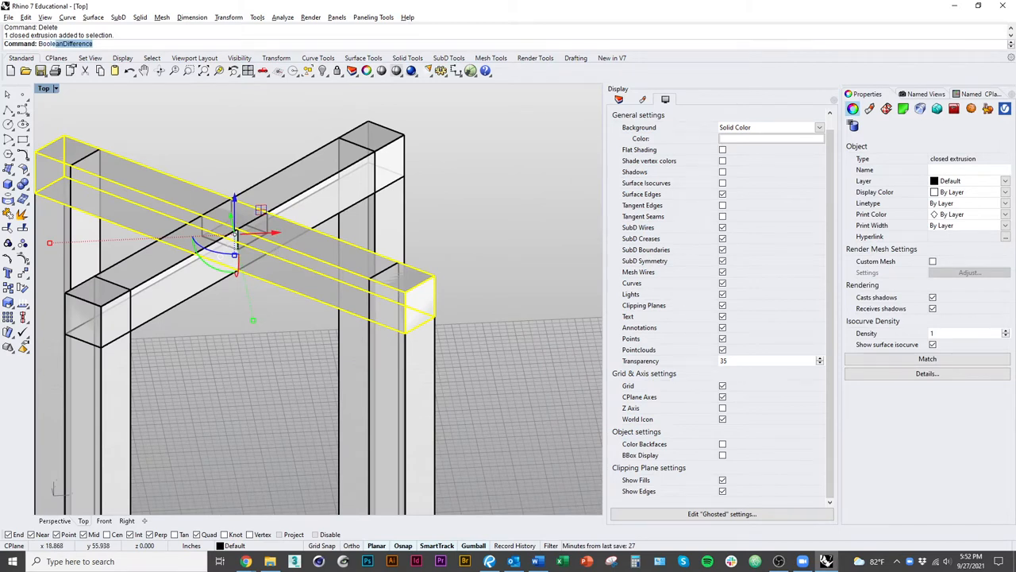
pyautogui.write('BooleanDi')
pyautogui.press('Return')
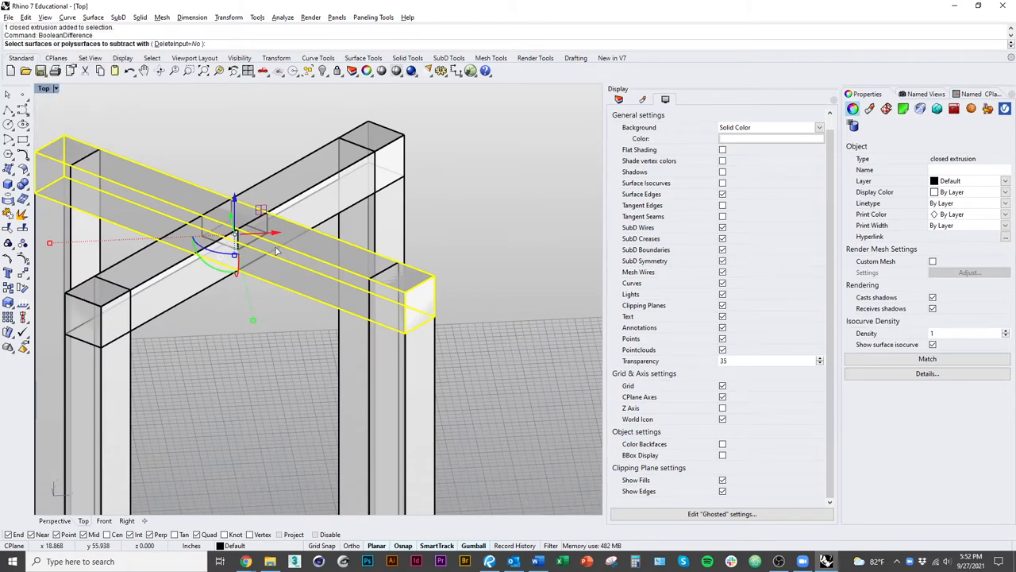
pyautogui.moveTo(221, 158); pyautogui.dragTo(262, 147, button='right')
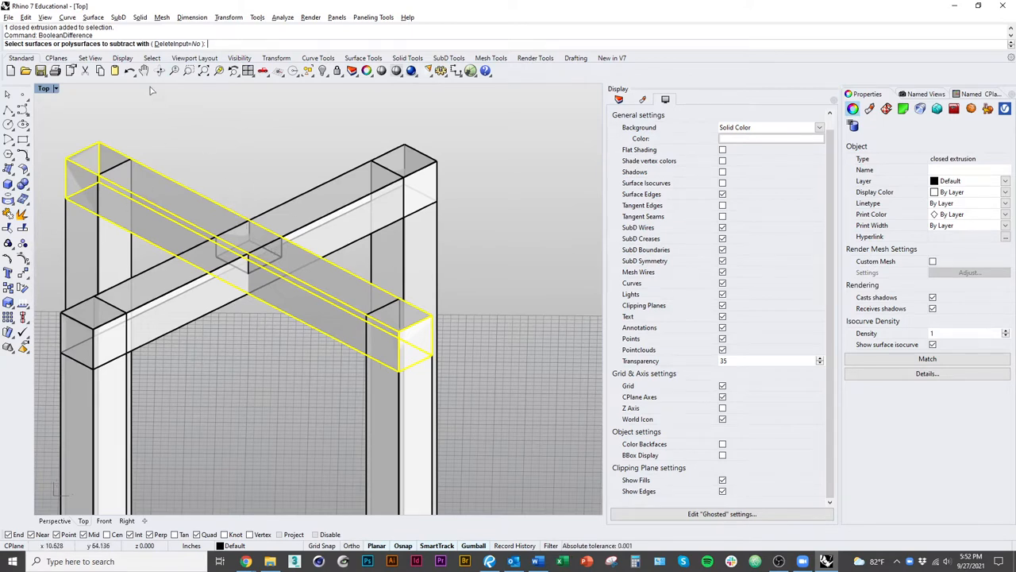
pyautogui.click(177, 43)
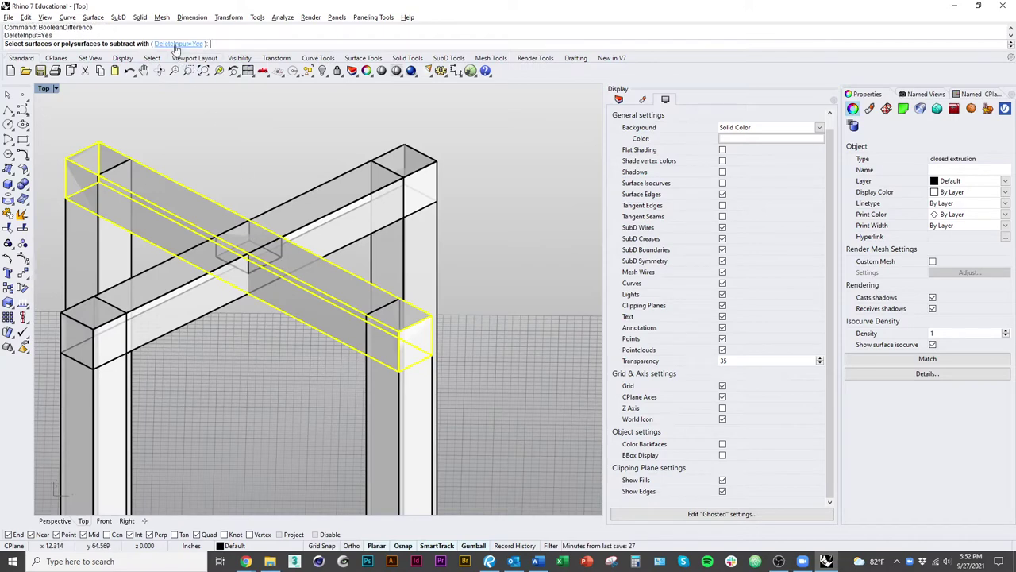
pyautogui.click(270, 266)
pyautogui.press('Return')
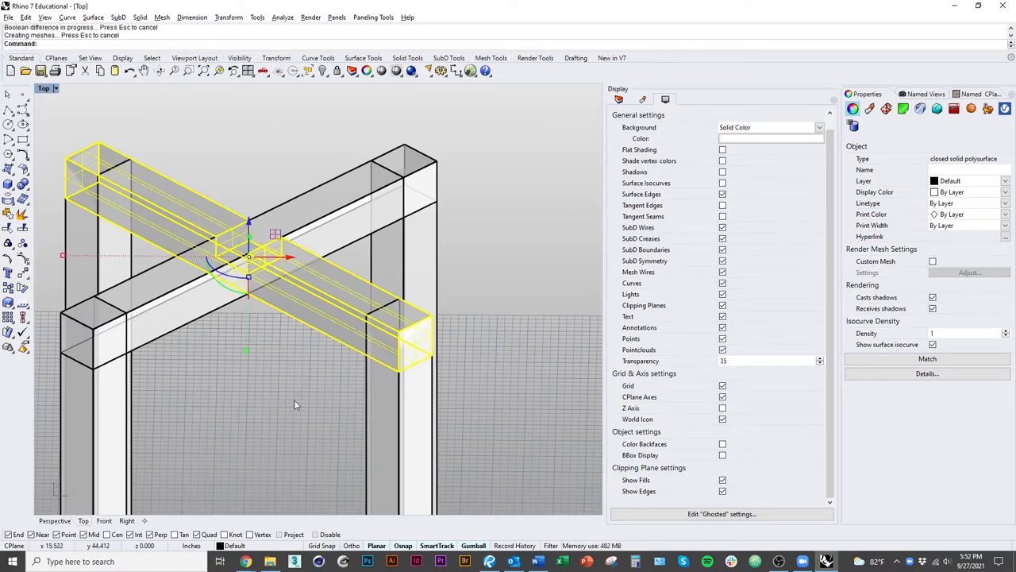
# Isolate the notched rail to inspect the half-depth notch
pyautogui.moveTo(293, 399); pyautogui.dragTo(310, 381, button='right')
pyautogui.click(308, 326)
pyautogui.write('Iso')
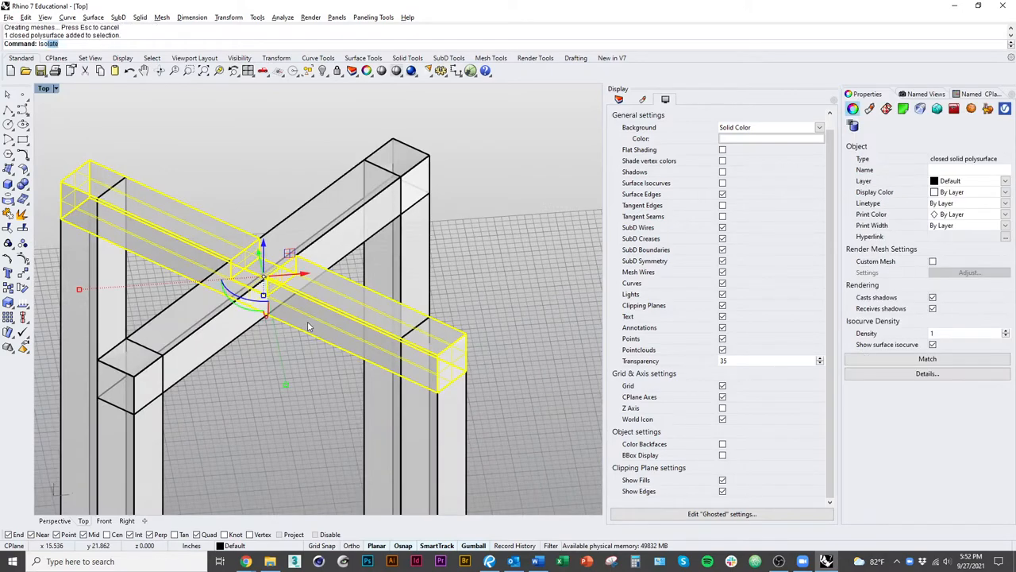
pyautogui.press('Return')
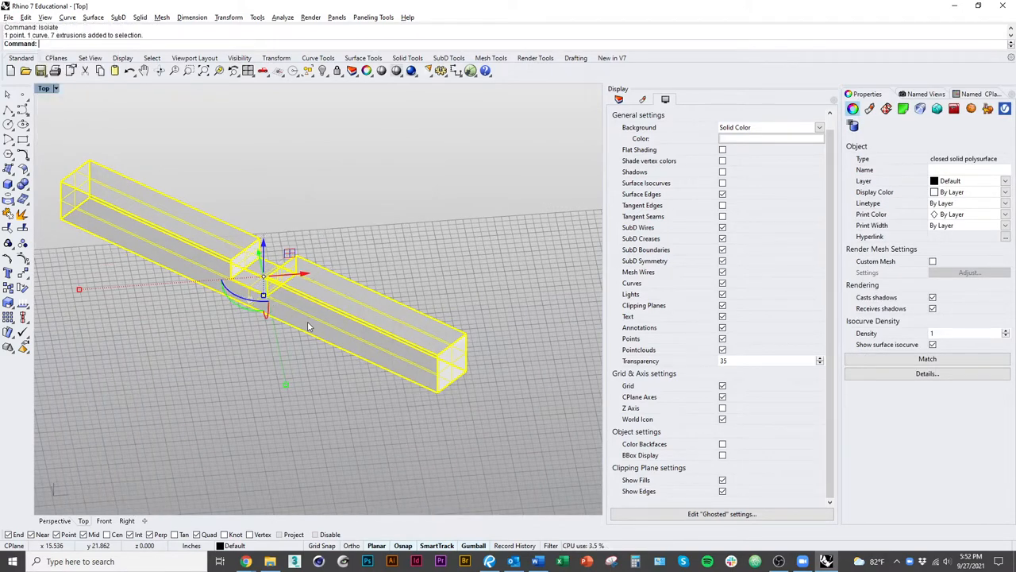
pyautogui.click(307, 413)
pyautogui.moveTo(307, 412); pyautogui.dragTo(249, 365, button='right')
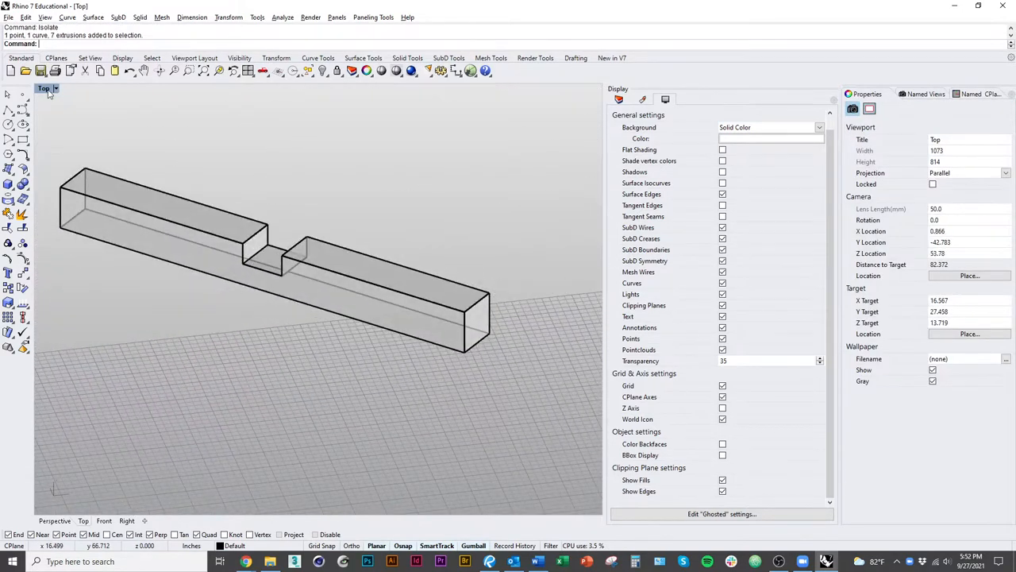
# Set the Perspective view to Ghosted and Show the nine hidden frame pieces again
pyautogui.click(48, 90)
pyautogui.click(87, 64)
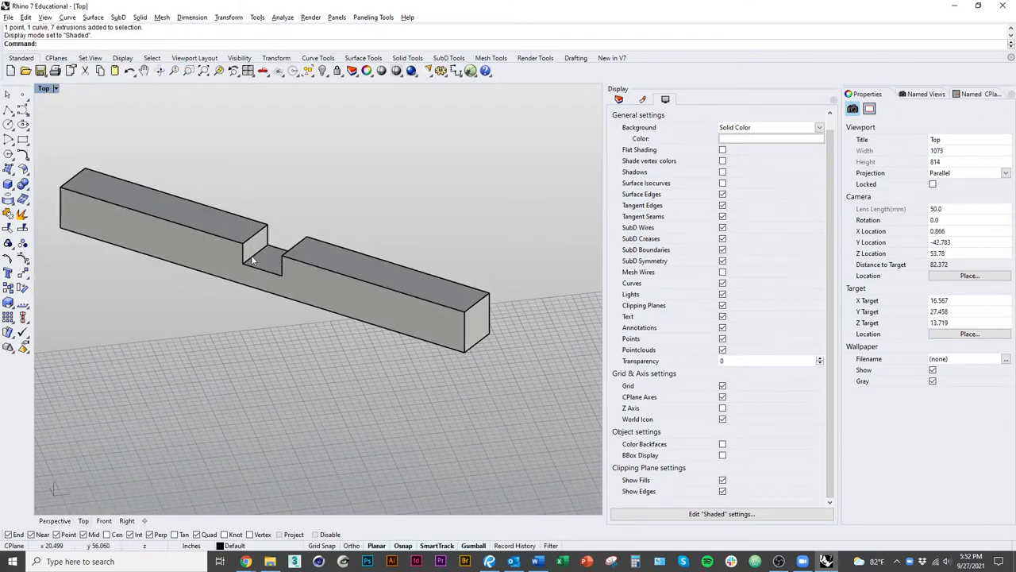
pyautogui.click(56, 88)
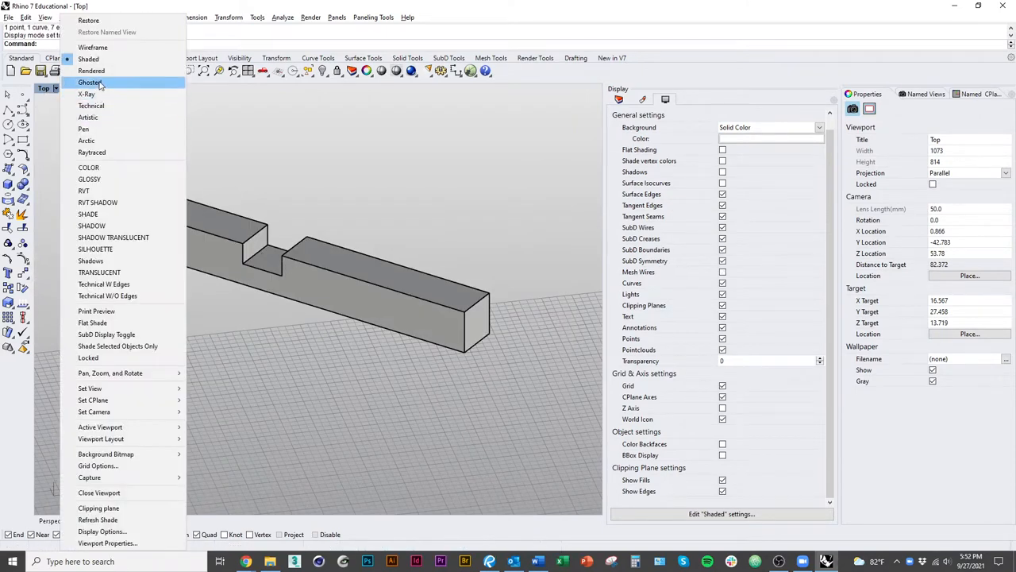
pyautogui.click(87, 83)
pyautogui.write('Show')
pyautogui.press('Return')
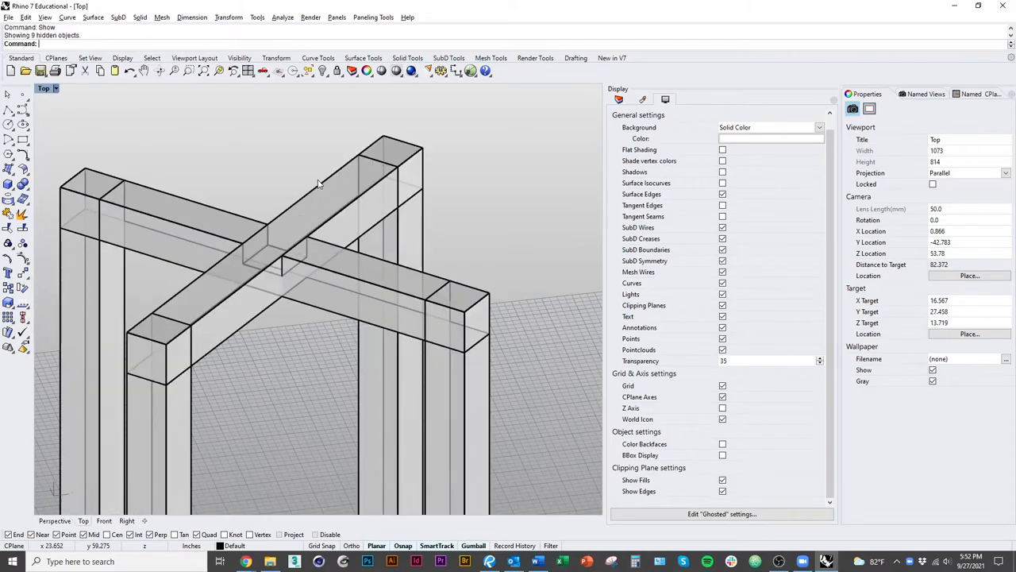
# BooleanDifference one top rail from the other with DeleteInput=No so both rails get lap notches
pyautogui.moveTo(302, 242)
pyautogui.mouseDown(button='right')
pyautogui.moveTo(266, 253)
pyautogui.moveTo(262, 277)
pyautogui.moveTo(254, 262)
pyautogui.mouseUp(button='right')
pyautogui.scroll(4, 254, 222)
pyautogui.scroll(-4, 282, 305)
pyautogui.scroll(-2, 282, 306)
pyautogui.moveTo(282, 305); pyautogui.dragTo(250, 332, button='right')
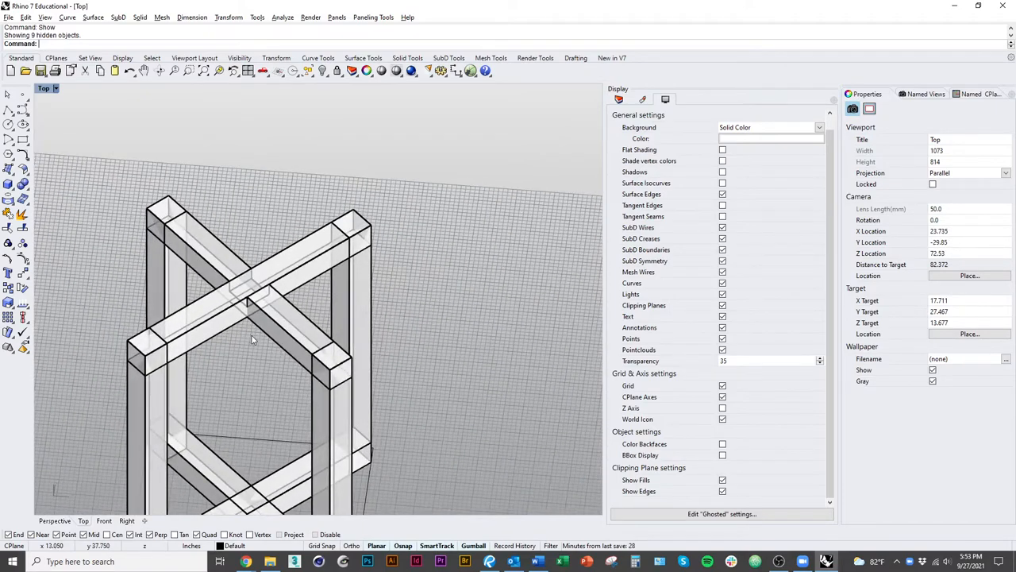
pyautogui.scroll(2, 253, 340)
pyautogui.scroll(5, 226, 310)
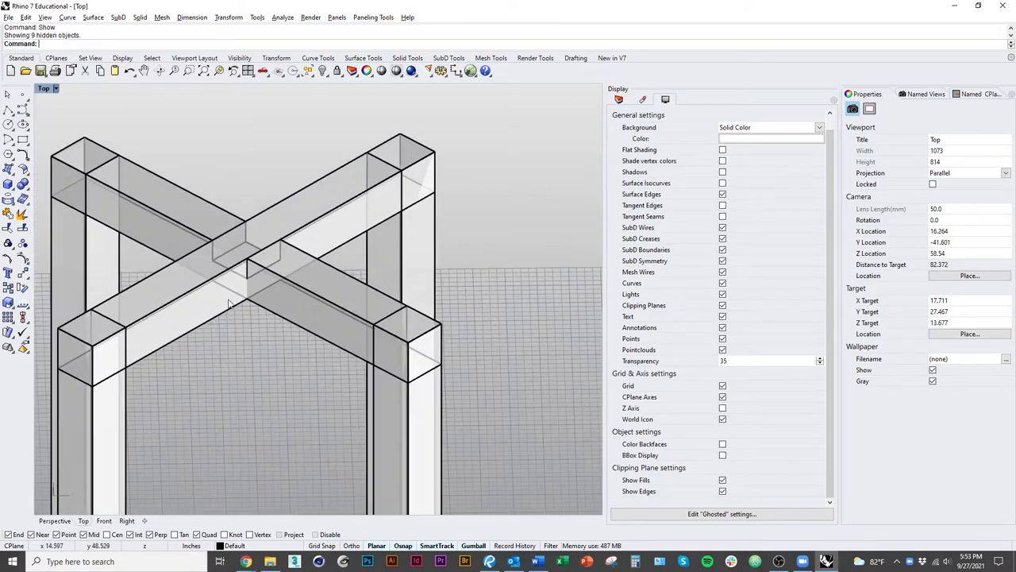
pyautogui.click(326, 316)
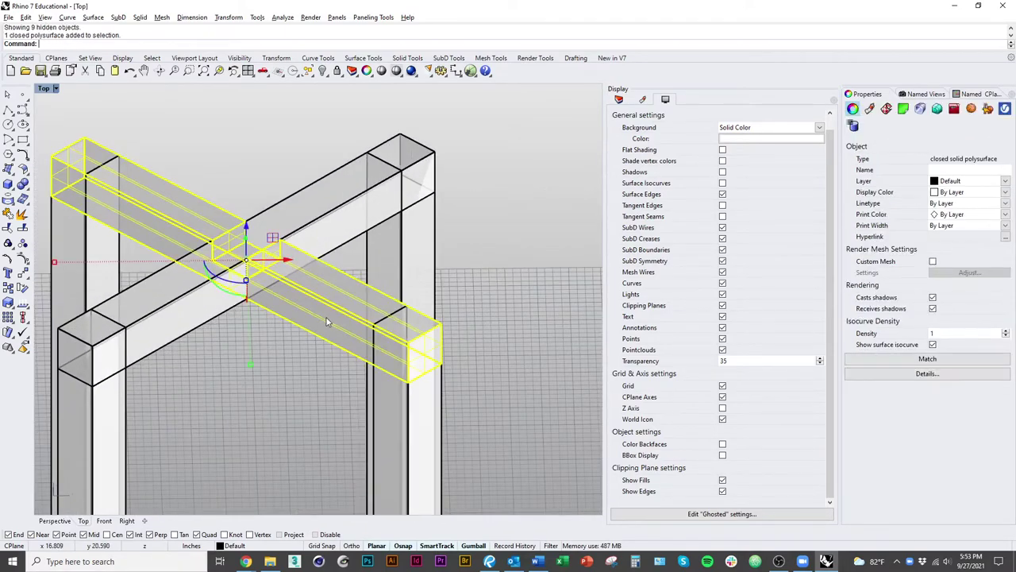
pyautogui.click(161, 314)
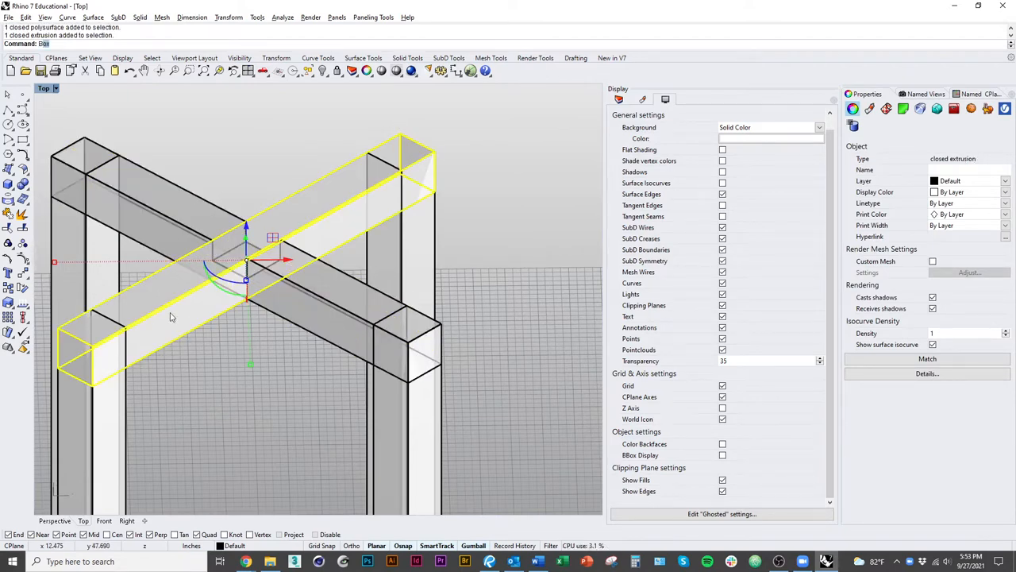
pyautogui.write('BooleanDifference')
pyautogui.press('Return')
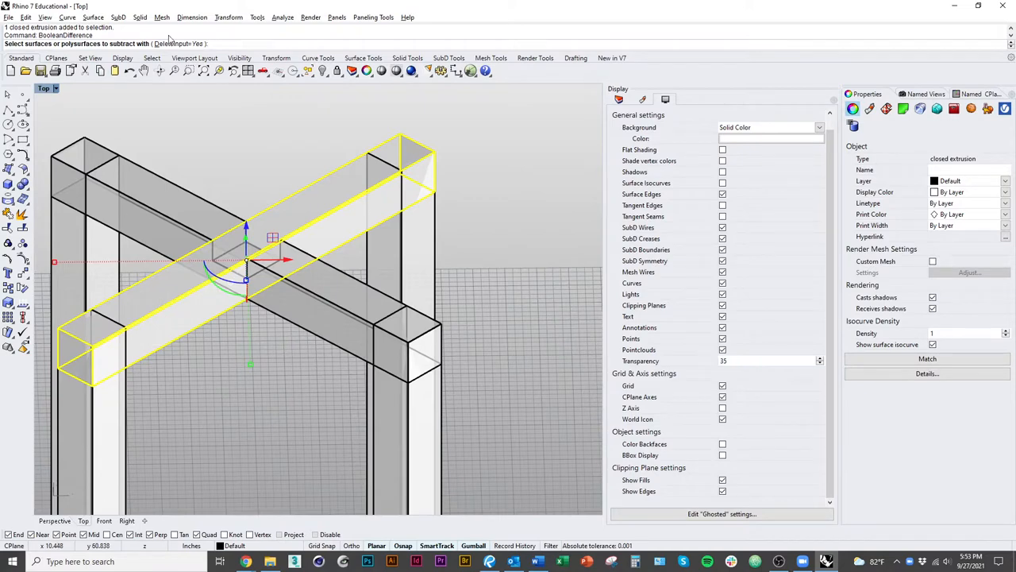
pyautogui.click(178, 43)
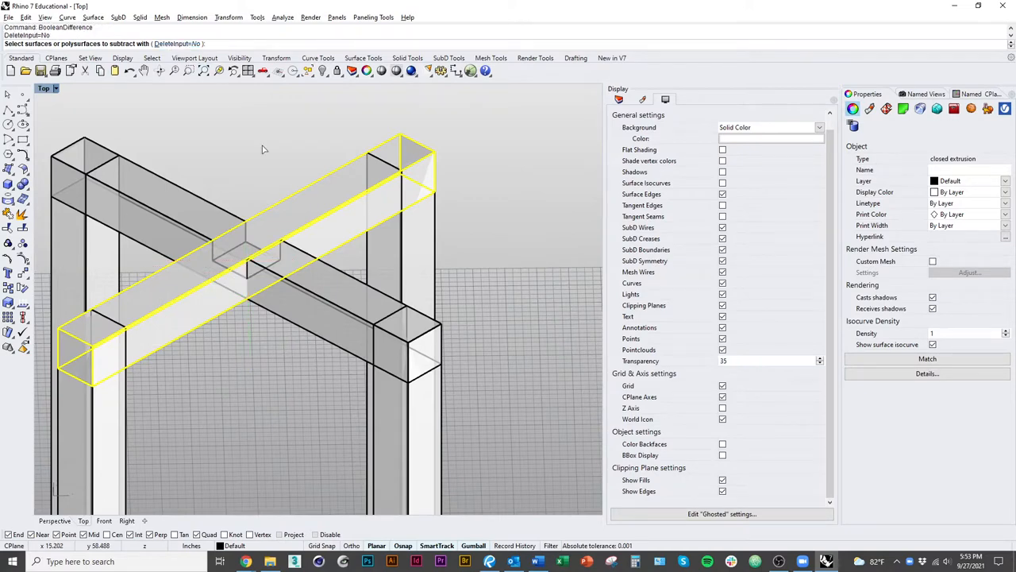
pyautogui.click(320, 318)
pyautogui.press('Return')
# Lift a rail with the gumball to check the interlocking notches at the crossing
pyautogui.click(323, 325)
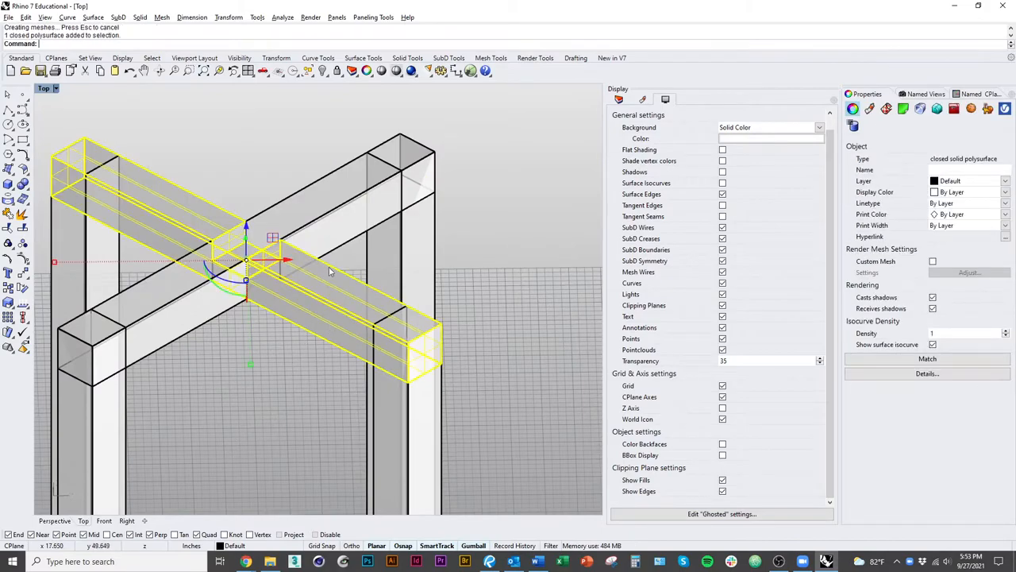
pyautogui.keyDown('shift'); pyautogui.click(185, 300); pyautogui.keyUp('shift')
pyautogui.moveTo(302, 286)
pyautogui.mouseDown(button='right')
pyautogui.moveTo(141, 261)
pyautogui.moveTo(269, 282)
pyautogui.moveTo(286, 256)
pyautogui.mouseUp(button='right')
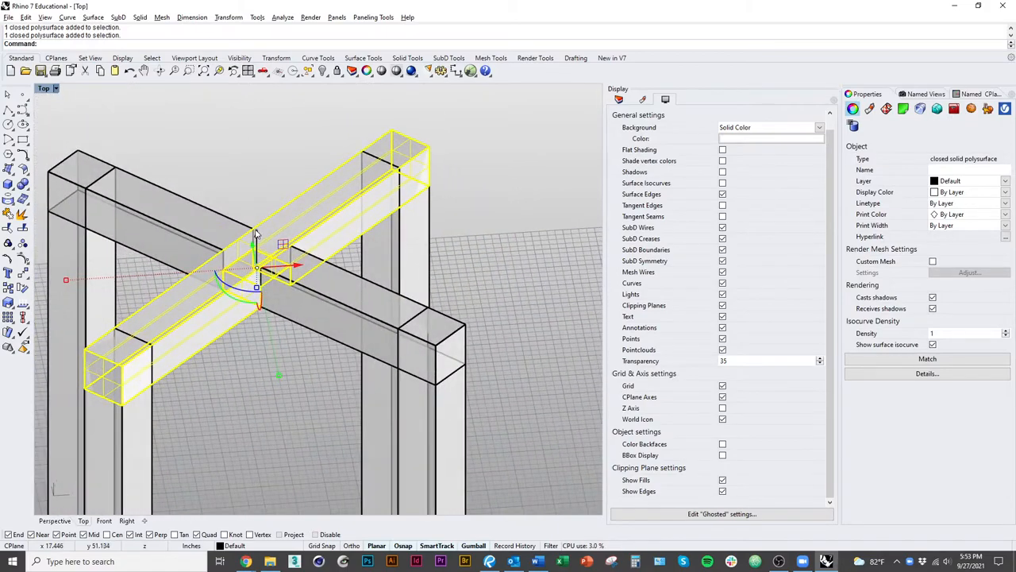
pyautogui.moveTo(256, 232); pyautogui.dragTo(255, 119)
pyautogui.click(283, 333)
pyautogui.moveTo(283, 333); pyautogui.dragTo(260, 348, button='right')
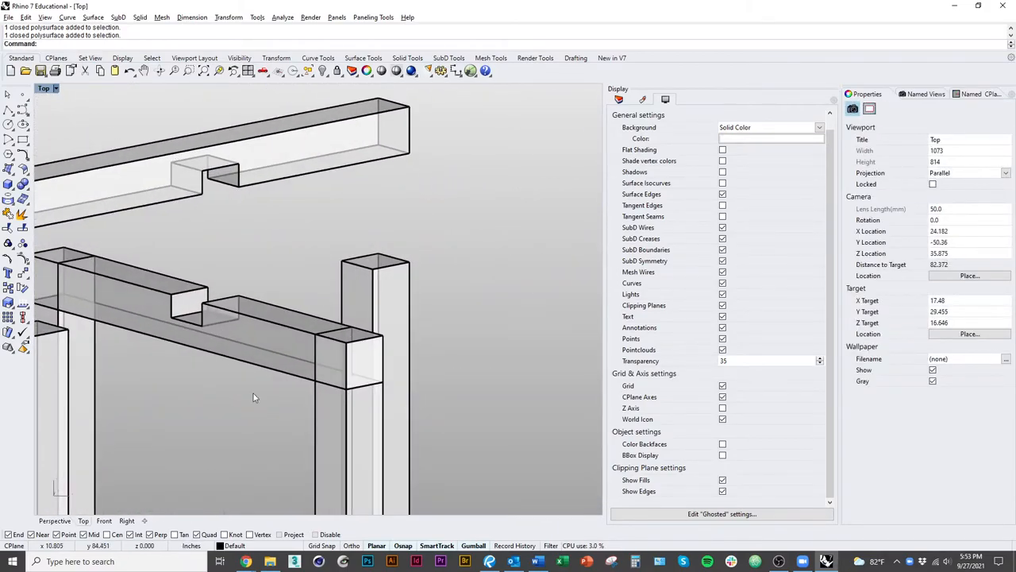
# Undo the lift and draw a 3-point cutting box at the top rail's end over the post
pyautogui.hotkey('ctrl', 'z')
pyautogui.scroll(-3, 238, 262)
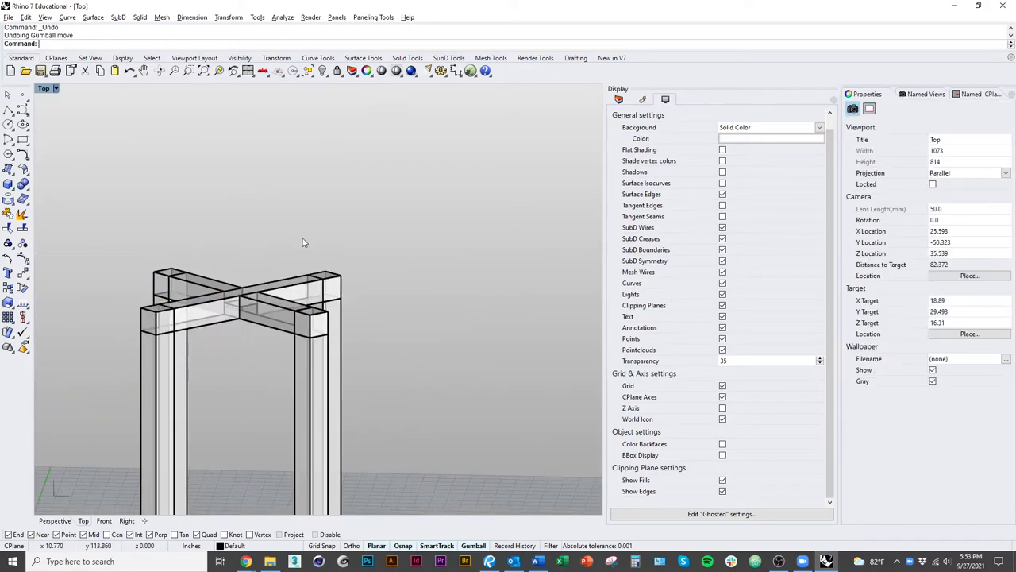
pyautogui.moveTo(238, 262)
pyautogui.mouseDown(button='right')
pyautogui.moveTo(370, 327)
pyautogui.moveTo(375, 288)
pyautogui.mouseUp(button='right')
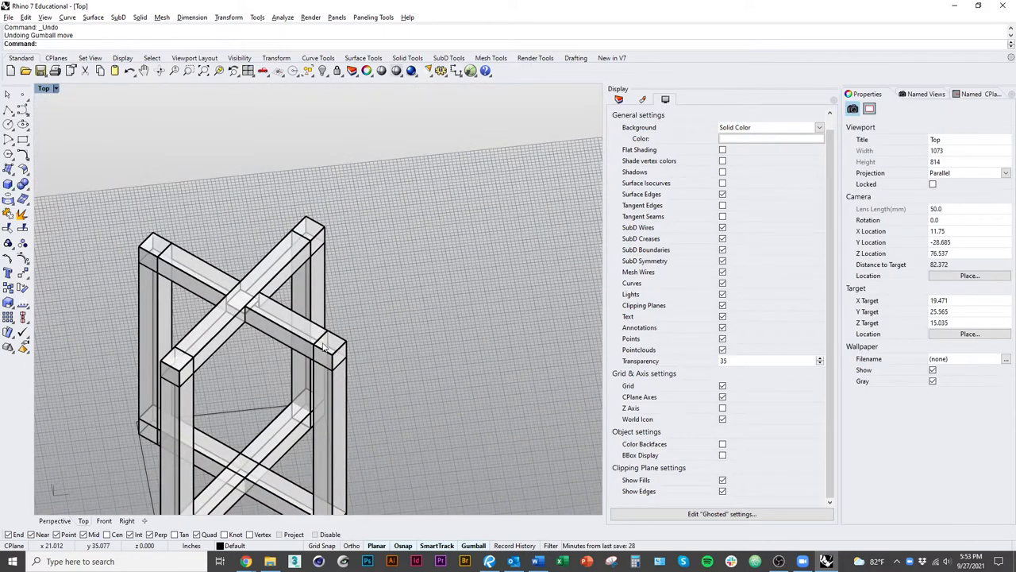
pyautogui.click(261, 347)
pyautogui.scroll(3, 260, 346)
pyautogui.moveTo(222, 373); pyautogui.dragTo(274, 350, button='right')
pyautogui.click(19, 184)
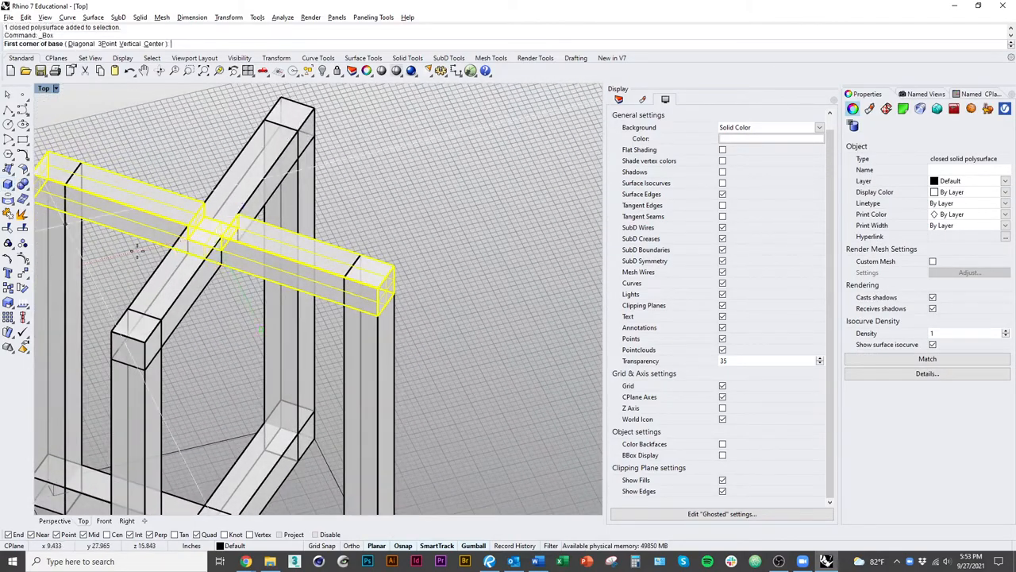
pyautogui.scroll(4, 400, 295)
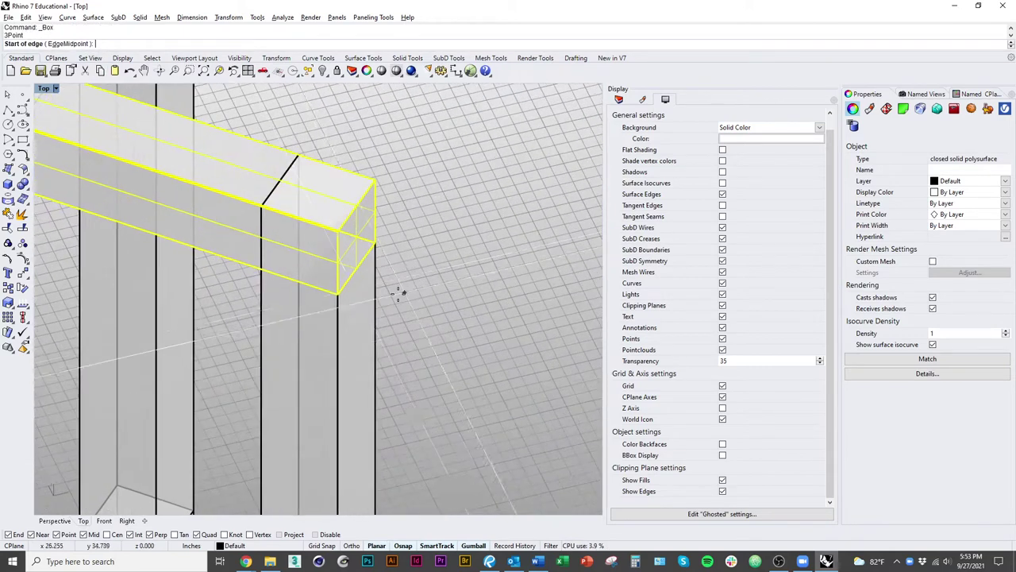
pyautogui.click(339, 294)
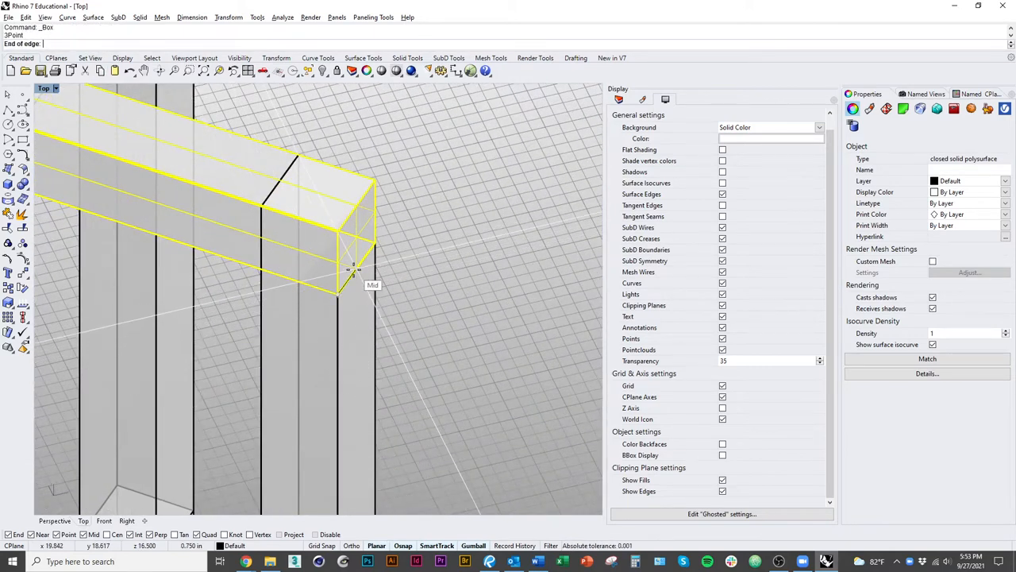
pyautogui.click(357, 273)
pyautogui.click(266, 270)
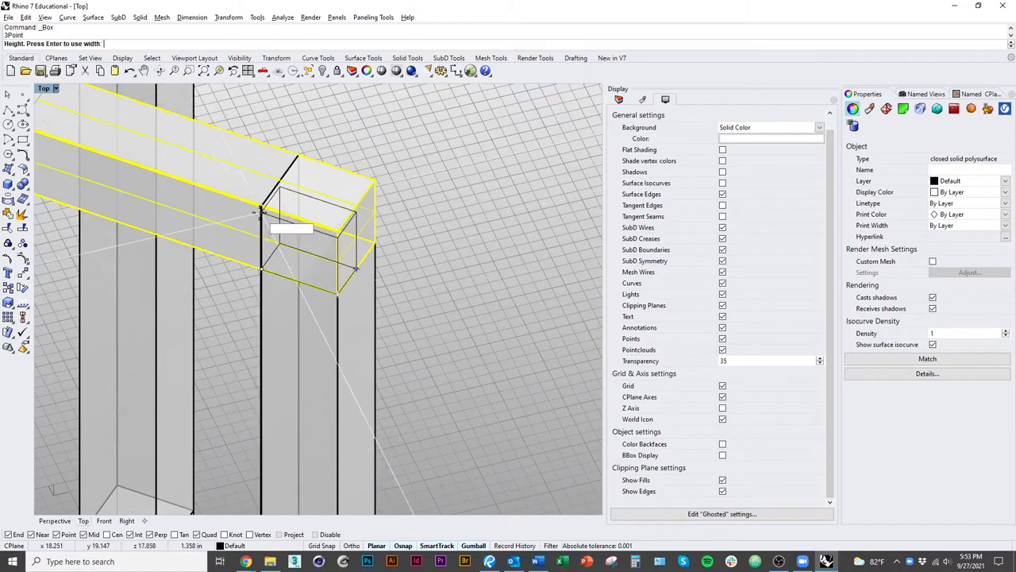
pyautogui.click(290, 222)
pyautogui.scroll(-2, 367, 322)
pyautogui.scroll(-1, 345, 325)
pyautogui.scroll(-1, 342, 337)
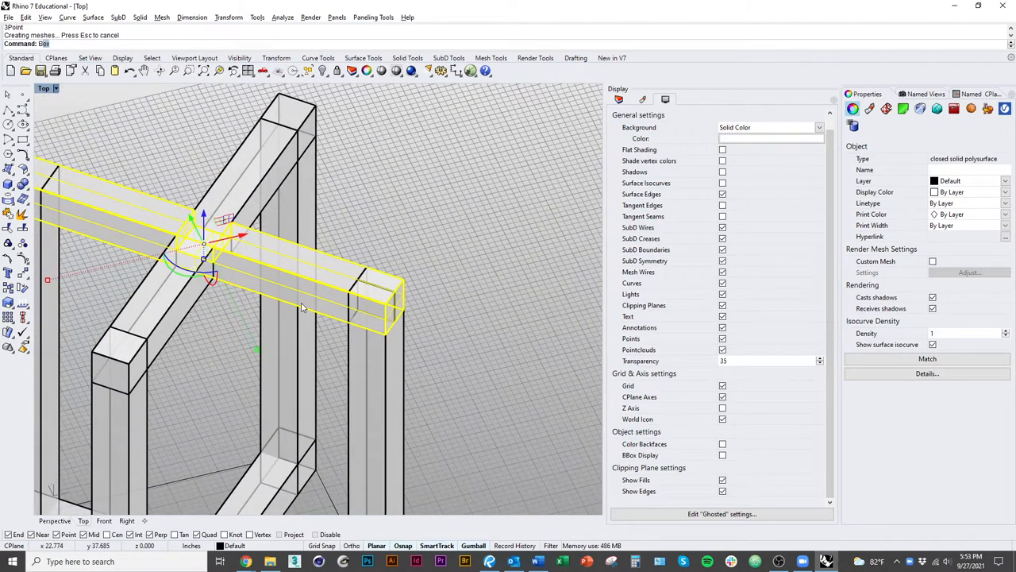
pyautogui.write('BooleanDifference')
# Subtract the box from the post via the selection menu and delete the leftover piece
pyautogui.press('Return')
pyautogui.click(379, 326)
pyautogui.click(429, 358)
pyautogui.press('Return')
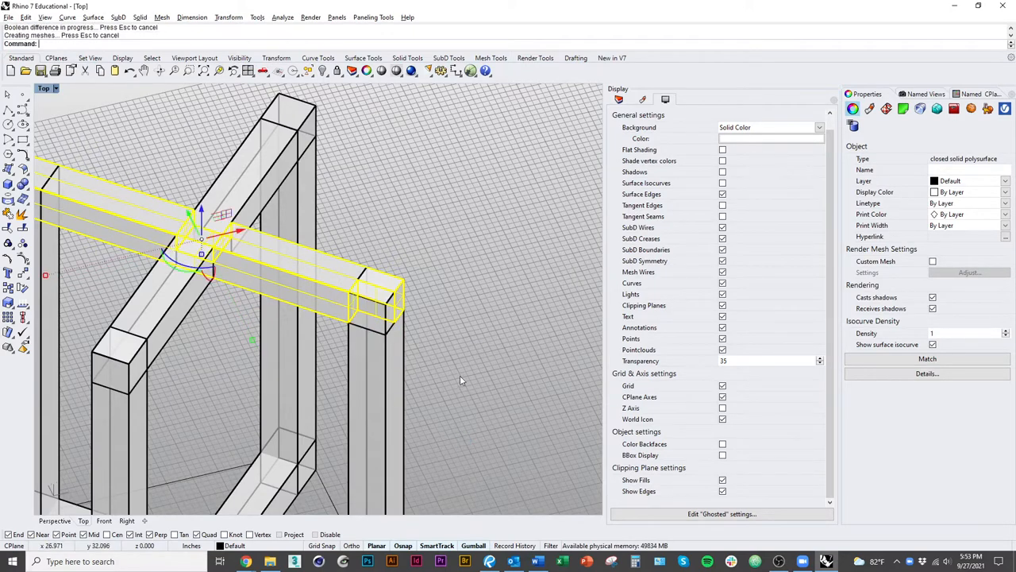
pyautogui.click(460, 374)
pyautogui.moveTo(413, 333); pyautogui.dragTo(383, 320, button='right')
pyautogui.click(420, 310)
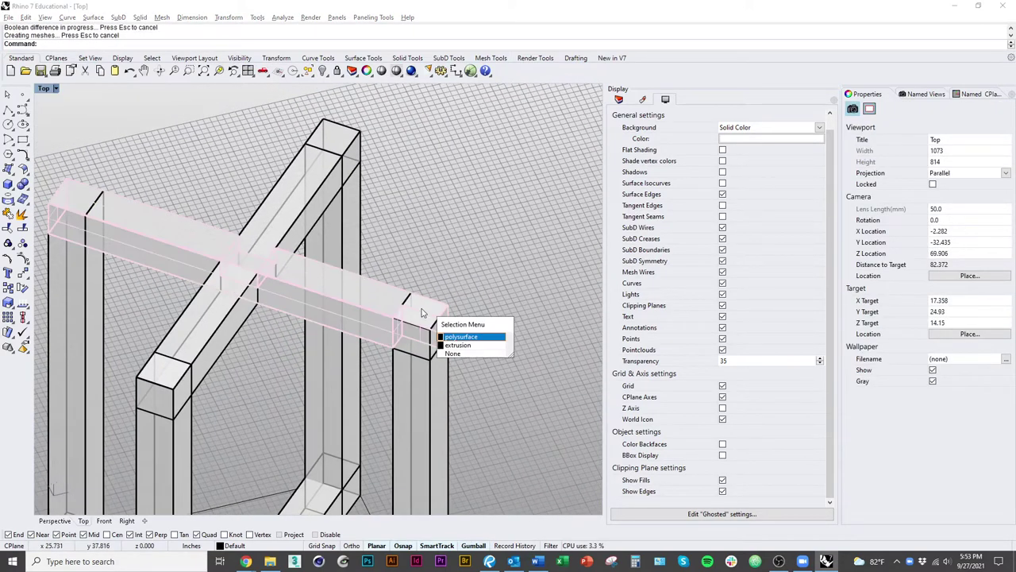
pyautogui.click(458, 344)
pyautogui.press('Delete')
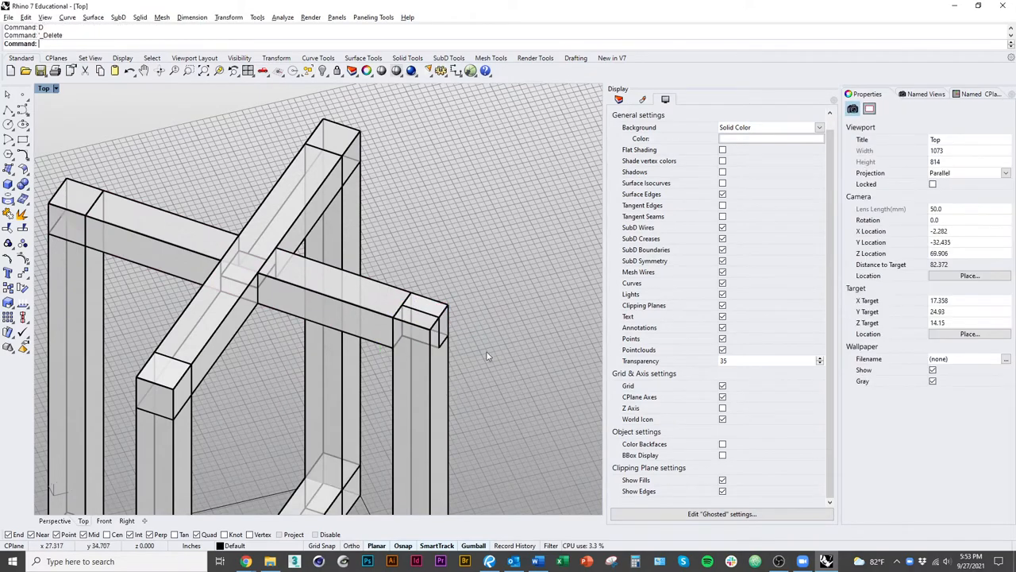
# Delete and restore the right post, then BooleanDifference the rail from it to notch its top
pyautogui.moveTo(485, 350); pyautogui.dragTo(476, 373, button='right')
pyautogui.scroll(3, 476, 373)
pyautogui.click(413, 397)
pyautogui.press('Delete')
pyautogui.hotkey('ctrl', 'z')
pyautogui.write('Box')
pyautogui.press('Return')
pyautogui.click(439, 370)
pyautogui.press('Return')
pyautogui.click(479, 361)
pyautogui.moveTo(479, 361)
pyautogui.mouseDown(button='right')
pyautogui.moveTo(432, 322)
pyautogui.moveTo(381, 324)
pyautogui.mouseUp(button='right')
# Draw a small 3-point cutting box on the left post top under the rail's other end
pyautogui.click(241, 234)
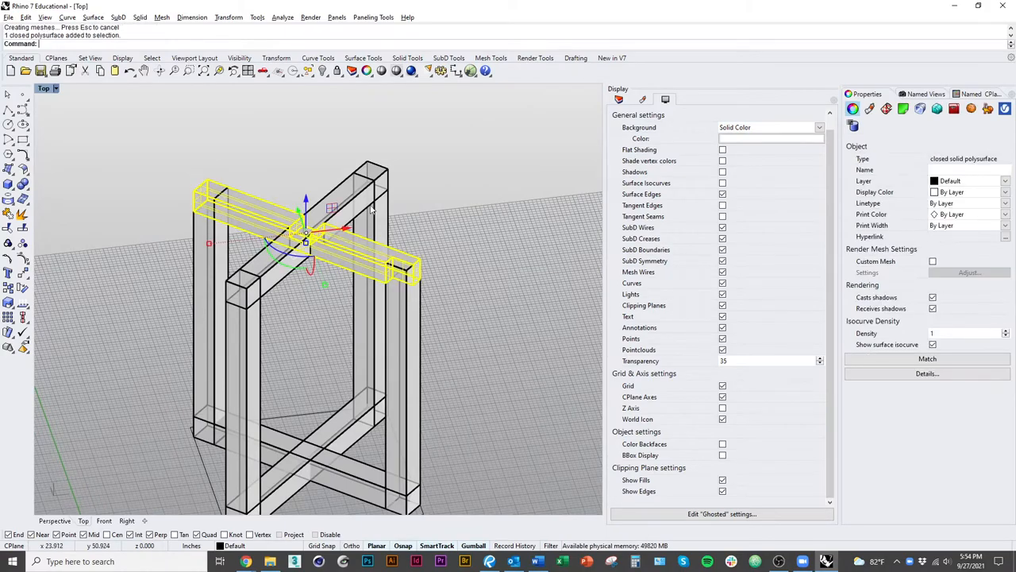
pyautogui.moveTo(363, 193)
pyautogui.mouseDown(button='right')
pyautogui.moveTo(368, 206)
pyautogui.moveTo(333, 230)
pyautogui.mouseUp(button='right')
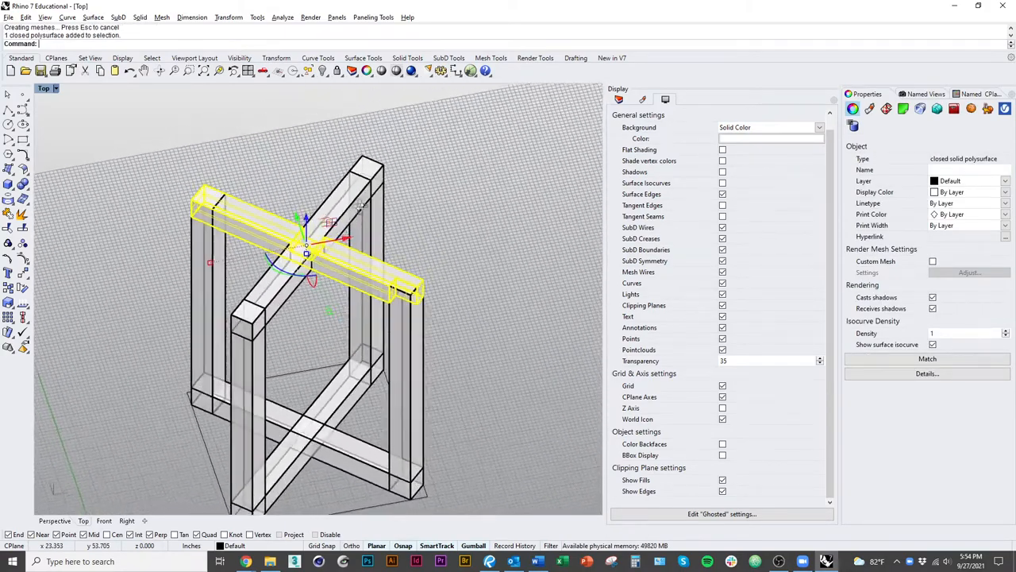
pyautogui.scroll(1, 273, 241)
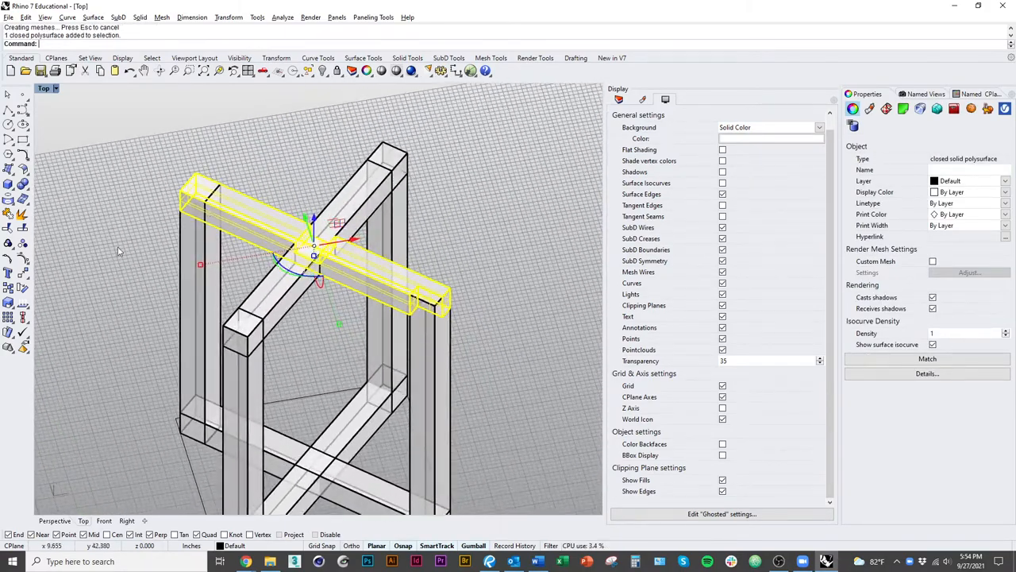
pyautogui.click(309, 162)
pyautogui.write('Box')
pyautogui.press('Return')
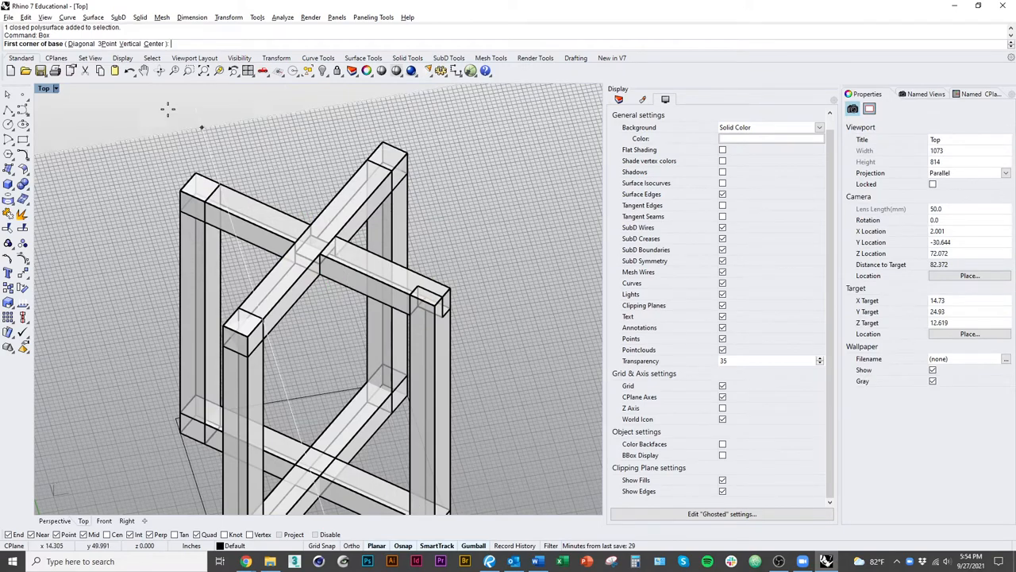
pyautogui.click(109, 44)
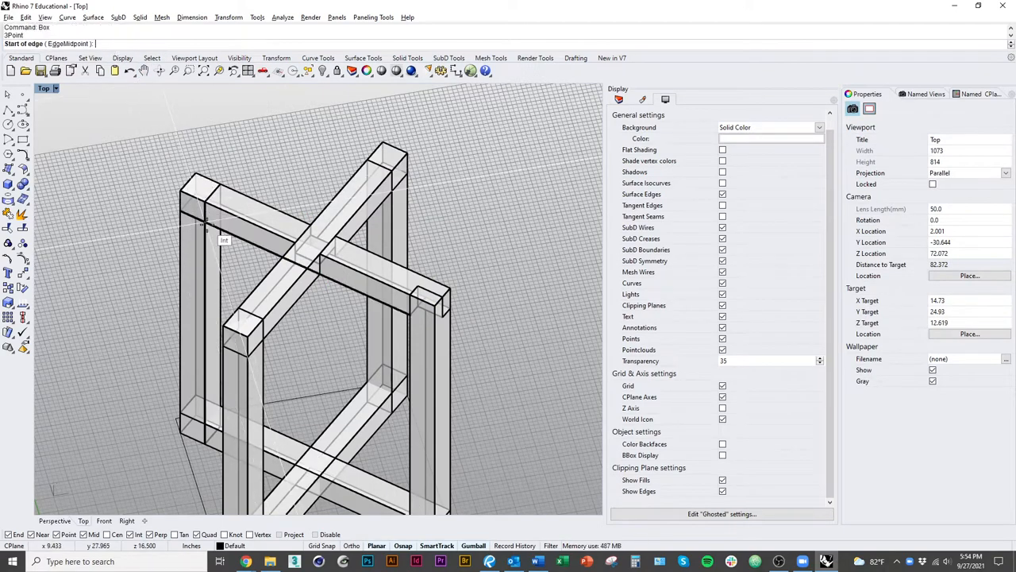
pyautogui.click(181, 215)
pyautogui.click(181, 214)
pyautogui.scroll(3, 181, 214)
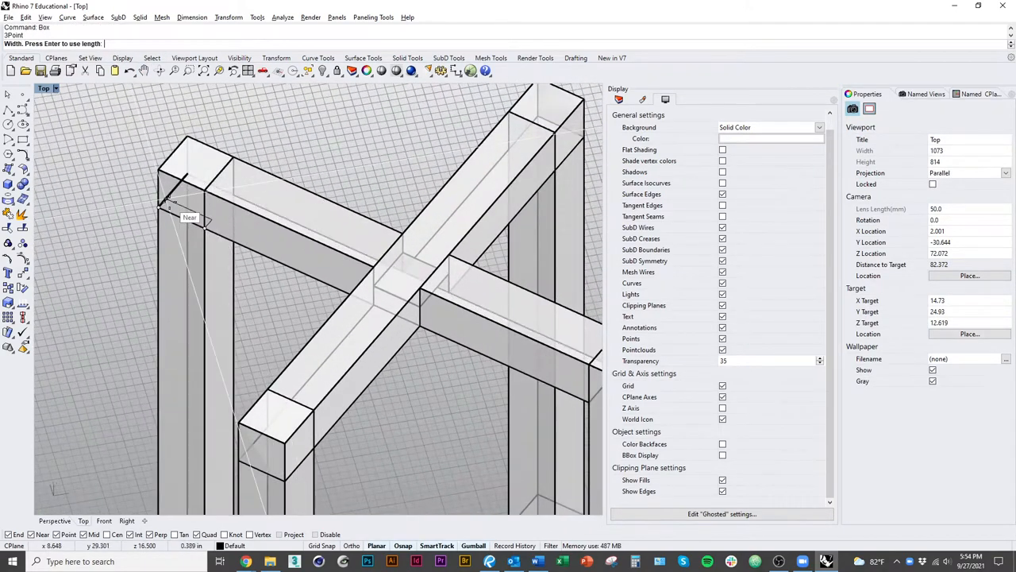
pyautogui.click(171, 166)
pyautogui.moveTo(317, 277); pyautogui.dragTo(262, 238, button='right')
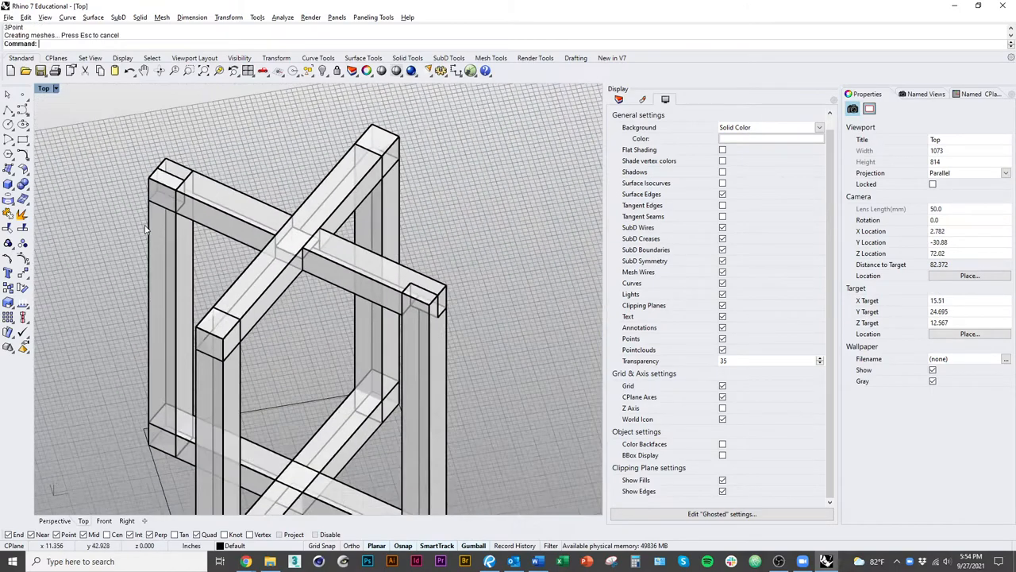
pyautogui.click(230, 231)
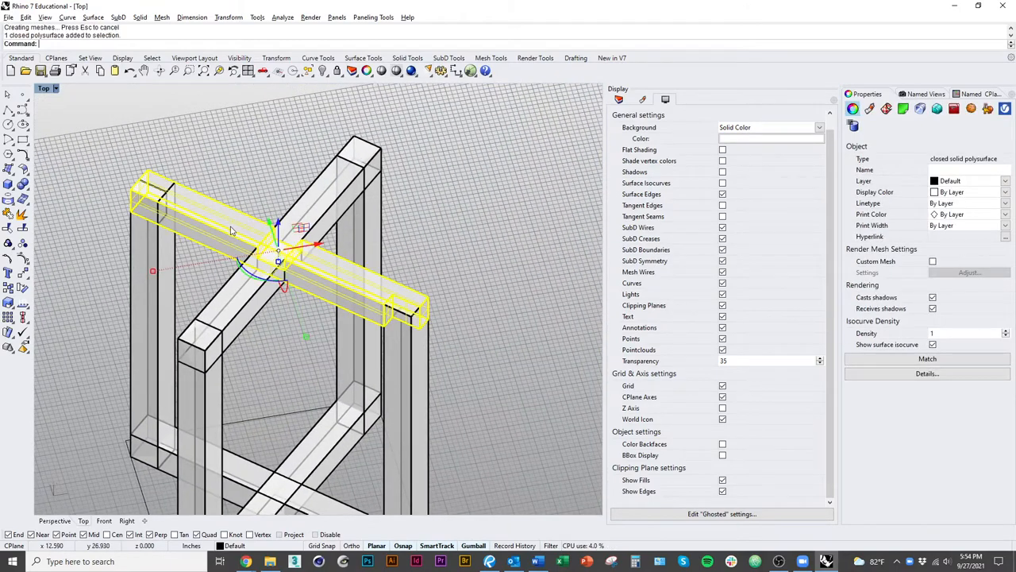
# Check the crossing rails and select the left post that needs notching
pyautogui.click(326, 208)
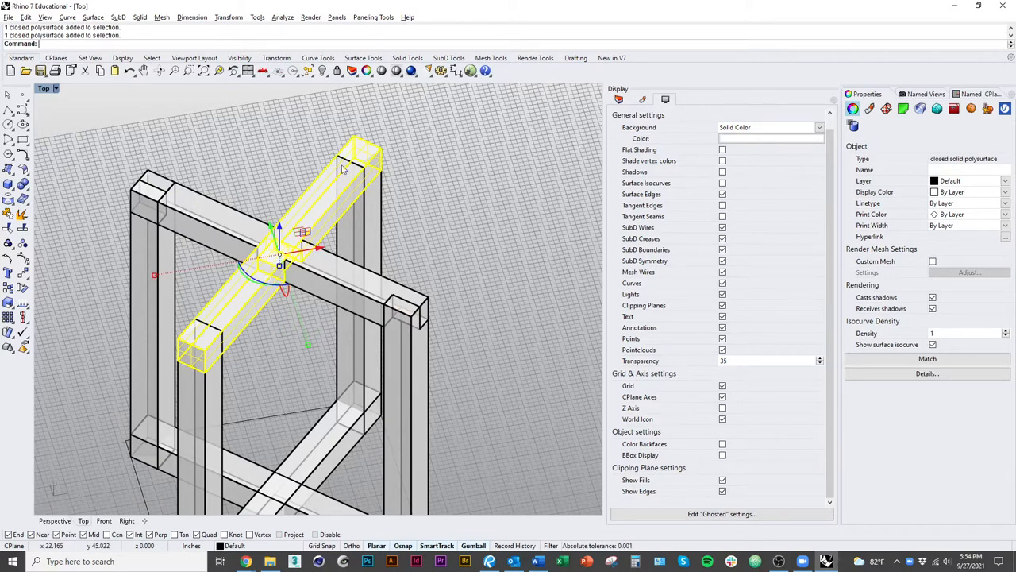
pyautogui.click(332, 279)
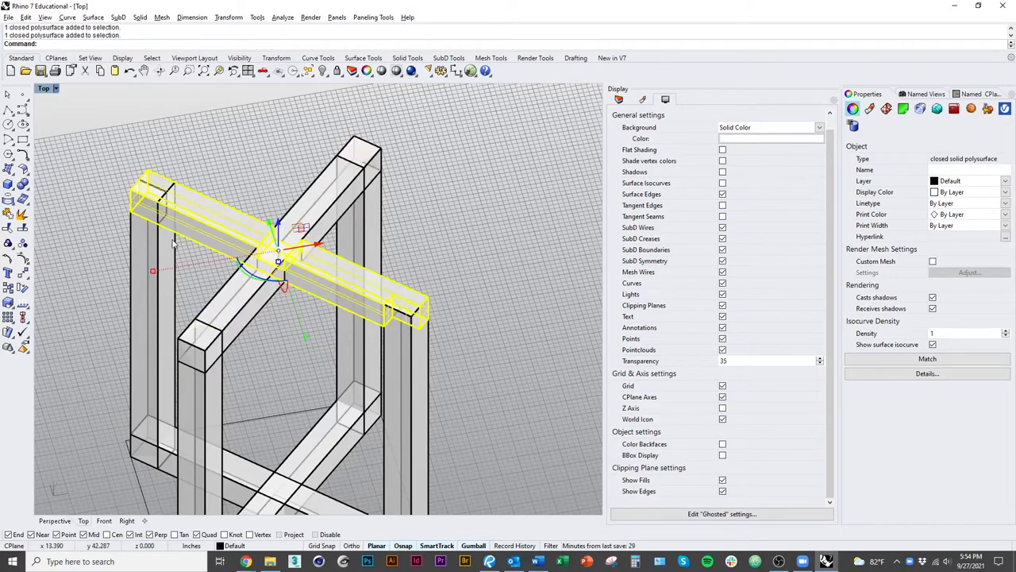
pyautogui.click(150, 226)
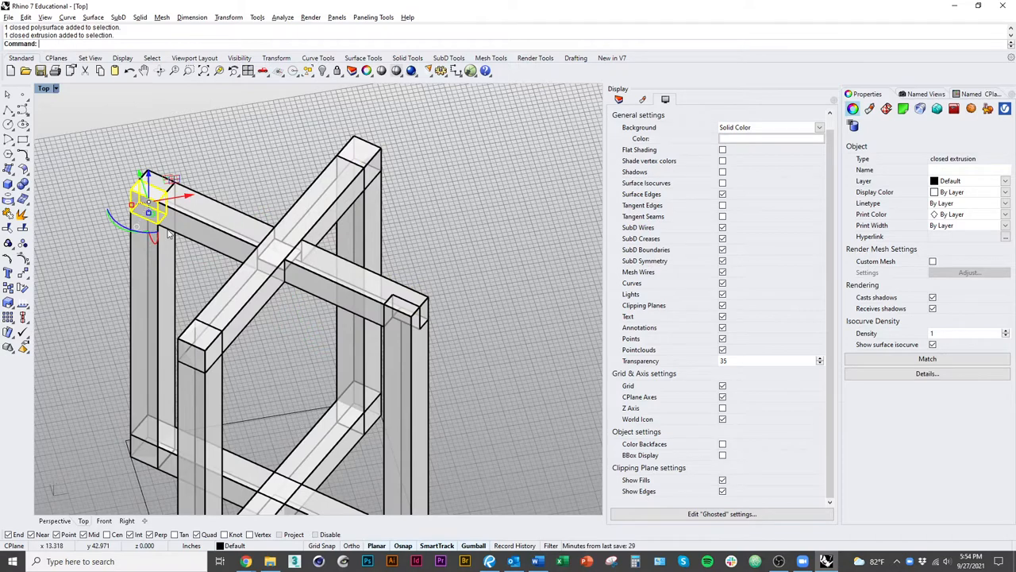
# Run BooleanDifference on the left post with the top rail as cutter, picking among overlapping candidates
pyautogui.press('Escape')
pyautogui.write('BooleanDifference')
pyautogui.press('Return')
pyautogui.click(177, 227)
pyautogui.click(183, 234)
pyautogui.press('Return')
pyautogui.press('Return')
pyautogui.click(162, 218)
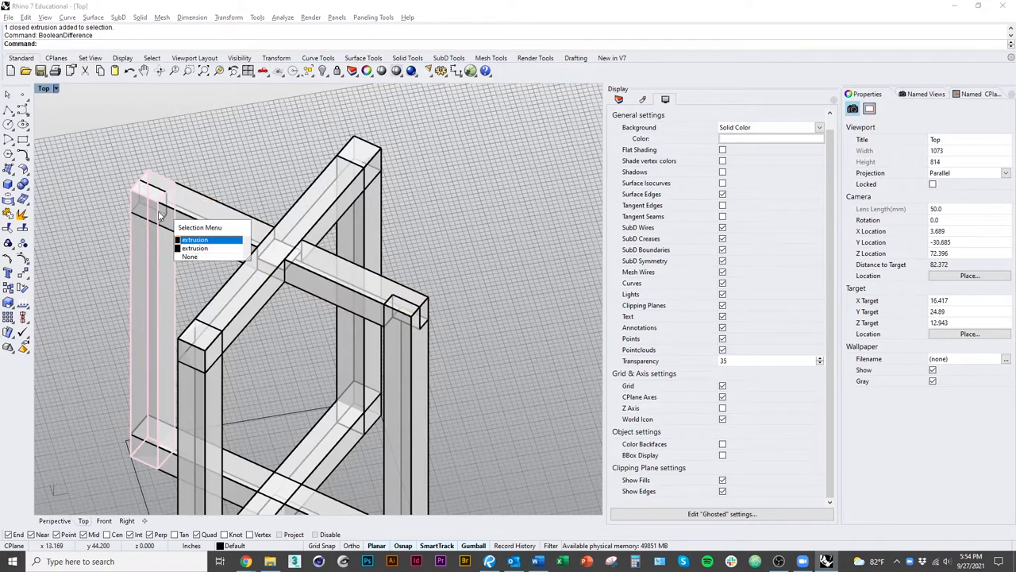
pyautogui.click(195, 253)
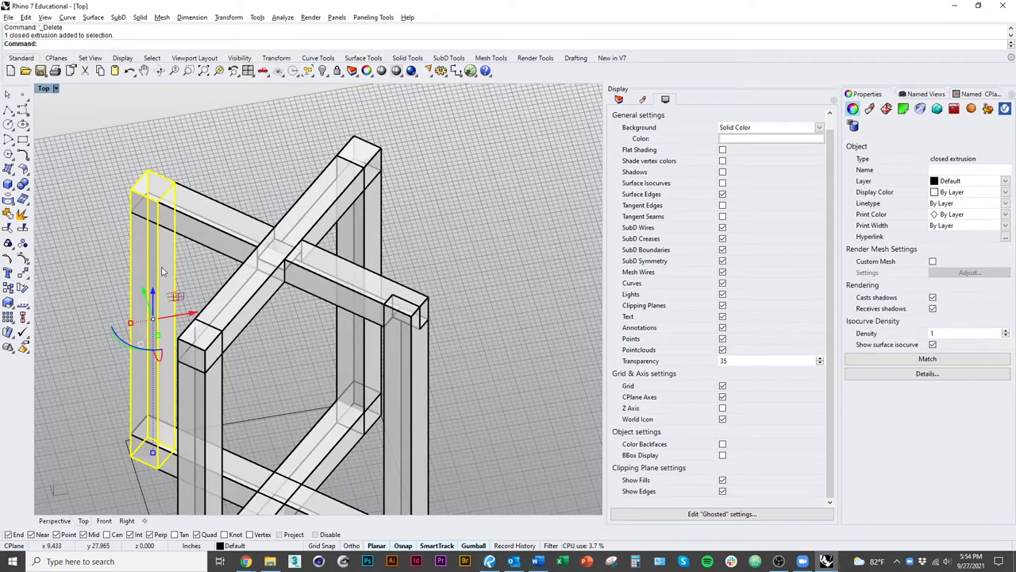
pyautogui.write('Boxoleandifference')
pyautogui.press('Return')
pyautogui.click(191, 242)
pyautogui.press('Return')
# Undo the accidental post deletion, subtract the post from the top rail, and delete the stray post copy
pyautogui.press('Delete')
pyautogui.hotkey('ctrl', 'z')
pyautogui.press('Escape')
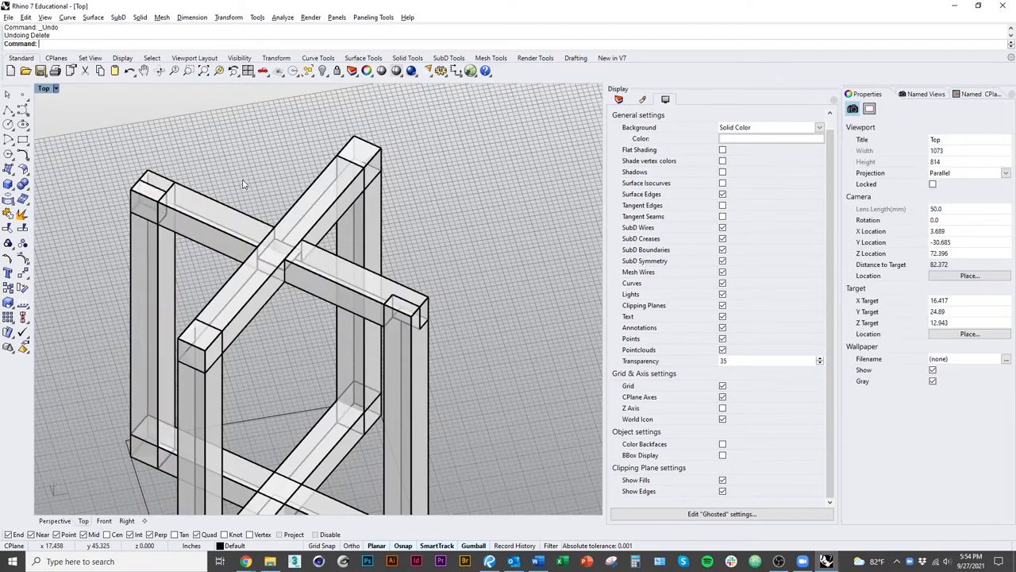
pyautogui.click(198, 235)
pyautogui.write('bo')
pyautogui.press('Return')
pyautogui.click(162, 219)
pyautogui.press('Return')
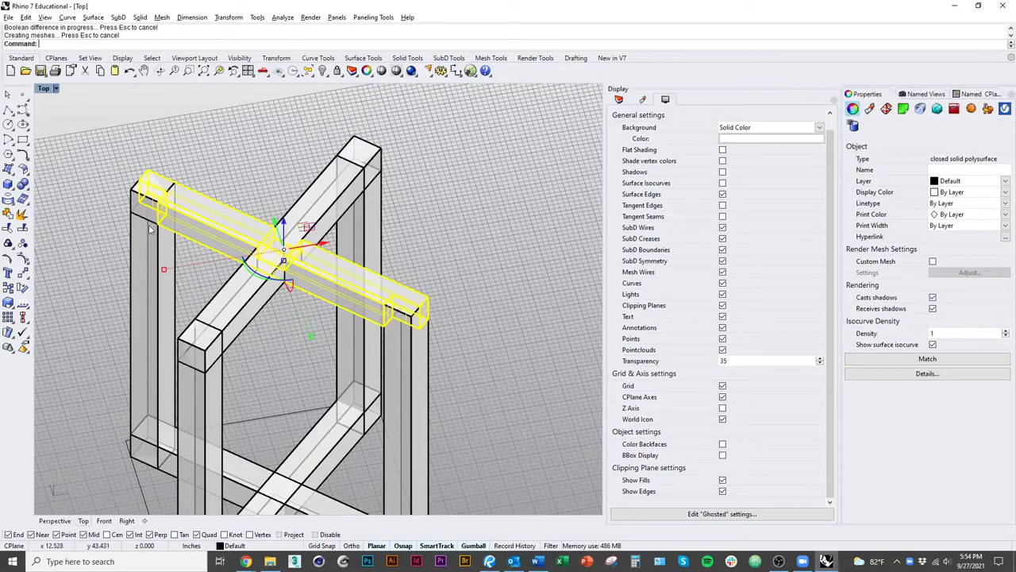
pyautogui.click(150, 226)
pyautogui.press('Delete')
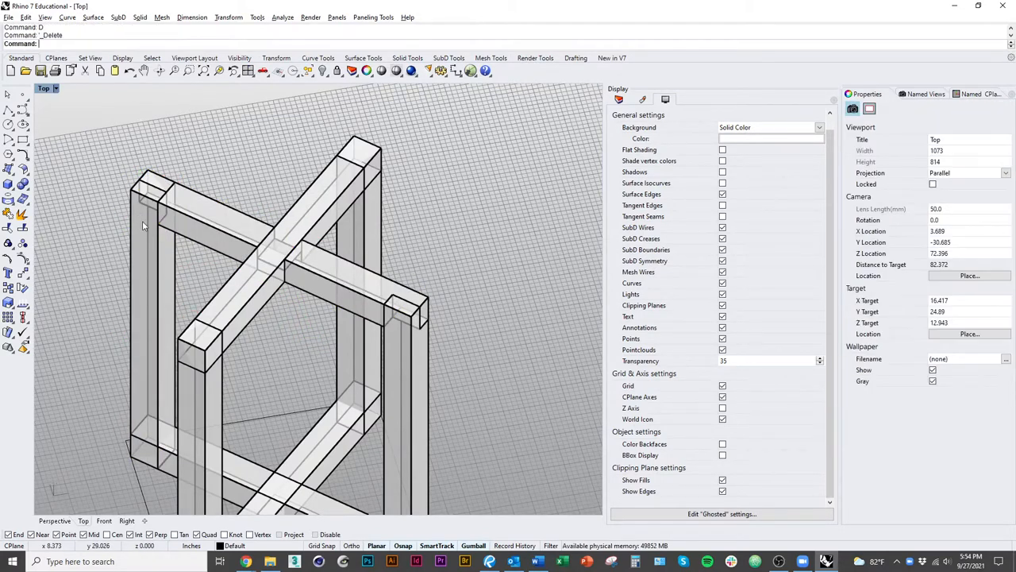
# Cut the notch into the left post with the top rail, then inspect the frame from another side
pyautogui.click(164, 252)
pyautogui.write('Bool')
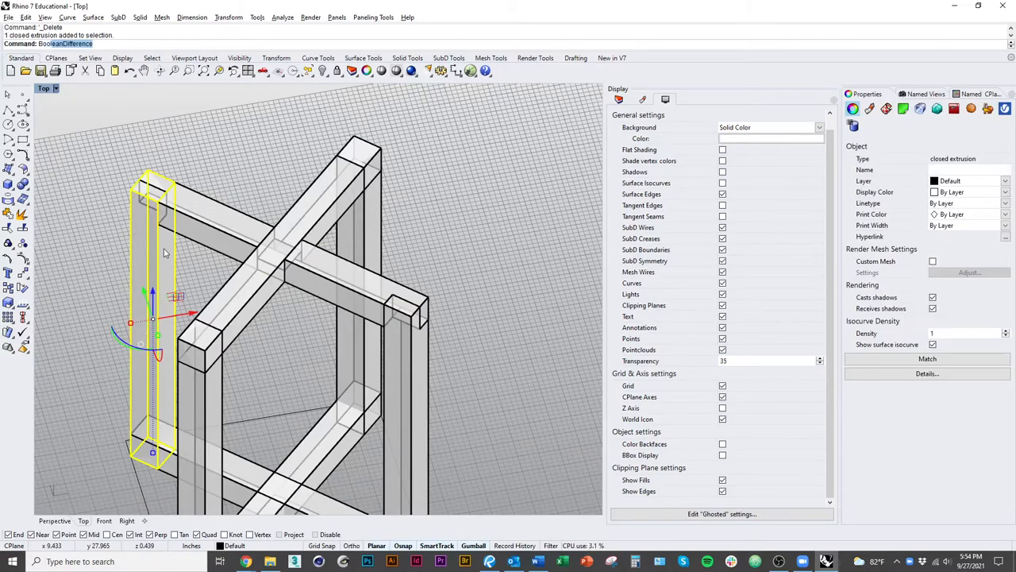
pyautogui.press('Return')
pyautogui.click(195, 242)
pyautogui.press('Return')
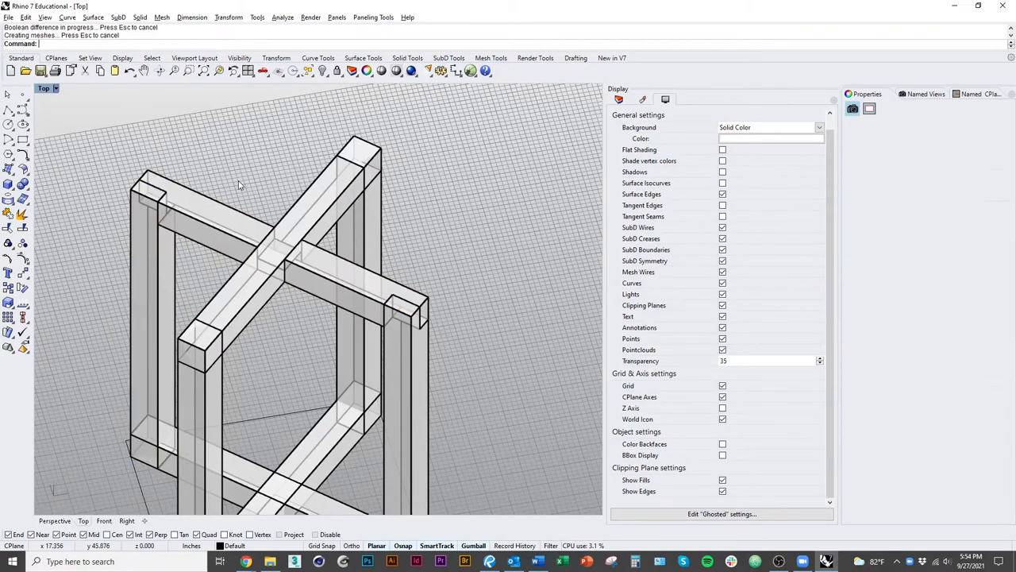
pyautogui.click(246, 221)
pyautogui.moveTo(312, 328)
pyautogui.mouseDown(button='right')
pyautogui.moveTo(295, 350)
pyautogui.moveTo(263, 359)
pyautogui.moveTo(292, 310)
pyautogui.mouseUp(button='right')
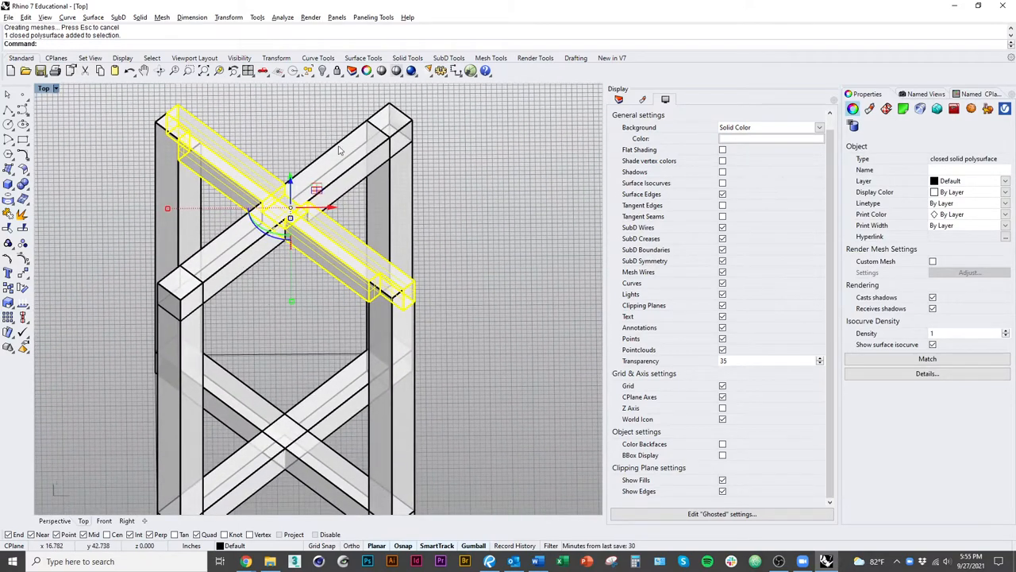
# Delete one diagonal rail and drag-rotate the remaining one toward the opposite diagonal
pyautogui.click(252, 257)
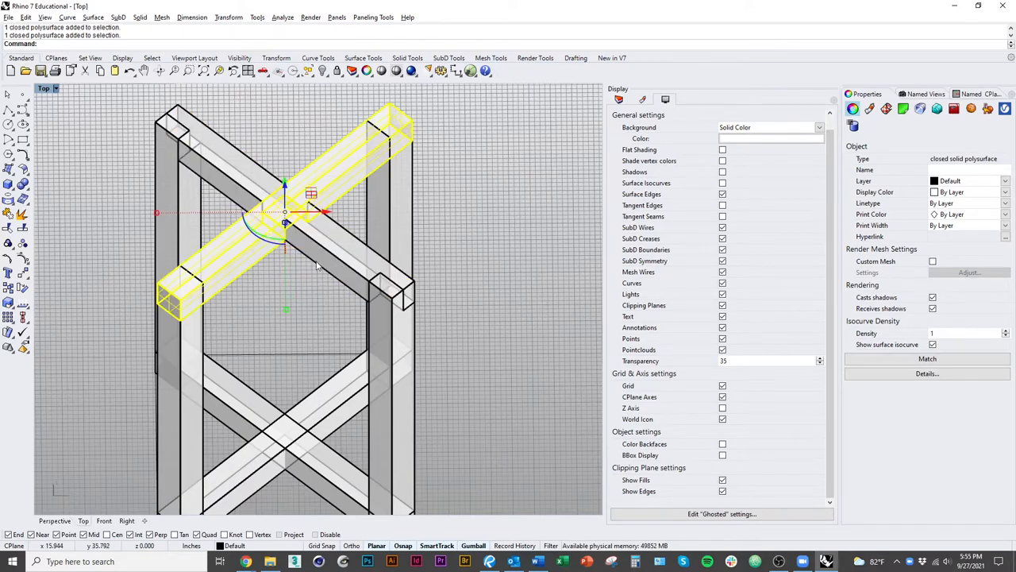
pyautogui.press('Delete')
pyautogui.click(286, 223)
pyautogui.moveTo(285, 238)
pyautogui.mouseDown(button='right')
pyautogui.moveTo(264, 302)
pyautogui.moveTo(292, 327)
pyautogui.mouseUp(button='right')
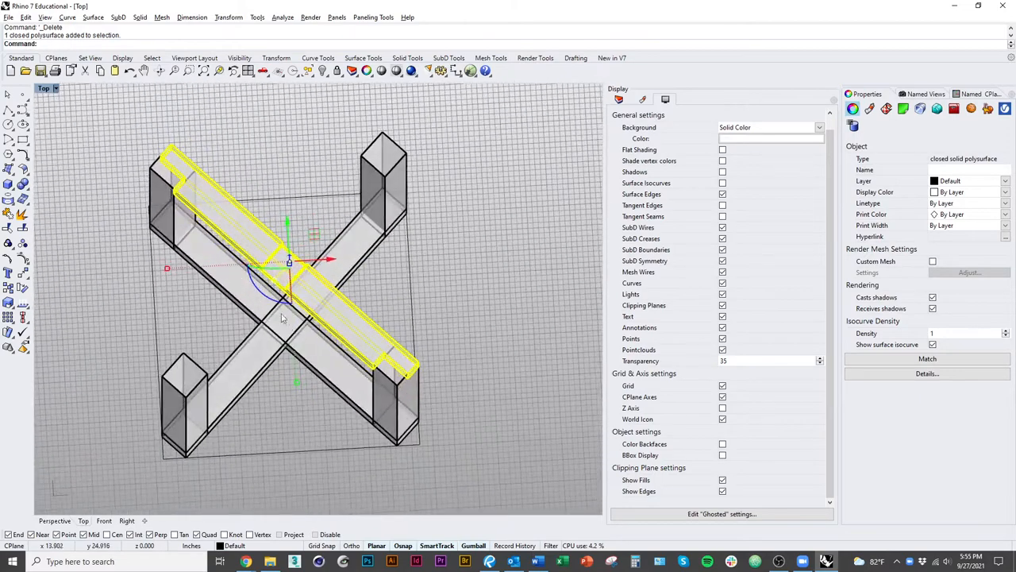
pyautogui.moveTo(273, 311); pyautogui.dragTo(345, 300)
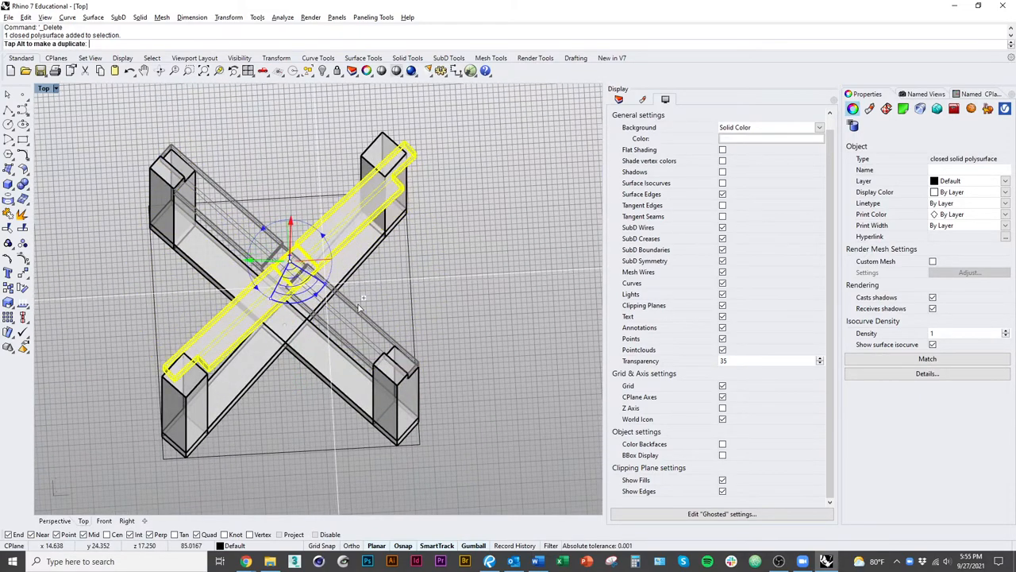
pyautogui.moveTo(361, 303); pyautogui.dragTo(373, 306)
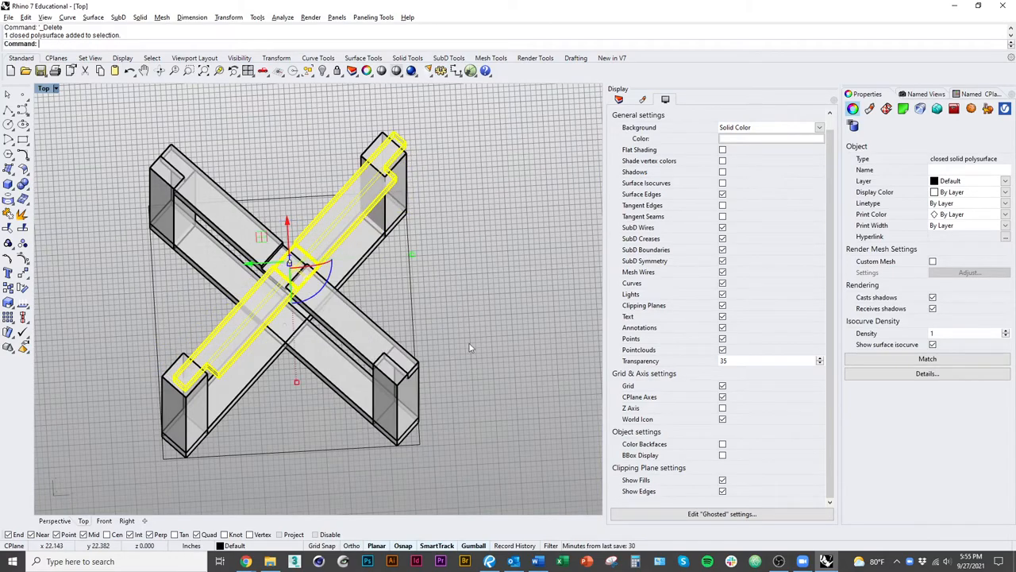
pyautogui.click(377, 310)
pyautogui.moveTo(377, 313)
pyautogui.mouseDown(button='right')
pyautogui.moveTo(357, 427)
pyautogui.moveTo(312, 210)
pyautogui.moveTo(438, 264)
pyautogui.moveTo(336, 262)
pyautogui.moveTo(163, 284)
pyautogui.moveTo(302, 262)
pyautogui.mouseUp(button='right')
# Delete the stray diagonal and Rotate a copy of the top rail 90° about the crossing point
pyautogui.click(286, 238)
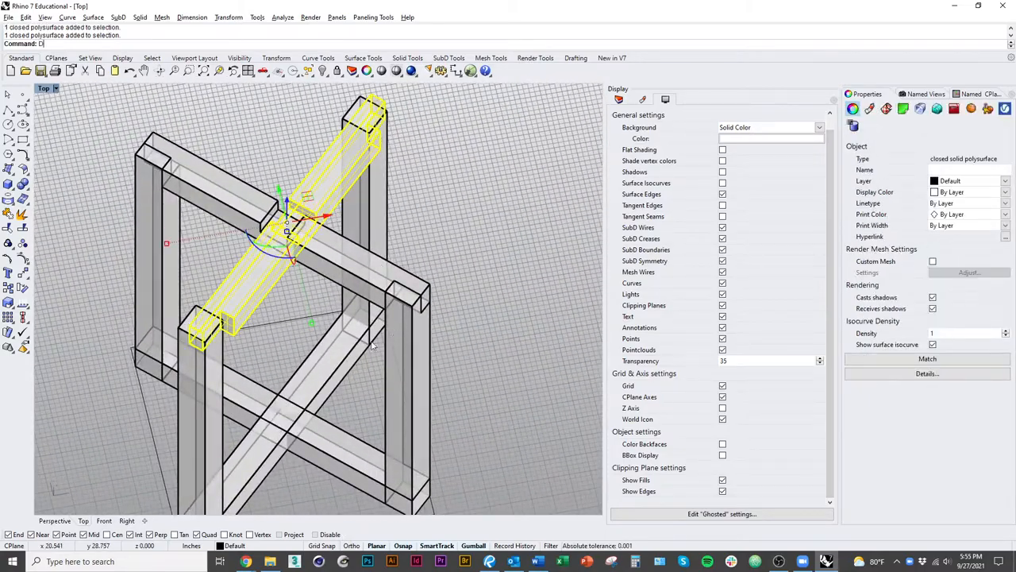
pyautogui.press('Delete')
pyautogui.moveTo(335, 337); pyautogui.dragTo(317, 338, button='right')
pyautogui.click(296, 176)
pyautogui.write('Rotate')
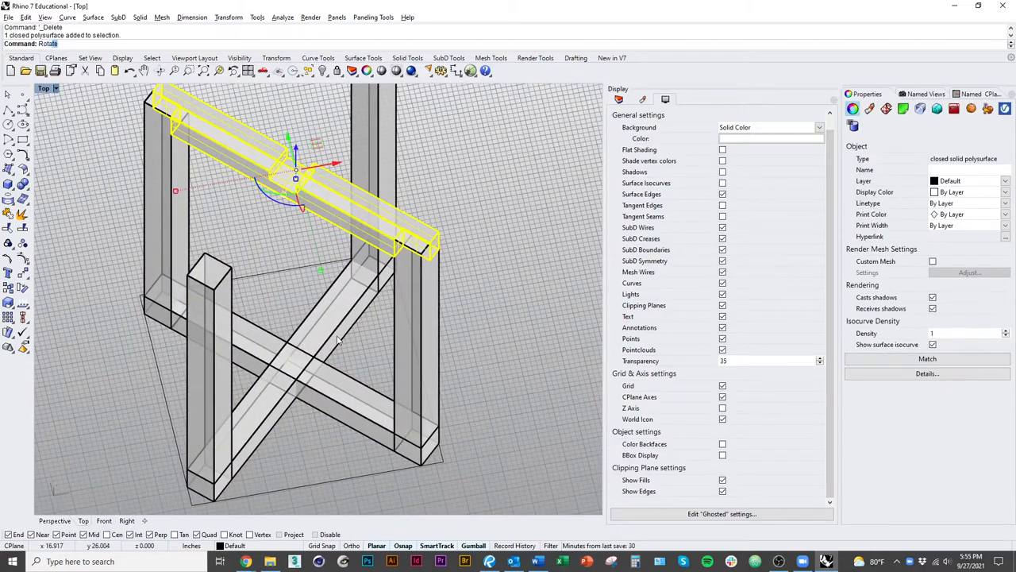
pyautogui.press('Return')
pyautogui.moveTo(318, 277); pyautogui.dragTo(275, 314, button='right')
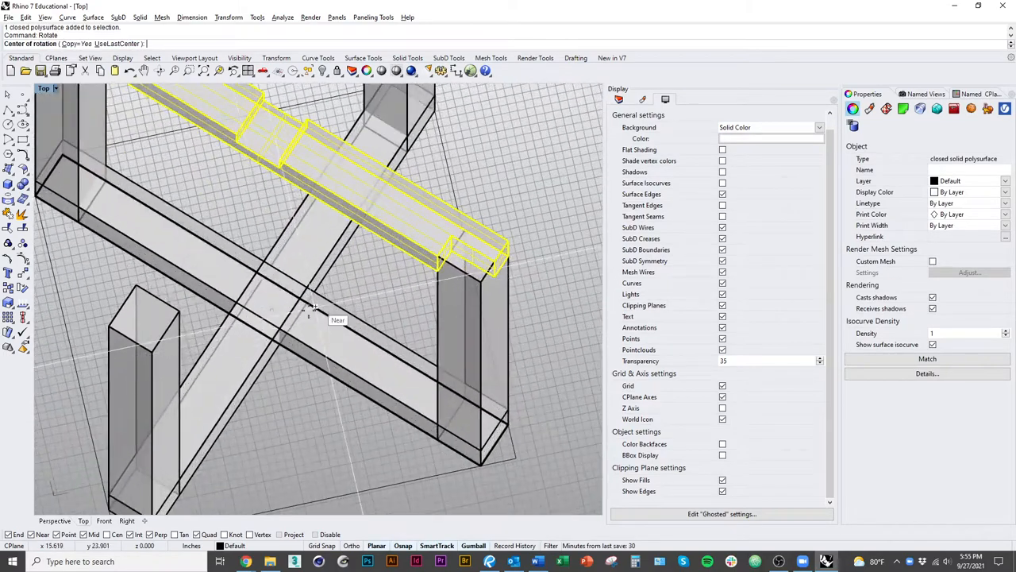
pyautogui.click(275, 314)
pyautogui.click(412, 238)
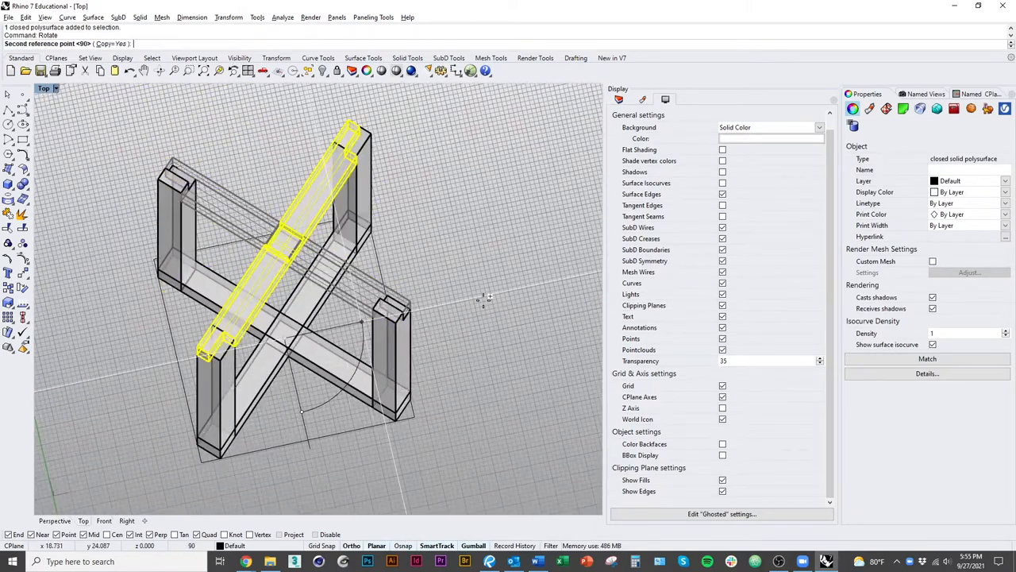
pyautogui.click(495, 384)
# Reselect the new diagonal rail and recenter the frame in the view
pyautogui.moveTo(476, 365); pyautogui.dragTo(445, 349, button='right')
pyautogui.scroll(6, 310, 270)
pyautogui.click(314, 246)
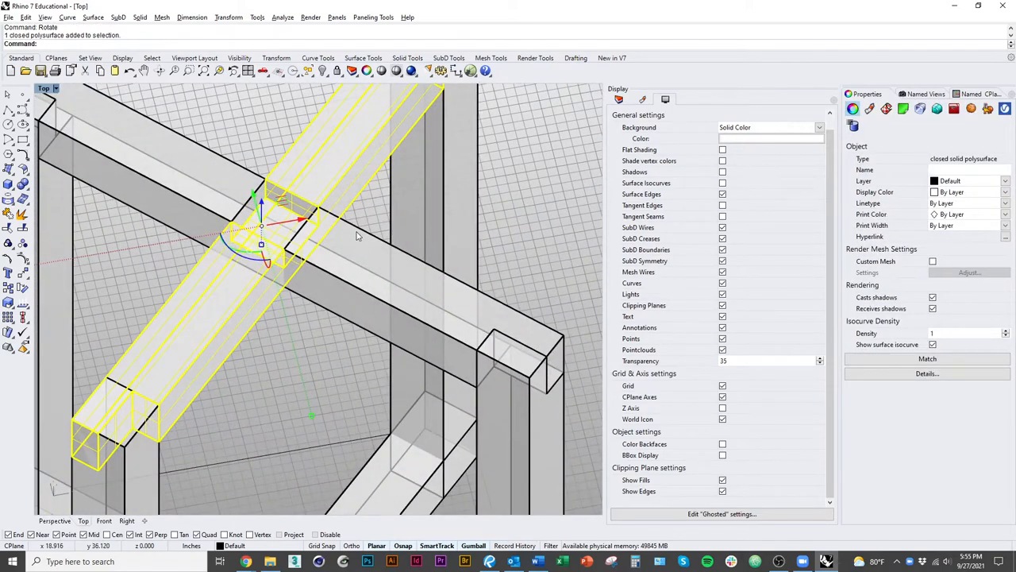
pyautogui.scroll(-5, 357, 234)
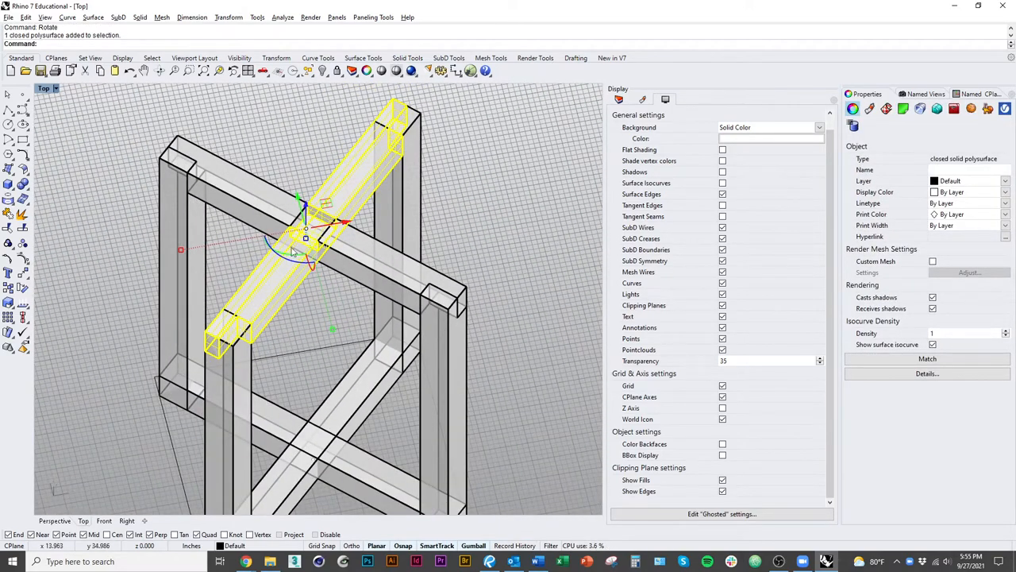
pyautogui.keyDown('shift'); pyautogui.moveTo(378, 313); pyautogui.dragTo(349, 358, button='right'); pyautogui.keyUp('shift')
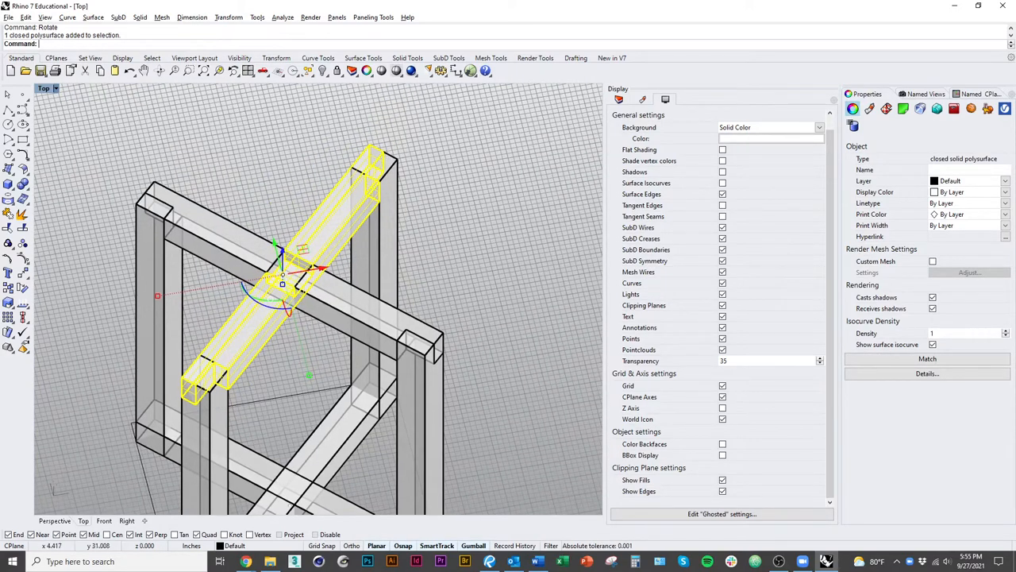
pyautogui.scroll(3, 238, 366)
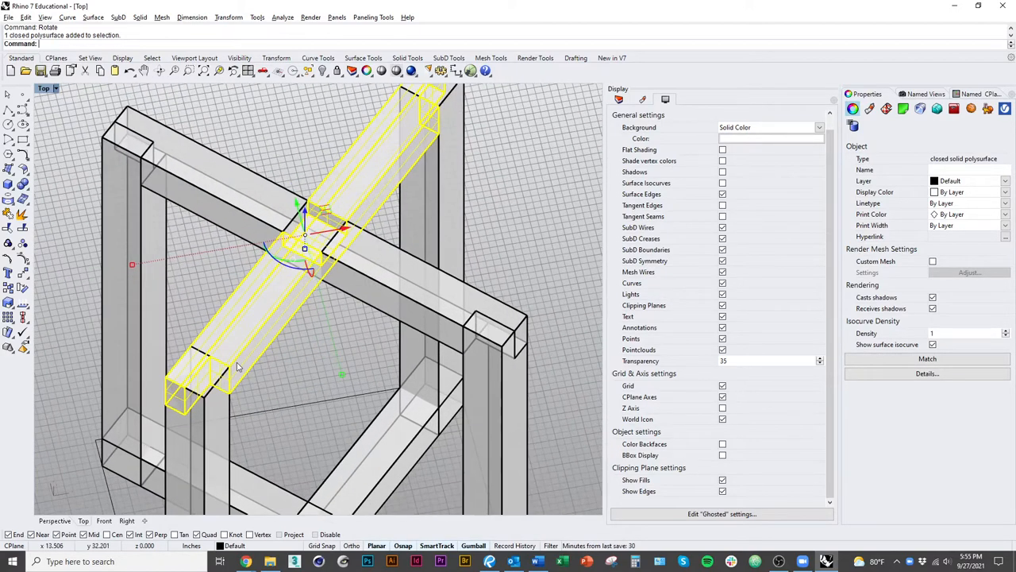
pyautogui.write('Rotate23D')
# Start Rotate3D and snap its axis to the midpoints of both ends of the diagonal rail
pyautogui.press('Return')
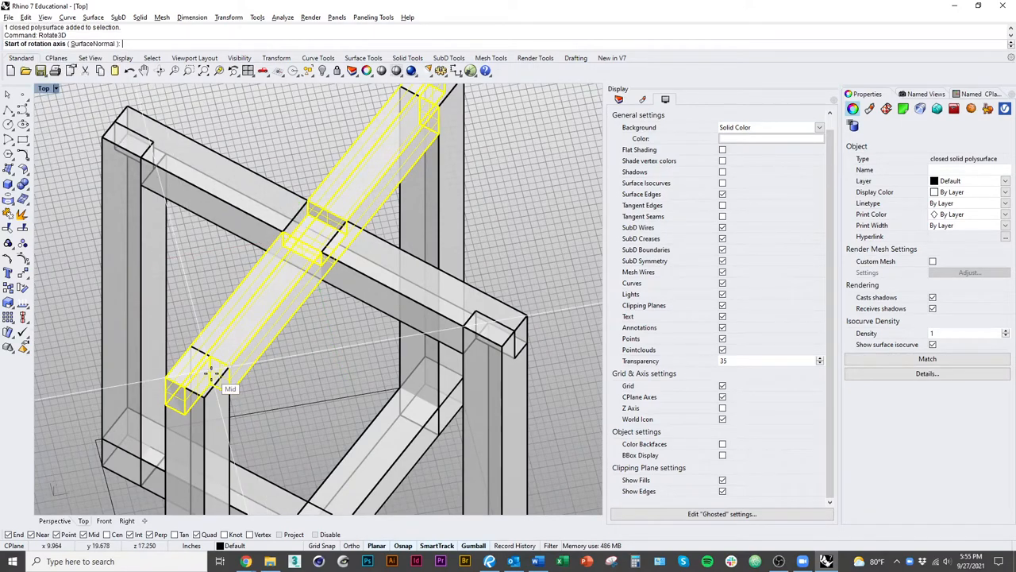
pyautogui.moveTo(214, 373); pyautogui.dragTo(262, 334, button='right')
pyautogui.scroll(3, 238, 262)
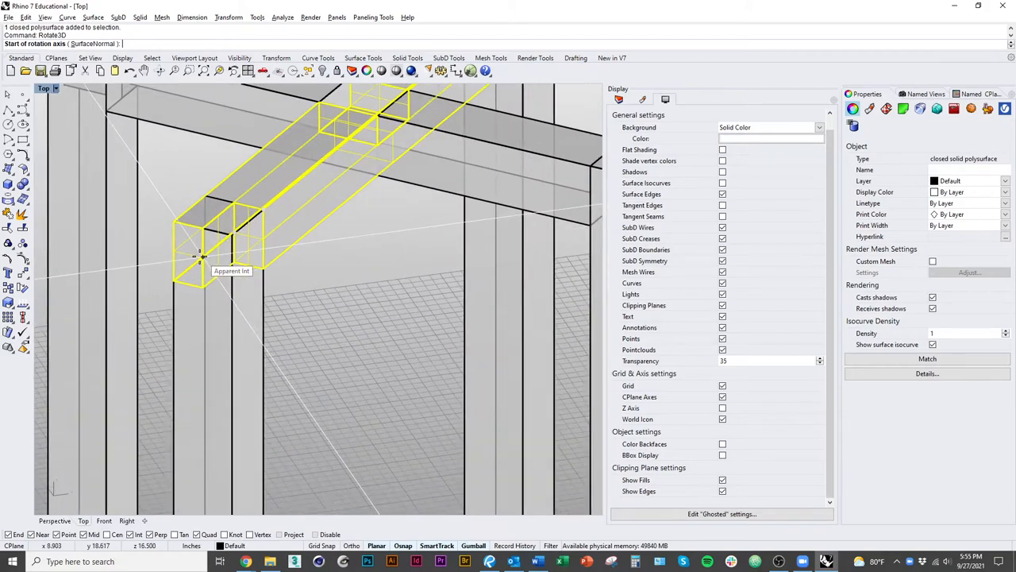
pyautogui.moveTo(203, 255); pyautogui.dragTo(158, 246, button='right')
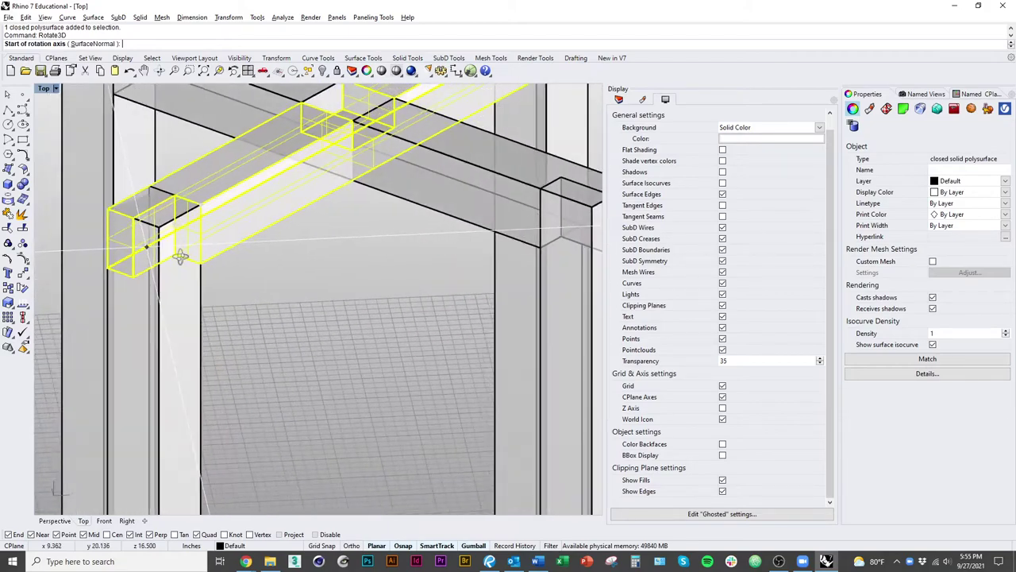
pyautogui.click(135, 246)
pyautogui.scroll(-4, 238, 262)
pyautogui.moveTo(317, 278)
pyautogui.mouseDown(button='right')
pyautogui.moveTo(361, 324)
pyautogui.moveTo(223, 333)
pyautogui.mouseUp(button='right')
pyautogui.scroll(5, 341, 238)
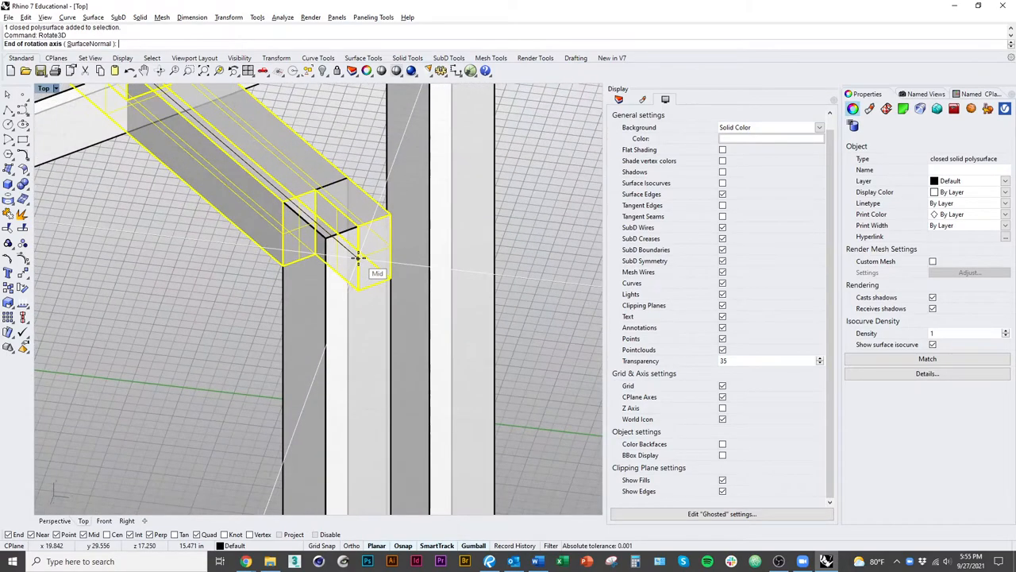
pyautogui.click(358, 258)
pyautogui.scroll(-6, 358, 258)
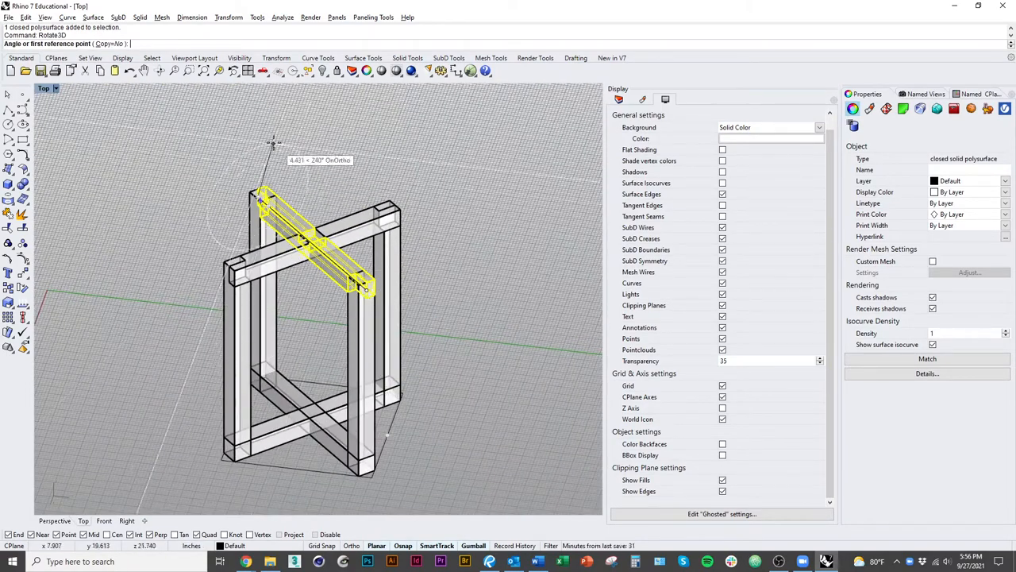
# Turn the rail 180° about that axis and inspect the resulting joint
pyautogui.click(256, 126)
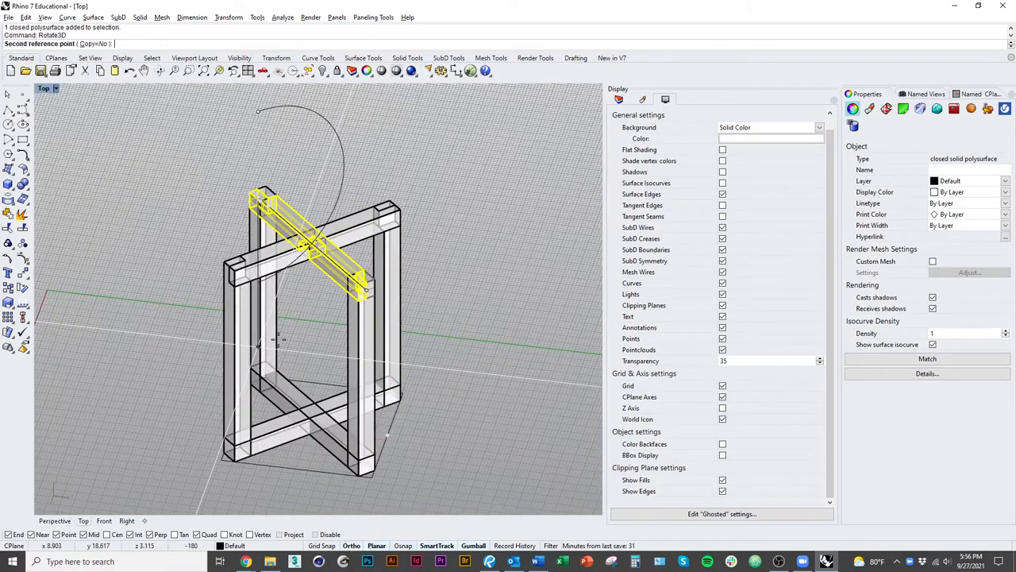
pyautogui.click(256, 208)
pyautogui.click(325, 327)
pyautogui.moveTo(325, 327); pyautogui.dragTo(445, 318, button='right')
pyautogui.scroll(6, 350, 311)
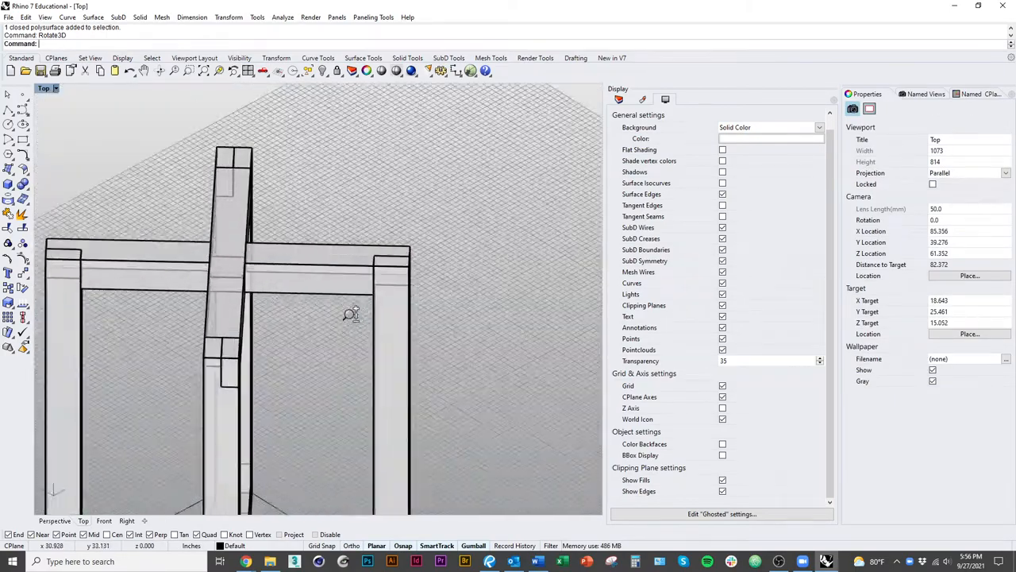
pyautogui.scroll(4, 302, 317)
pyautogui.click(206, 183)
pyautogui.scroll(-5, 238, 278)
pyautogui.moveTo(238, 278)
pyautogui.mouseDown(button='right')
pyautogui.moveTo(270, 410)
pyautogui.moveTo(262, 381)
pyautogui.moveTo(333, 380)
pyautogui.mouseUp(button='right')
# Subtract the vertical post from the diagonal rail with BooleanDifference
pyautogui.click(334, 379)
pyautogui.click(298, 357)
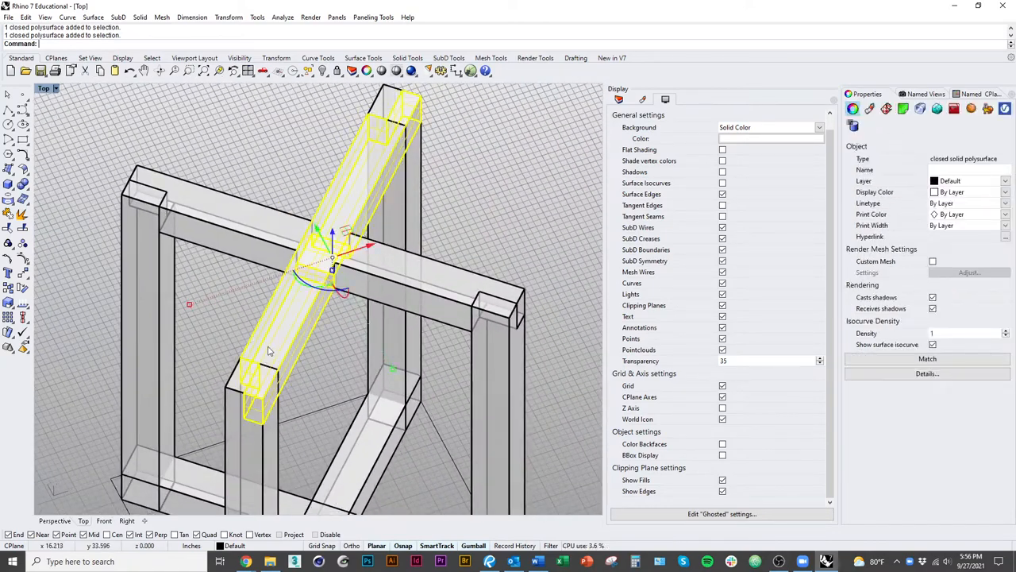
pyautogui.keyDown('shift'); pyautogui.click(246, 407); pyautogui.keyUp('shift')
pyautogui.moveTo(245, 428); pyautogui.dragTo(285, 349, button='right')
pyautogui.click(284, 349)
pyautogui.click(270, 324)
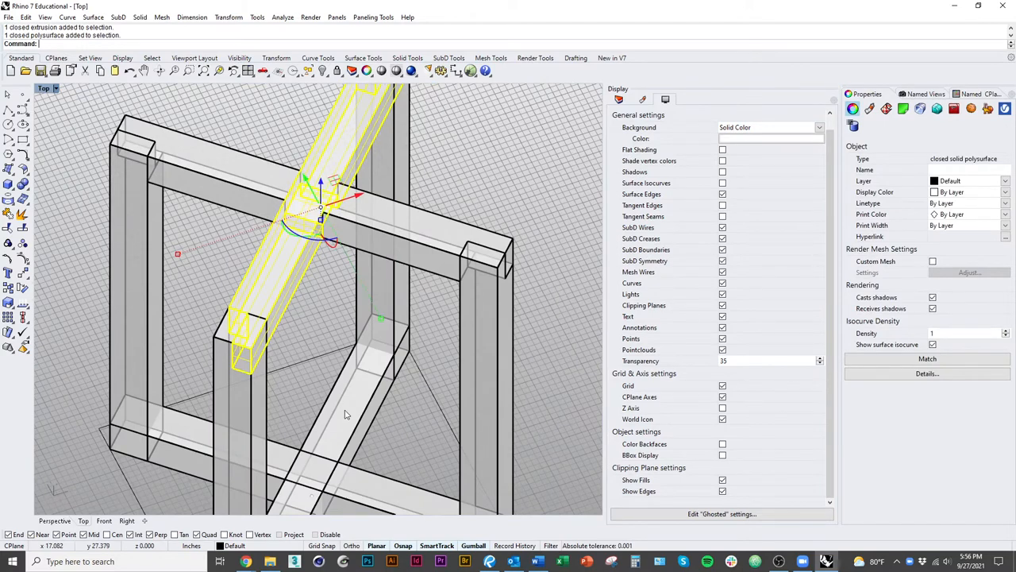
pyautogui.write('BooleanDifference')
pyautogui.press('Return')
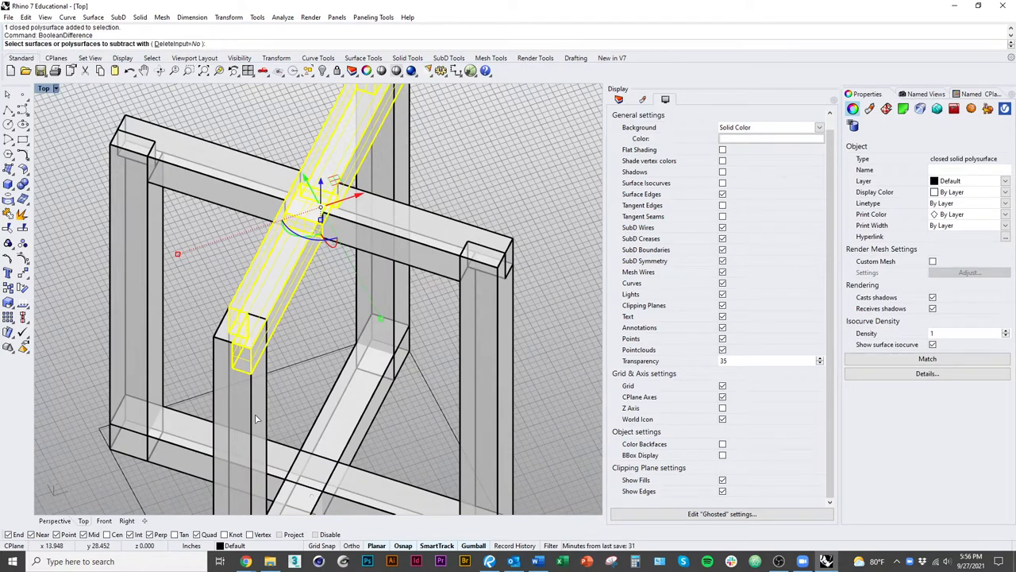
pyautogui.click(255, 414)
pyautogui.press('Return')
# Notch the next post with the diagonal rail as cutter, then switch the viewport to Shaded display
pyautogui.moveTo(378, 253); pyautogui.dragTo(462, 364, button='right')
pyautogui.press('Return')
pyautogui.click(361, 286)
pyautogui.press('Return')
pyautogui.click(278, 357)
pyautogui.press('Return')
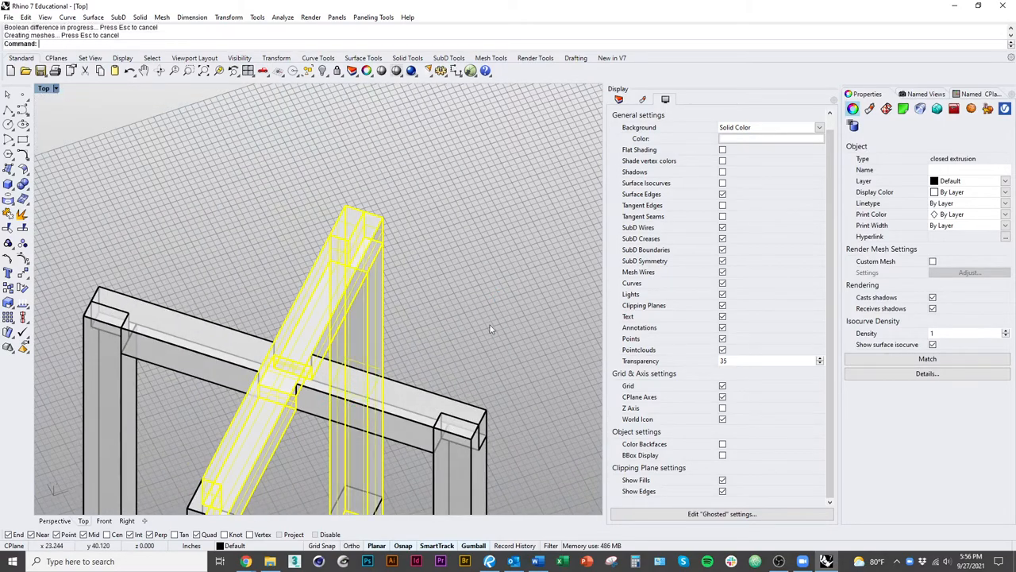
pyautogui.scroll(-3, 463, 364)
pyautogui.hotkey('ctrl', 'alt', 's')
pyautogui.moveTo(357, 334); pyautogui.dragTo(254, 371, button='right')
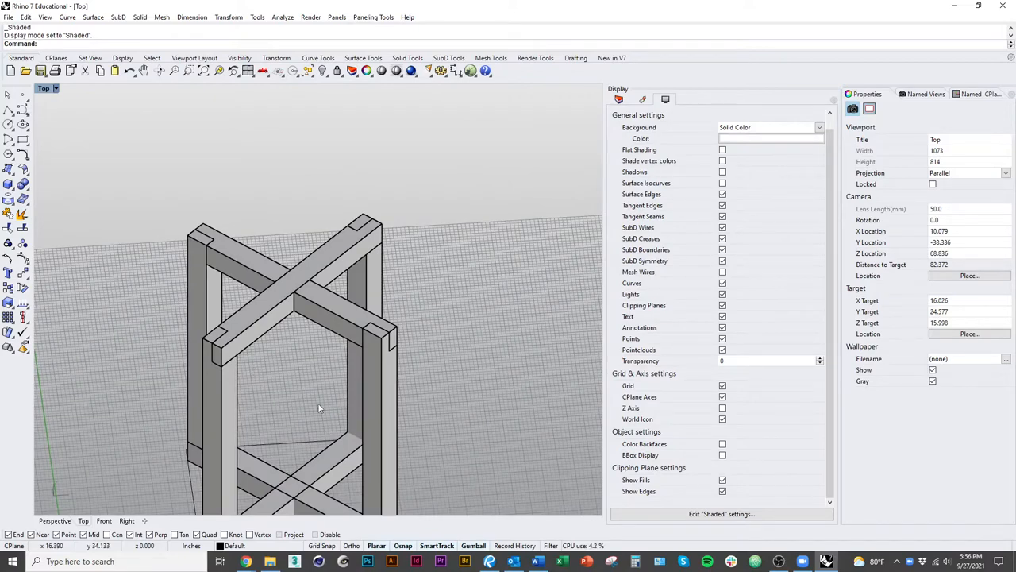
# Delete the bottom cross rails and Copy the two top diagonals lower down the posts
pyautogui.moveTo(319, 423); pyautogui.dragTo(282, 358, button='right')
pyautogui.click(272, 374)
pyautogui.press('Delete')
pyautogui.click(254, 191)
pyautogui.keyDown('shift'); pyautogui.click(332, 251); pyautogui.keyUp('shift')
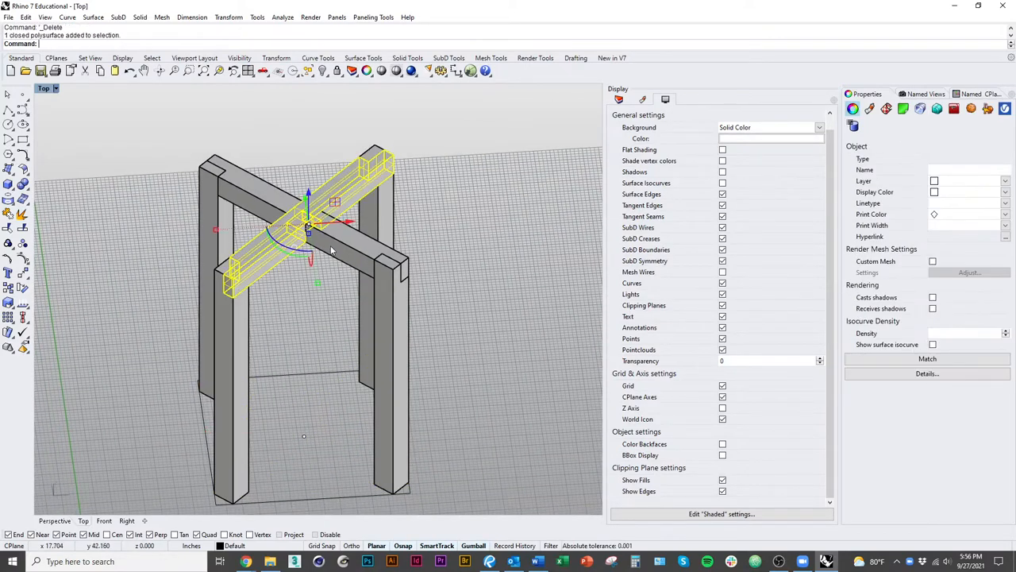
pyautogui.write('copy')
pyautogui.press('Return')
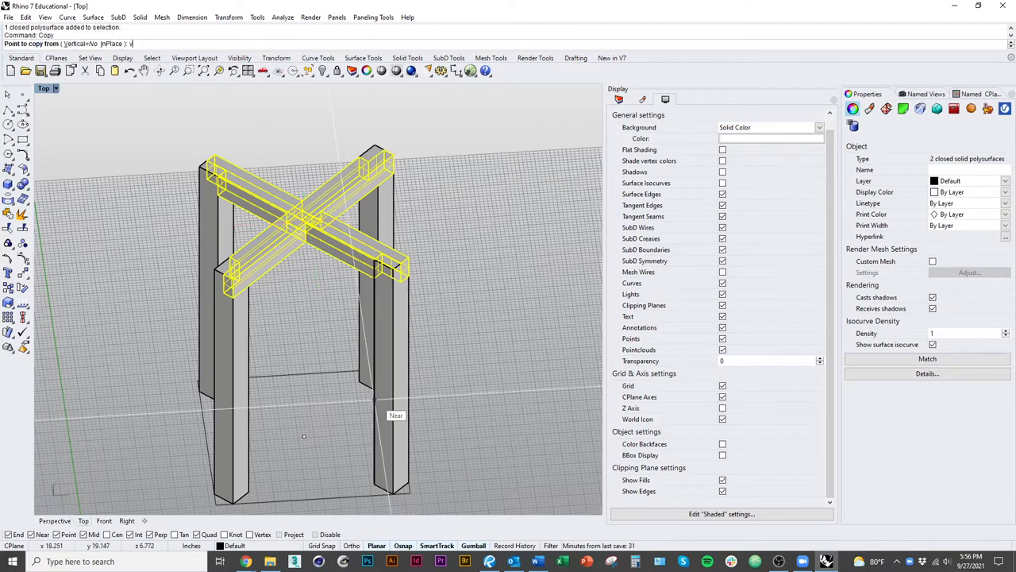
pyautogui.click(395, 406)
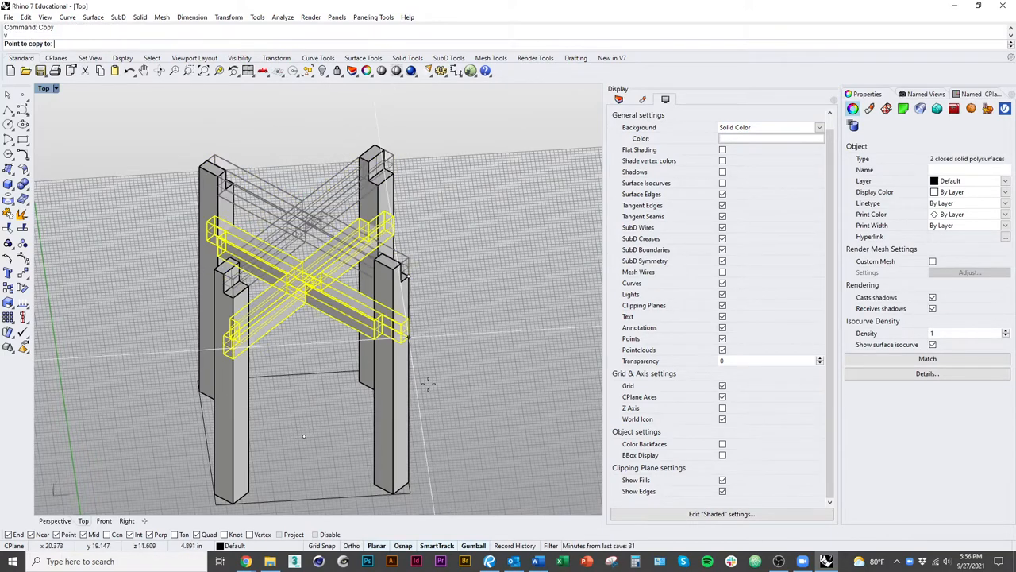
pyautogui.click(433, 431)
pyautogui.press('Return')
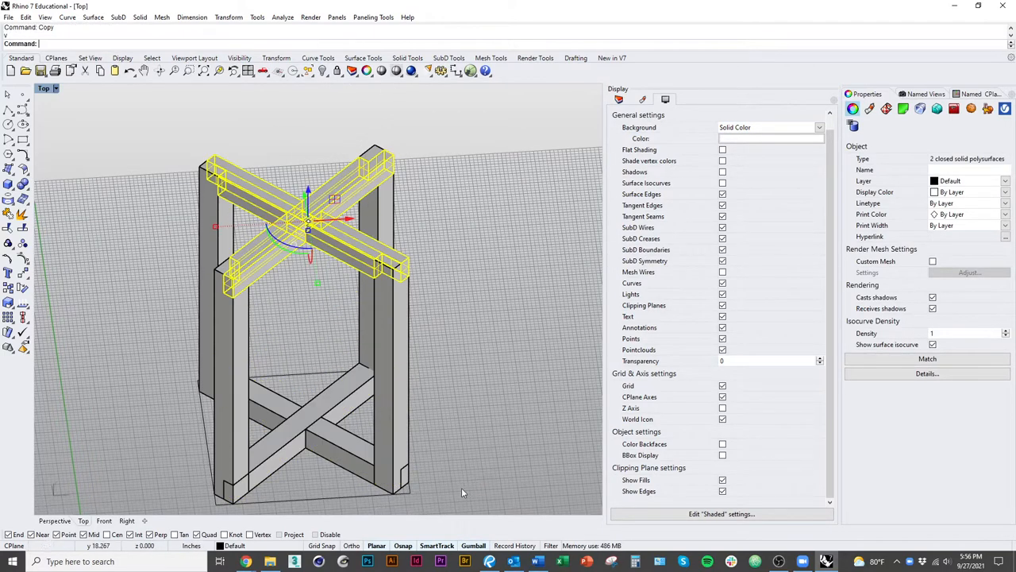
pyautogui.press('Escape')
pyautogui.moveTo(461, 487)
pyautogui.mouseDown(button='right')
pyautogui.moveTo(455, 383)
pyautogui.moveTo(373, 365)
pyautogui.mouseUp(button='right')
# BooleanDifference all four posts with the two new lower rails to cut matching notches
pyautogui.click(281, 349)
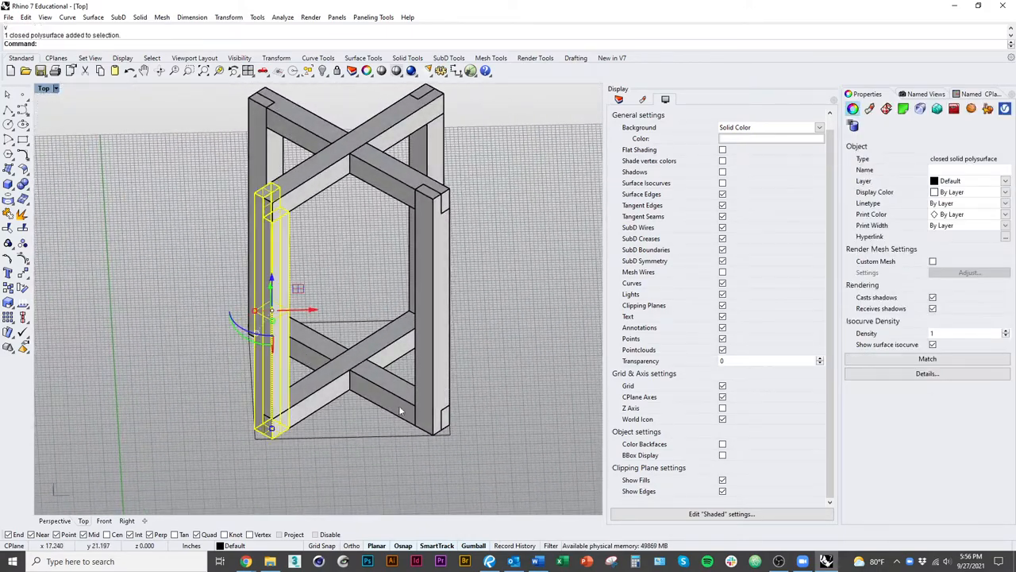
pyautogui.keyDown('shift'); pyautogui.click(426, 387); pyautogui.keyUp('shift')
pyautogui.keyDown('shift'); pyautogui.click(424, 158); pyautogui.keyUp('shift')
pyautogui.keyDown('shift'); pyautogui.click(252, 254); pyautogui.keyUp('shift')
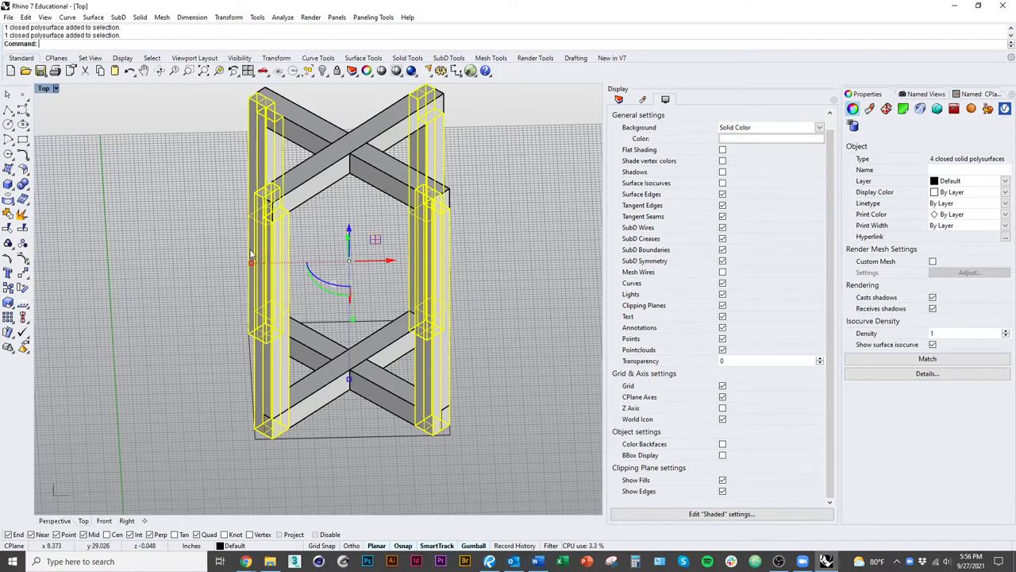
pyautogui.write('BooleanDifference')
pyautogui.press('Return')
pyautogui.click(311, 401)
pyautogui.click(373, 397)
pyautogui.press('Return')
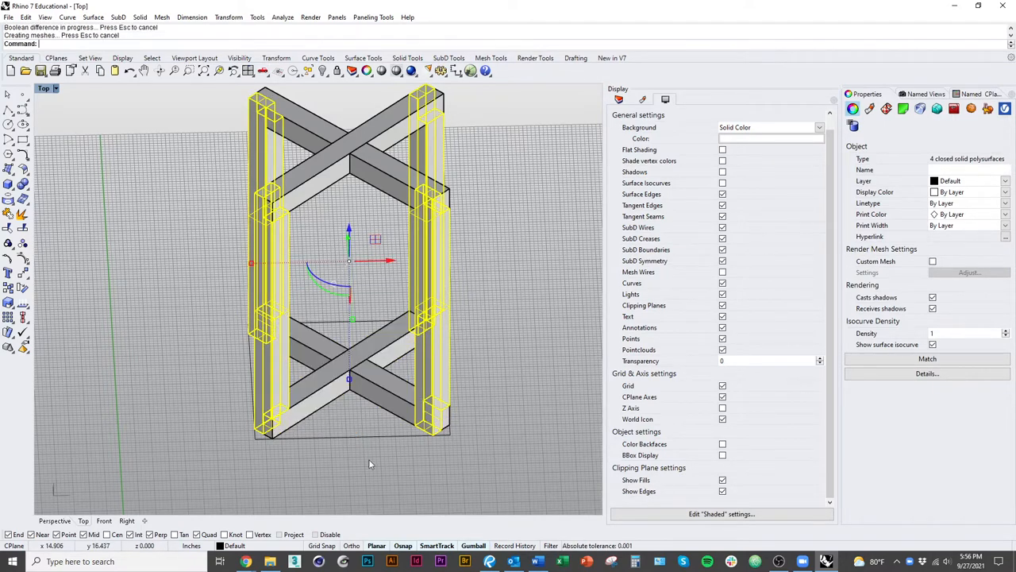
pyautogui.click(266, 302)
pyautogui.moveTo(333, 318)
pyautogui.mouseDown(button='right')
pyautogui.moveTo(380, 323)
pyautogui.moveTo(293, 196)
pyautogui.mouseUp(button='right')
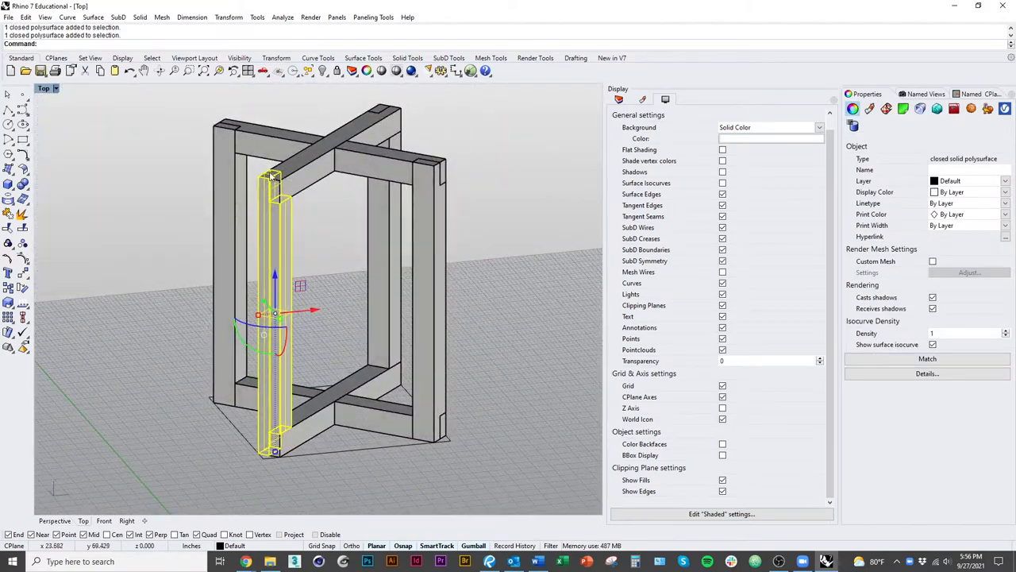
# Drag one post and its beam with the gumball to the left, clear of the stool frame
pyautogui.click(441, 349)
pyautogui.moveTo(440, 350)
pyautogui.mouseDown(button='right')
pyautogui.moveTo(381, 302)
pyautogui.moveTo(508, 373)
pyautogui.moveTo(485, 405)
pyautogui.moveTo(498, 401)
pyautogui.moveTo(435, 417)
pyautogui.mouseUp(button='right')
pyautogui.click(499, 401)
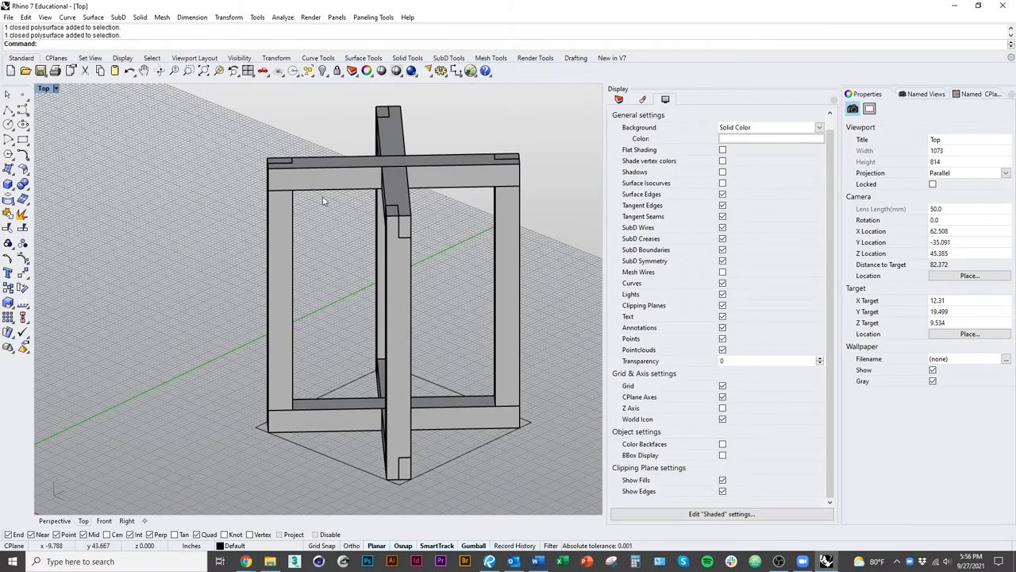
pyautogui.moveTo(208, 343)
pyautogui.mouseDown(button='right')
pyautogui.moveTo(233, 366)
pyautogui.moveTo(278, 373)
pyautogui.mouseUp(button='right')
pyautogui.click(274, 377)
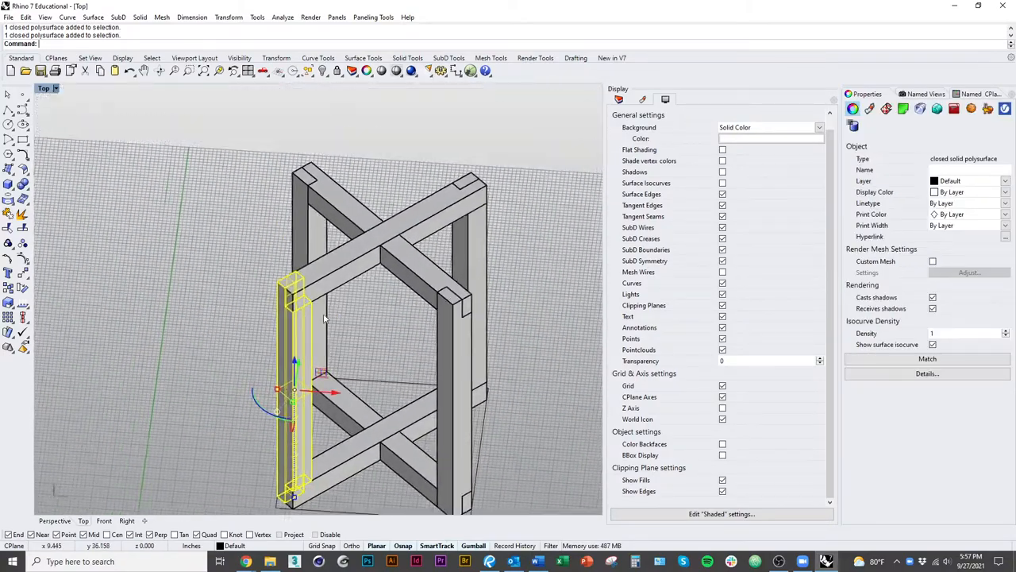
pyautogui.keyDown('shift'); pyautogui.click(445, 239); pyautogui.keyUp('shift')
pyautogui.scroll(-3, 477, 381)
pyautogui.moveTo(492, 383); pyautogui.dragTo(103, 357)
pyautogui.click(266, 428)
pyautogui.scroll(3, 357, 381)
pyautogui.keyDown('shift'); pyautogui.moveTo(500, 318); pyautogui.dragTo(508, 321, button='right'); pyautogui.keyUp('shift')
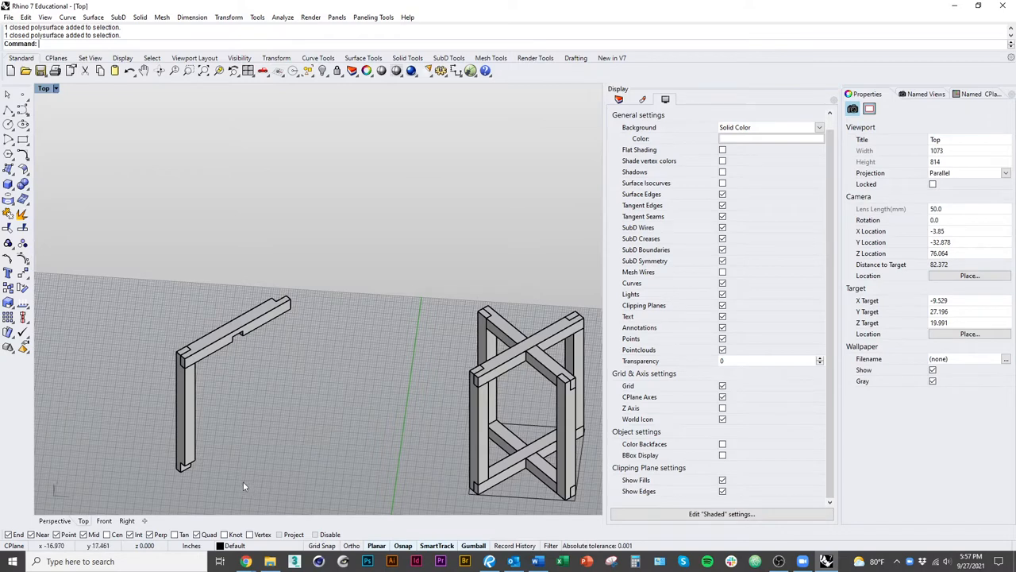
# Pull the set-aside post apart from its notched beam and pan to see both pieces
pyautogui.click(185, 387)
pyautogui.moveTo(185, 386); pyautogui.dragTo(127, 365)
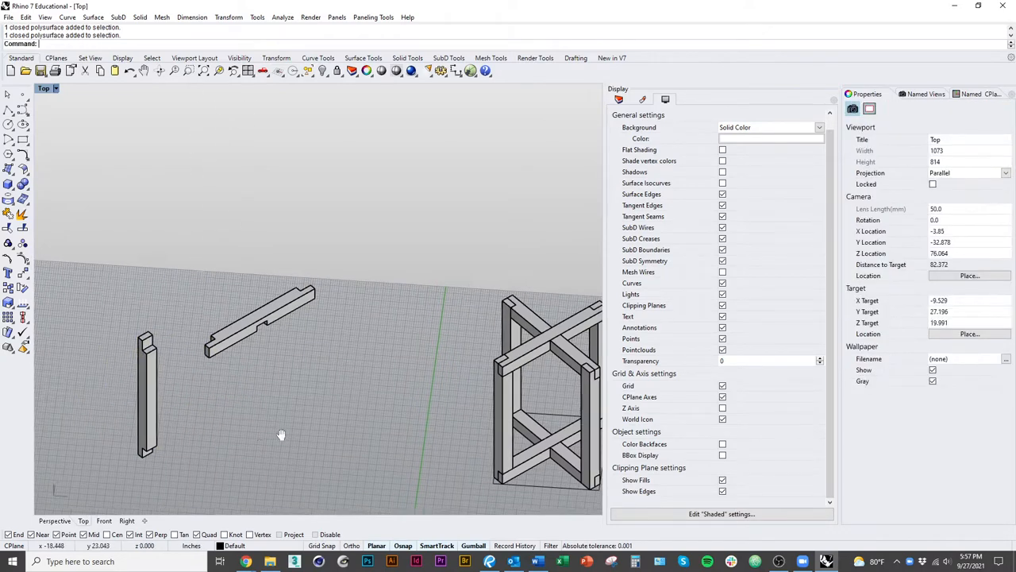
pyautogui.keyDown('shift'); pyautogui.moveTo(294, 413); pyautogui.dragTo(293, 357, button='right'); pyautogui.keyUp('shift')
pyautogui.moveTo(288, 413); pyautogui.dragTo(186, 371, button='right')
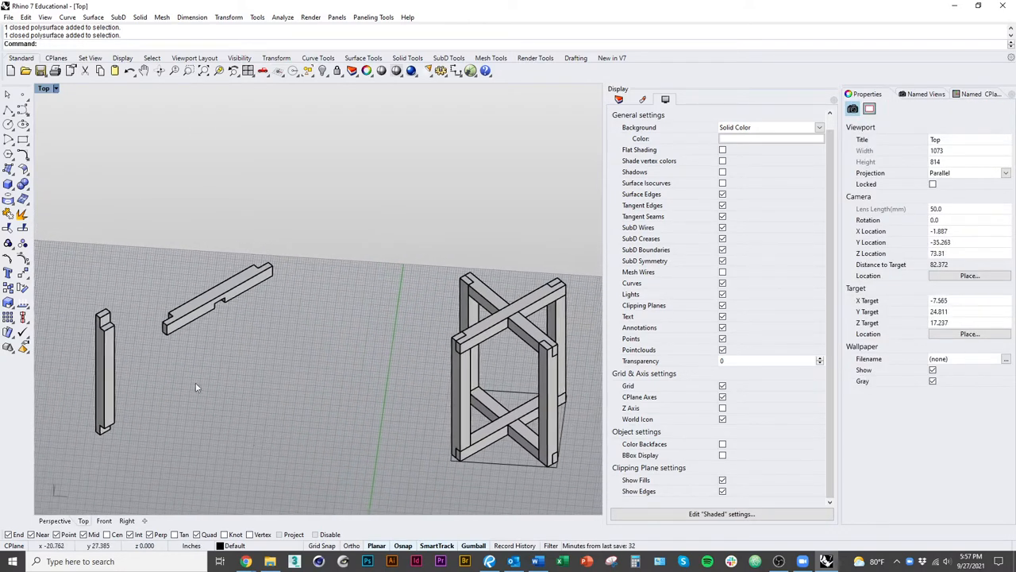
pyautogui.click(195, 305)
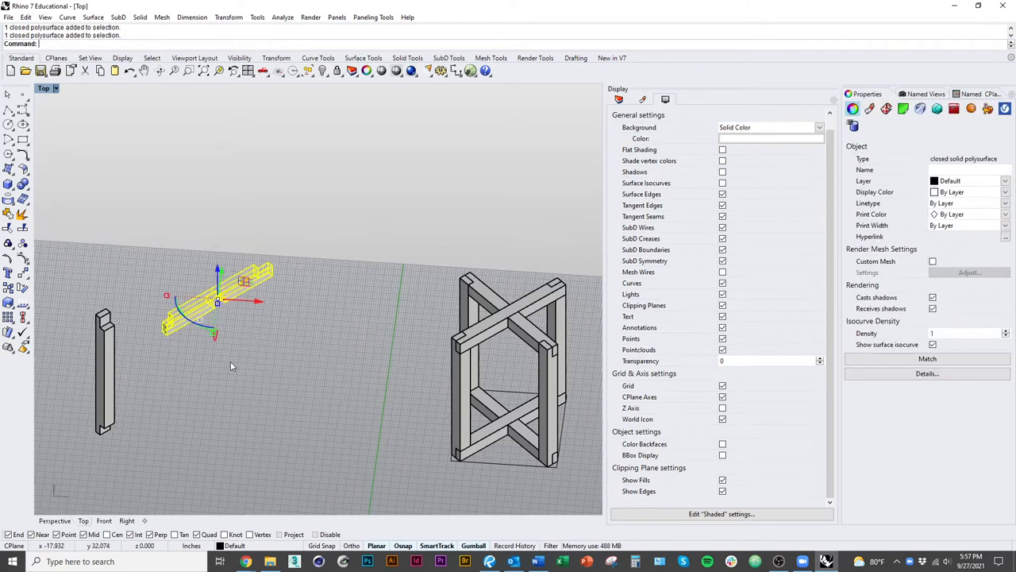
pyautogui.click(314, 415)
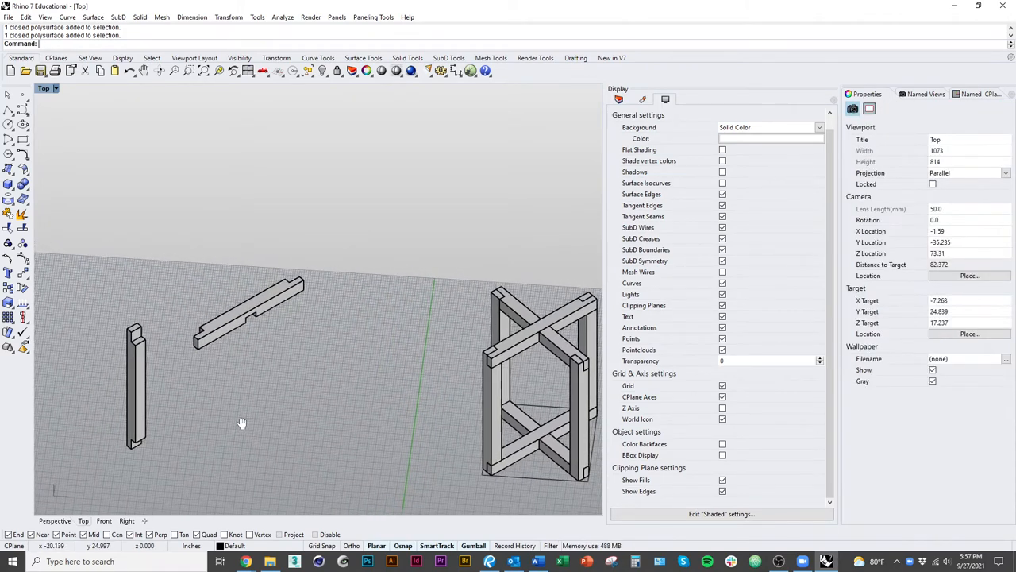
pyautogui.keyDown('shift'); pyautogui.moveTo(314, 414); pyautogui.dragTo(149, 433, button='right'); pyautogui.keyUp('shift')
# Inspect the separated post and beam, then orbit and pan around the stool frame
pyautogui.click(145, 314)
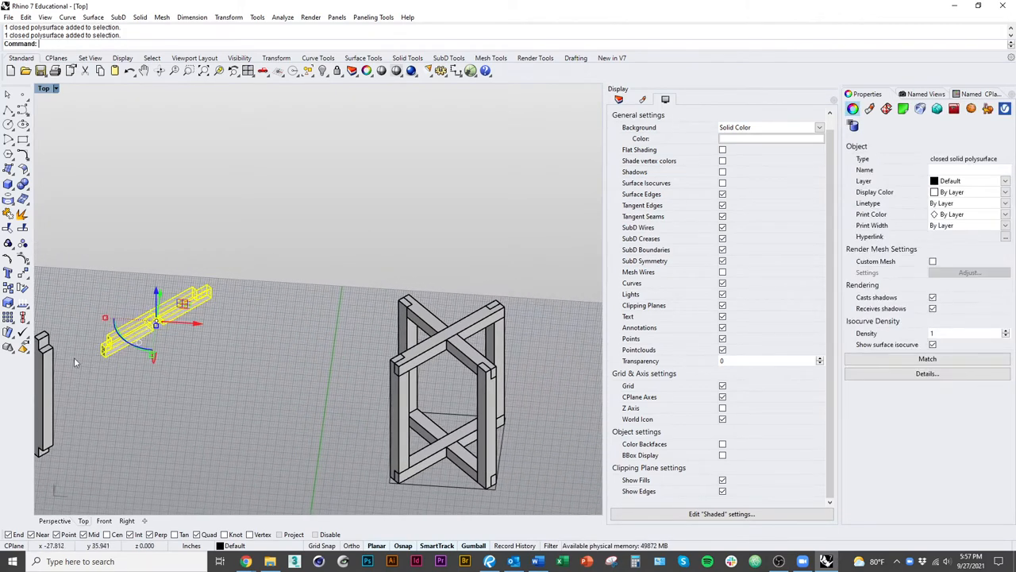
pyautogui.click(44, 381)
pyautogui.keyDown('shift'); pyautogui.moveTo(119, 381); pyautogui.dragTo(215, 381, button='right'); pyautogui.keyUp('shift')
pyautogui.click(320, 288)
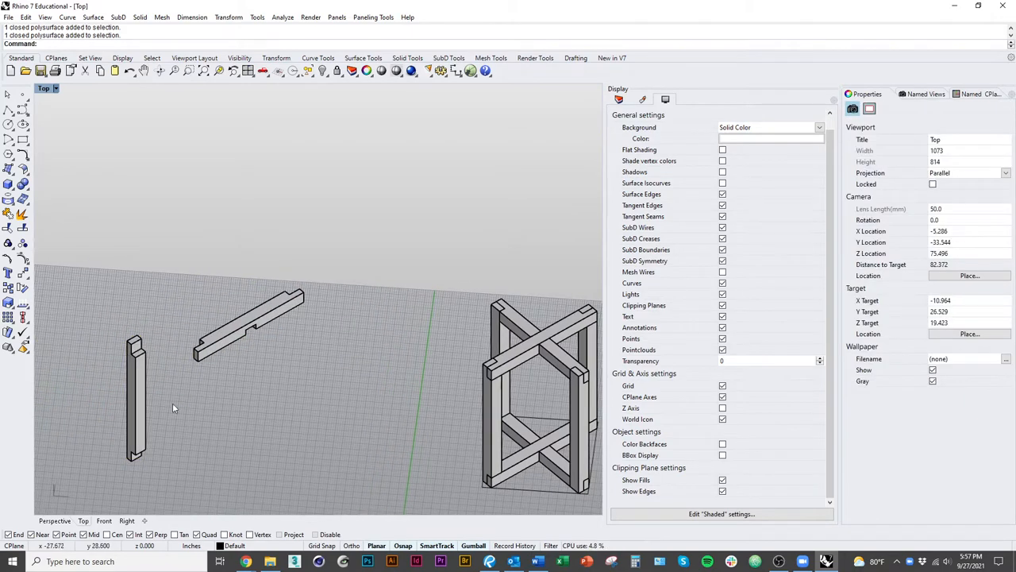
pyautogui.click(135, 365)
pyautogui.press('Escape')
pyautogui.moveTo(114, 448); pyautogui.dragTo(289, 414, button='right')
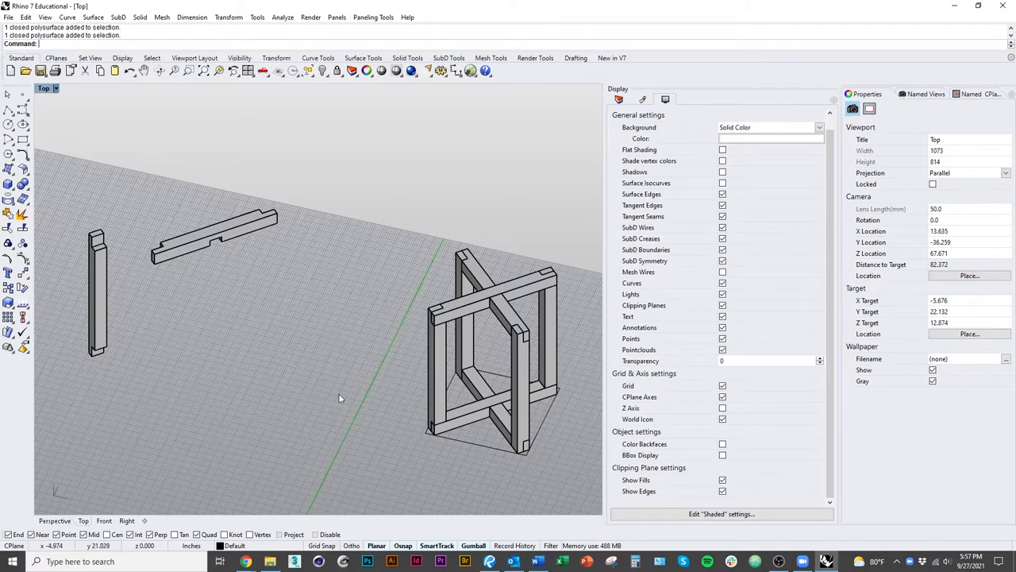
pyautogui.moveTo(362, 378); pyautogui.dragTo(197, 443, button='right')
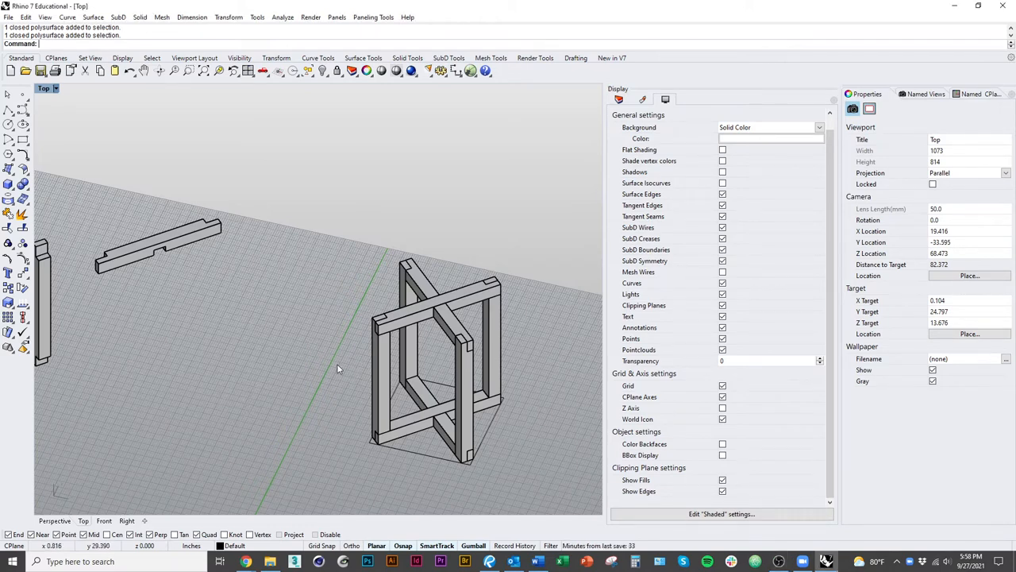
pyautogui.moveTo(352, 377); pyautogui.dragTo(284, 357, button='right')
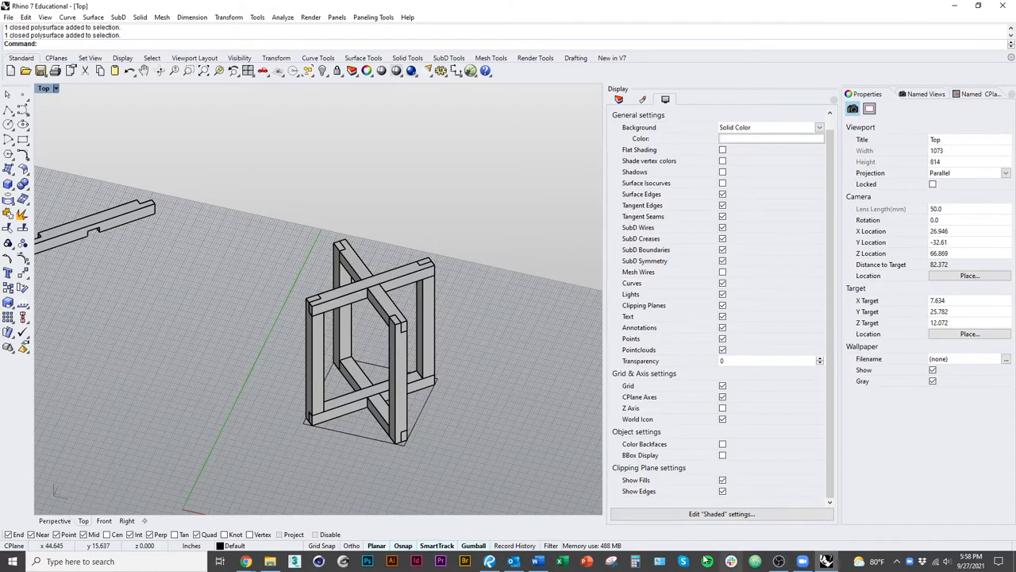
# Review the assignment PDF in Bluebeam, then return to Rhino's Front viewport and frame the stool
pyautogui.click(514, 562)
pyautogui.scroll(-5, 412, 357)
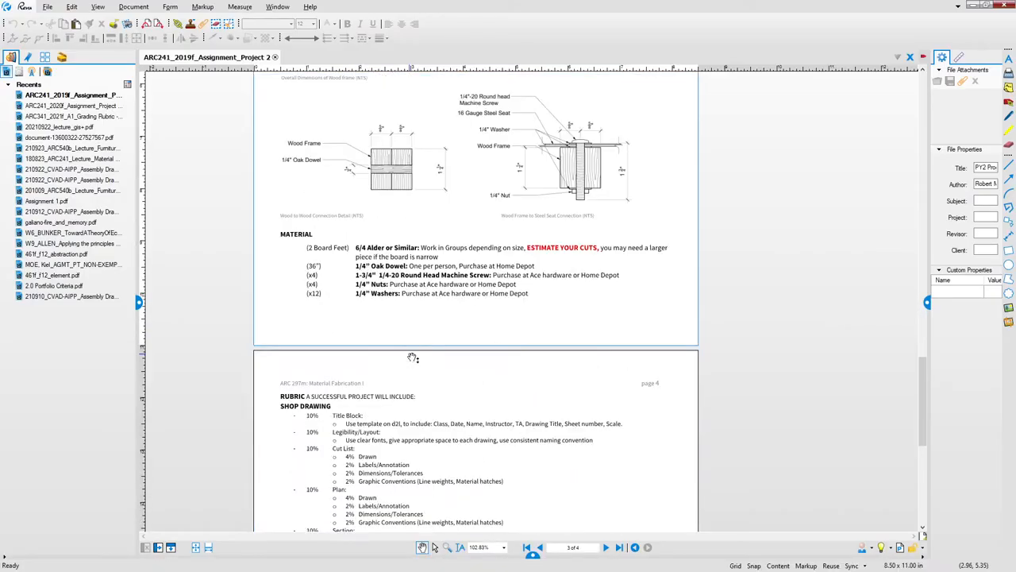
pyautogui.scroll(-5, 412, 357)
pyautogui.scroll(-5, 412, 357)
pyautogui.scroll(5, 329, 300)
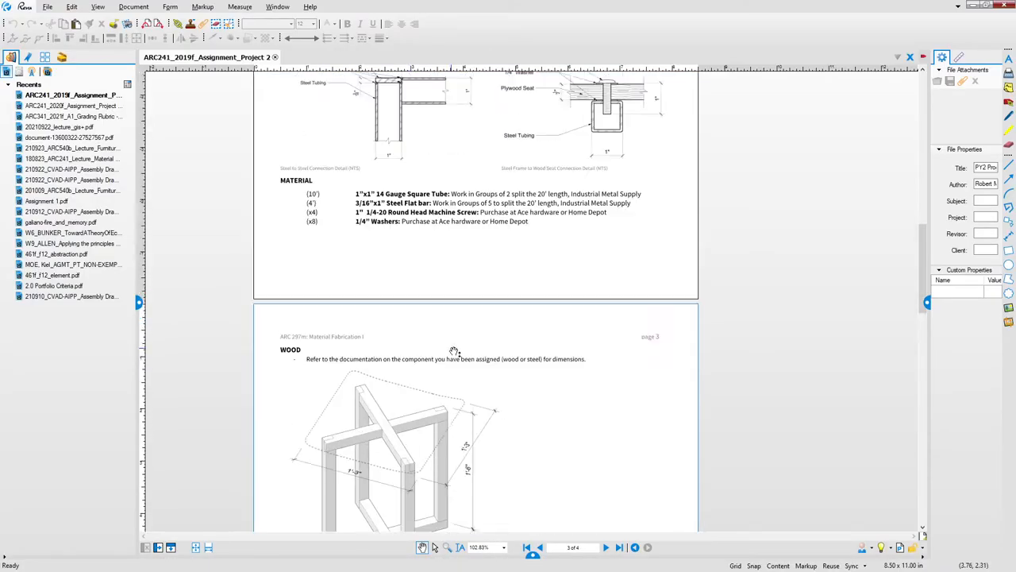
pyautogui.scroll(5, 397, 278)
pyautogui.scroll(4, 423, 254)
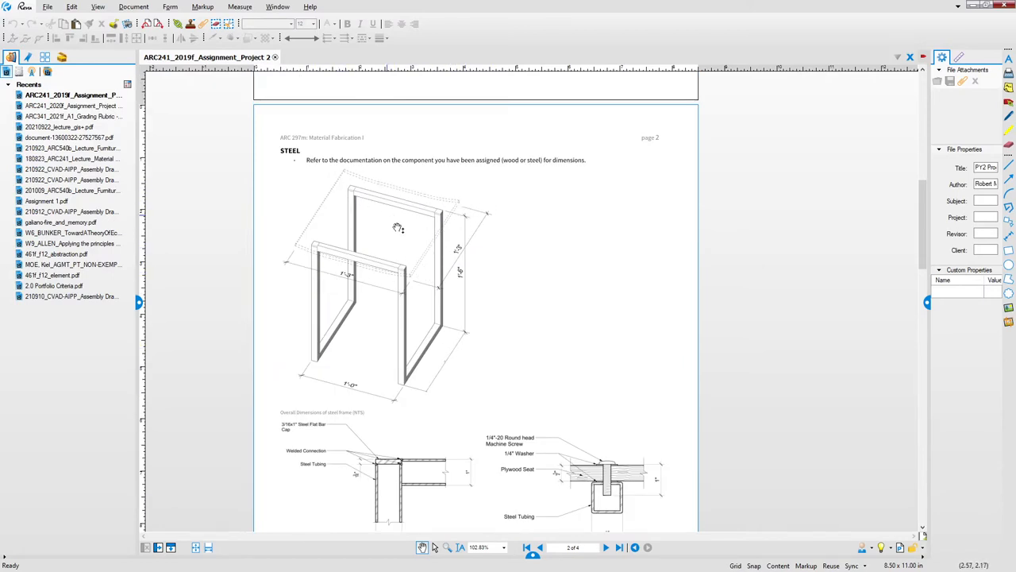
pyautogui.hotkey('alt', 'Tab')
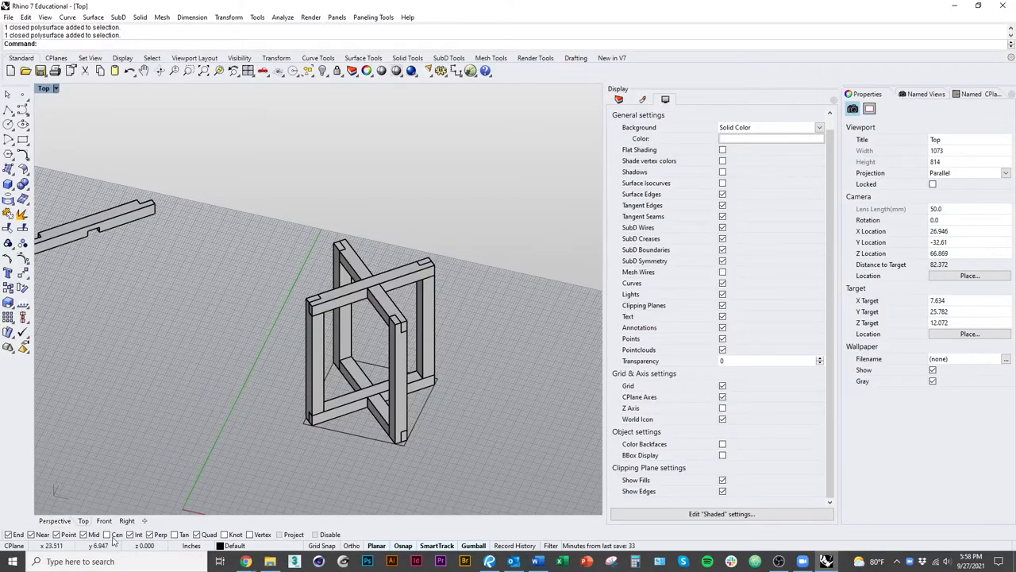
pyautogui.click(104, 521)
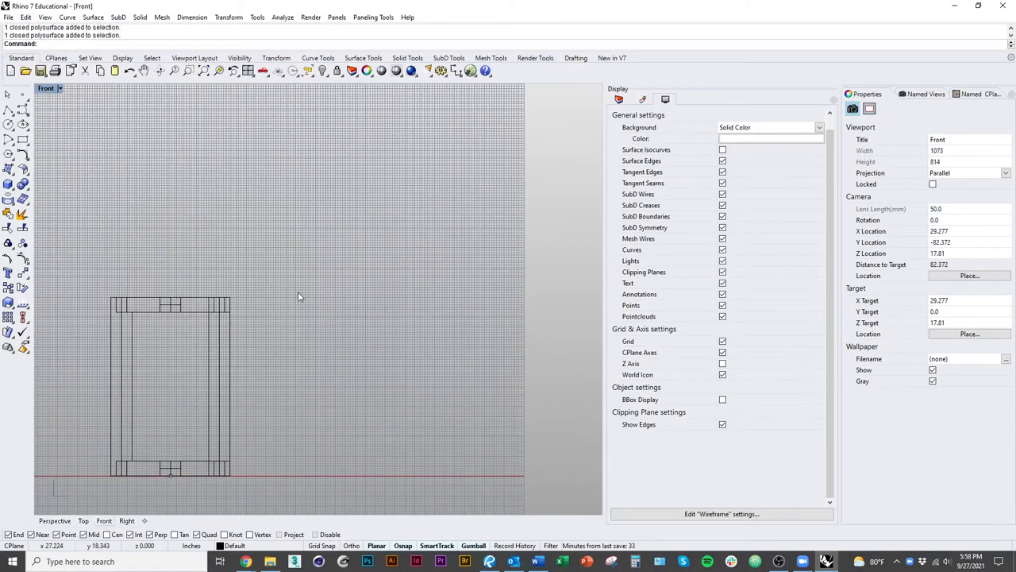
pyautogui.scroll(3, 302, 294)
pyautogui.moveTo(413, 293); pyautogui.dragTo(340, 314, button='right')
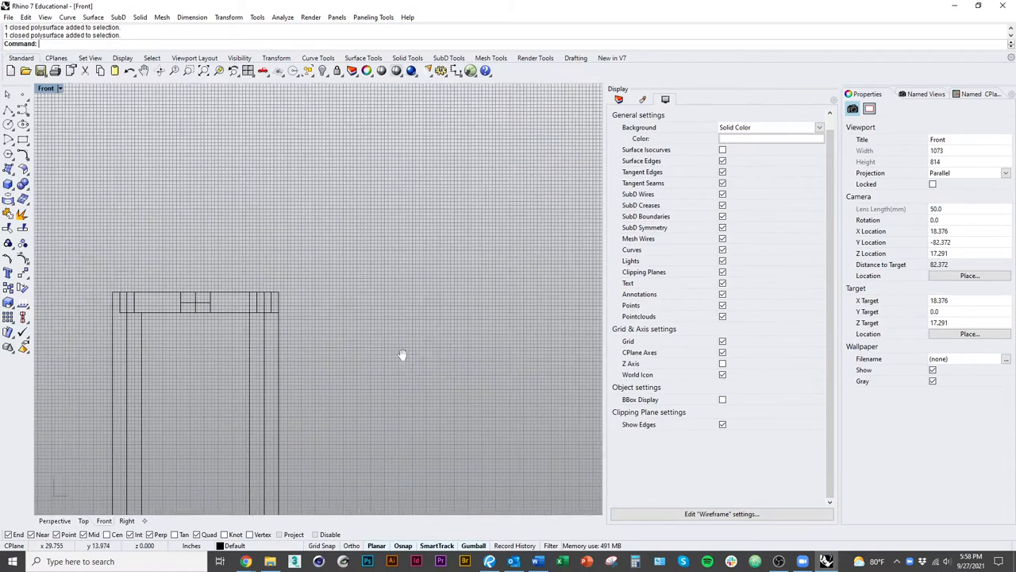
# Draw a 12 by 6 rectangle for the seat in the front view
pyautogui.moveTo(325, 478); pyautogui.dragTo(373, 352, button='right')
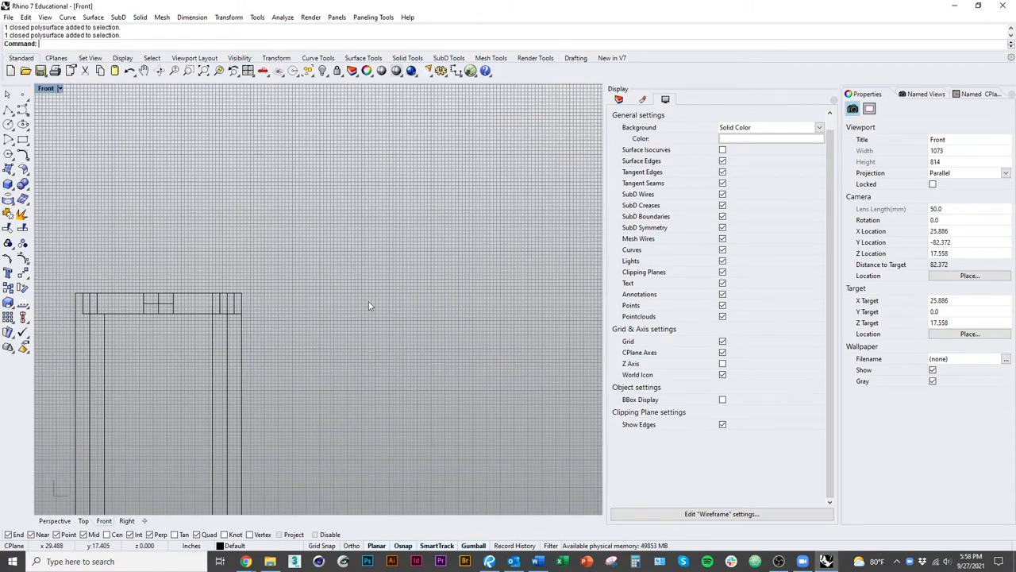
pyautogui.write('Rect')
pyautogui.press('Return')
pyautogui.click(317, 289)
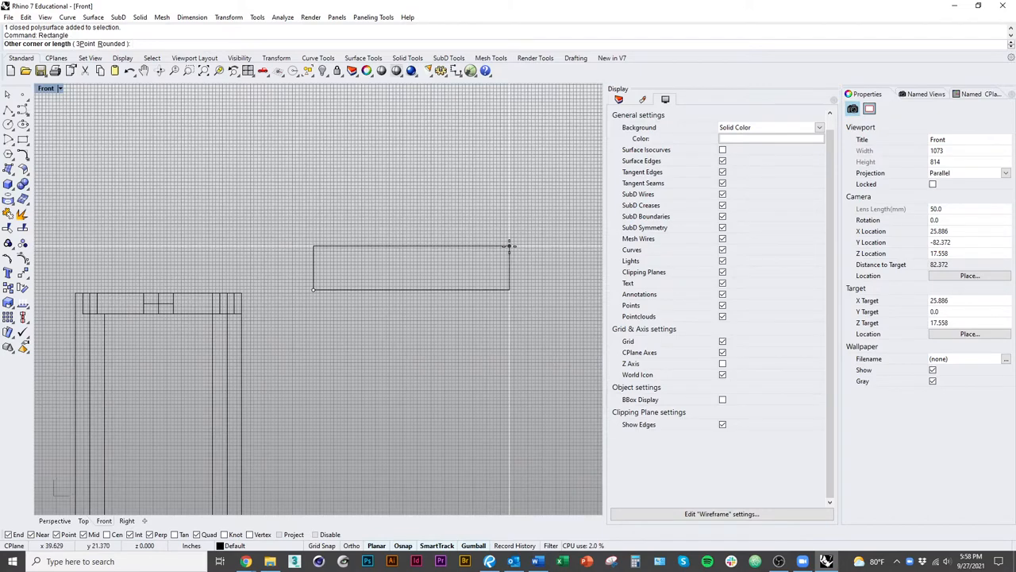
pyautogui.write('12')
pyautogui.press('Return')
pyautogui.write('6')
pyautogui.press('Return')
pyautogui.scroll(2, 467, 315)
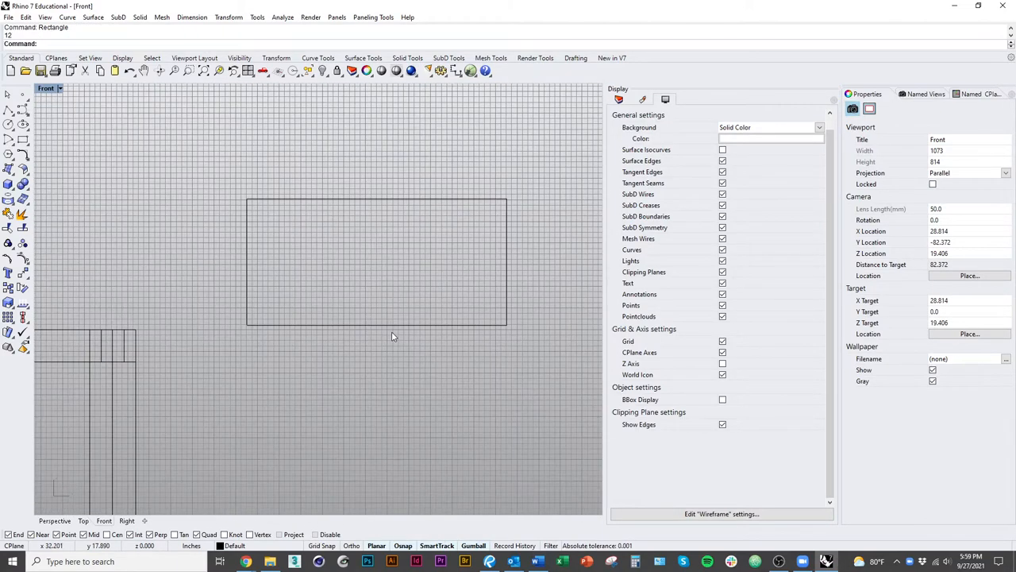
pyautogui.moveTo(391, 331); pyautogui.dragTo(413, 323, button='right')
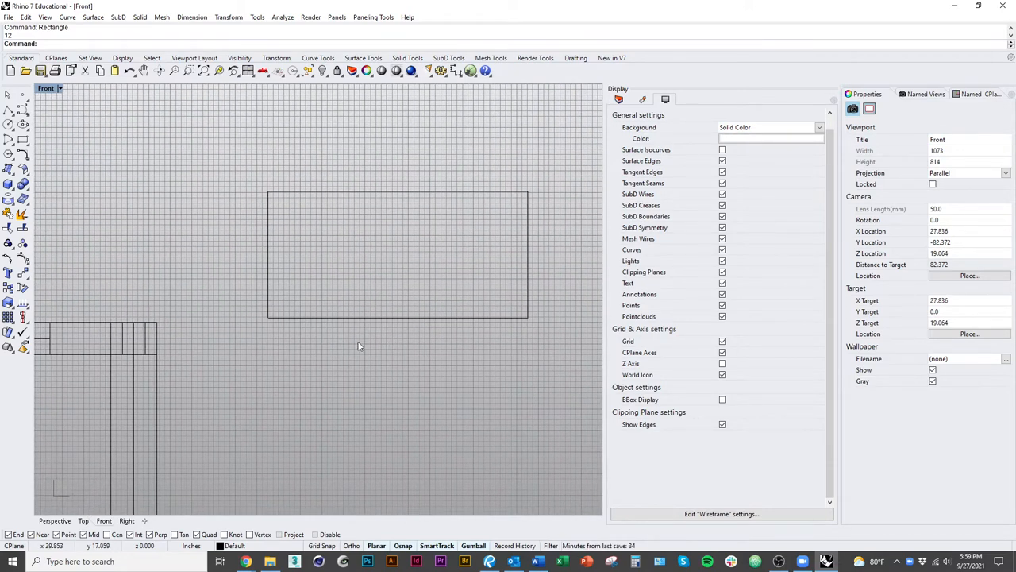
pyautogui.write('Polyline')
# Draw a line across the rectangle between its edge midpoints and Divide it into four equal segments
pyautogui.press('Return')
pyautogui.click(528, 254)
pyautogui.click(275, 254)
pyautogui.press('Return')
pyautogui.scroll(2, 403, 300)
pyautogui.click(403, 295)
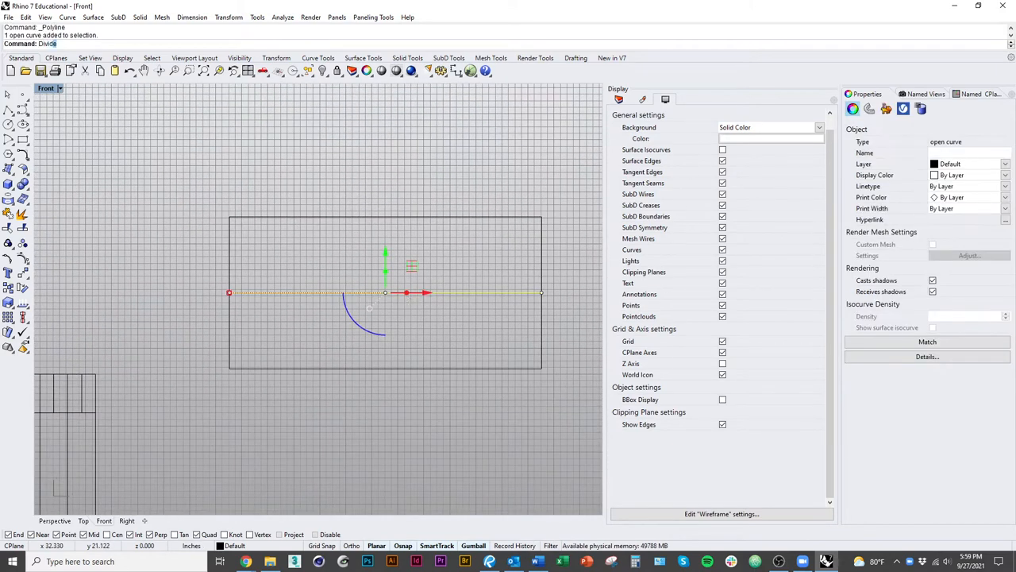
pyautogui.press('Return')
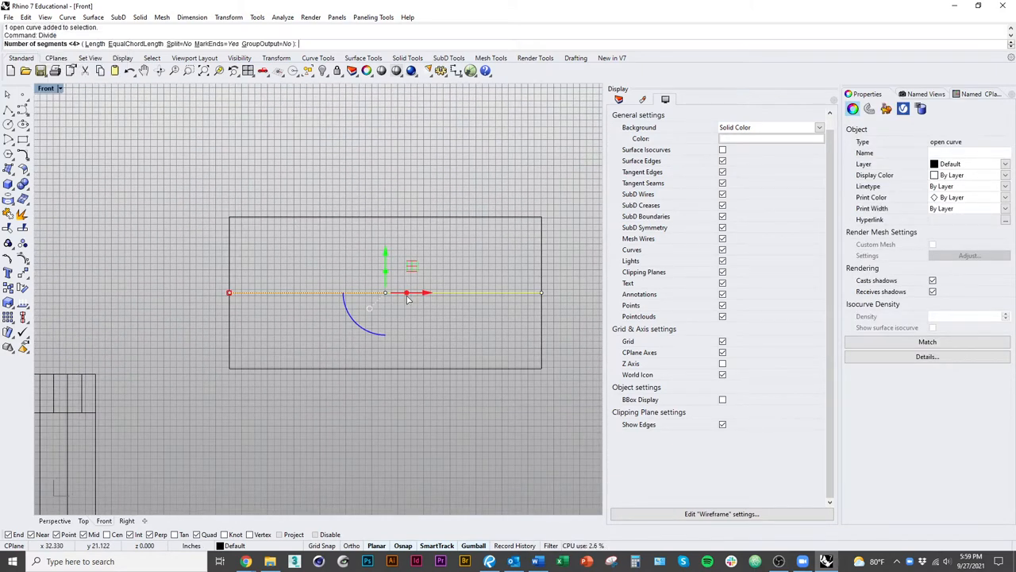
pyautogui.press('Return')
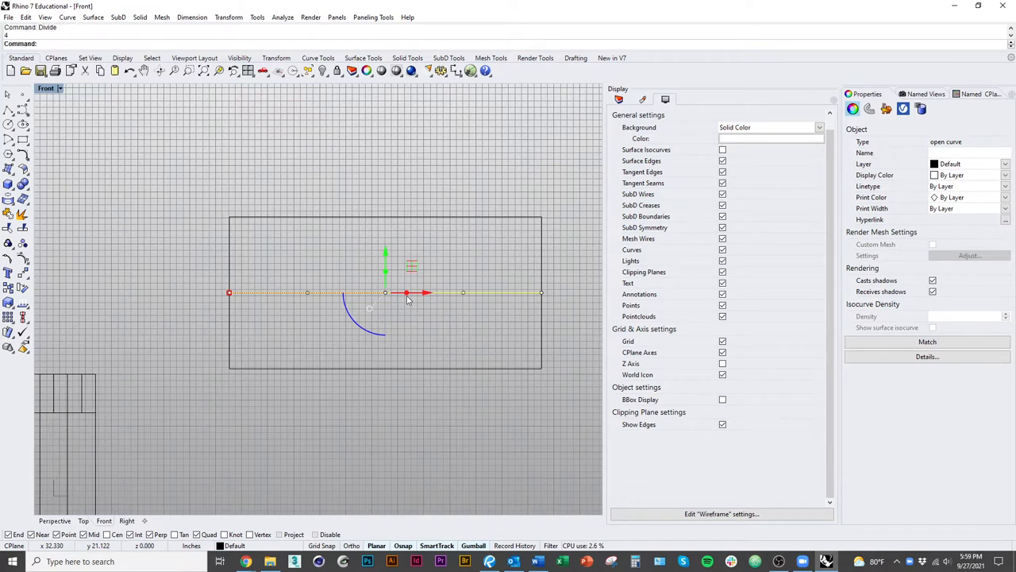
pyautogui.press('Escape')
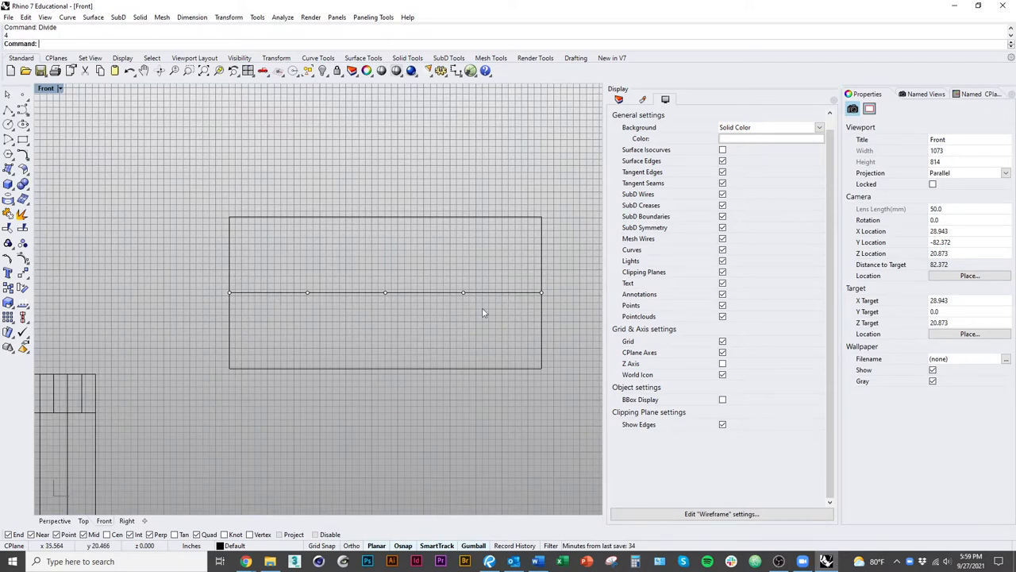
pyautogui.moveTo(502, 322); pyautogui.dragTo(479, 341, button='right')
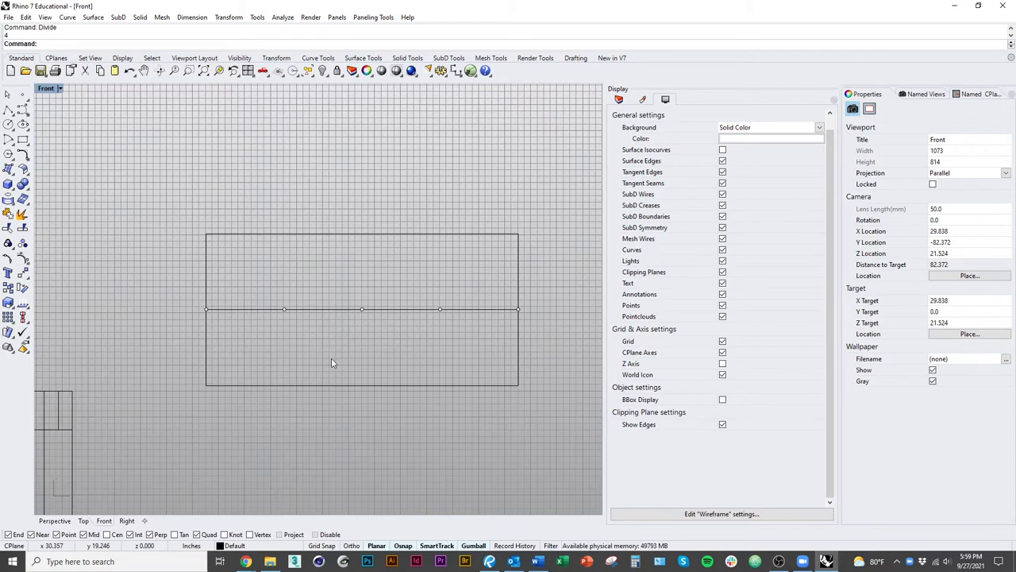
# Split the line at the outer division points and delete the outer pieces, keeping the middle
pyautogui.click(308, 310)
pyautogui.write('Split')
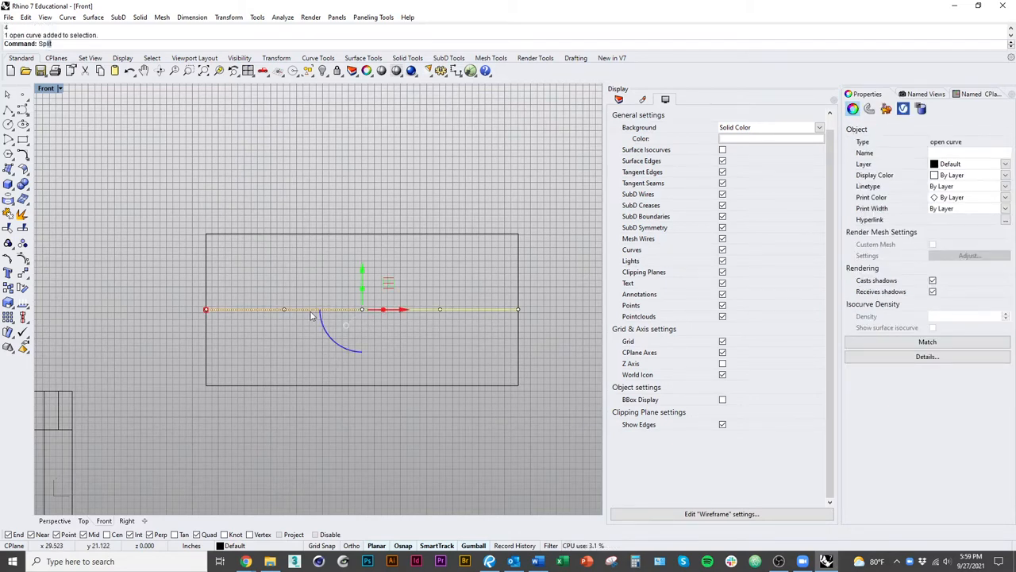
pyautogui.press('Return')
pyautogui.click(285, 310)
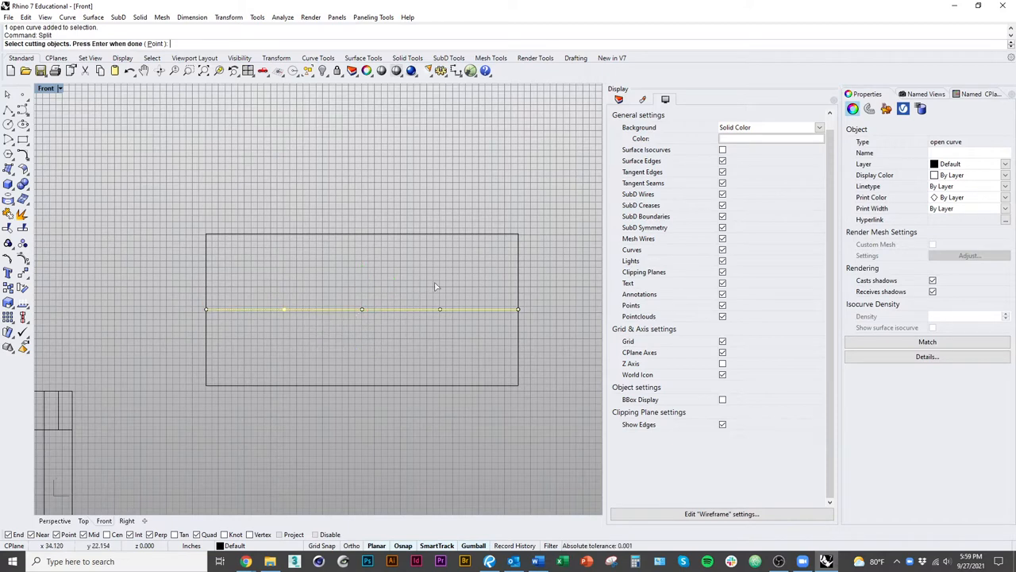
pyautogui.click(437, 310)
pyautogui.press('Return')
pyautogui.click(441, 337)
pyautogui.click(381, 310)
pyautogui.keyDown('shift'); pyautogui.click(268, 311); pyautogui.keyUp('shift')
pyautogui.press('Delete')
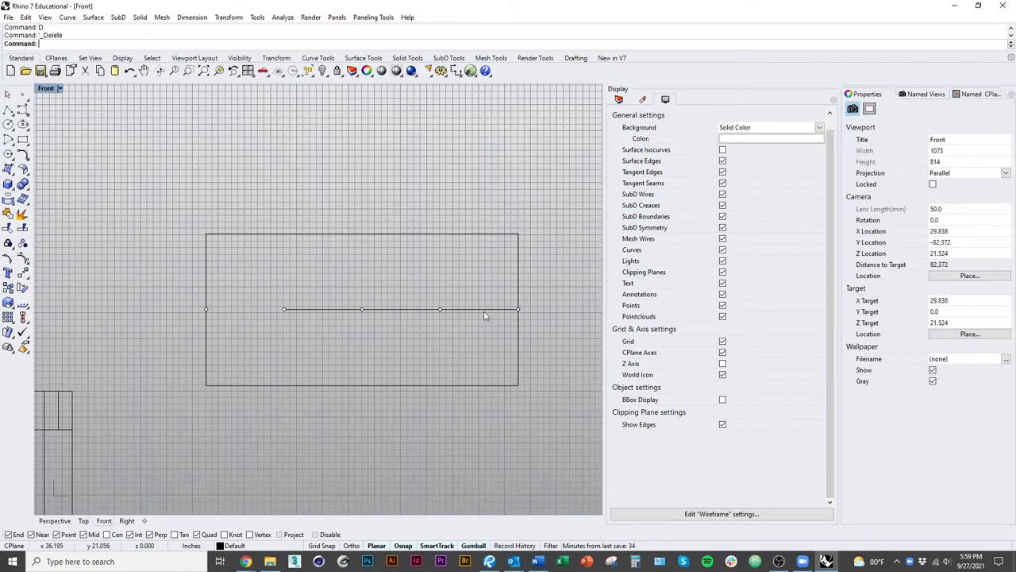
pyautogui.moveTo(376, 362); pyautogui.dragTo(369, 371, button='right')
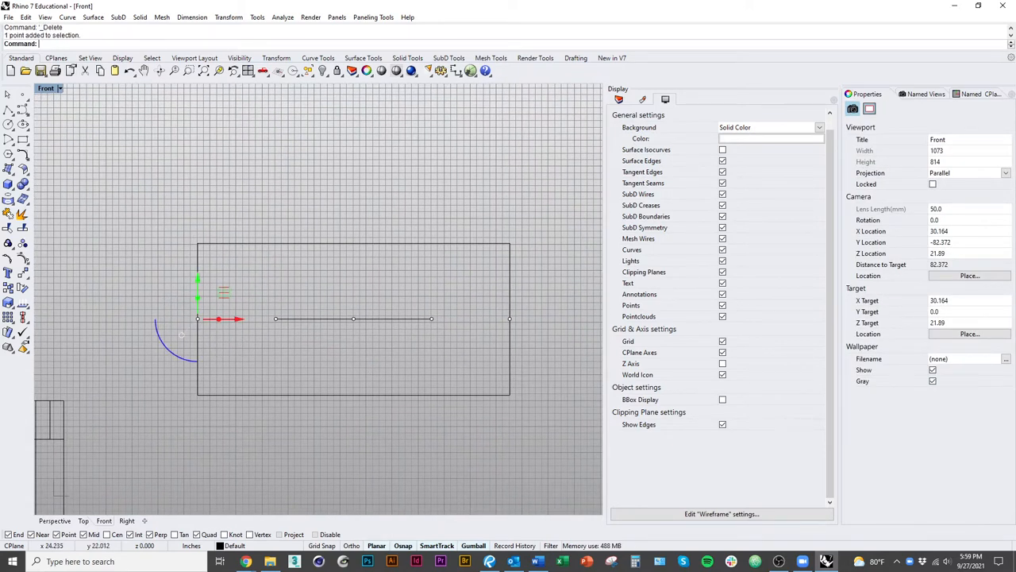
# Raise the left edge point 0.5 and delete the right edge point
pyautogui.click(199, 318)
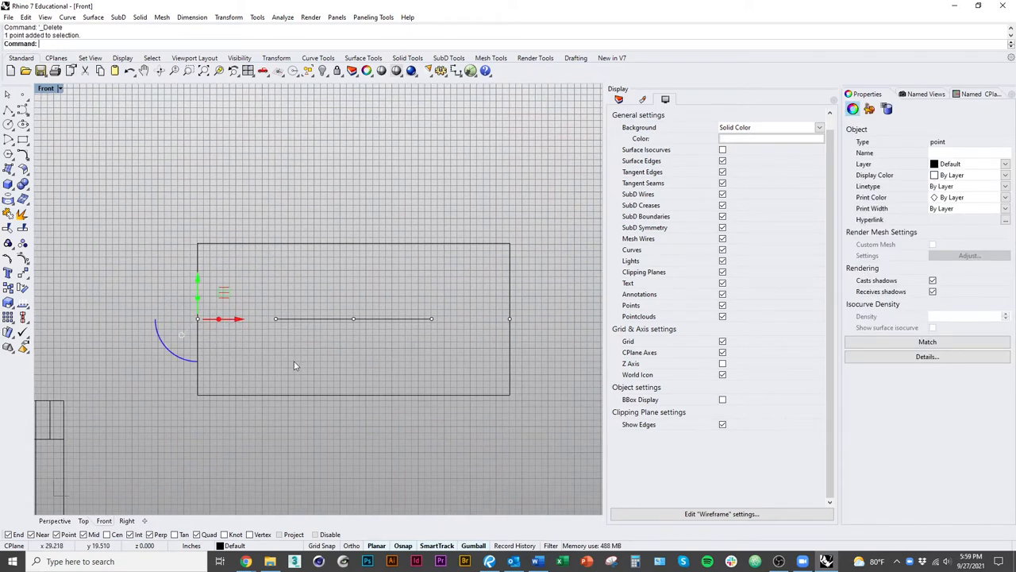
pyautogui.write('M')
pyautogui.press('Return')
pyautogui.click(242, 350)
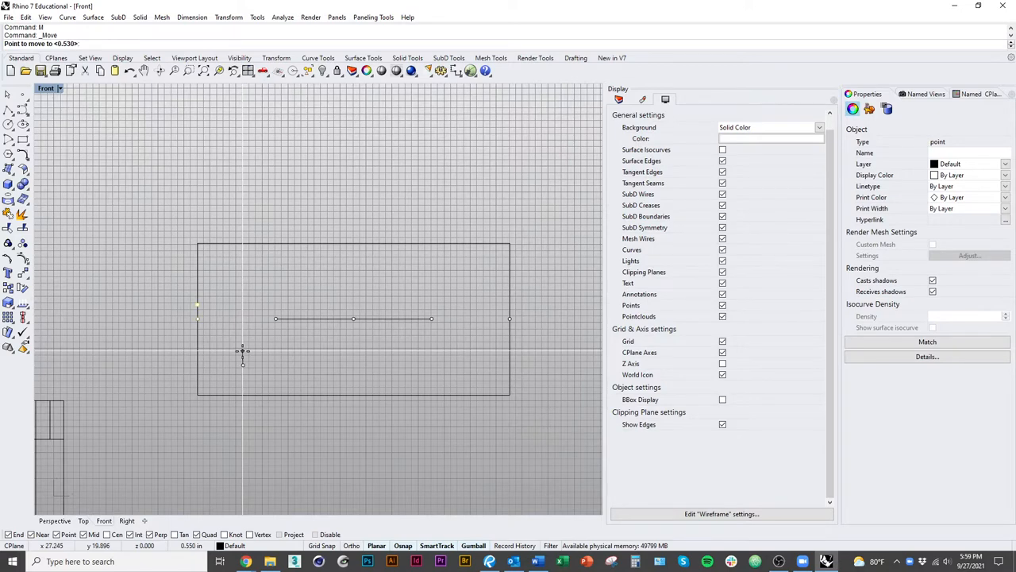
pyautogui.write('.5')
pyautogui.press('Return')
pyautogui.click(509, 318)
pyautogui.press('Delete')
# Mirror the raised left point across the rectangle's vertical centreline to the right side
pyautogui.click(197, 305)
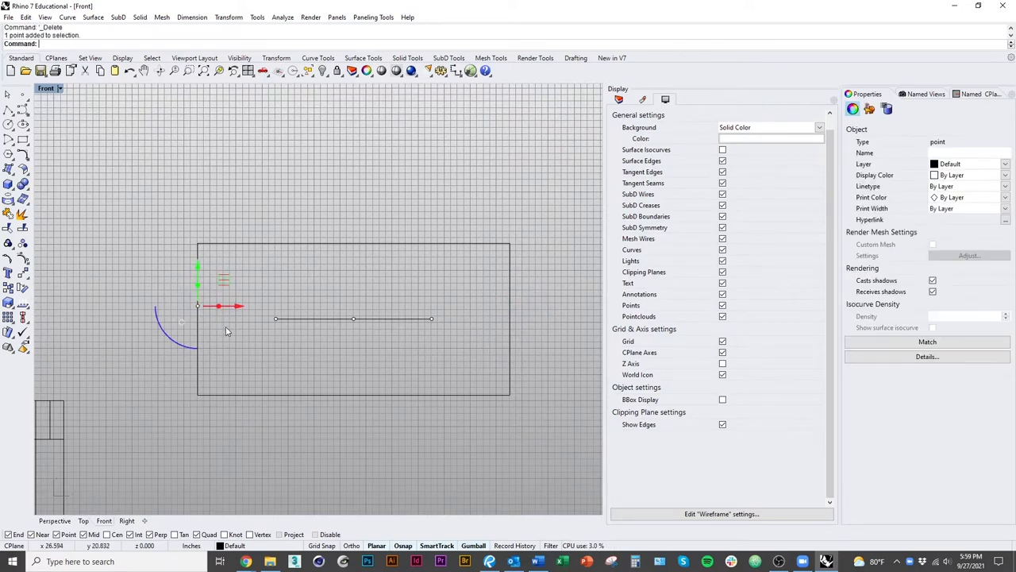
pyautogui.write('Mirror')
pyautogui.press('Return')
pyautogui.click(352, 242)
pyautogui.click(352, 411)
pyautogui.click(412, 341)
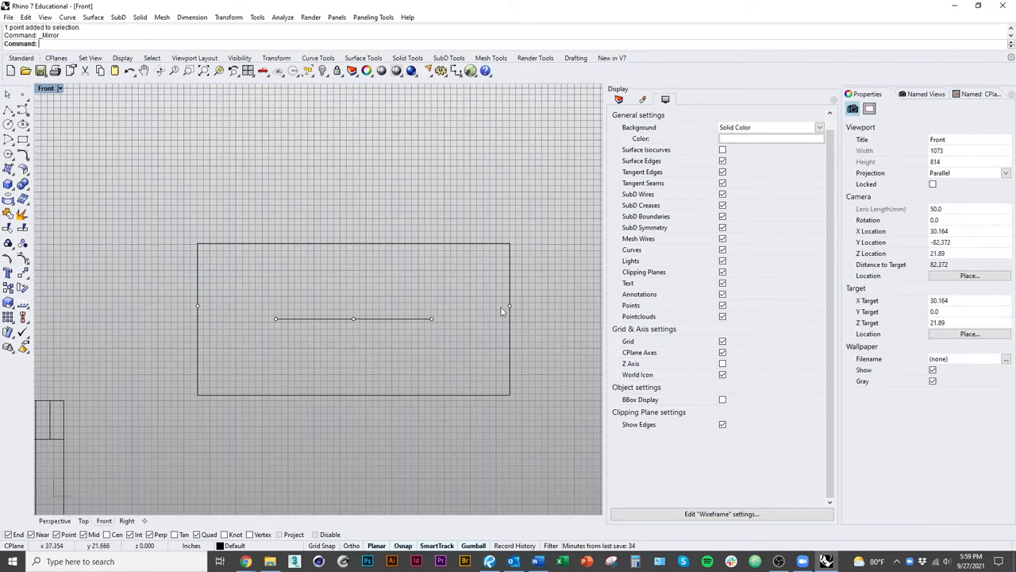
pyautogui.moveTo(312, 368); pyautogui.dragTo(274, 351, button='right')
pyautogui.write('Arrowhead')
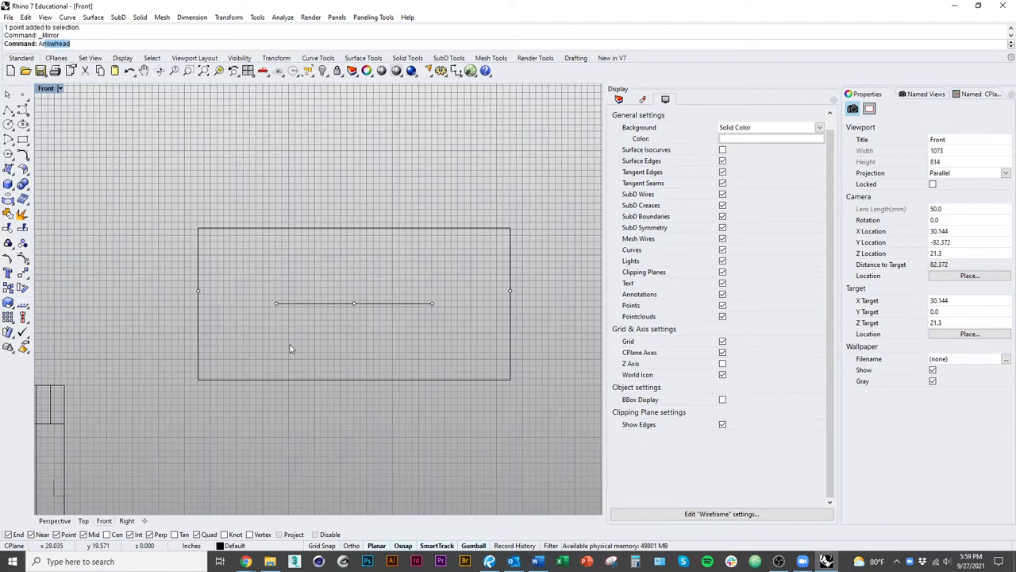
pyautogui.write('rc')
# Draw a tangent arc from the middle line's left end up to the raised left point
pyautogui.press('Return')
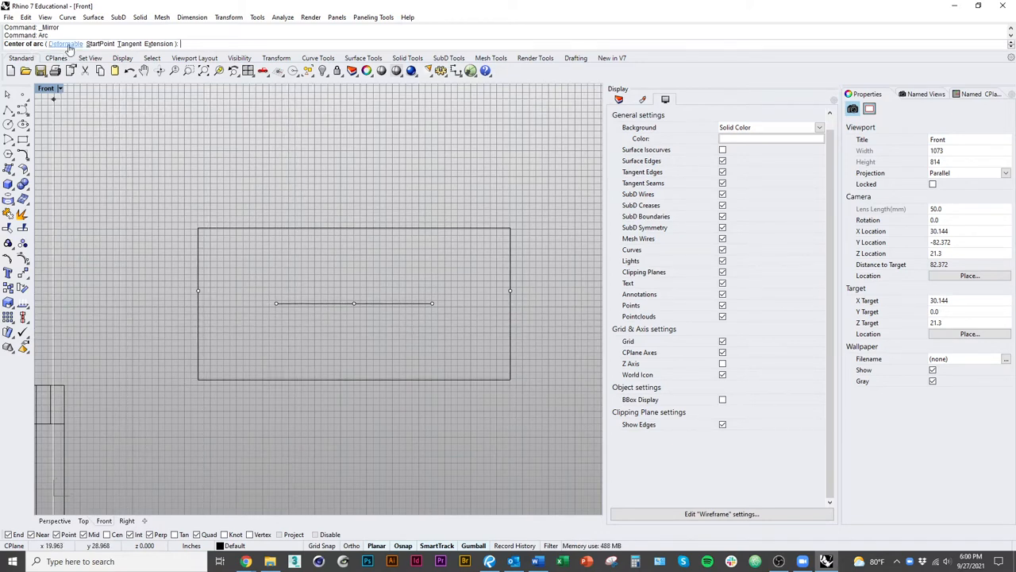
pyautogui.click(129, 43)
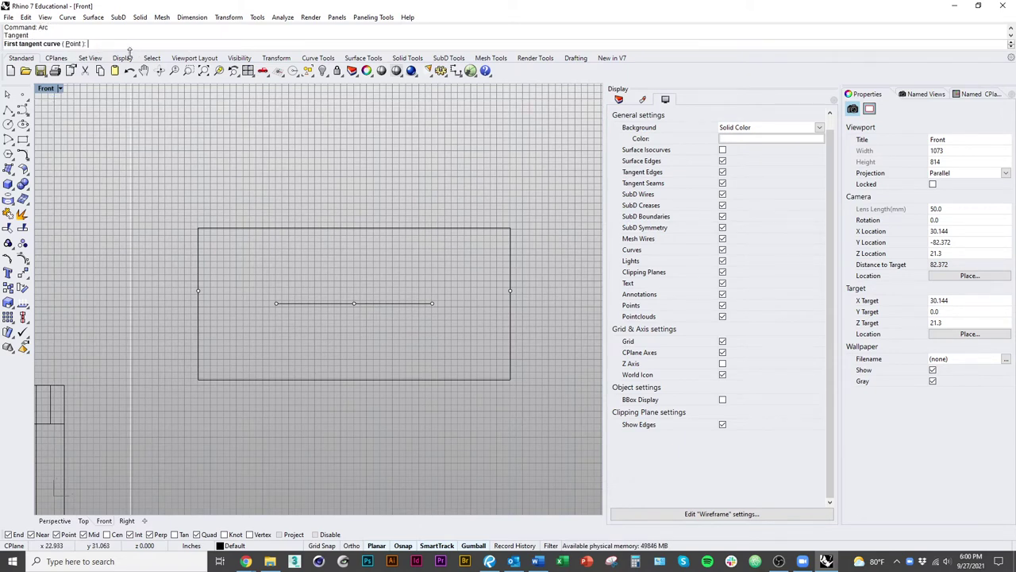
pyautogui.click(274, 303)
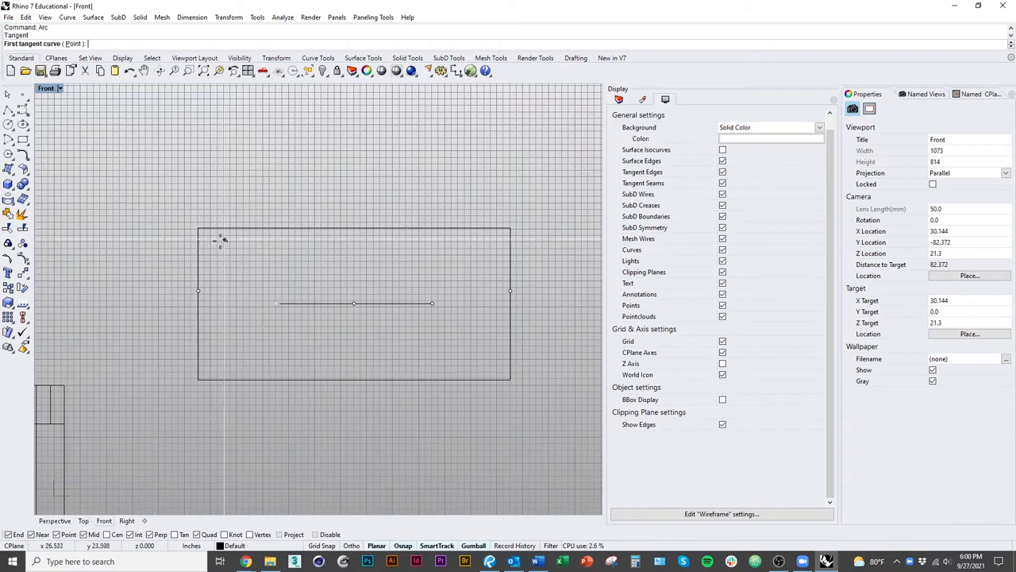
pyautogui.moveTo(91, 393); pyautogui.dragTo(272, 290, button='right')
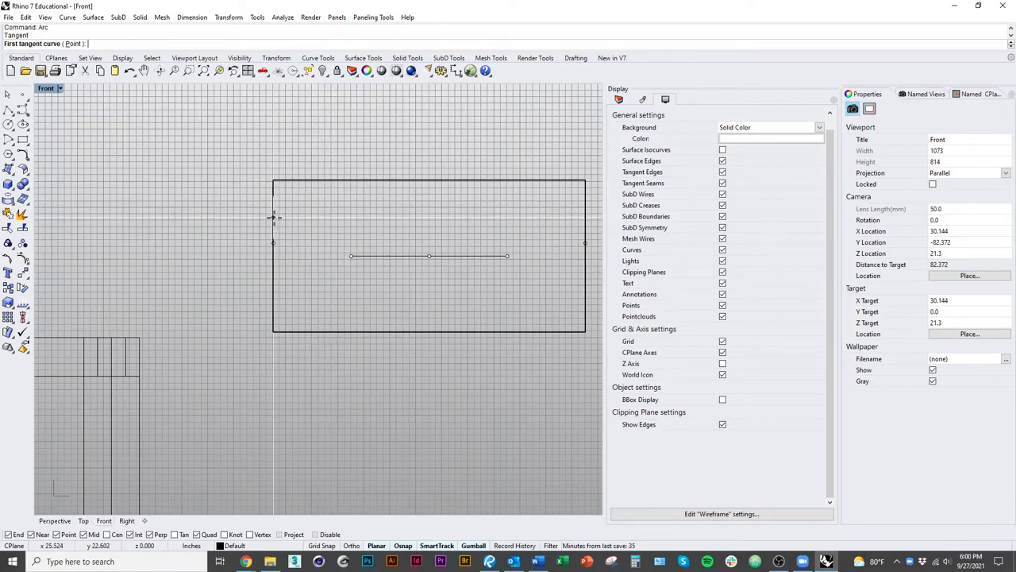
pyautogui.click(352, 254)
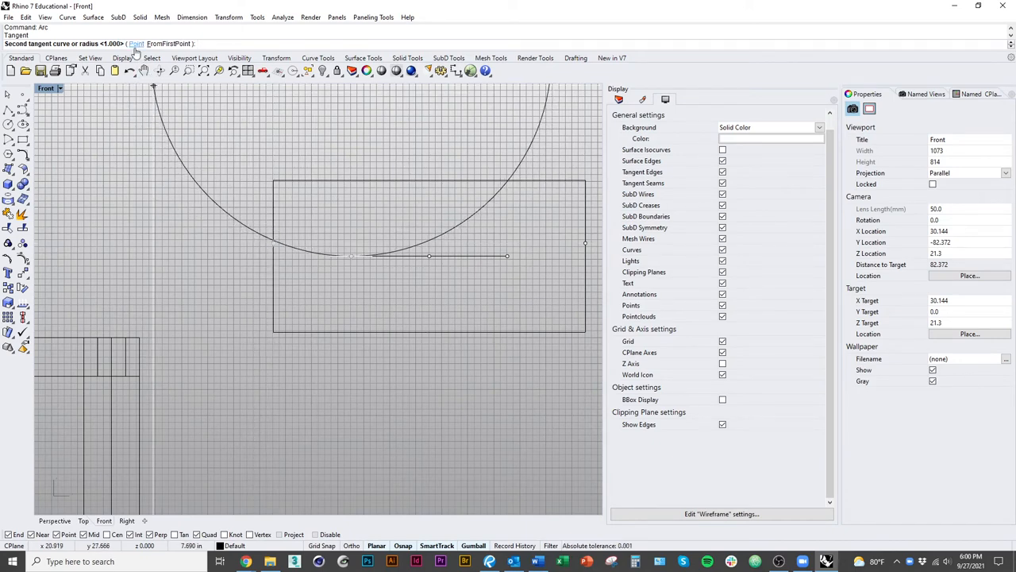
pyautogui.press('Return')
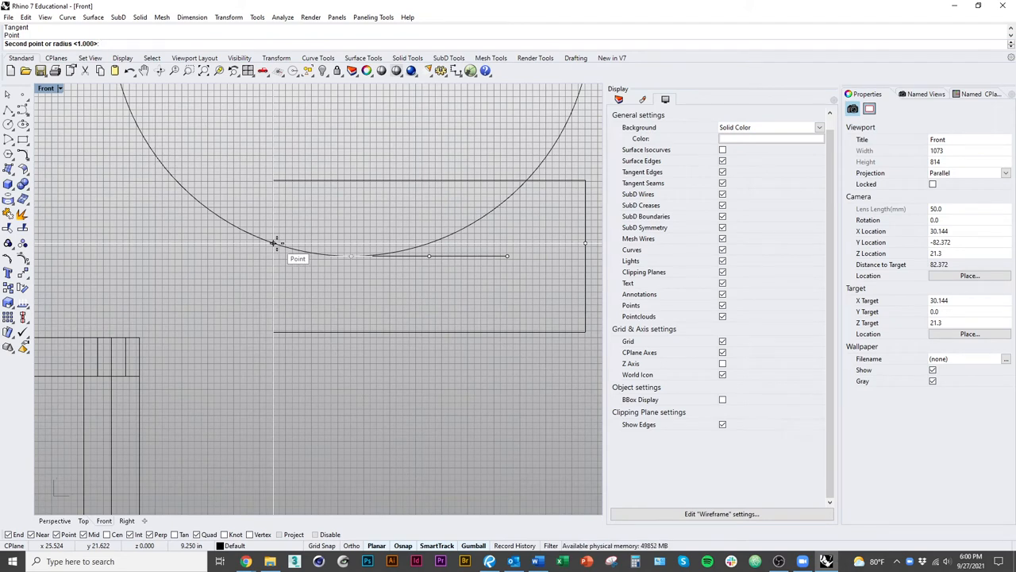
pyautogui.click(275, 241)
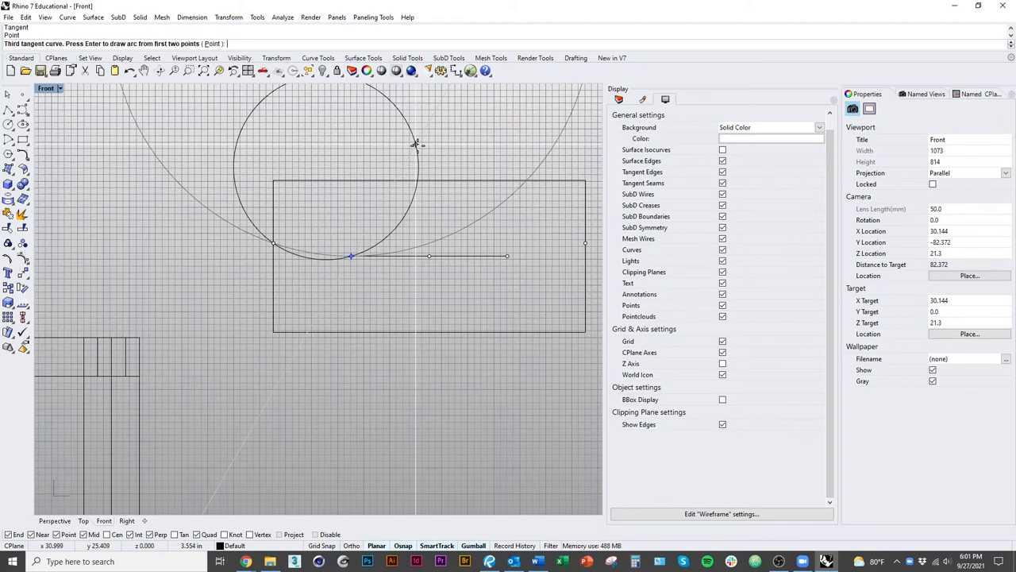
pyautogui.press('Return')
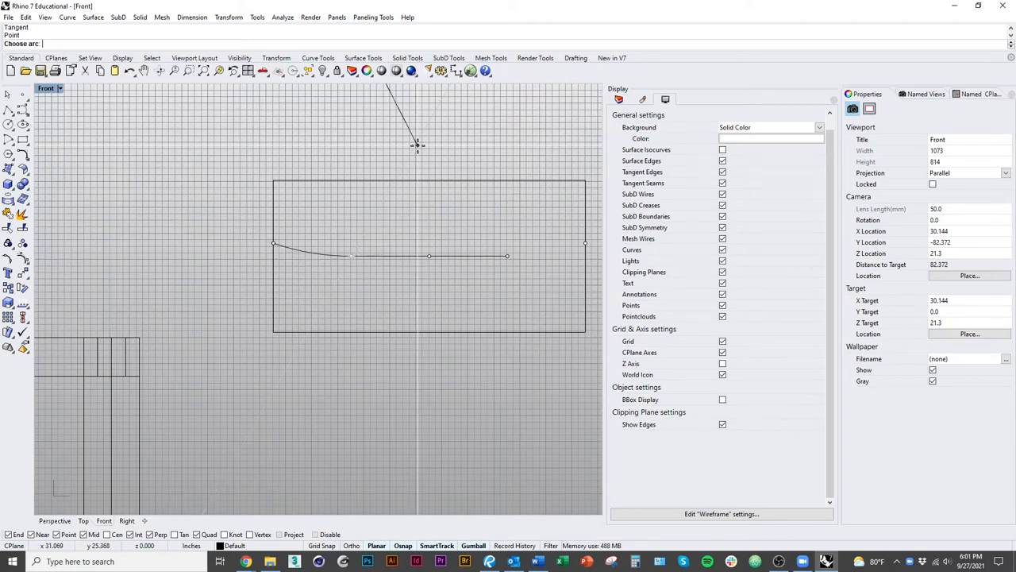
pyautogui.scroll(-4, 274, 357)
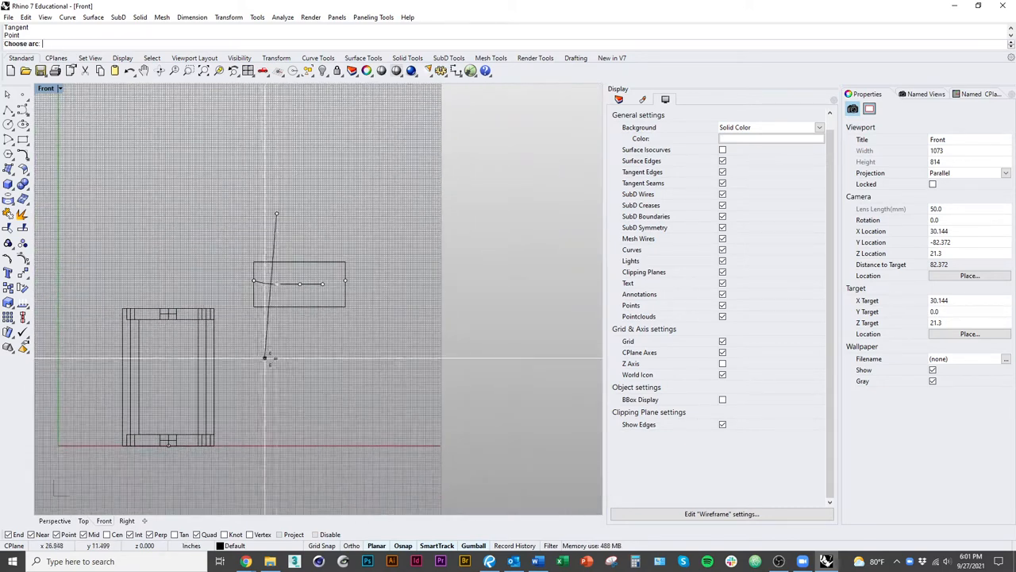
pyautogui.scroll(1, 274, 357)
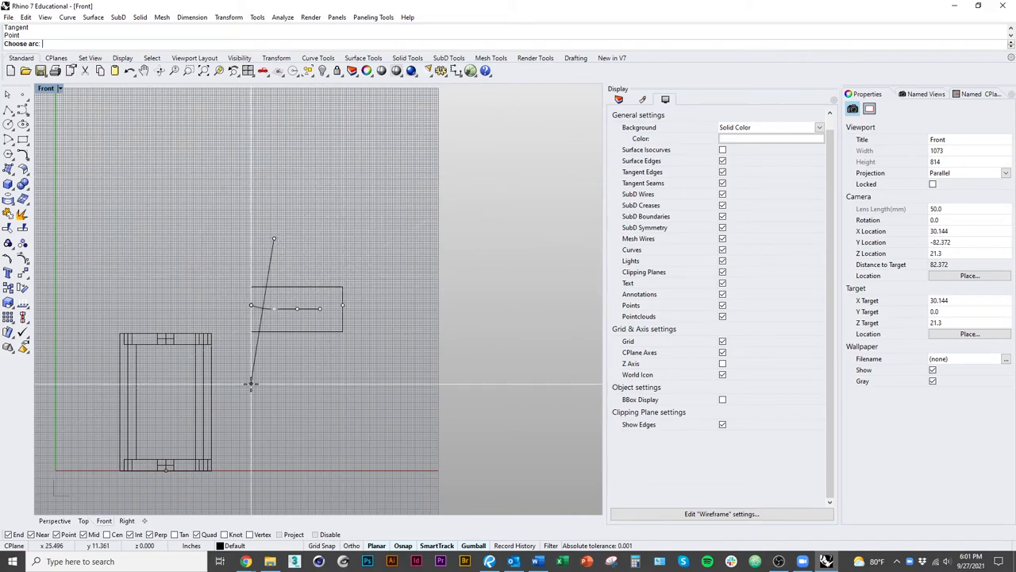
pyautogui.scroll(2, 262, 365)
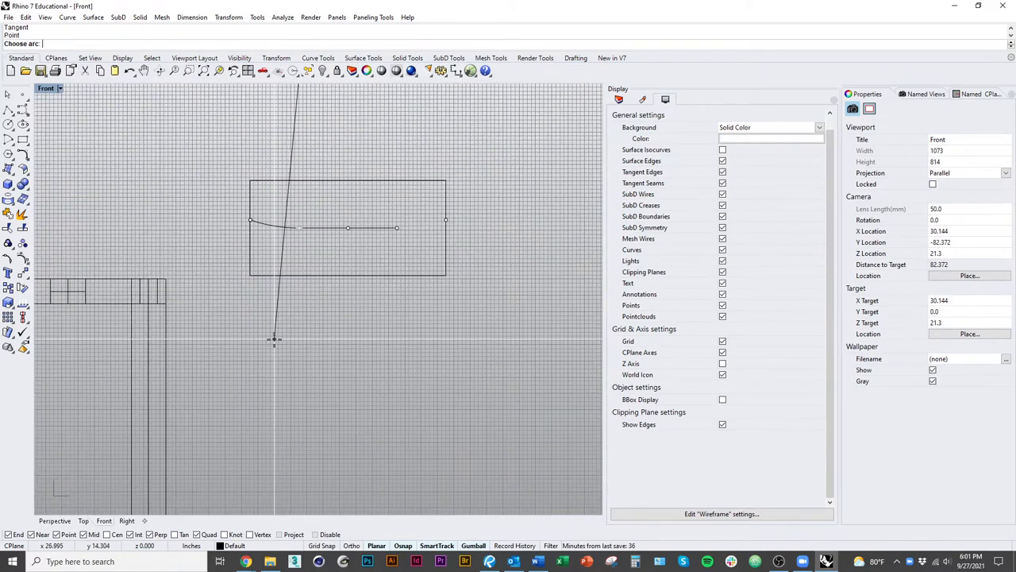
pyautogui.moveTo(278, 100); pyautogui.dragTo(262, 225, button='right')
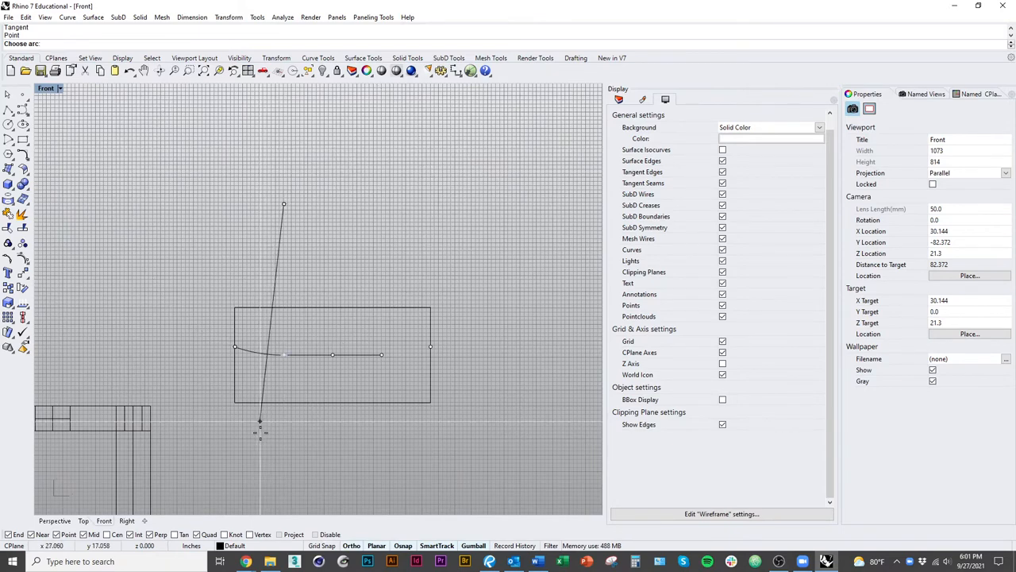
pyautogui.press('Escape')
# Mirror the new arc across the centre to the right end of the line
pyautogui.click(271, 360)
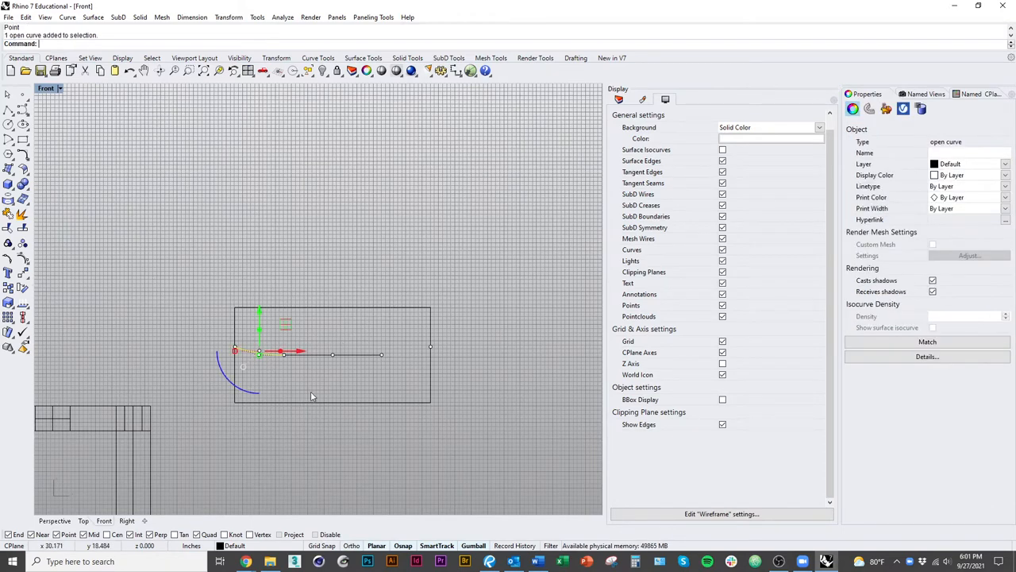
pyautogui.press('Return')
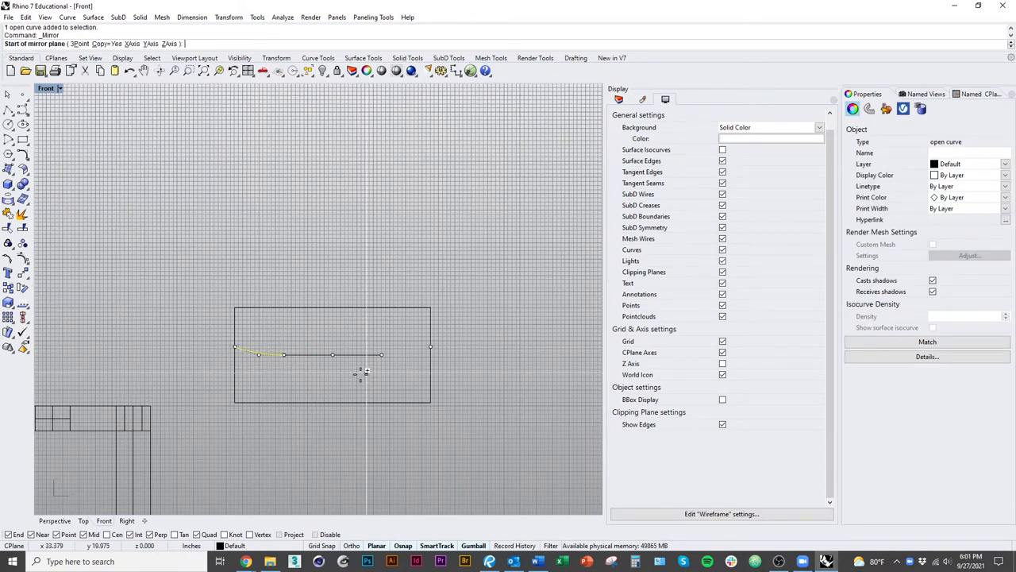
pyautogui.click(333, 354)
pyautogui.click(333, 301)
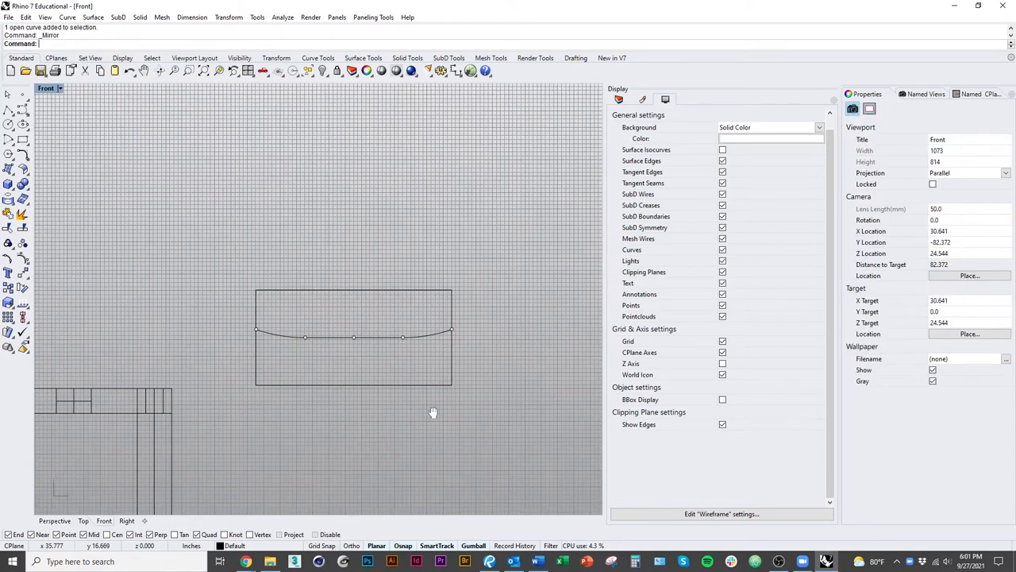
pyautogui.moveTo(353, 462); pyautogui.dragTo(351, 432, button='right')
# Join the two arcs and middle line into one seat curve
pyautogui.click(411, 327)
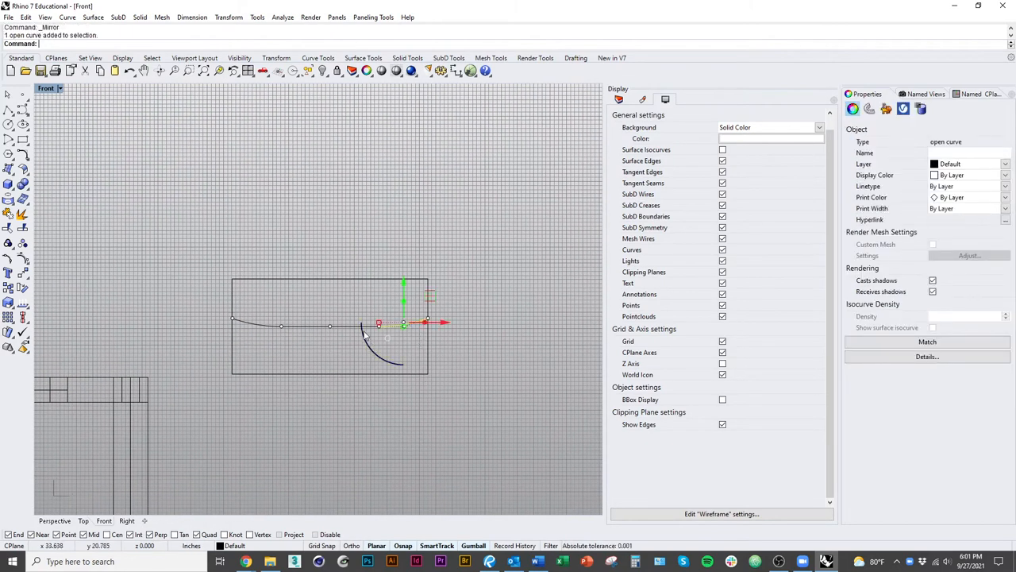
pyautogui.keyDown('shift'); pyautogui.click(357, 337); pyautogui.keyUp('shift')
pyautogui.keyDown('shift'); pyautogui.click(267, 331); pyautogui.keyUp('shift')
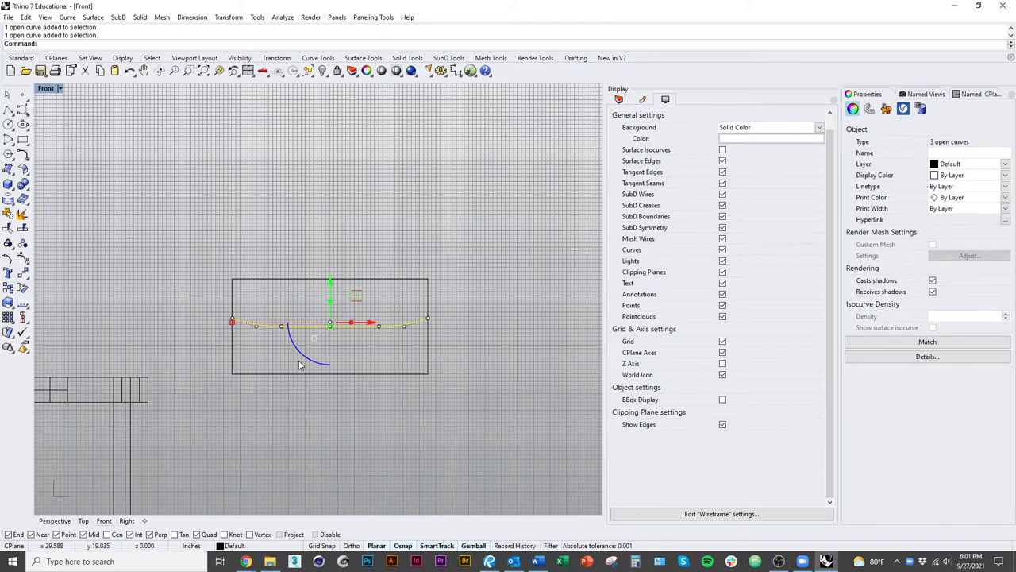
pyautogui.write('Join')
pyautogui.press('Return')
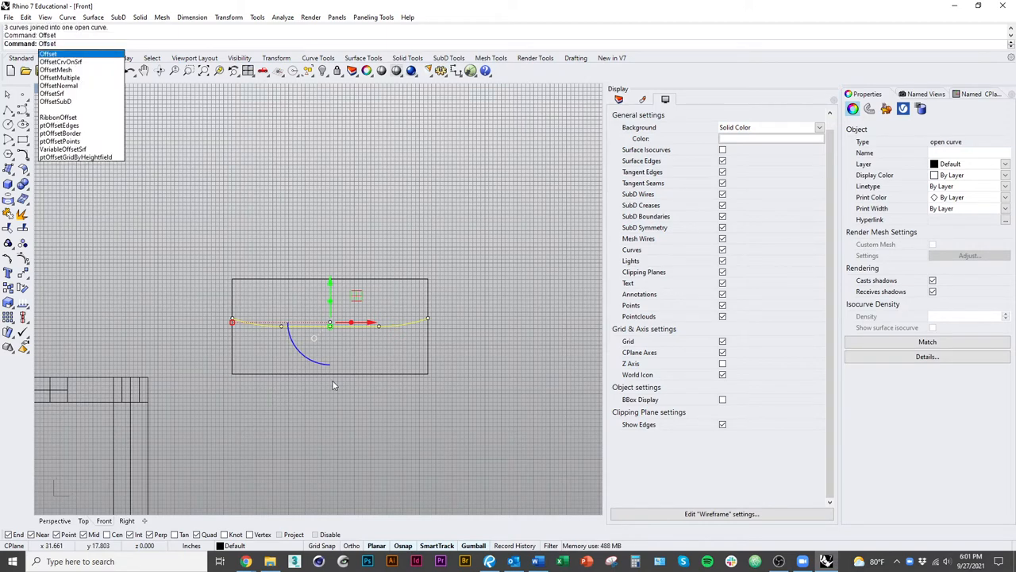
# Offset the seat curve 0.25 to both sides, then undo that attempt
pyautogui.press('Return')
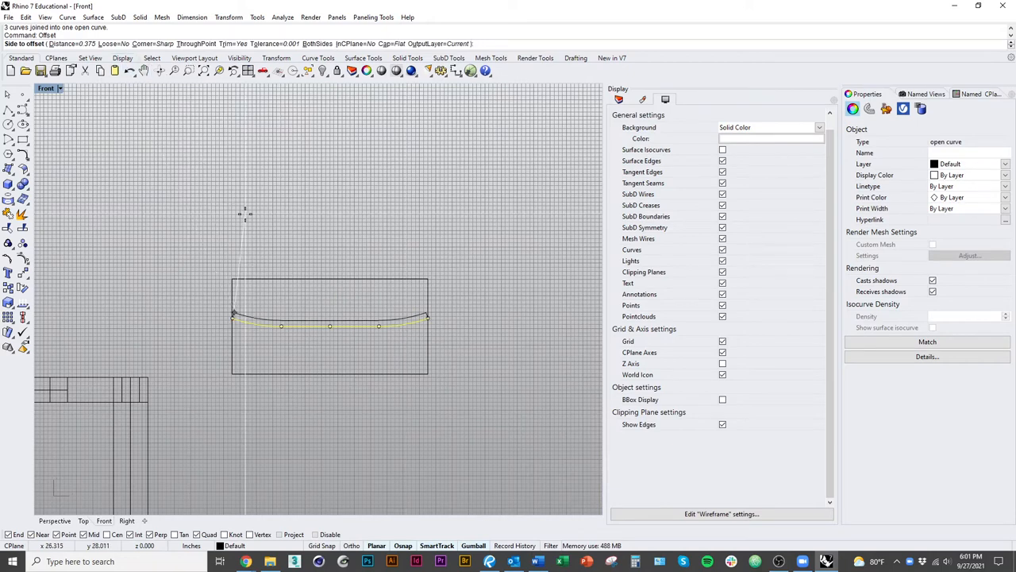
pyautogui.write('25')
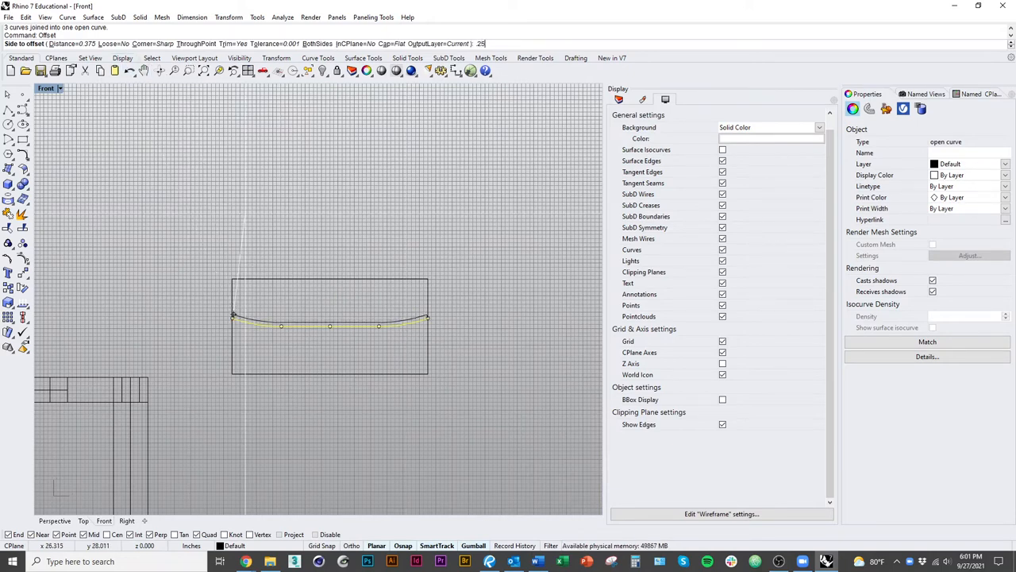
pyautogui.press('Return')
pyautogui.write('b')
pyautogui.press('Return')
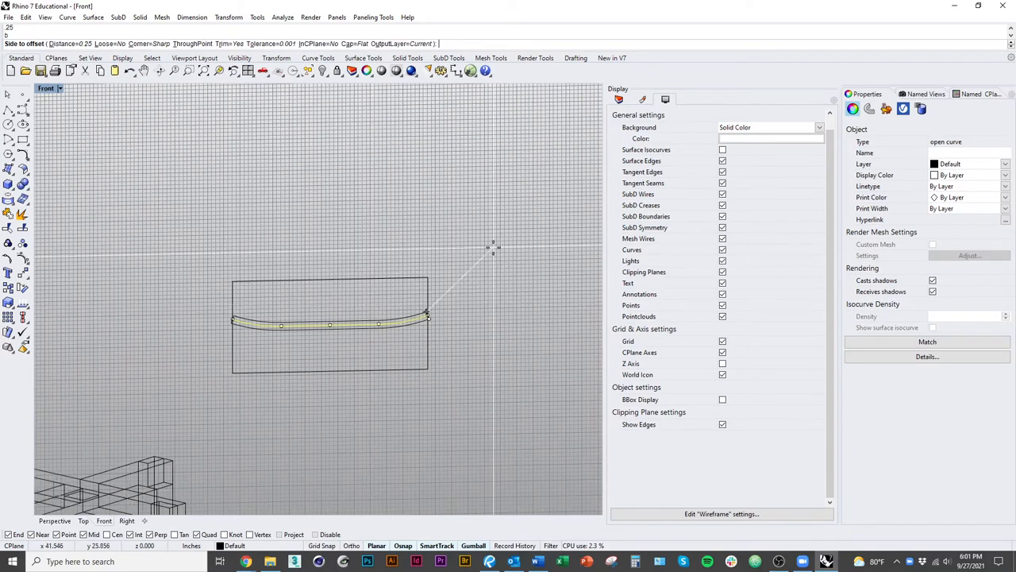
pyautogui.click(493, 247)
pyautogui.scroll(3, 433, 348)
pyautogui.scroll(-2, 436, 374)
pyautogui.click(436, 375)
pyautogui.moveTo(437, 375); pyautogui.dragTo(459, 312, button='right')
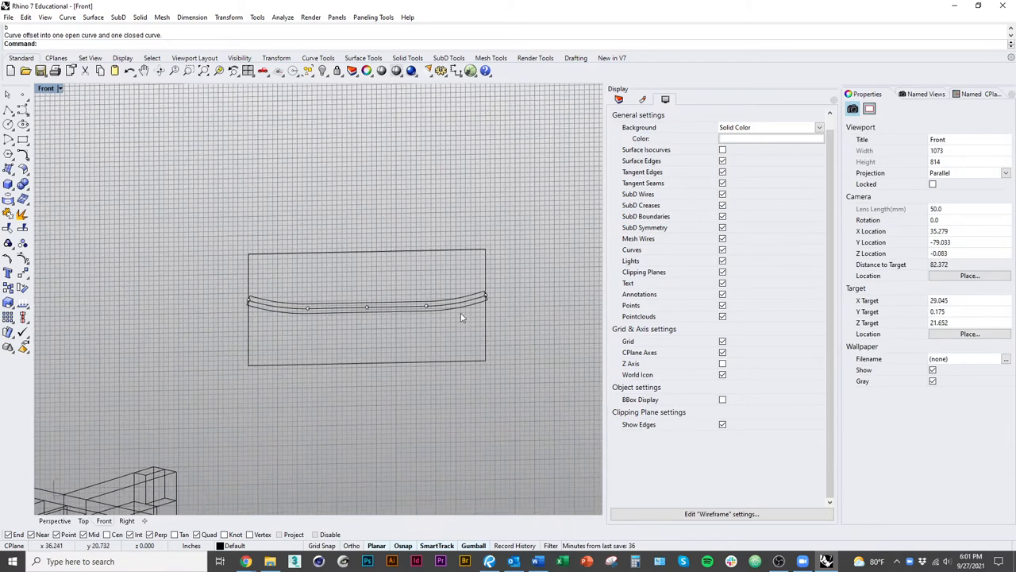
pyautogui.click(334, 329)
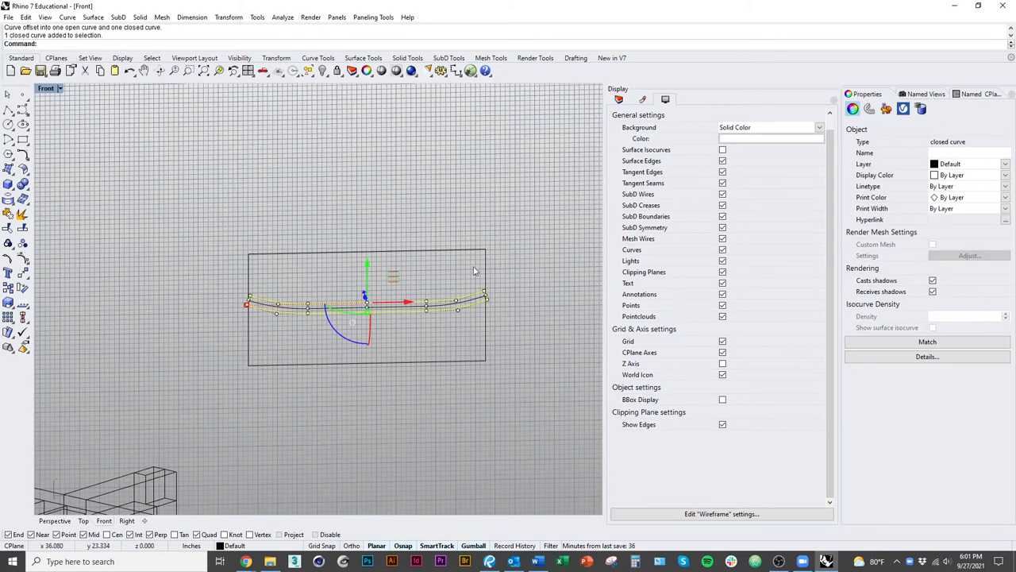
pyautogui.scroll(3, 333, 318)
pyautogui.press('Return')
pyautogui.click(347, 314)
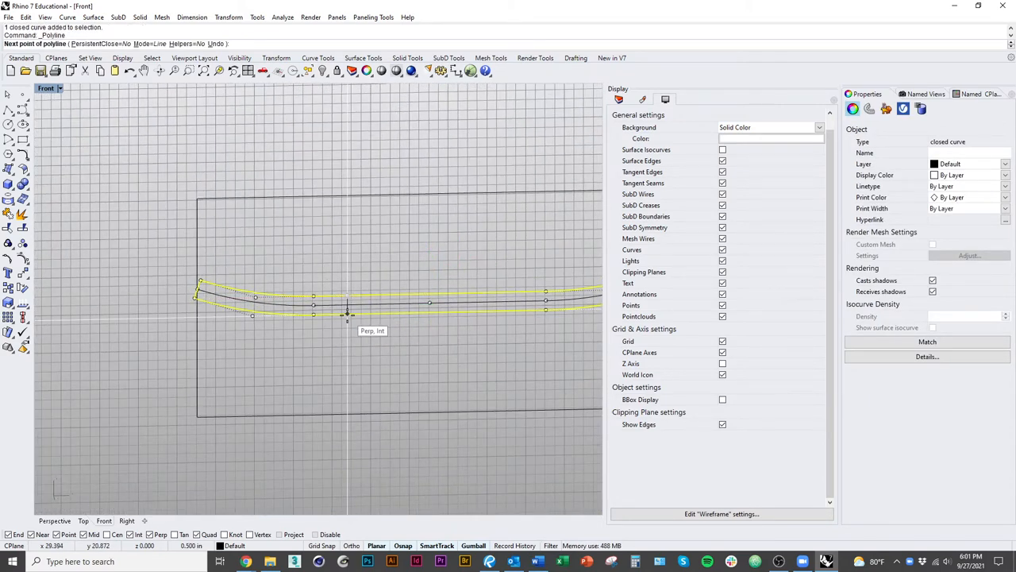
pyautogui.press('Escape')
pyautogui.scroll(-3, 346, 341)
pyautogui.hotkey('ctrl', 'z')
# Offset the seat curve 3/16 to both sides into a closed profile and select it
pyautogui.click(355, 313)
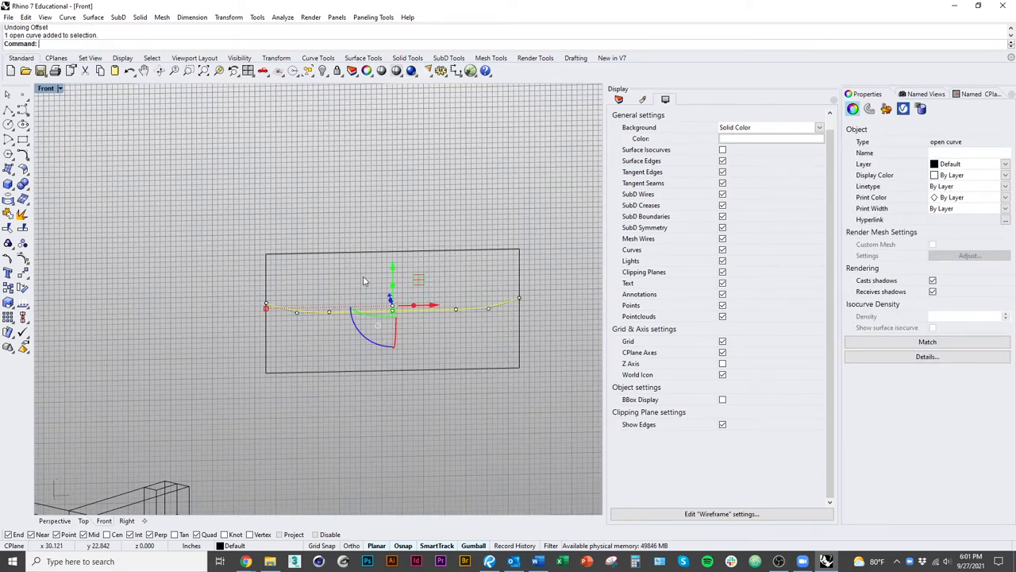
pyautogui.press('Return')
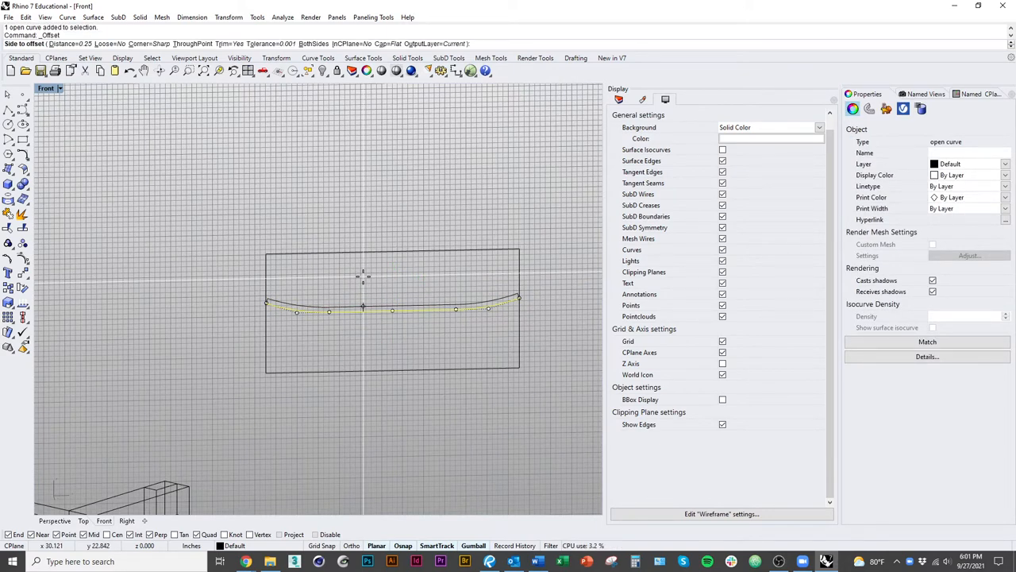
pyautogui.write('3/16')
pyautogui.press('Return')
pyautogui.click(363, 277)
pyautogui.click(475, 341)
pyautogui.moveTo(475, 309); pyautogui.dragTo(453, 277, button='right')
pyautogui.click(442, 258)
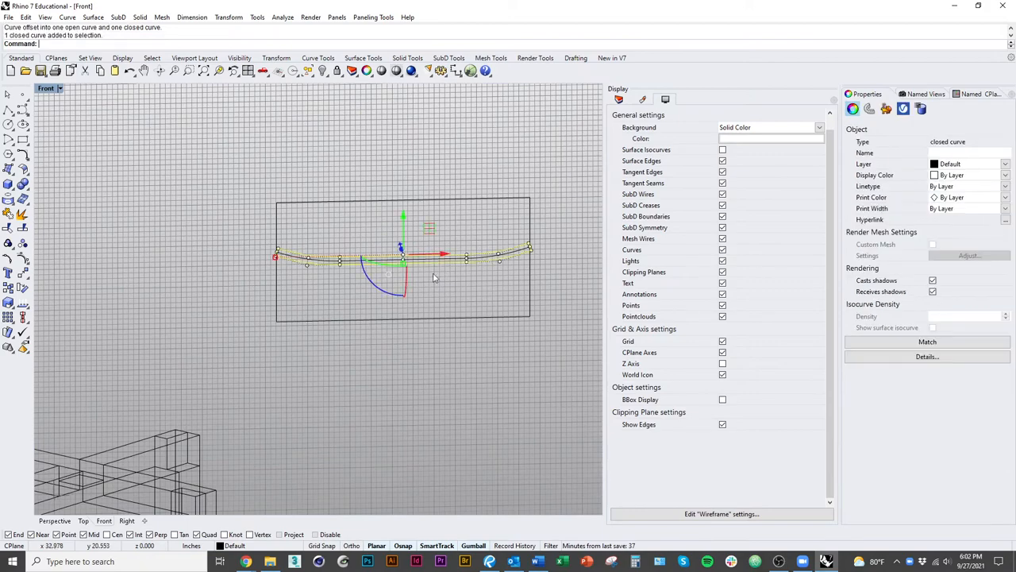
pyautogui.keyDown('ctrl'); pyautogui.keyDown('shift'); pyautogui.moveTo(396, 318); pyautogui.dragTo(333, 262, button='right'); pyautogui.keyUp('shift'); pyautogui.keyUp('ctrl')
pyautogui.write('ExtrudeCrv')
# Extrude the closed seat profile 12 units into the curved seat
pyautogui.press('Return')
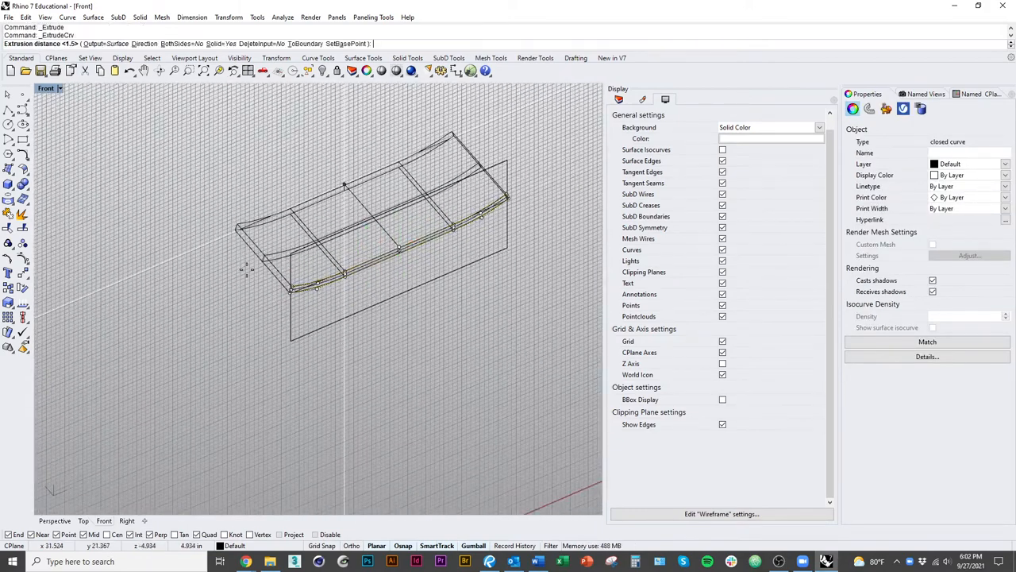
pyautogui.write('12')
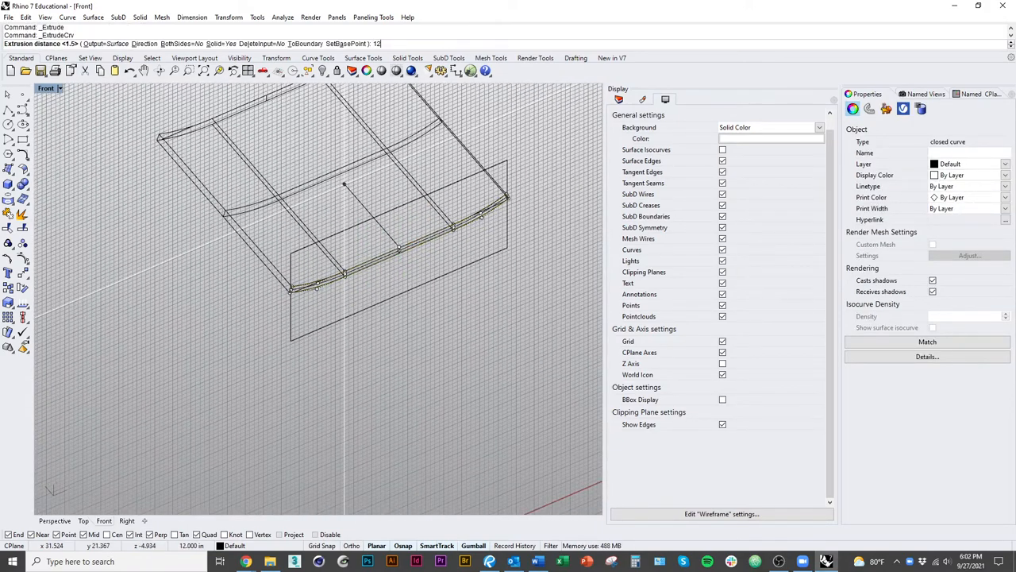
pyautogui.press('Return')
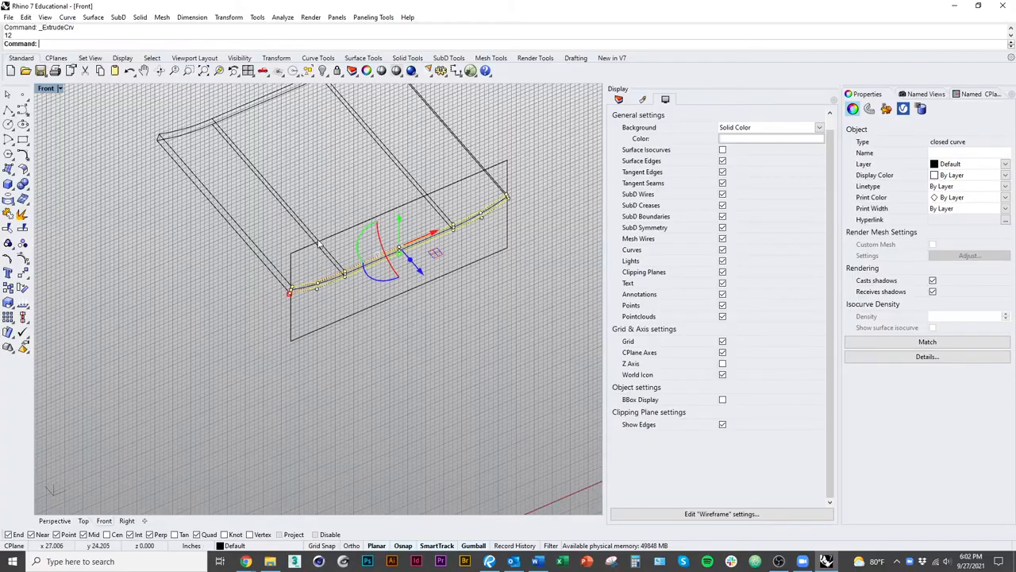
pyautogui.moveTo(326, 247); pyautogui.dragTo(301, 359, button='right')
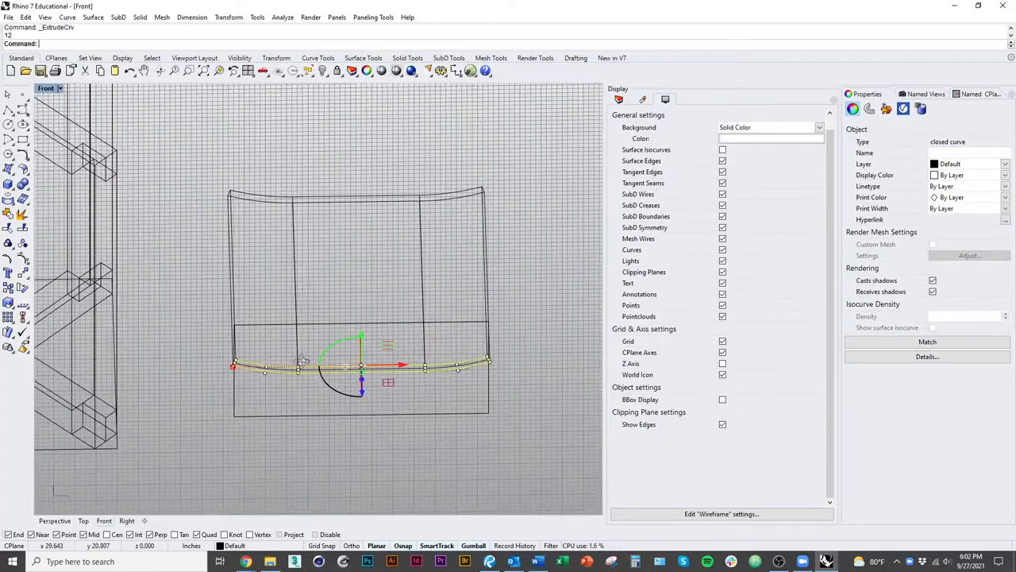
pyautogui.moveTo(302, 358)
pyautogui.mouseDown(button='right')
pyautogui.moveTo(384, 305)
pyautogui.moveTo(382, 262)
pyautogui.mouseUp(button='right')
pyautogui.click(384, 306)
# Switch the viewport to Ghosted and draw a helper polyline across the seat
pyautogui.press('Return')
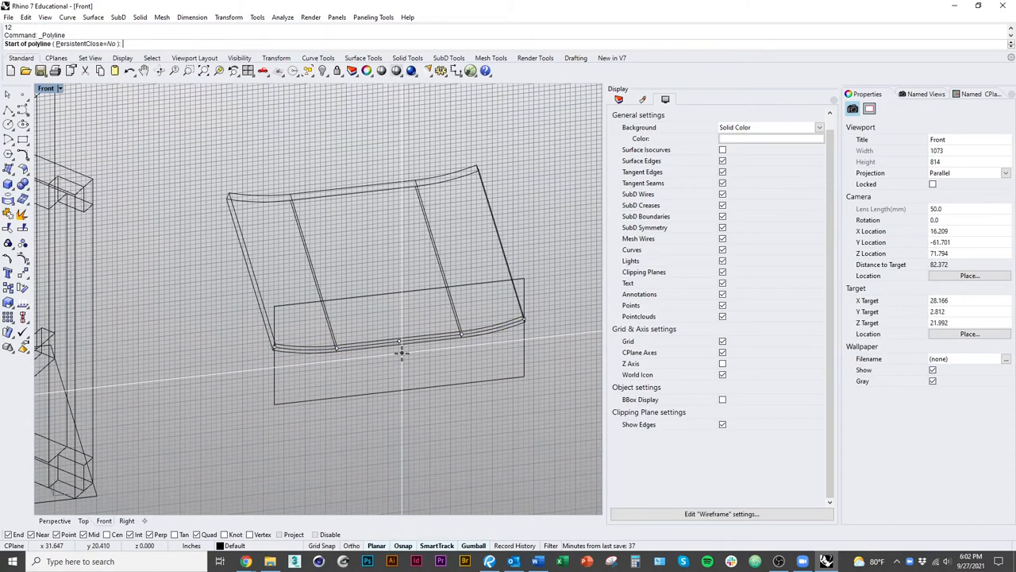
pyautogui.keyDown('shift'); pyautogui.moveTo(404, 359); pyautogui.dragTo(207, 254, button='right'); pyautogui.keyUp('shift')
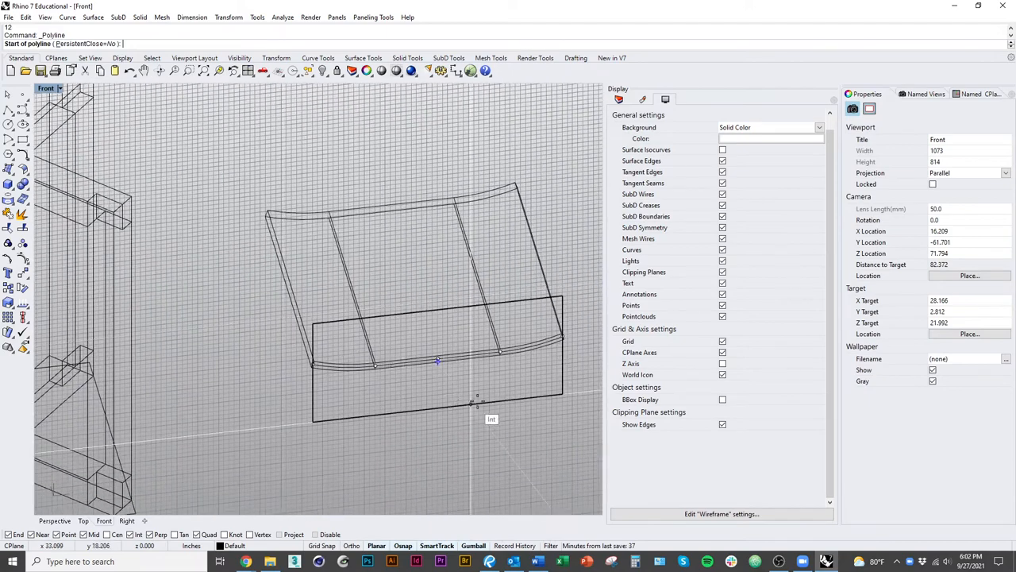
pyautogui.click(59, 88)
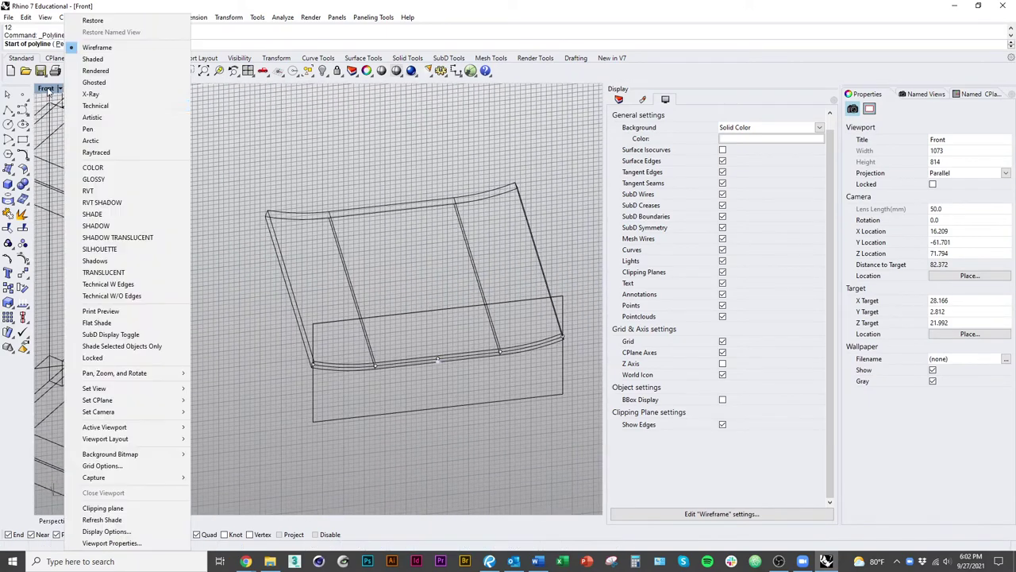
pyautogui.click(88, 81)
pyautogui.scroll(3, 469, 403)
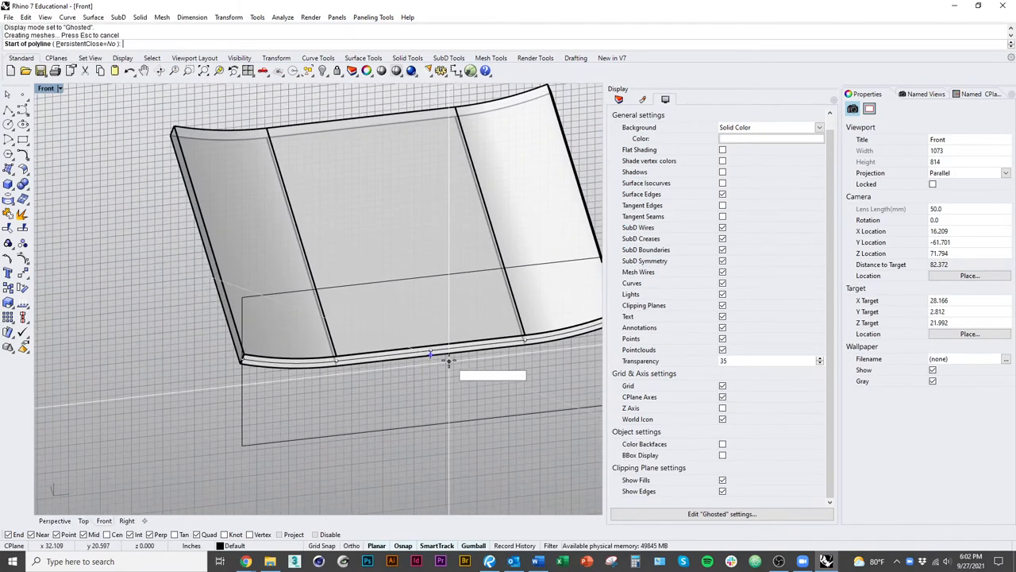
pyautogui.click(431, 355)
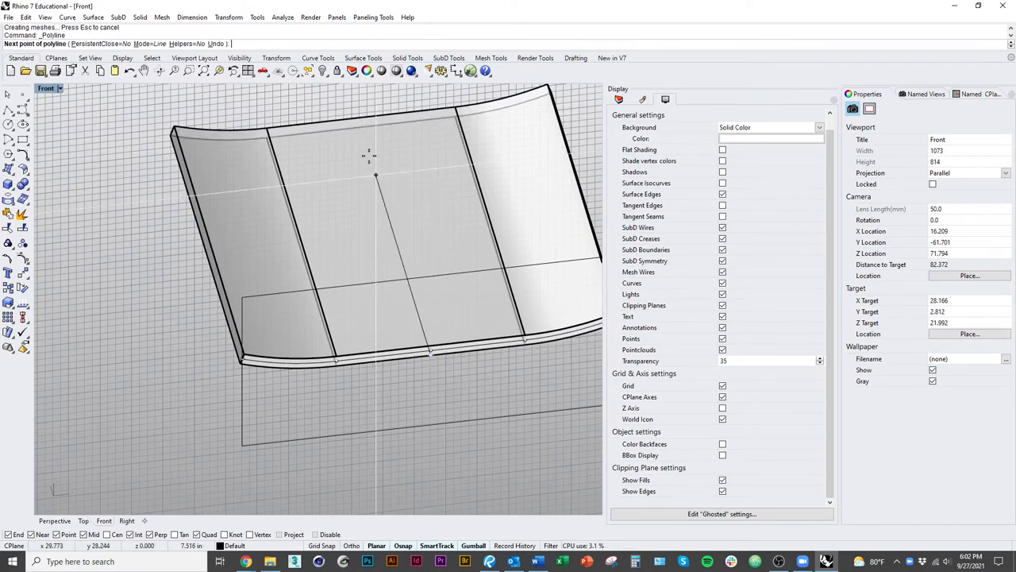
pyautogui.click(362, 132)
pyautogui.press('Return')
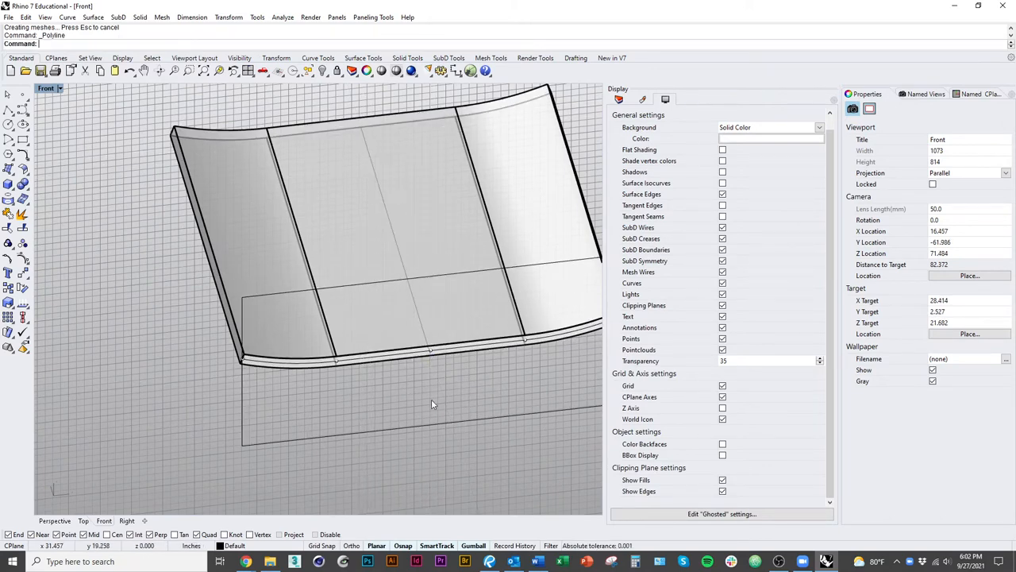
# Place a point at the helper line's midpoint, delete the line and select the point
pyautogui.moveTo(443, 402)
pyautogui.mouseDown(button='right')
pyautogui.moveTo(404, 248)
pyautogui.moveTo(292, 307)
pyautogui.mouseUp(button='right')
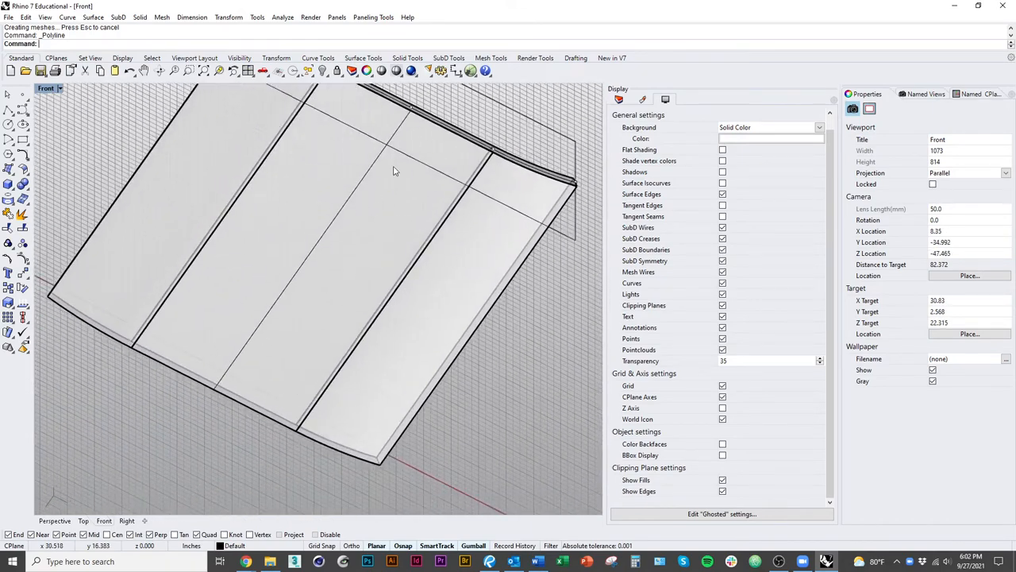
pyautogui.keyDown('shift'); pyautogui.moveTo(352, 257); pyautogui.dragTo(323, 305, button='right'); pyautogui.keyUp('shift')
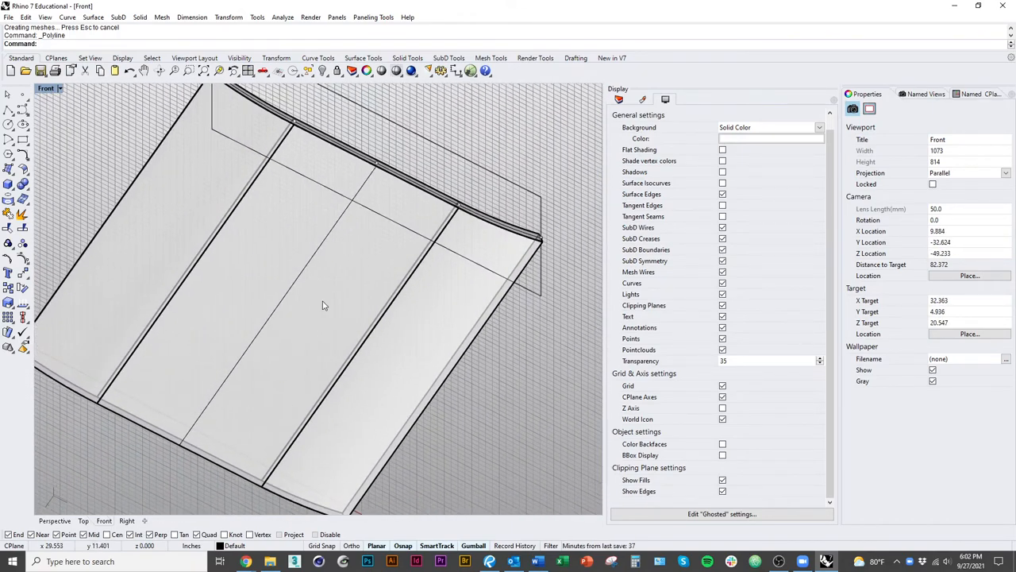
pyautogui.write('Point')
pyautogui.press('Return')
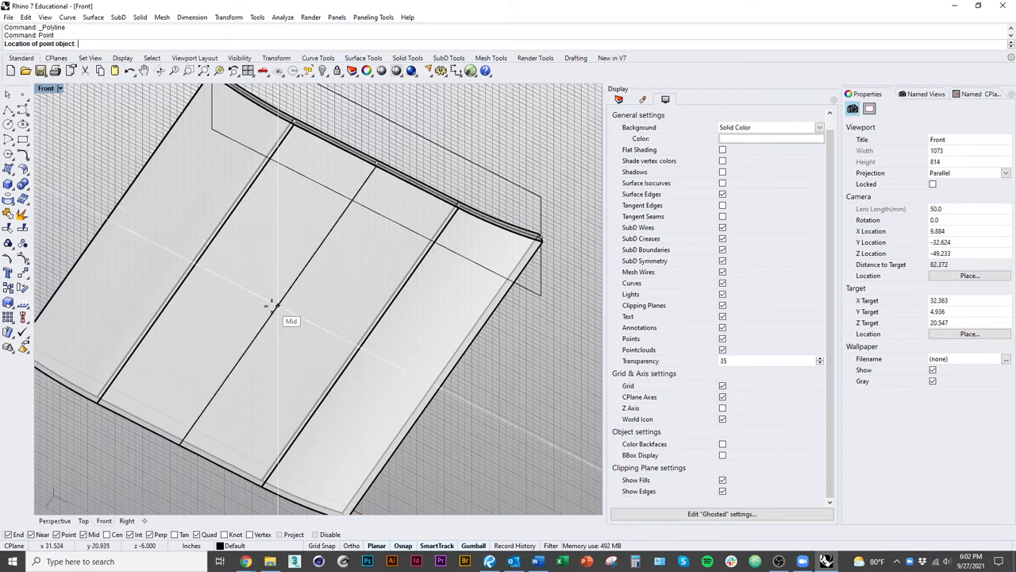
pyautogui.click(274, 307)
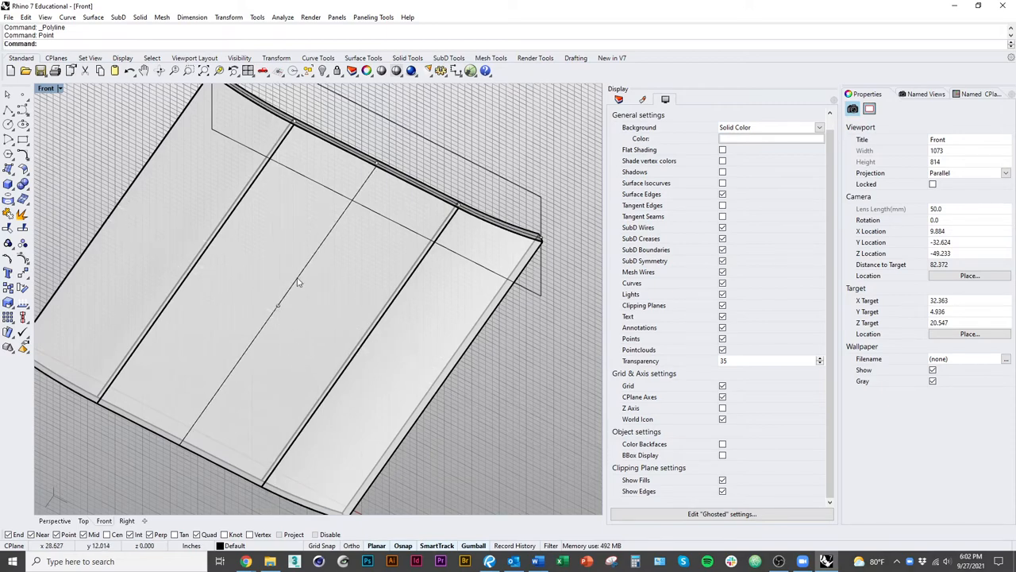
pyautogui.click(298, 282)
pyautogui.press('Delete')
pyautogui.scroll(-3, 298, 282)
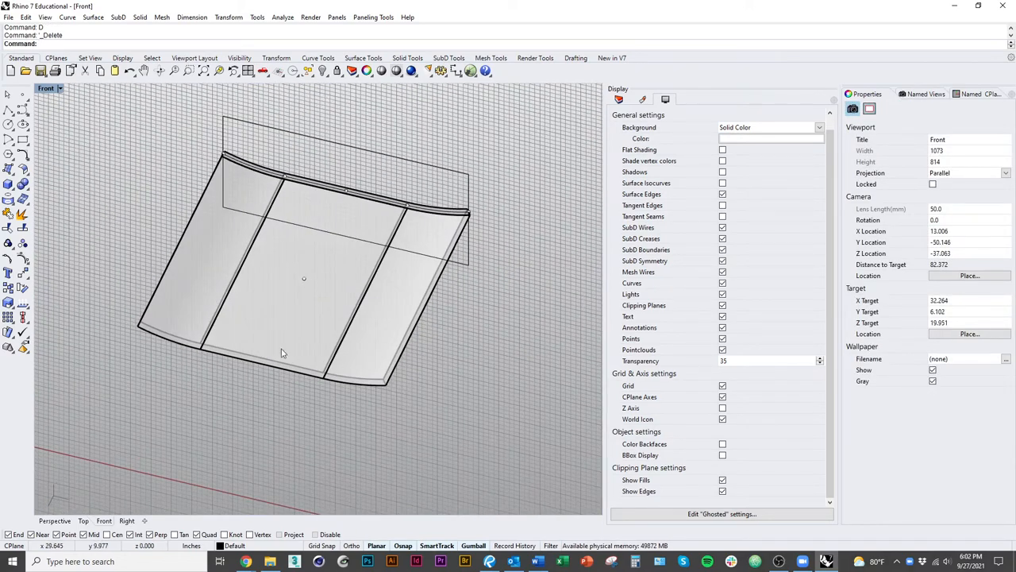
pyautogui.moveTo(298, 427); pyautogui.dragTo(239, 277)
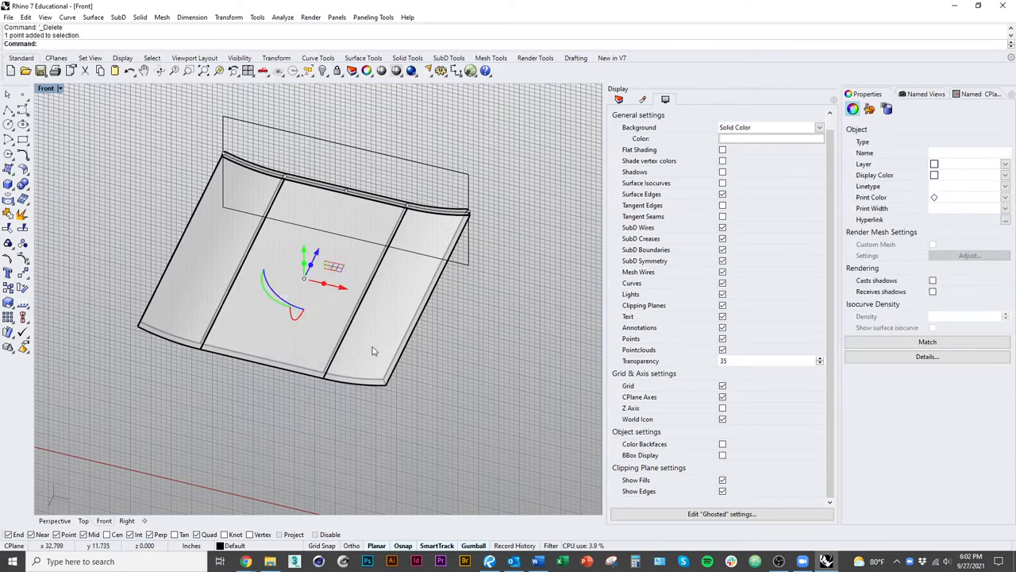
pyautogui.moveTo(290, 342)
pyautogui.mouseDown(button='right')
pyautogui.moveTo(315, 295)
pyautogui.moveTo(321, 320)
pyautogui.moveTo(350, 317)
pyautogui.mouseUp(button='right')
# Move the seat from its centre point onto the frame's top centre
pyautogui.keyDown('shift'); pyautogui.click(292, 270); pyautogui.keyUp('shift')
pyautogui.write('M')
pyautogui.press('Return')
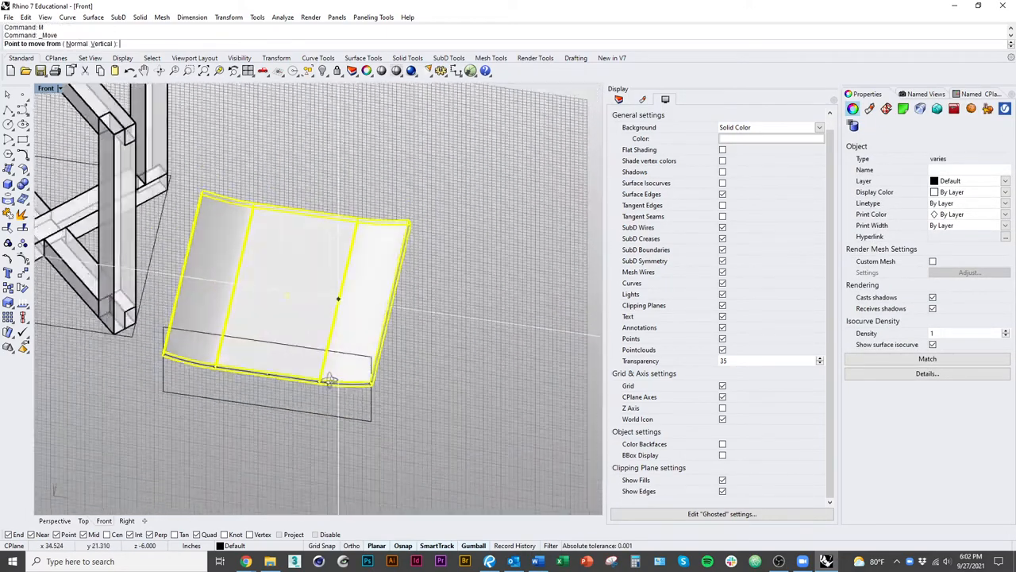
pyautogui.moveTo(318, 318); pyautogui.dragTo(381, 373, button='right')
pyautogui.click(390, 389)
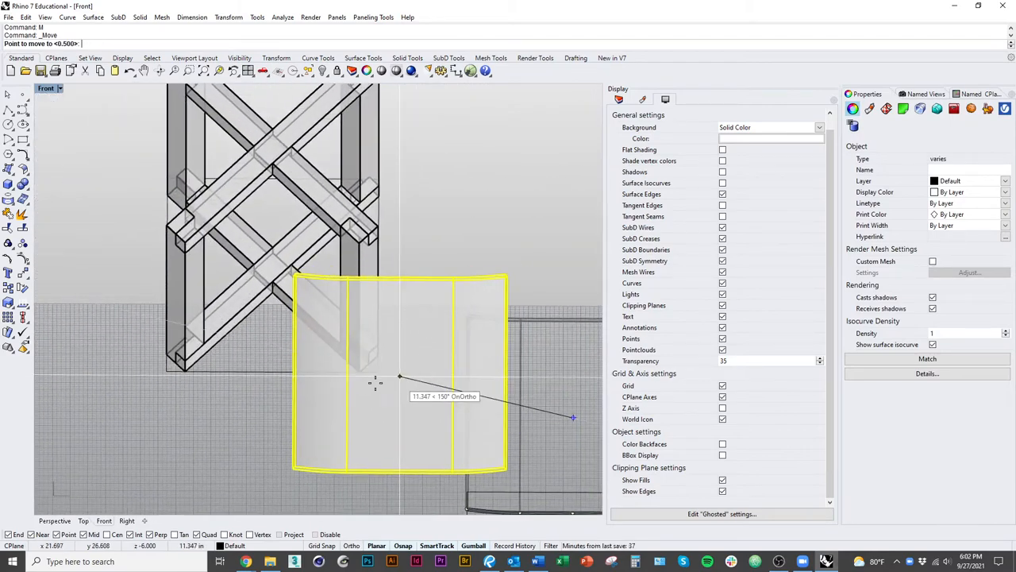
pyautogui.click(273, 278)
pyautogui.moveTo(442, 404); pyautogui.dragTo(355, 407, button='right')
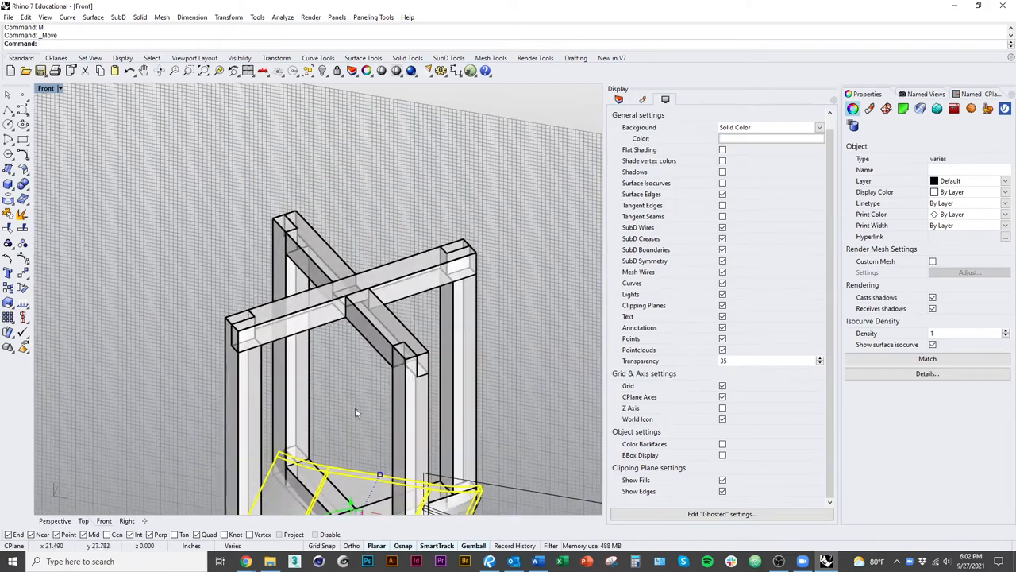
pyautogui.scroll(6, 365, 333)
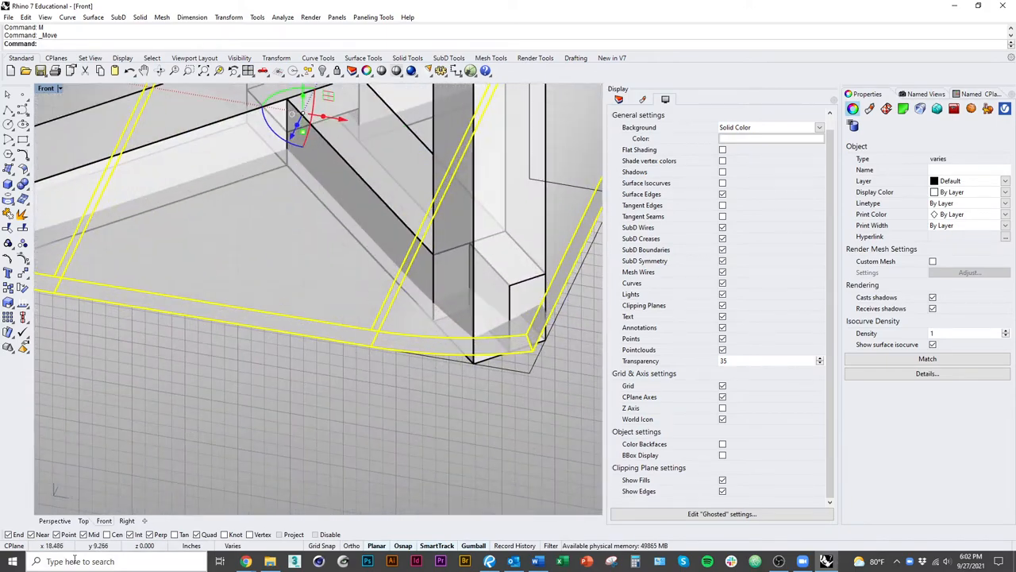
pyautogui.click(82, 521)
pyautogui.scroll(-4, 280, 343)
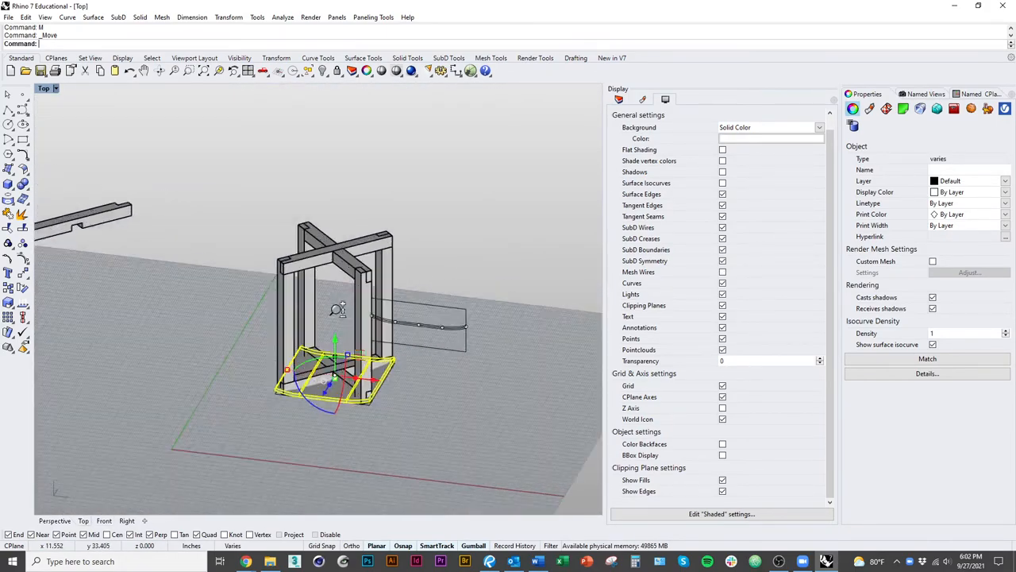
pyautogui.scroll(4, 318, 357)
pyautogui.write('v')
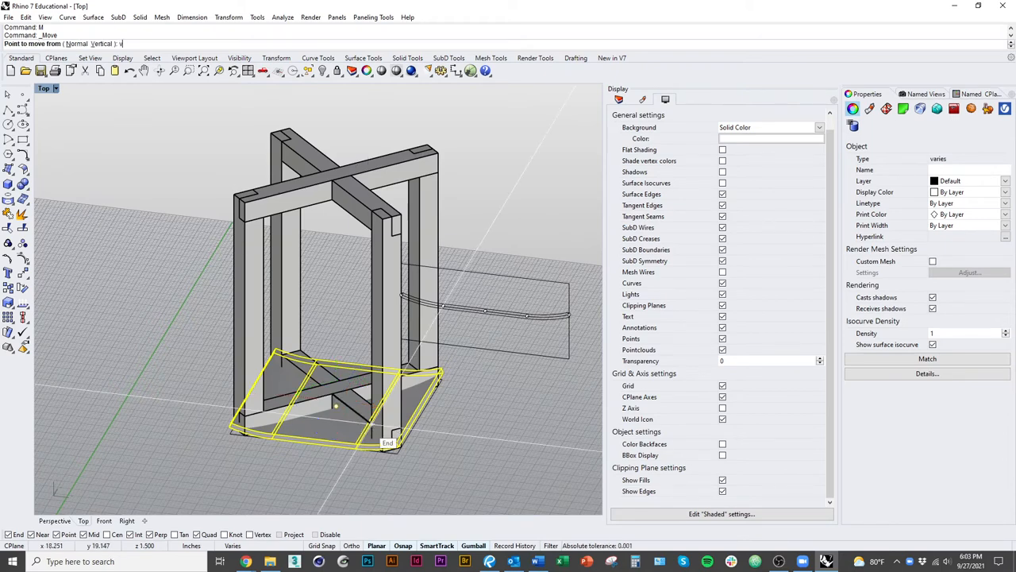
# Move the seat vertically from the base up onto the top of the posts
pyautogui.press('Return')
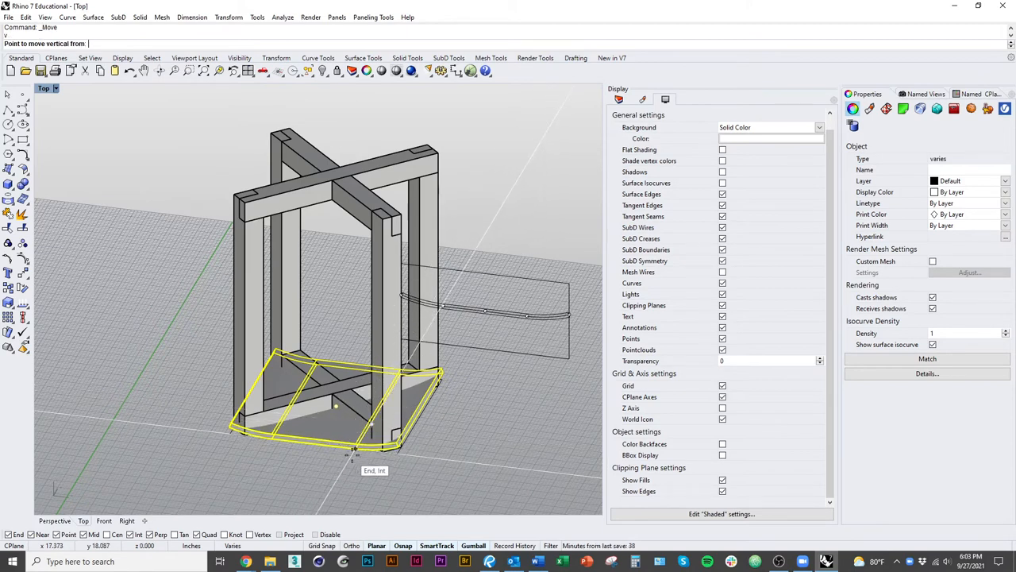
pyautogui.click(353, 454)
pyautogui.click(419, 230)
pyautogui.click(504, 210)
pyautogui.moveTo(478, 261)
pyautogui.mouseDown(button='right')
pyautogui.moveTo(514, 272)
pyautogui.moveTo(409, 221)
pyautogui.moveTo(94, 234)
pyautogui.moveTo(163, 296)
pyautogui.moveTo(245, 251)
pyautogui.moveTo(407, 304)
pyautogui.mouseUp(button='right')
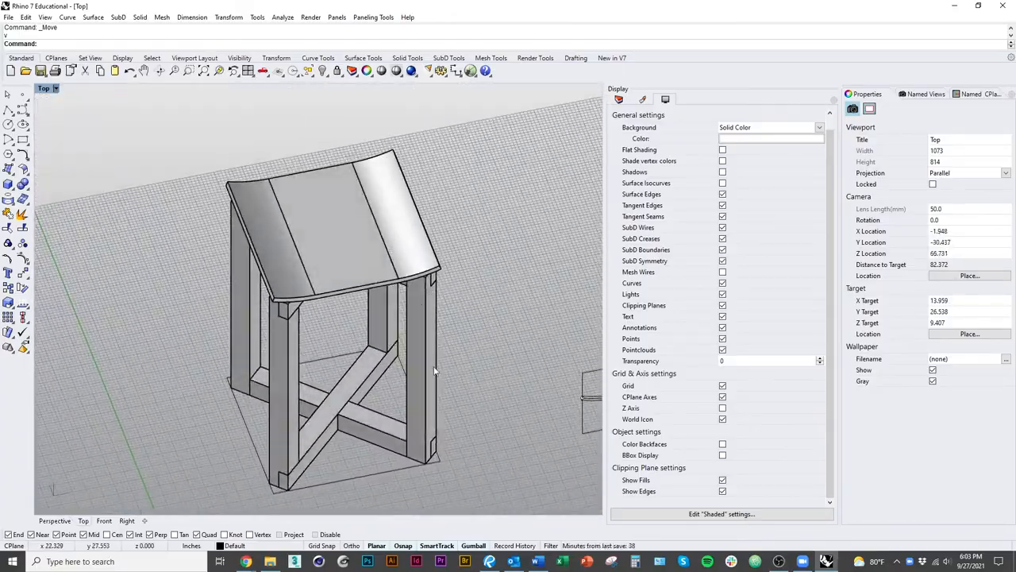
# Check the assignment PDF, then delete an unwanted curve near the seat profile
pyautogui.hotkey('alt', 'Tab')
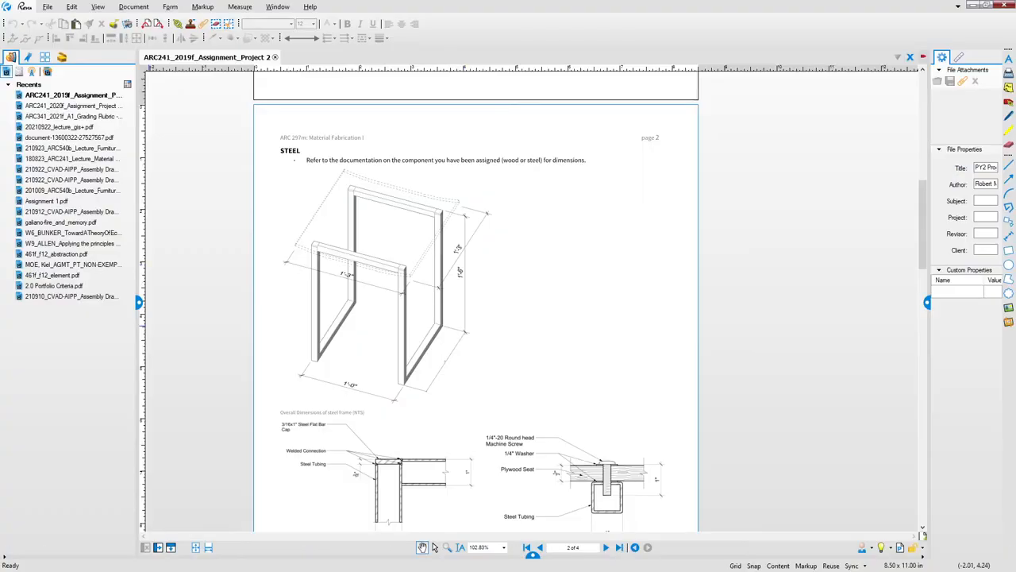
pyautogui.hotkey('alt', 'Tab')
pyautogui.moveTo(462, 318); pyautogui.dragTo(302, 254, button='right')
pyautogui.click(478, 315)
pyautogui.click(508, 339)
pyautogui.press('Delete')
pyautogui.scroll(3, 492, 309)
# Scale1D the rectangle around the profile by 7.5
pyautogui.moveTo(504, 293); pyautogui.dragTo(481, 316, button='right')
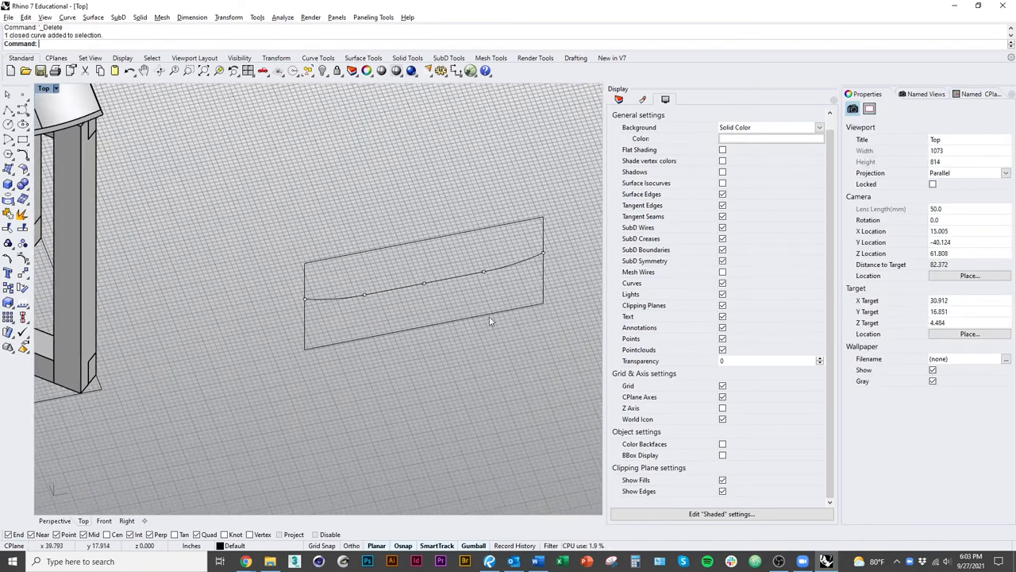
pyautogui.click(490, 321)
pyautogui.press('Return')
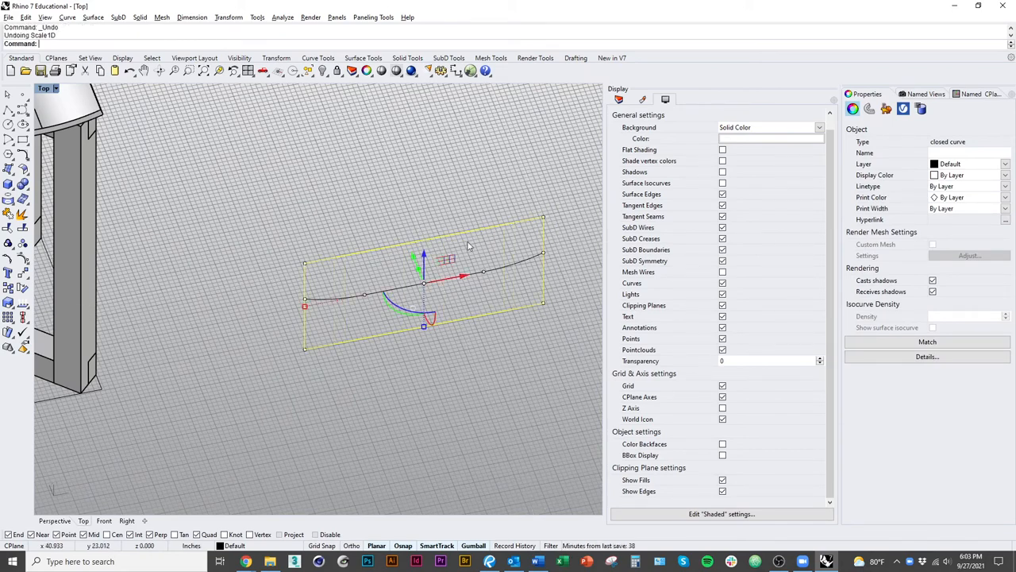
pyautogui.press('Return')
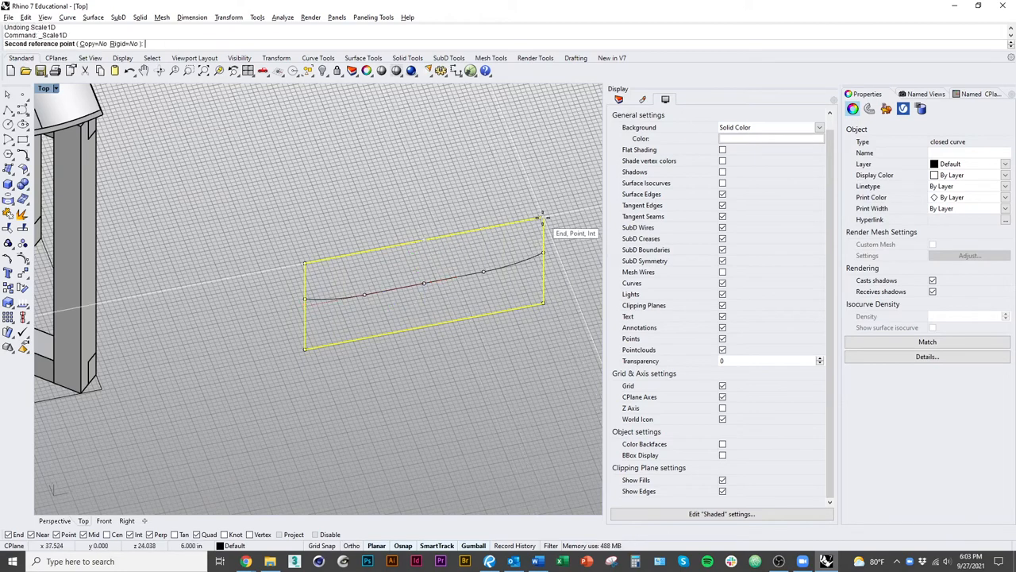
pyautogui.write('7.5')
pyautogui.press('Return')
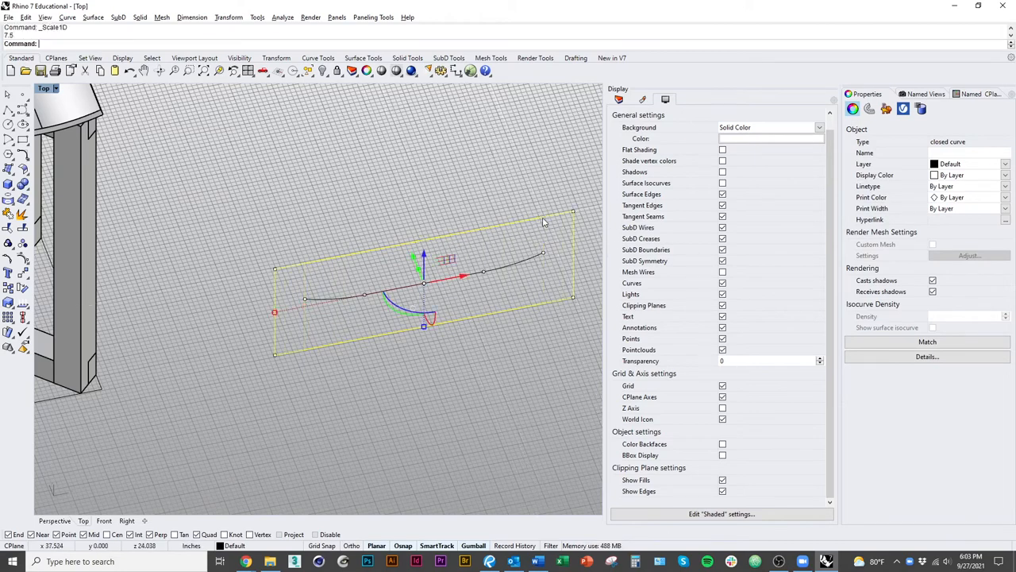
pyautogui.moveTo(522, 165)
pyautogui.mouseDown(button='right')
pyautogui.moveTo(469, 276)
pyautogui.moveTo(482, 315)
pyautogui.mouseUp(button='right')
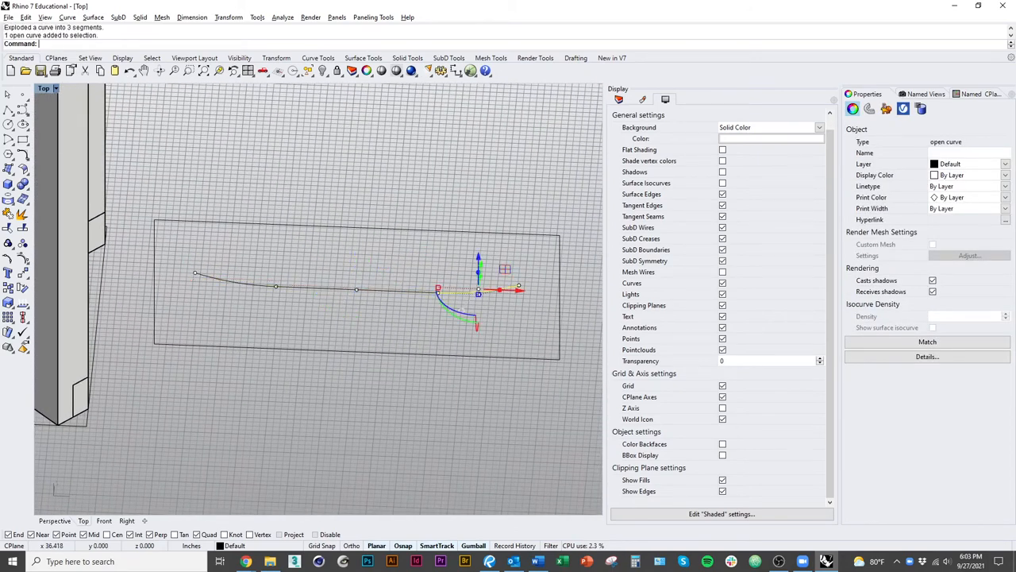
pyautogui.write('M')
# Move the curve segments outward and extend the curve to the box edges
pyautogui.press('Return')
pyautogui.click(520, 287)
pyautogui.click(560, 292)
pyautogui.press('Return')
pyautogui.click(195, 277)
pyautogui.click(154, 277)
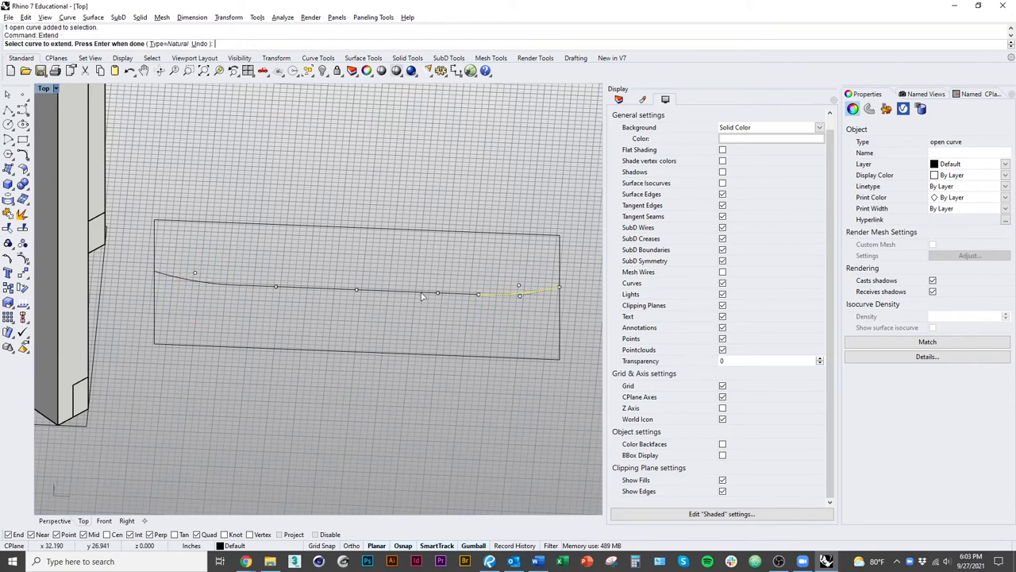
pyautogui.press('Return')
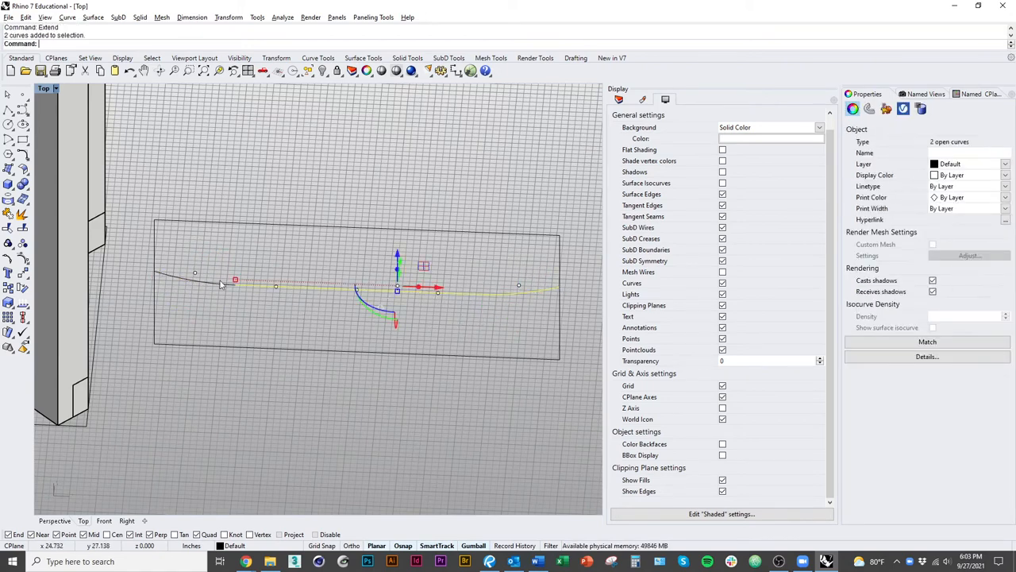
pyautogui.scroll(-2, 296, 360)
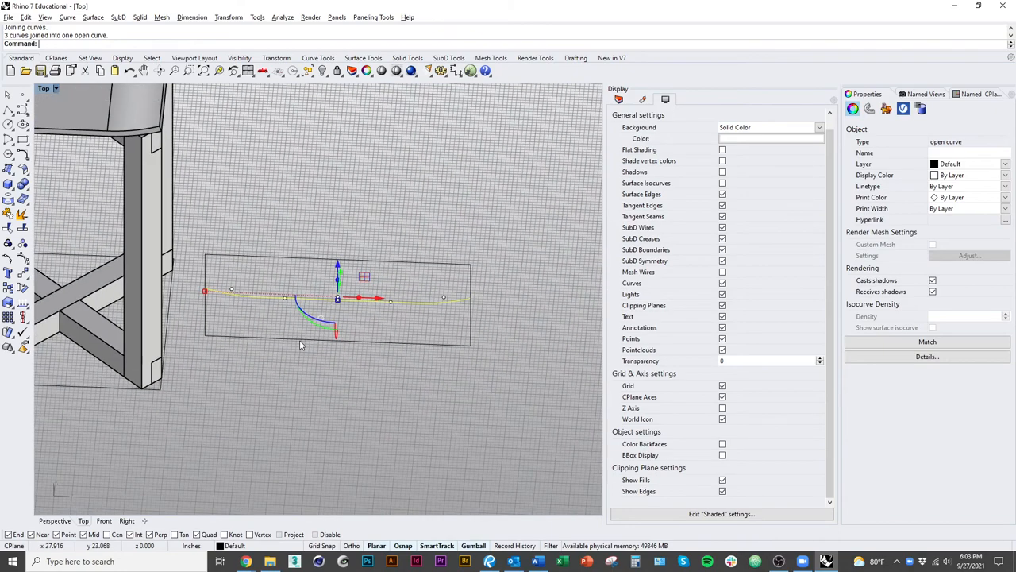
pyautogui.write('Offset')
# Offset the reworked profile curve closed and extrude it into a new curved seat panel
pyautogui.press('Return')
pyautogui.click(344, 309)
pyautogui.scroll(3, 420, 303)
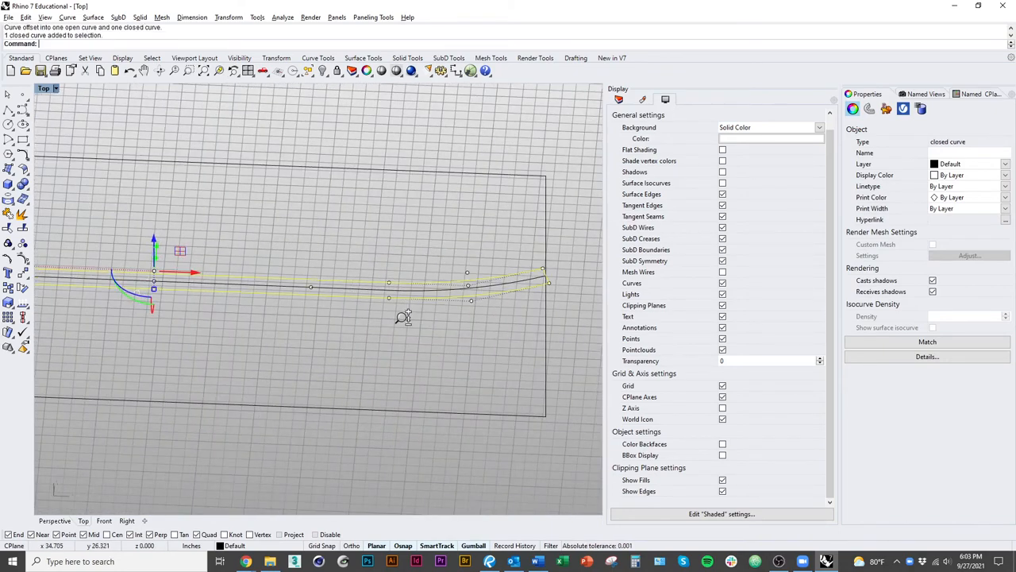
pyautogui.write('ExtrudeCrv')
pyautogui.press('Return')
pyautogui.click(441, 214)
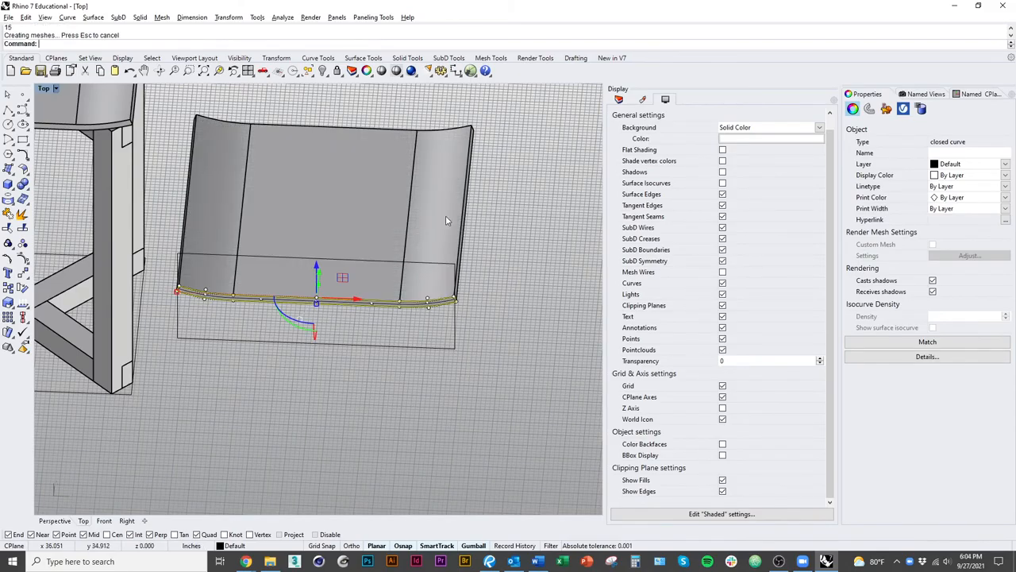
# Delete then restore the new seat surface, and cancel a guide line
pyautogui.moveTo(381, 396)
pyautogui.mouseDown(button='right')
pyautogui.moveTo(240, 434)
pyautogui.moveTo(423, 278)
pyautogui.moveTo(425, 321)
pyautogui.mouseUp(button='right')
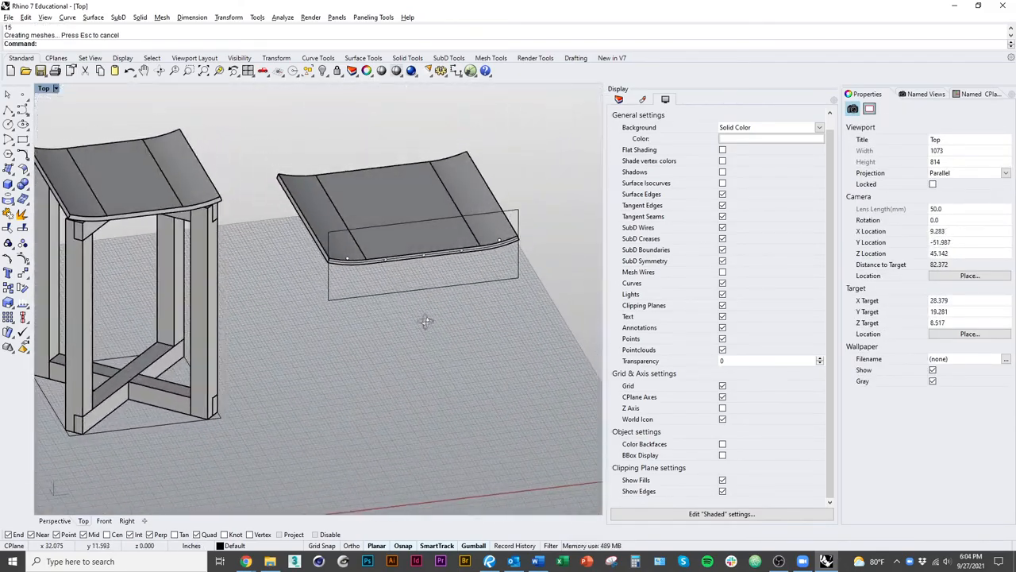
pyautogui.click(397, 207)
pyautogui.press('Delete')
pyautogui.scroll(-3, 397, 317)
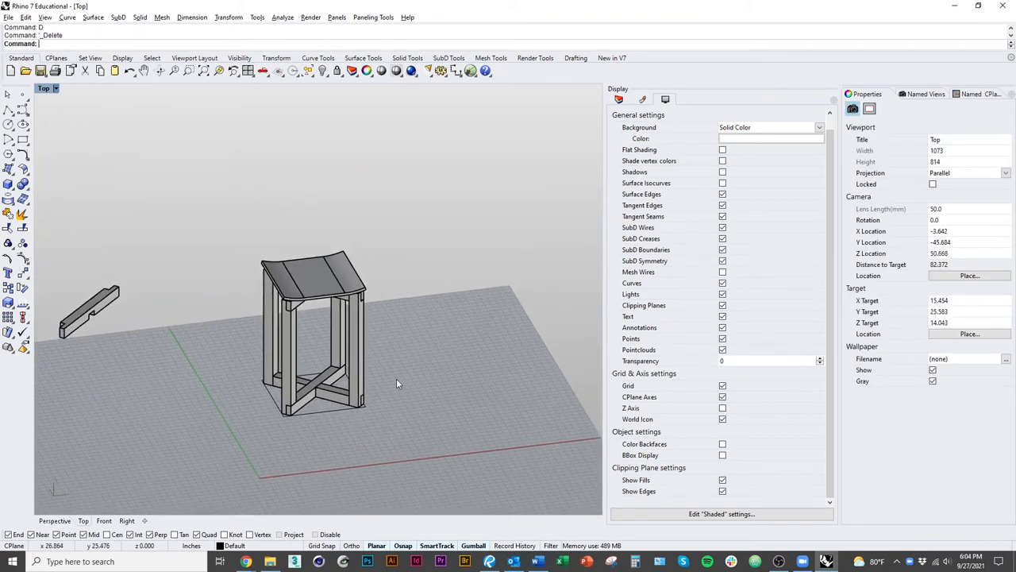
pyautogui.hotkey('ctrl', 'z')
pyautogui.scroll(4, 478, 332)
pyautogui.scroll(4, 445, 334)
pyautogui.click(477, 321)
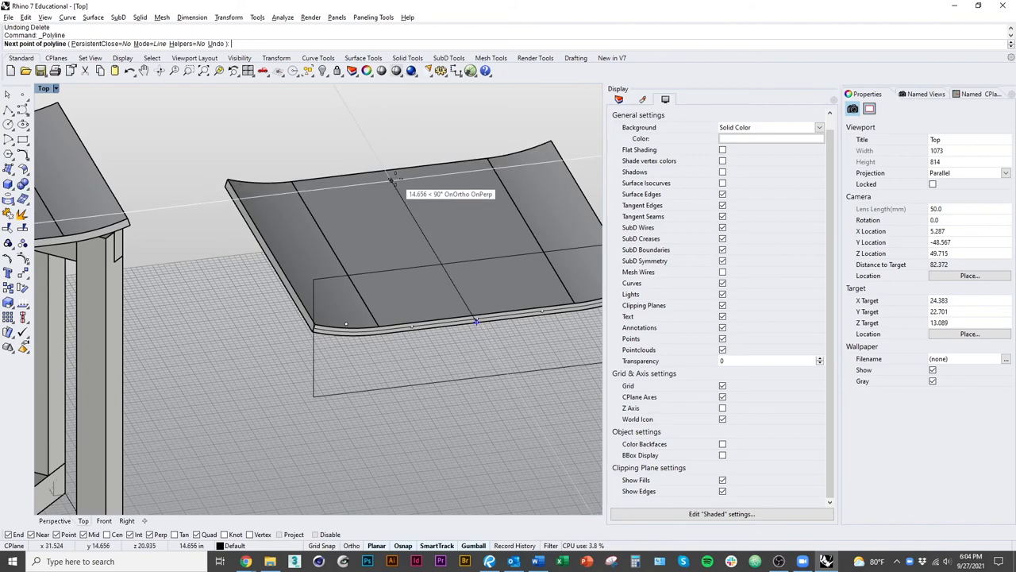
pyautogui.moveTo(393, 179); pyautogui.dragTo(369, 159, button='right')
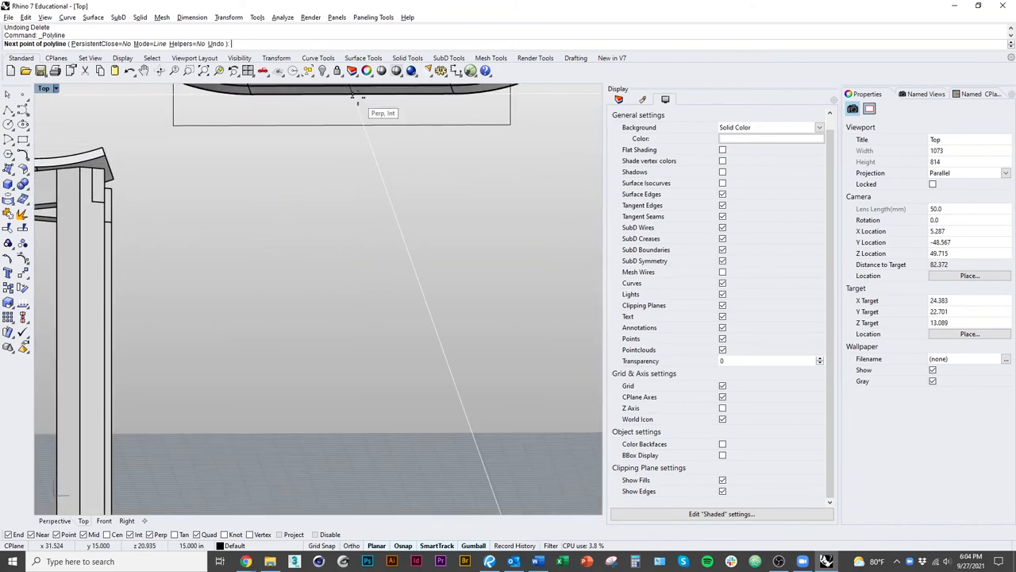
pyautogui.press('Escape')
pyautogui.scroll(-5, 420, 198)
# Move the new seat from its midpoint to the frame centre in Wireframe, then delete the old seat
pyautogui.click(440, 267)
pyautogui.scroll(8, 452, 330)
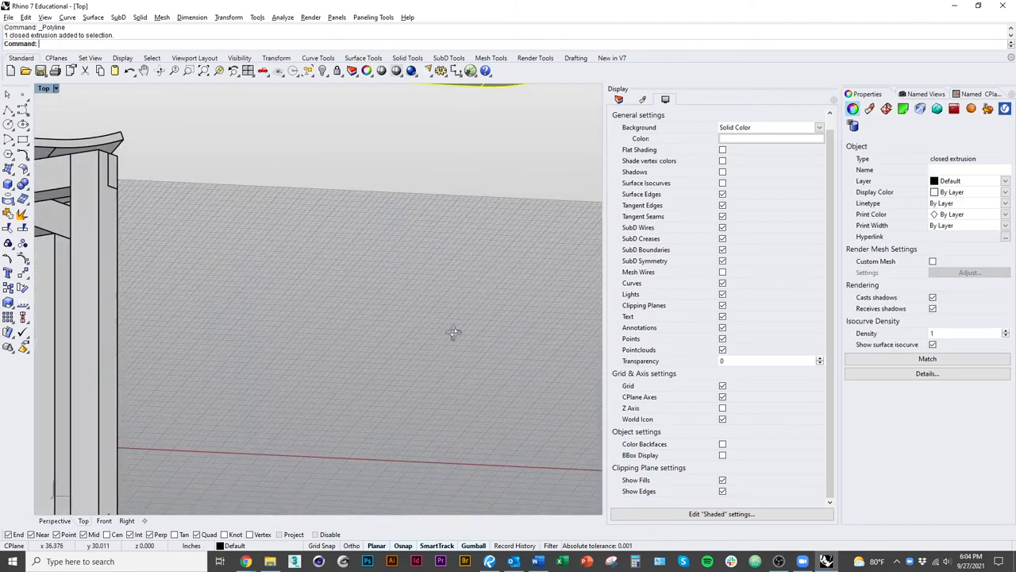
pyautogui.scroll(-6, 452, 329)
pyautogui.write('M')
pyautogui.press('Return')
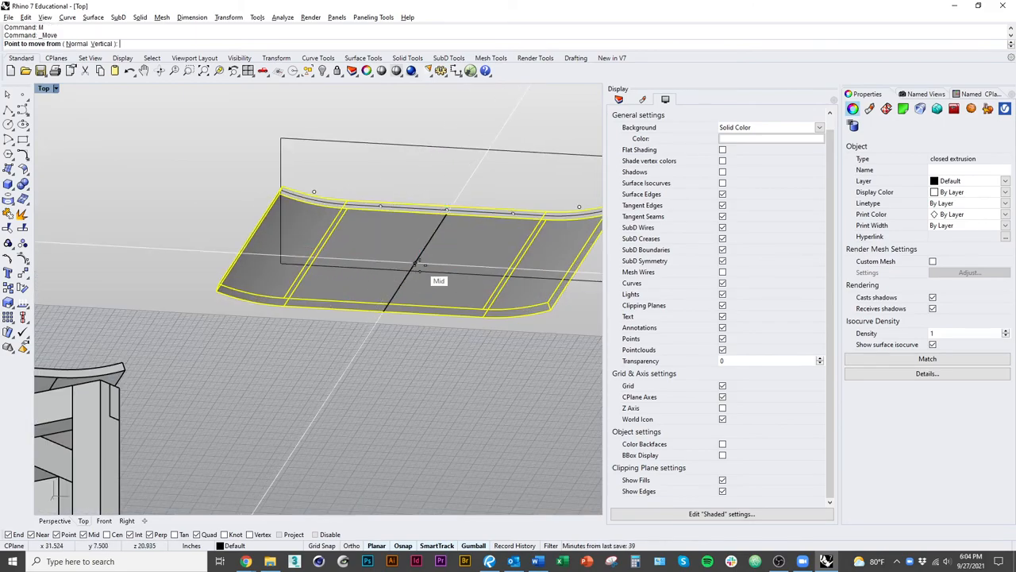
pyautogui.click(423, 265)
pyautogui.moveTo(423, 264)
pyautogui.mouseDown(button='right')
pyautogui.moveTo(346, 421)
pyautogui.moveTo(216, 387)
pyautogui.mouseUp(button='right')
pyautogui.hotkey('ctrl', 'alt', 'w')
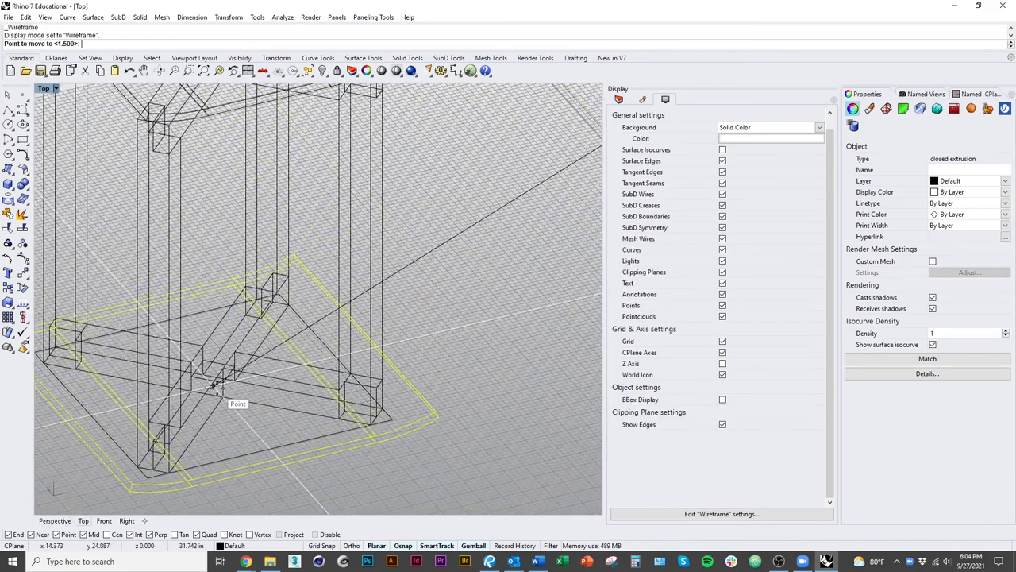
pyautogui.click(216, 387)
pyautogui.scroll(-4, 278, 358)
pyautogui.hotkey('ctrl', 'alt', 's')
pyautogui.press('Delete')
# Move the new seat vertically onto the posts and delete the leftover box
pyautogui.click(334, 406)
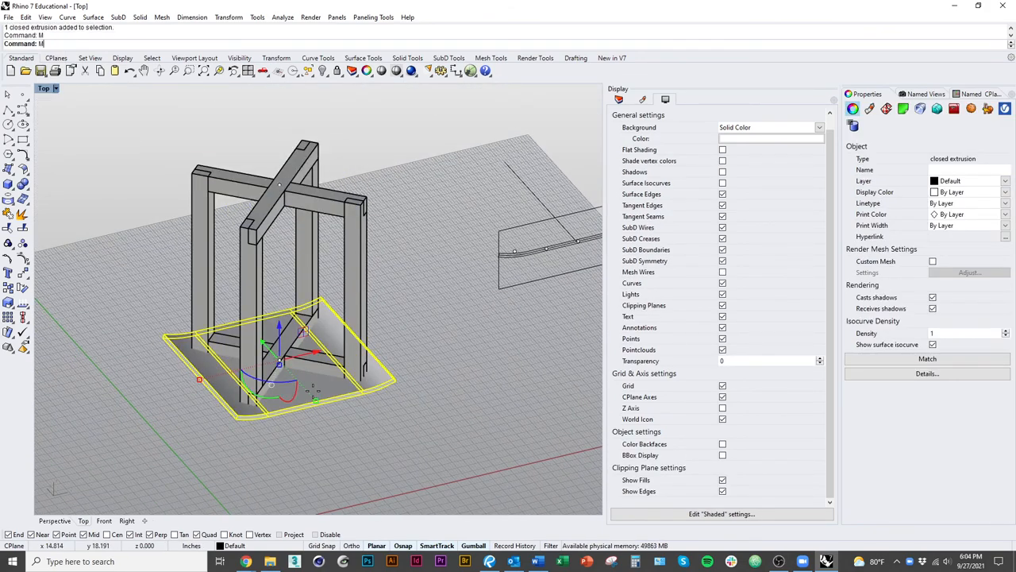
pyautogui.write('v')
pyautogui.press('Return')
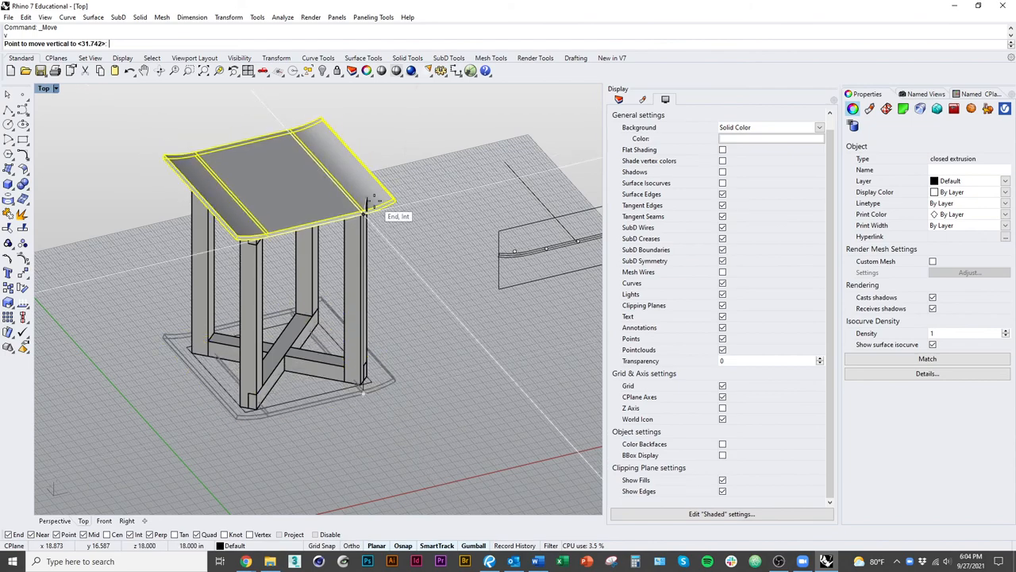
pyautogui.click(371, 203)
pyautogui.moveTo(456, 373); pyautogui.dragTo(421, 187, button='right')
pyautogui.scroll(-3, 422, 188)
pyautogui.click(477, 270)
pyautogui.press('Delete')
pyautogui.moveTo(397, 357)
pyautogui.mouseDown(button='right')
pyautogui.moveTo(306, 449)
pyautogui.moveTo(378, 465)
pyautogui.moveTo(358, 452)
pyautogui.mouseUp(button='right')
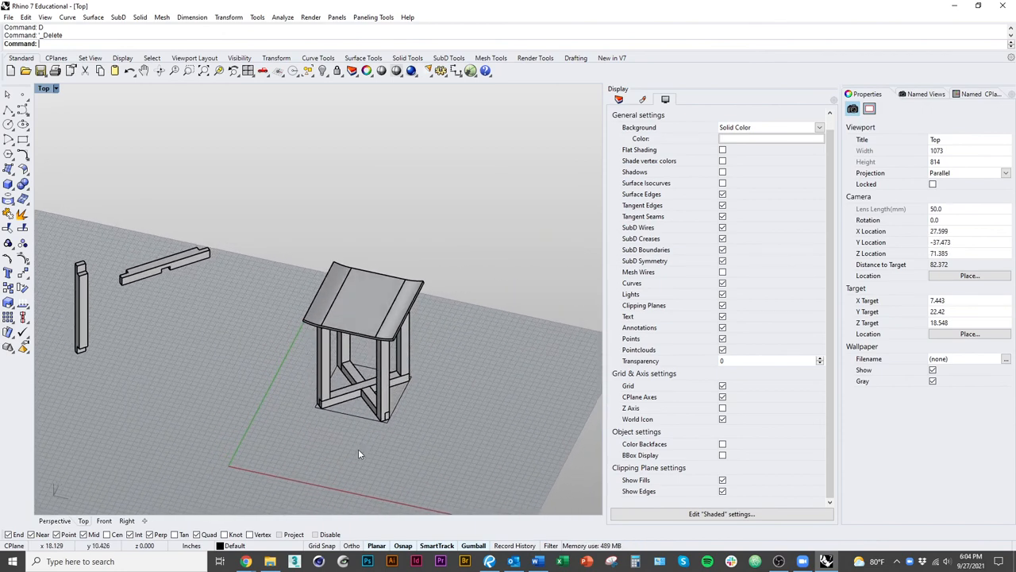